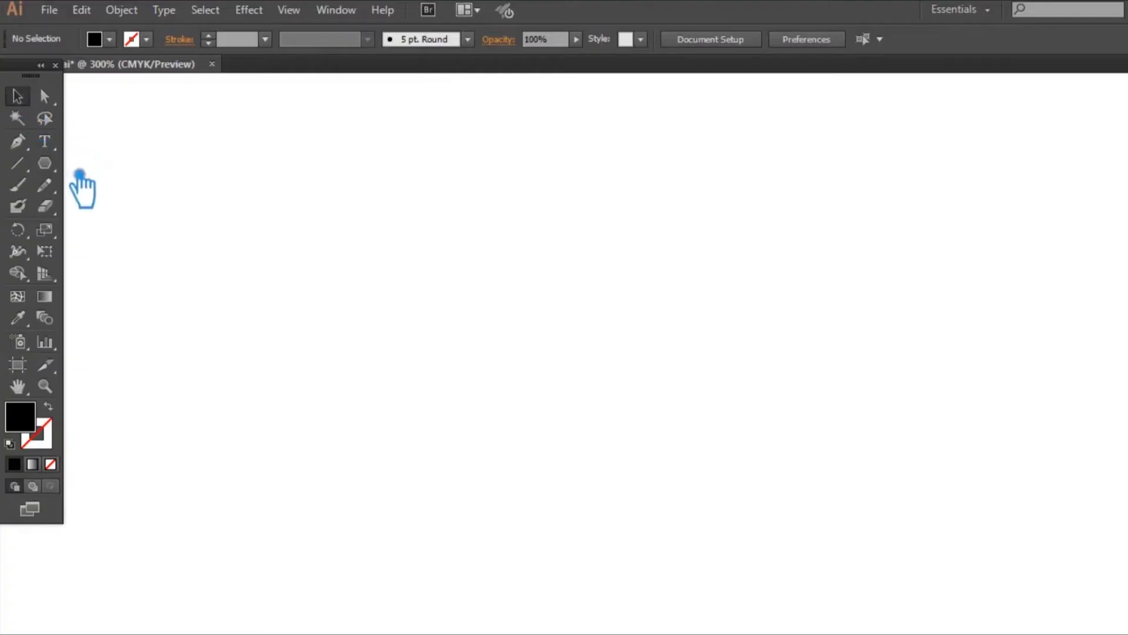
Step: Switch to the Polygon tool to draw on the blank artboard
{"action": "left_click", "coordinate": [52, 165]}
Step: Draw a black hexagon, rotate it 90° to stand on a corner, and move it toward centre
{"action": "left_click_drag", "start_coordinate": [357, 299], "coordinate": [530, 389]}
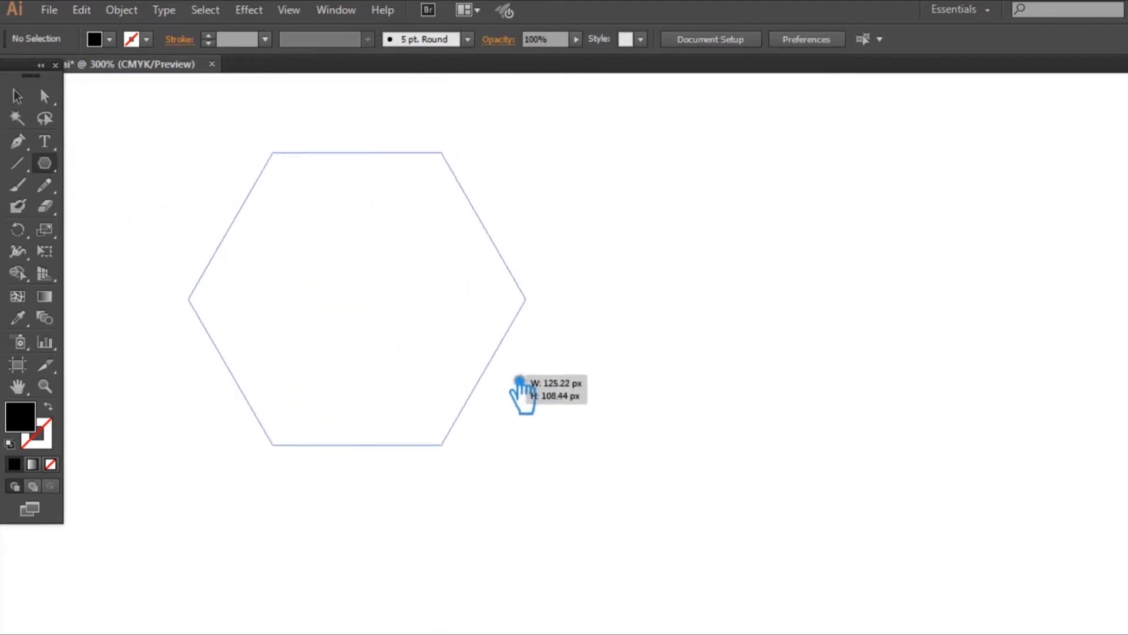
{"action": "left_click_drag", "start_coordinate": [530, 389], "coordinate": [509, 365]}
{"action": "left_click", "coordinate": [17, 95]}
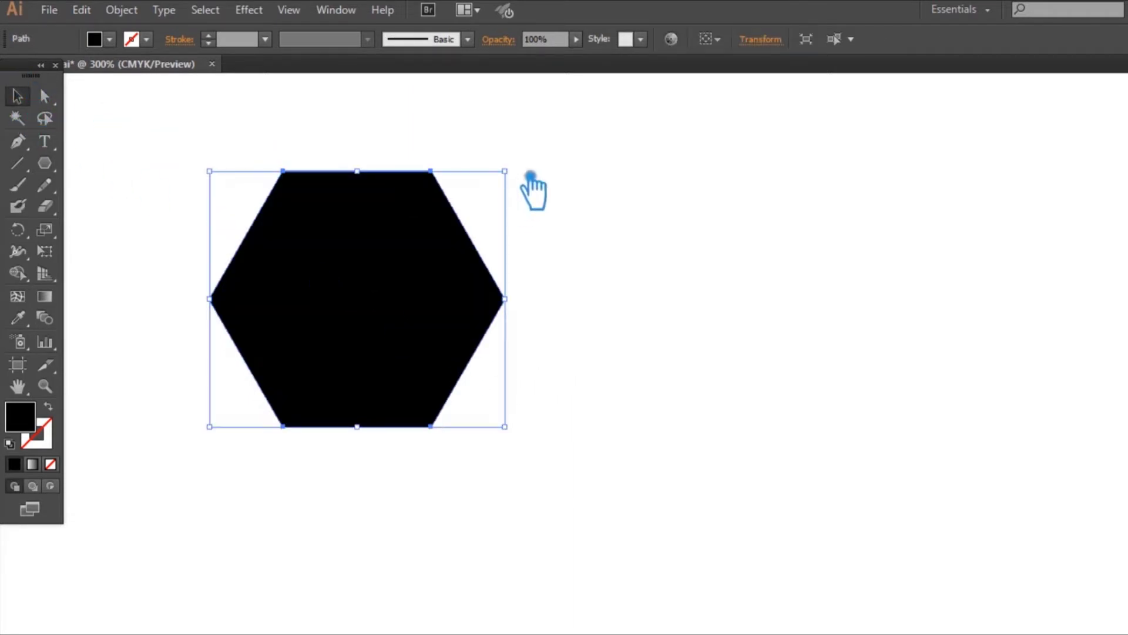
{"action": "left_click_drag", "start_coordinate": [530, 175], "coordinate": [498, 421]}
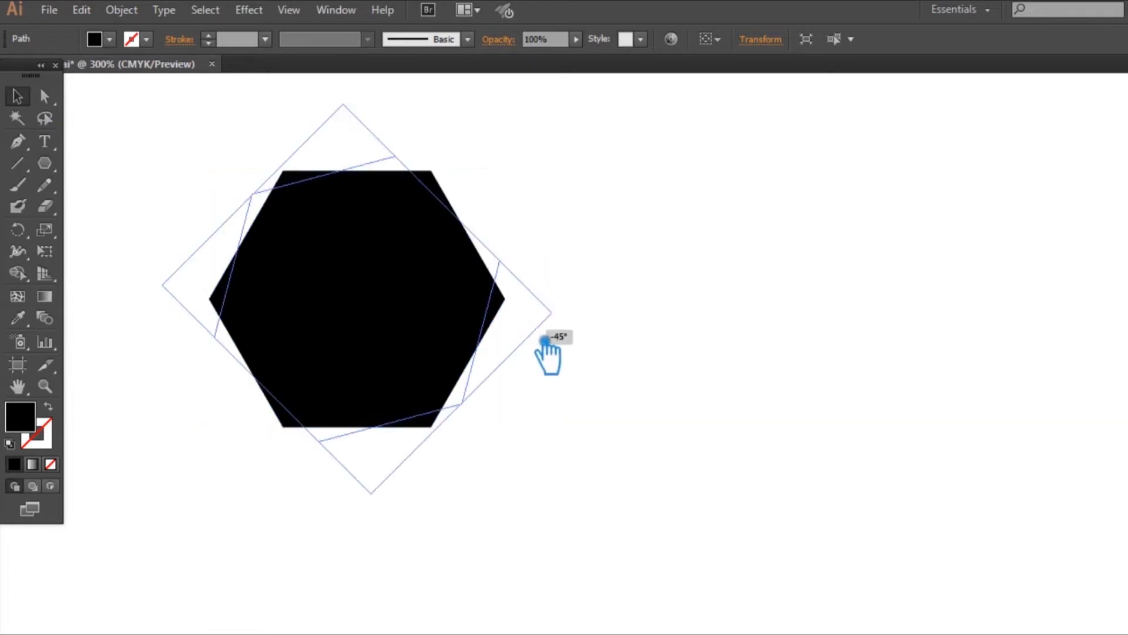
{"action": "left_click_drag", "start_coordinate": [414, 329], "coordinate": [609, 403]}
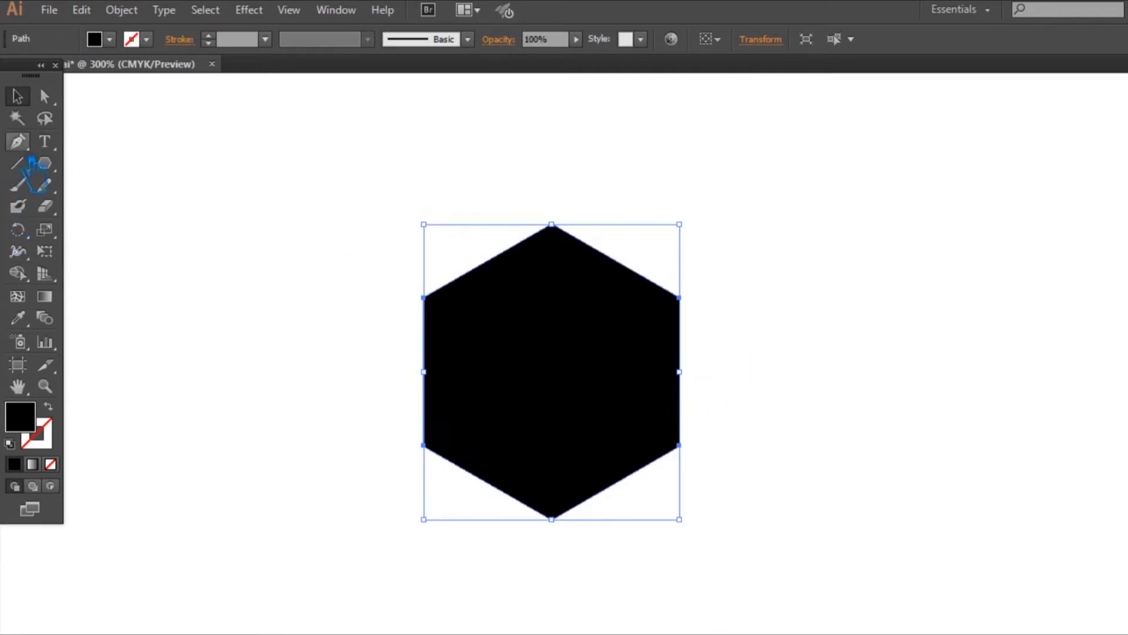
Step: Deselect the hexagon and switch to the Line Segment tool
{"action": "left_click", "coordinate": [43, 175]}
{"action": "left_click", "coordinate": [18, 96]}
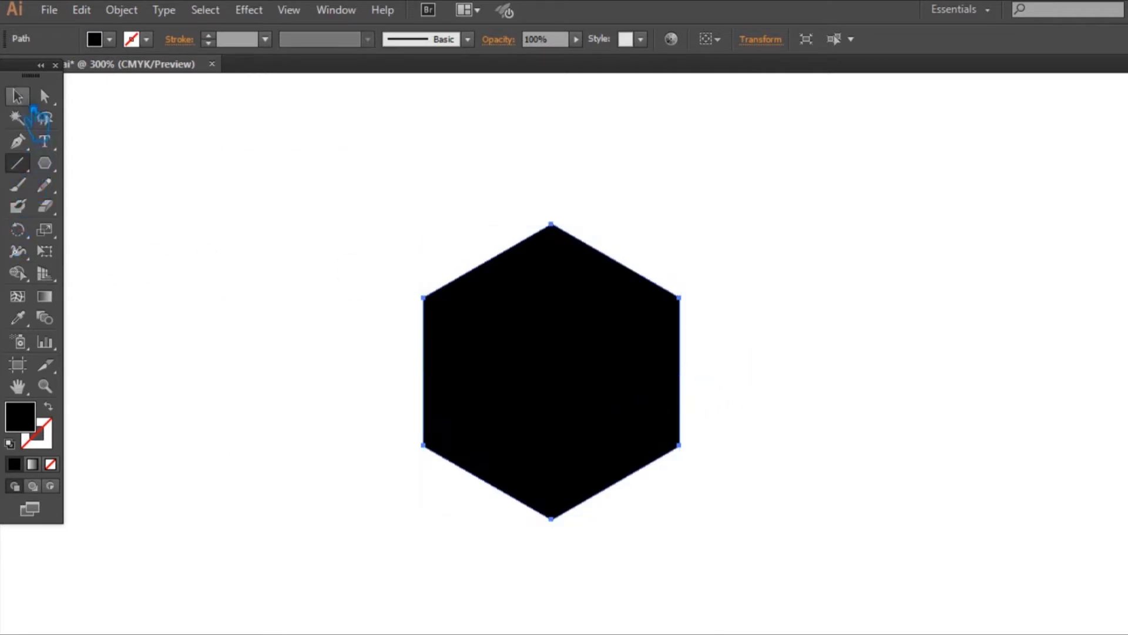
{"action": "left_click", "coordinate": [218, 159]}
{"action": "left_click", "coordinate": [16, 163]}
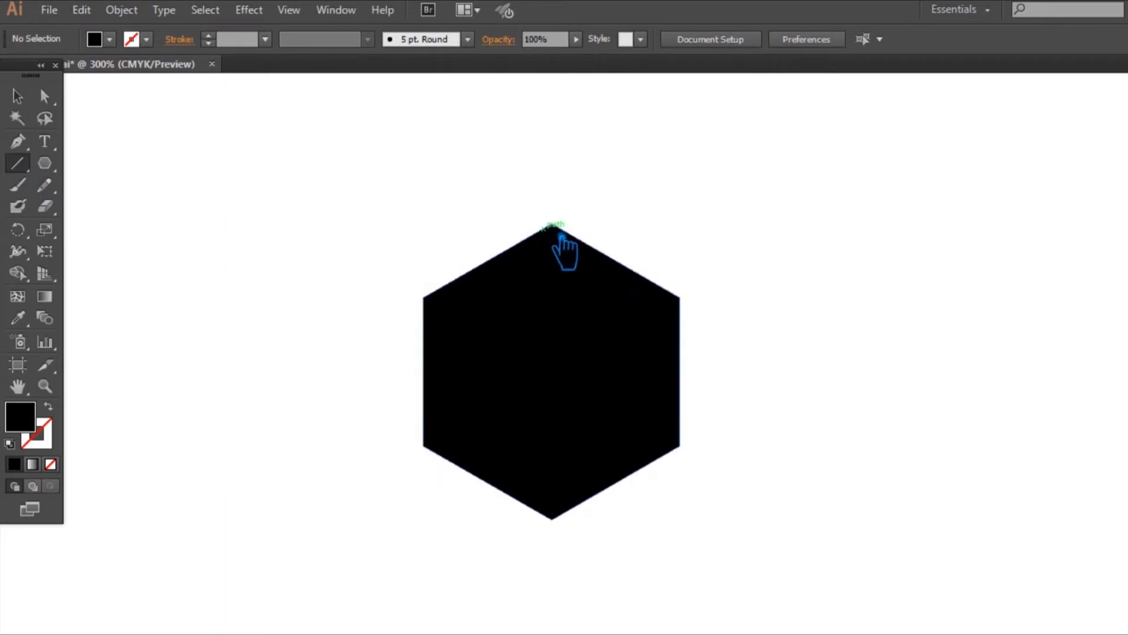
Step: Draw three lines joining opposite corners of the hexagon, crossing at its centre
{"action": "left_click_drag", "start_coordinate": [565, 235], "coordinate": [568, 529]}
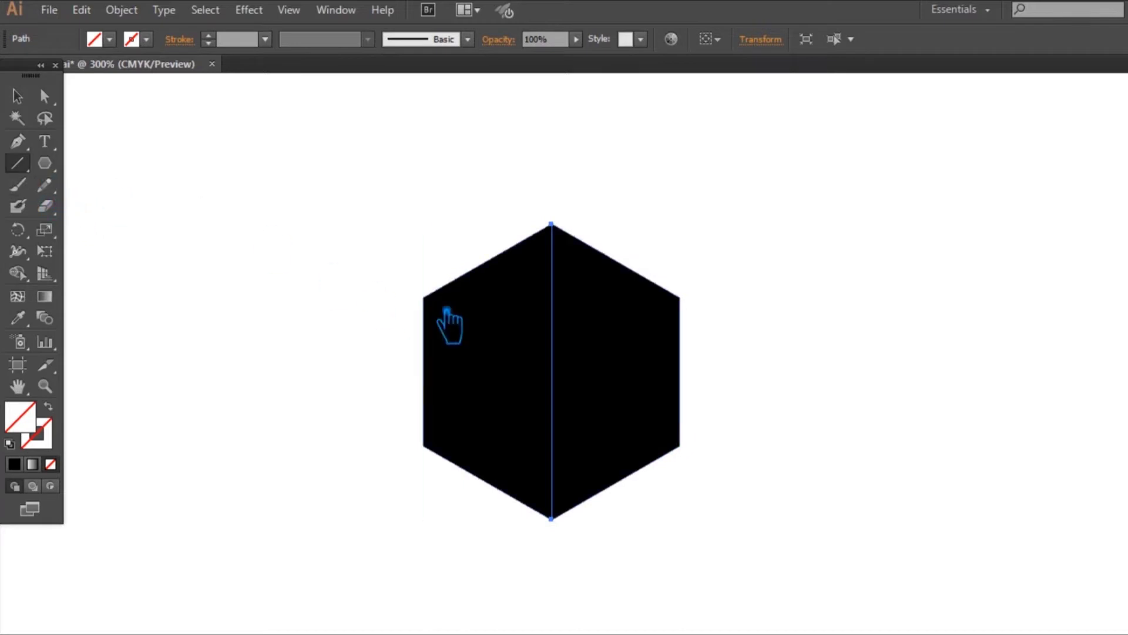
{"action": "left_click_drag", "start_coordinate": [423, 298], "coordinate": [683, 448]}
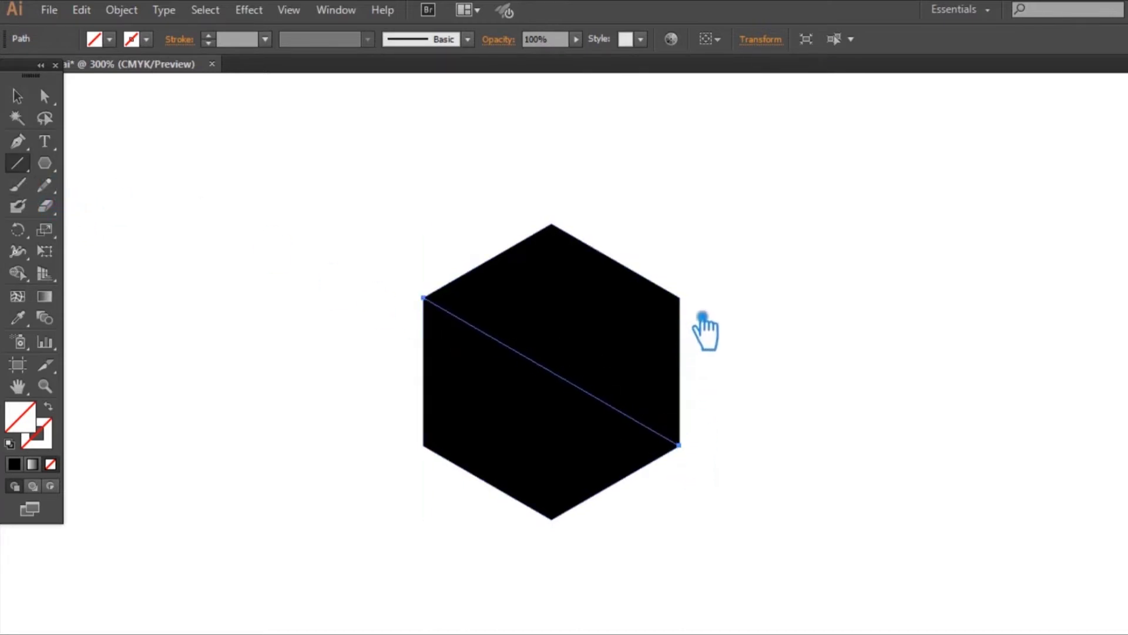
{"action": "mouse_move", "coordinate": [680, 298]}
{"action": "left_mouse_down"}
{"action": "mouse_move", "coordinate": [424, 445]}
{"action": "mouse_move", "coordinate": [439, 451]}
{"action": "left_mouse_up"}
Step: Marquee-select the hexagon and all three lines and bring up the Pathfinder panel
{"action": "left_click", "coordinate": [17, 96]}
{"action": "left_click_drag", "start_coordinate": [729, 535], "coordinate": [408, 262]}
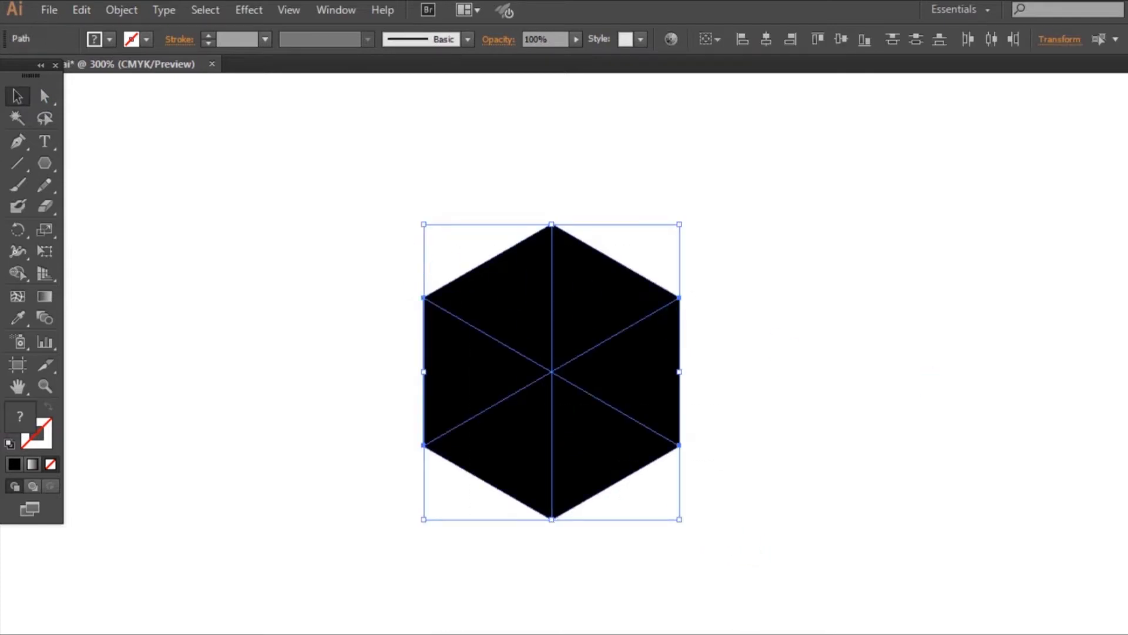
{"action": "key", "text": "shift+ctrl+F9"}
Step: Divide the hexagon along the lines and ungroup it into six separate triangles
{"action": "left_click", "coordinate": [1004, 573]}
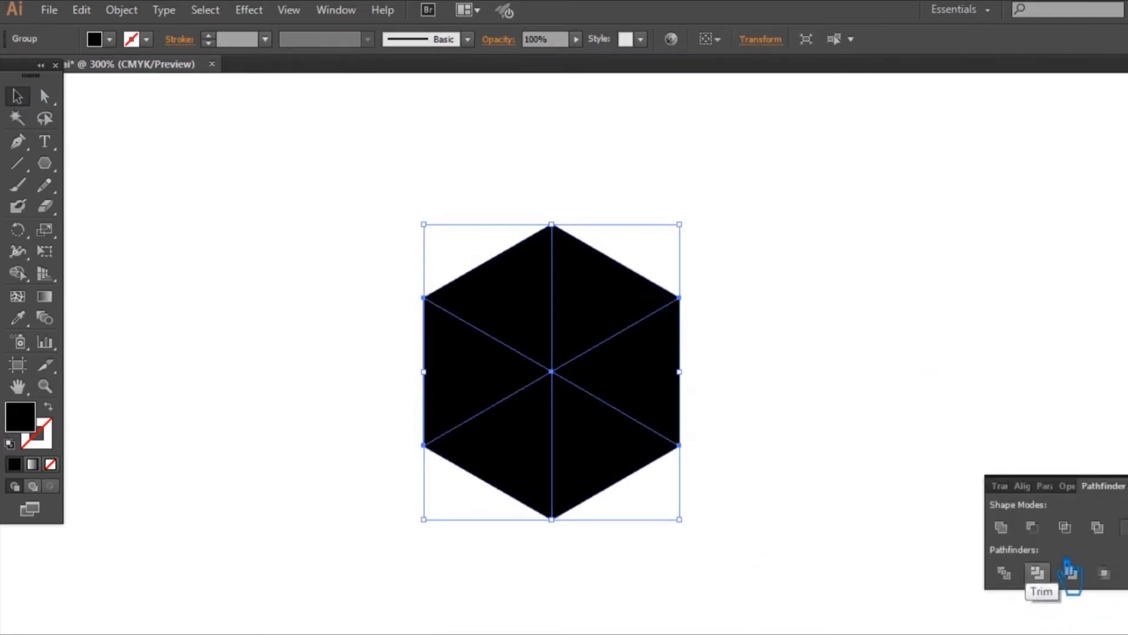
{"action": "left_click", "coordinate": [720, 416]}
{"action": "left_click", "coordinate": [643, 398]}
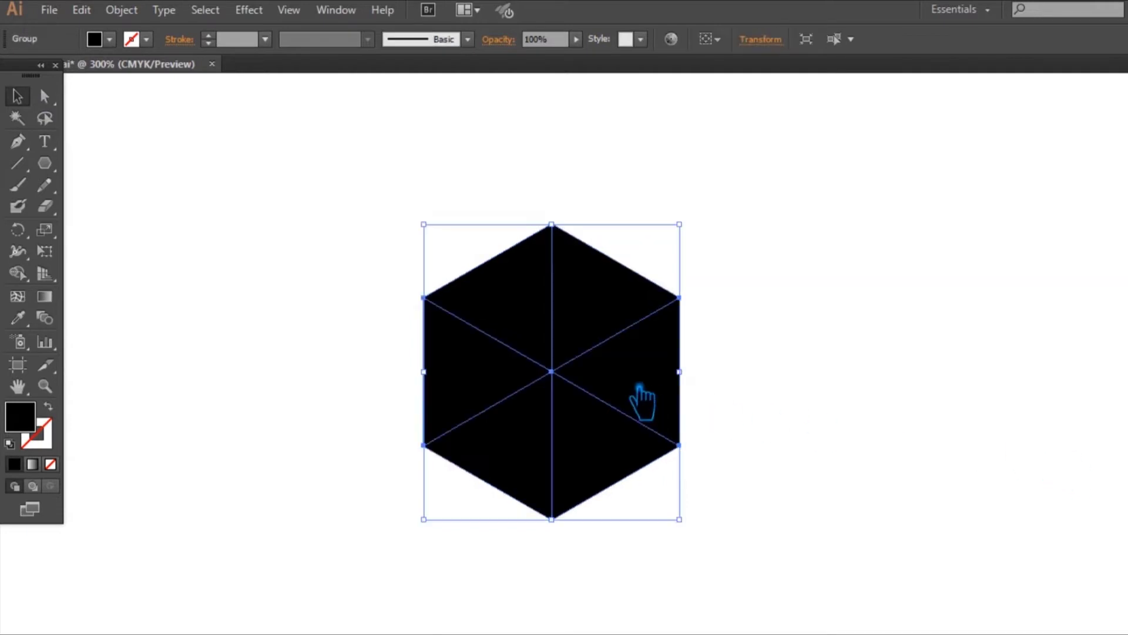
{"action": "right_click", "coordinate": [638, 386]}
{"action": "left_click", "coordinate": [702, 486]}
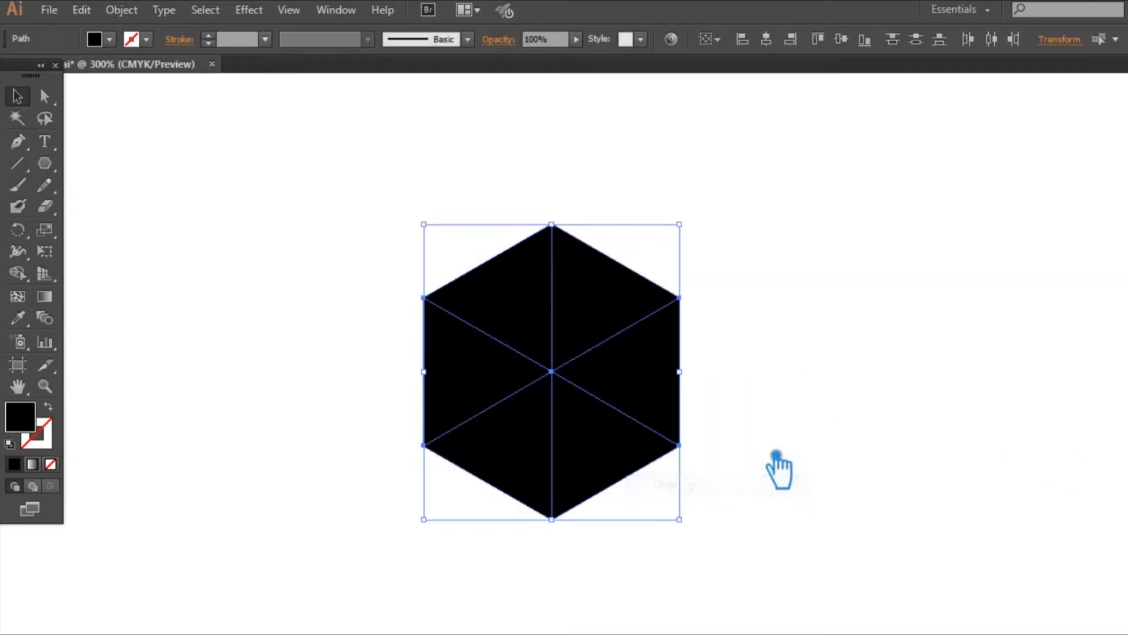
{"action": "left_click", "coordinate": [776, 470]}
Step: Unite the two left triangles into the cube's left face
{"action": "left_click", "coordinate": [493, 449]}
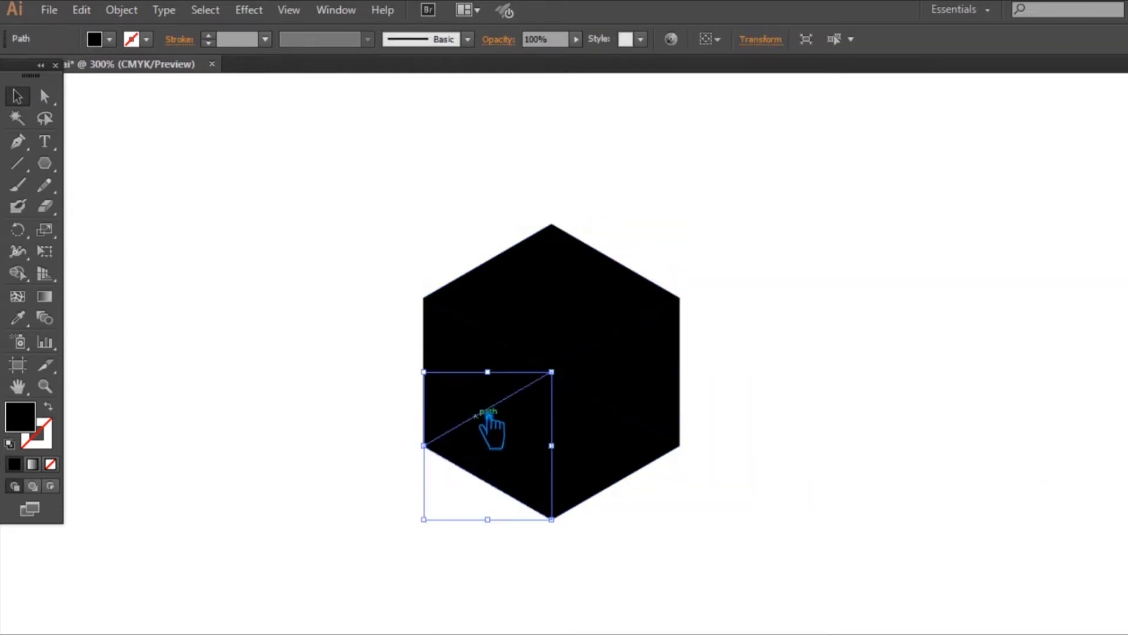
{"action": "left_click", "coordinate": [468, 354], "text": "shift"}
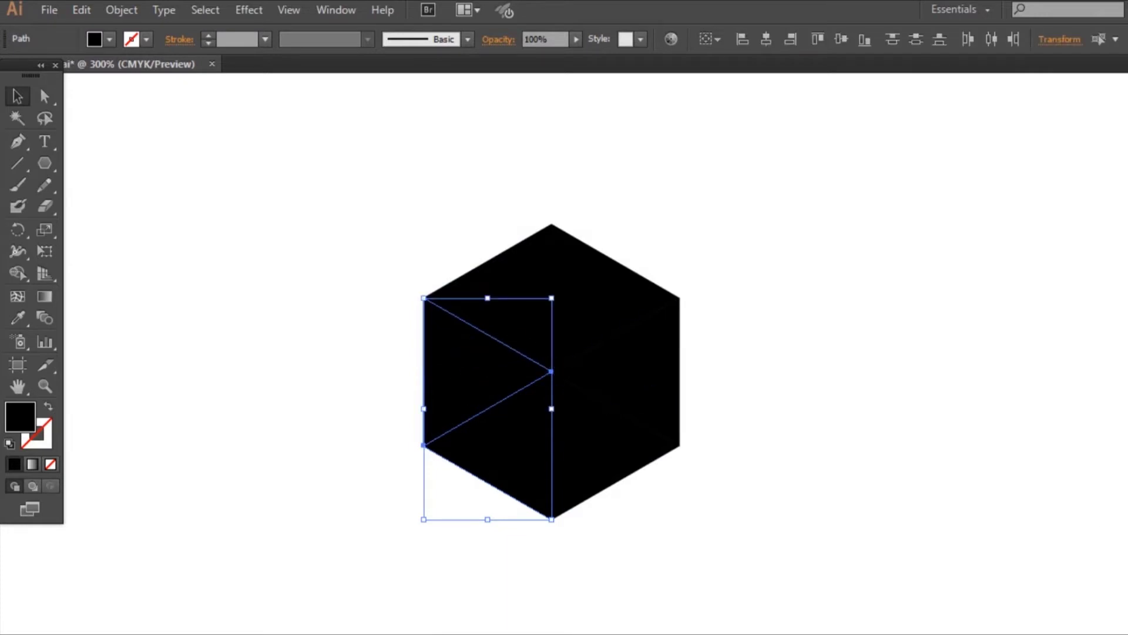
{"action": "key", "text": "ctrl+shift+F9"}
{"action": "left_click", "coordinate": [1002, 527]}
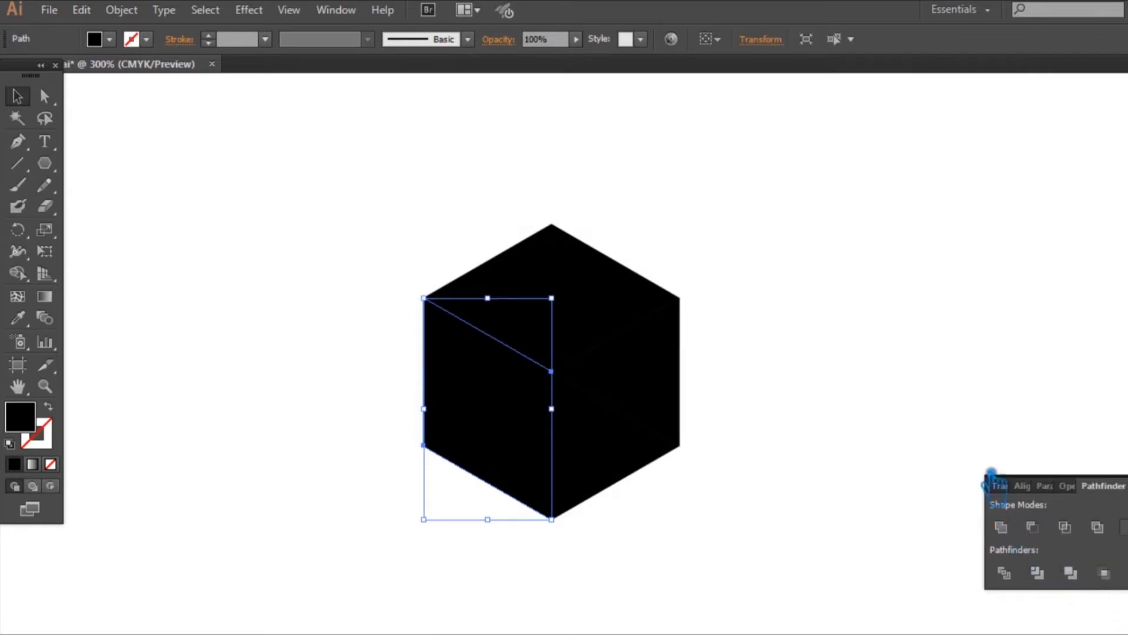
Step: Unite the two right triangles into the cube's right face
{"action": "left_click", "coordinate": [843, 416]}
{"action": "left_click", "coordinate": [661, 432]}
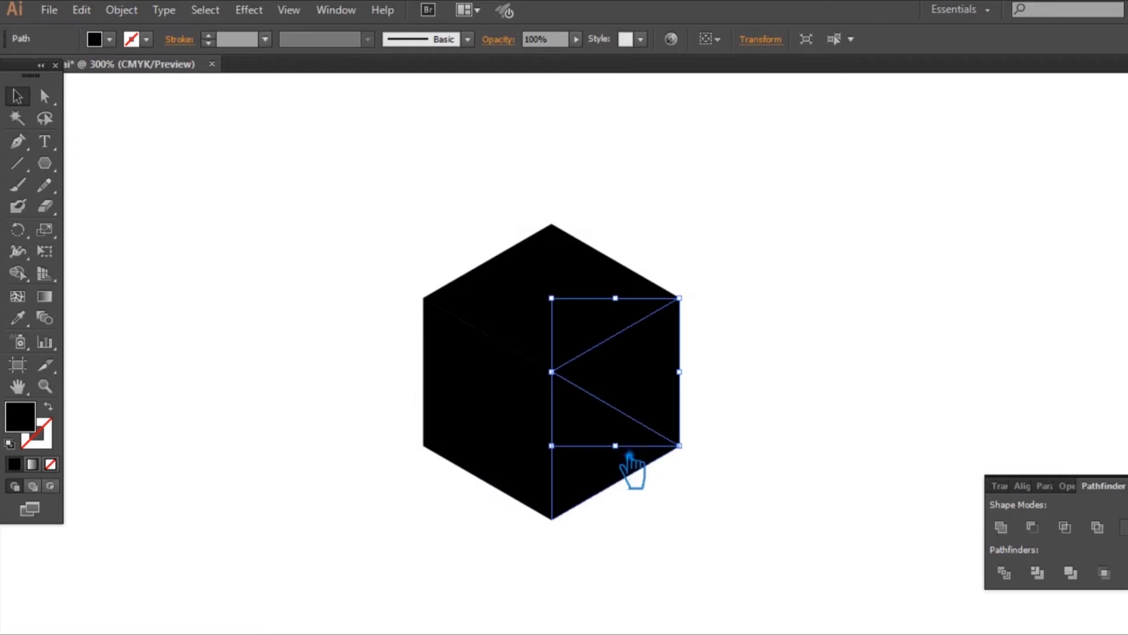
{"action": "left_click", "coordinate": [604, 487], "text": "shift"}
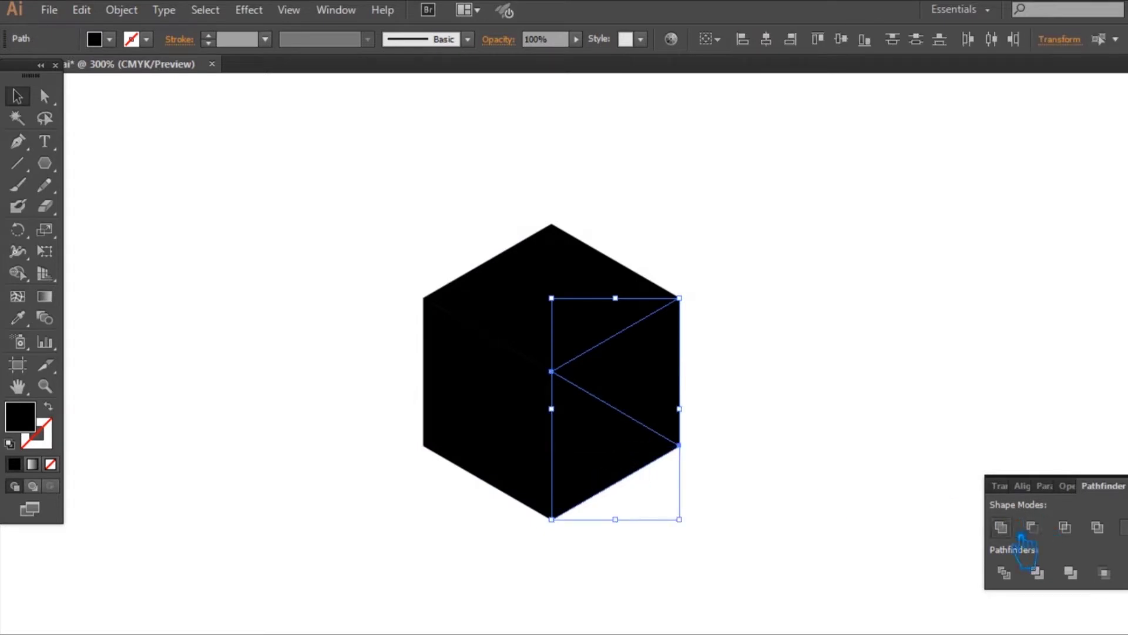
{"action": "left_click", "coordinate": [1002, 528]}
Step: Unite the two top triangles into the cube's top face
{"action": "left_click", "coordinate": [600, 302]}
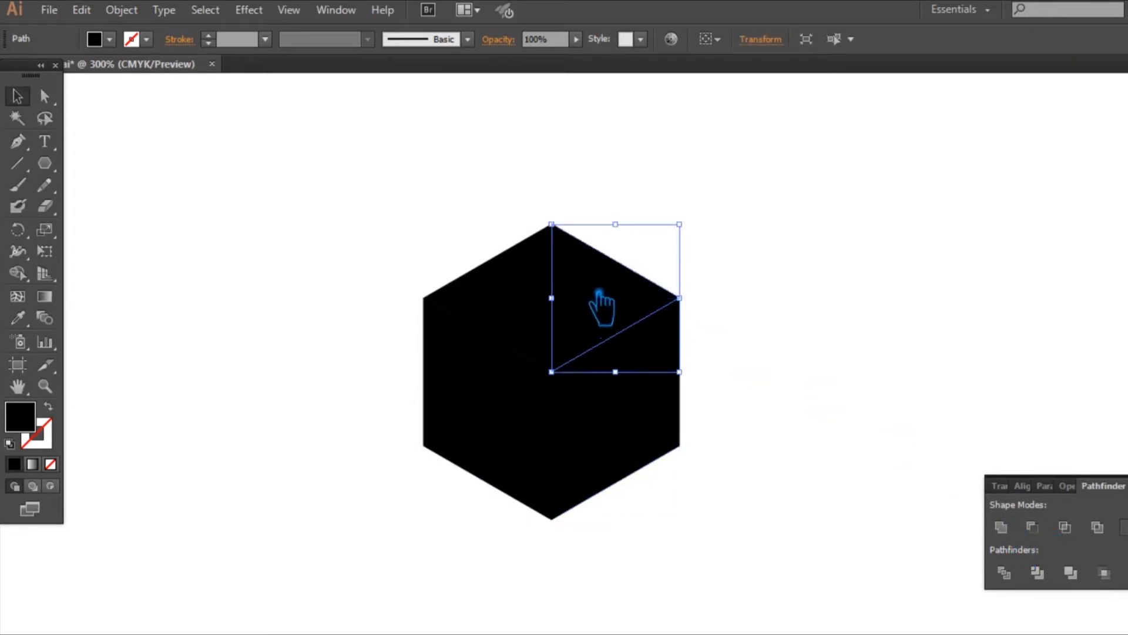
{"action": "left_click", "coordinate": [528, 286], "text": "shift"}
{"action": "left_click", "coordinate": [1002, 527]}
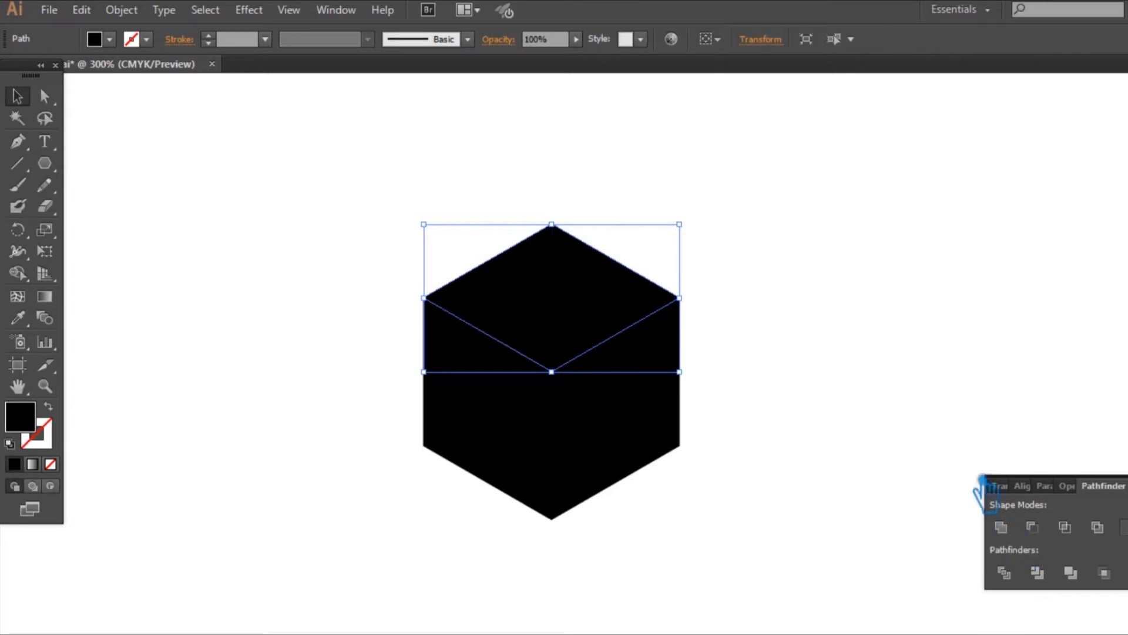
{"action": "left_click", "coordinate": [919, 372]}
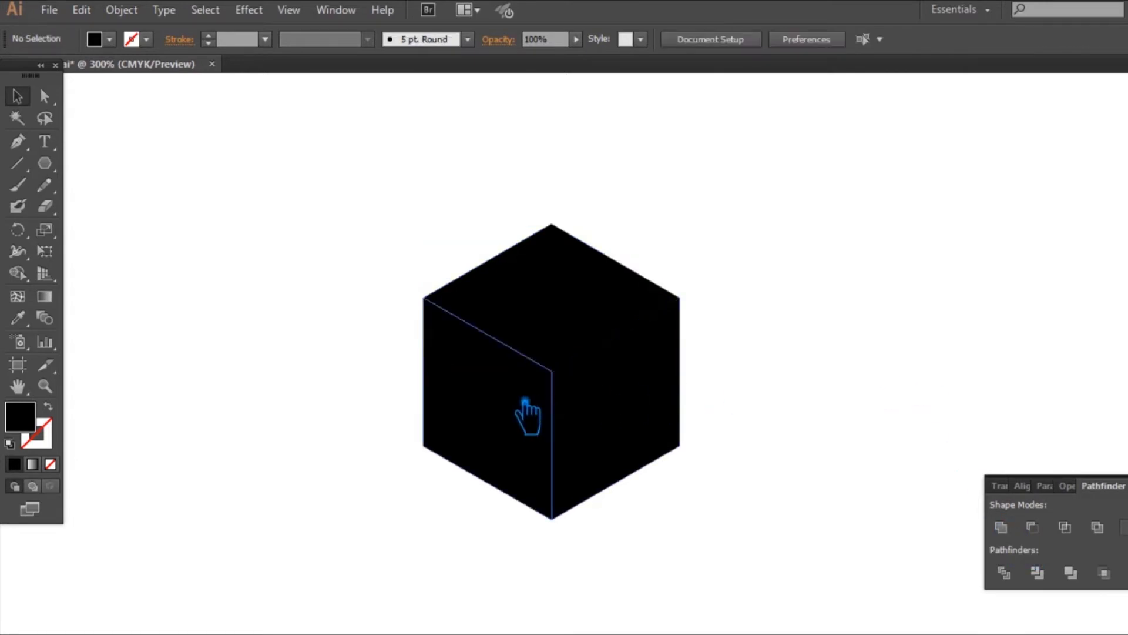
{"action": "left_click", "coordinate": [526, 402]}
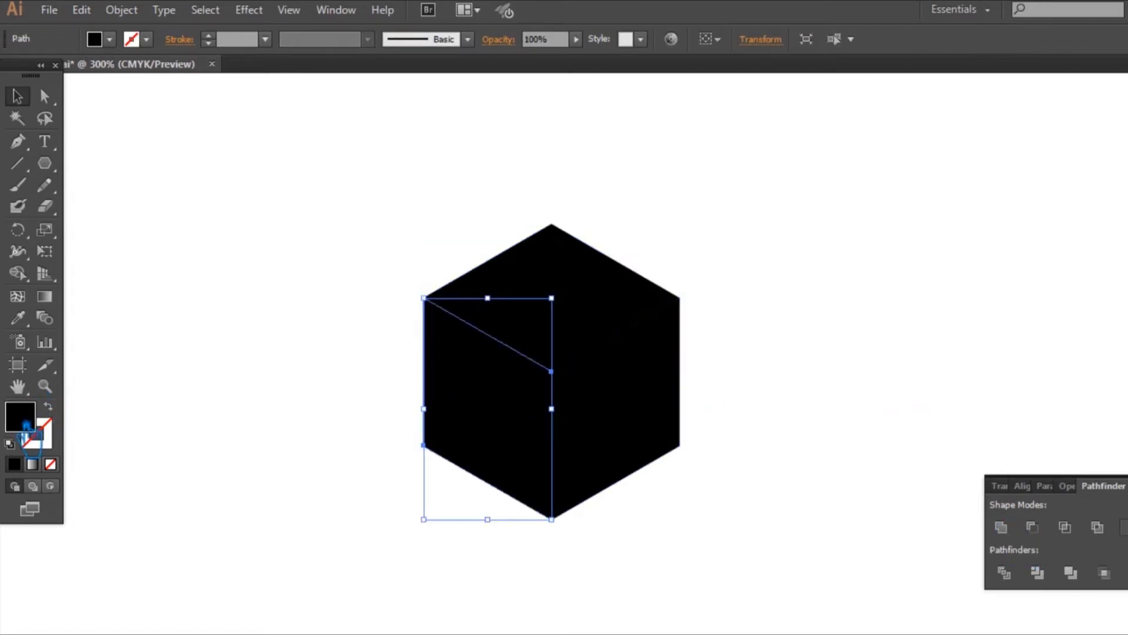
Step: Fill the cube's left face with a dark grey
{"action": "double_click", "coordinate": [26, 426]}
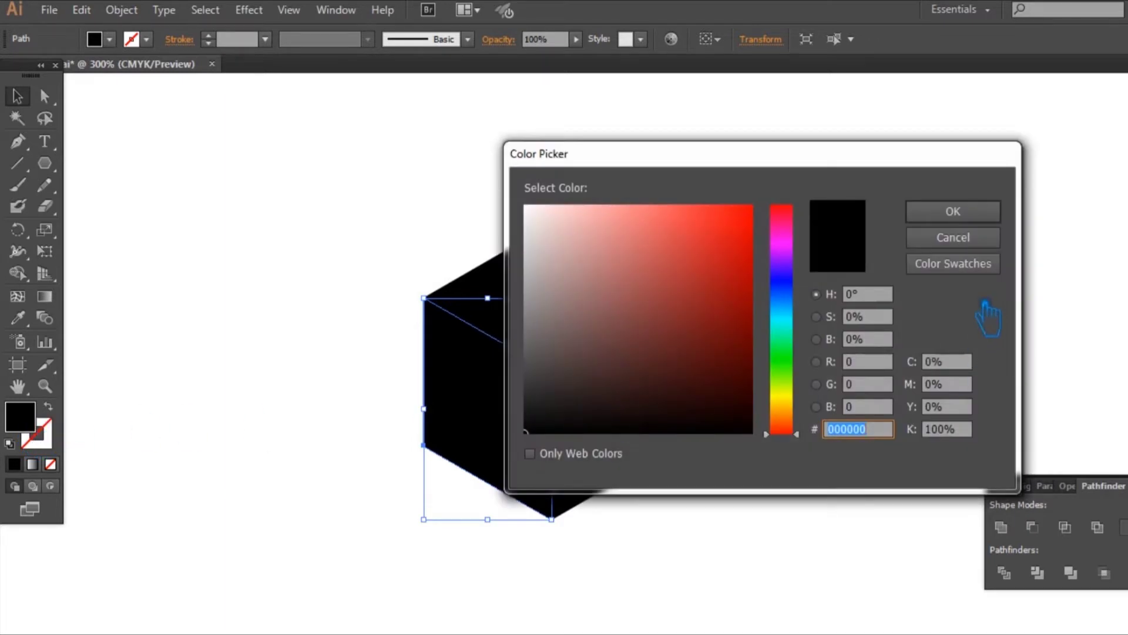
{"action": "left_click", "coordinate": [957, 237]}
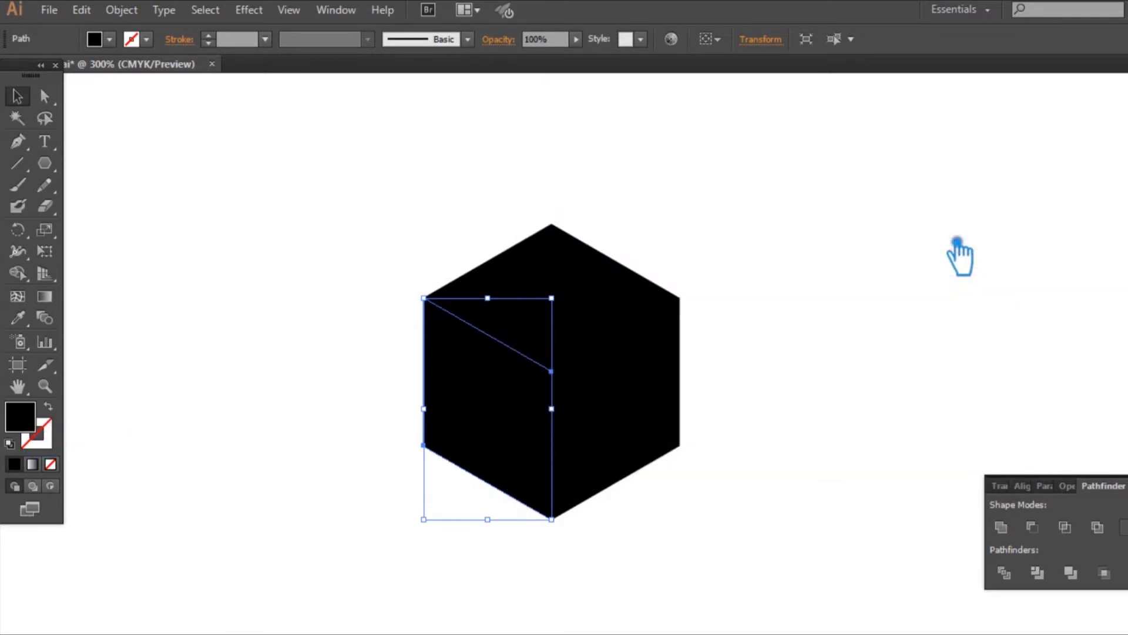
{"action": "left_click", "coordinate": [958, 240]}
{"action": "left_click", "coordinate": [510, 435]}
{"action": "double_click", "coordinate": [32, 428]}
{"action": "left_click", "coordinate": [543, 411]}
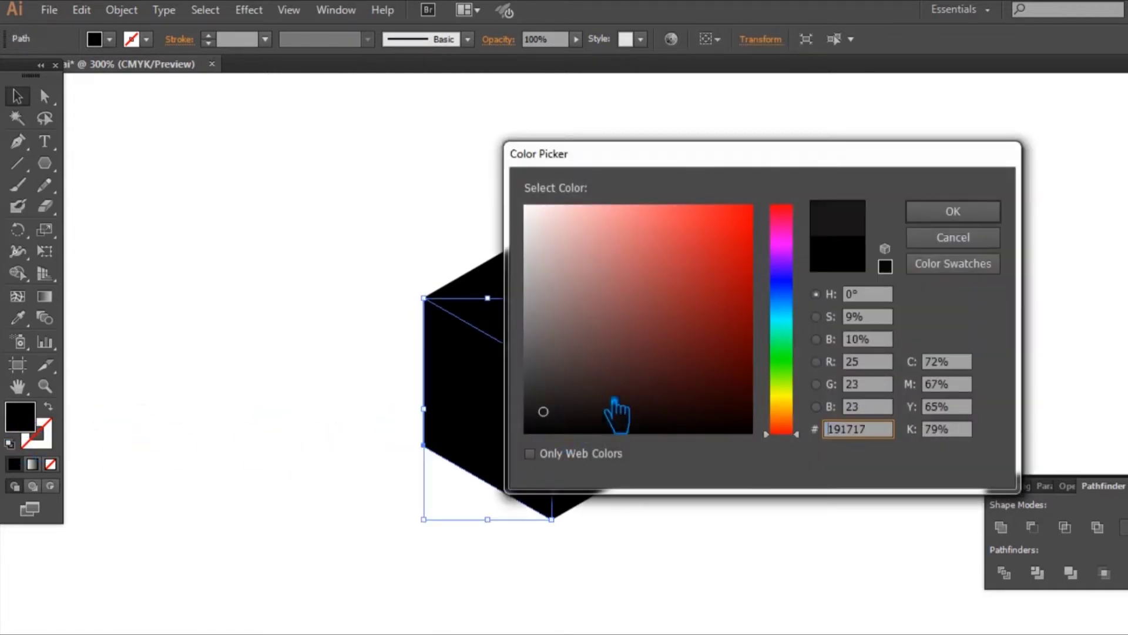
{"action": "left_click", "coordinate": [540, 397]}
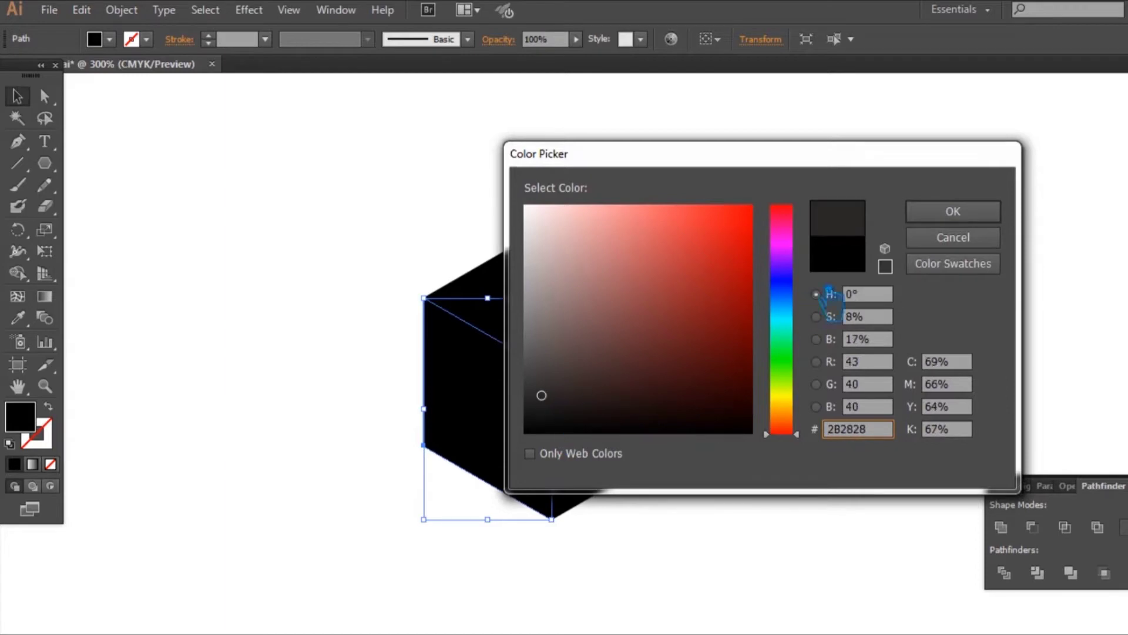
{"action": "left_click", "coordinate": [964, 213]}
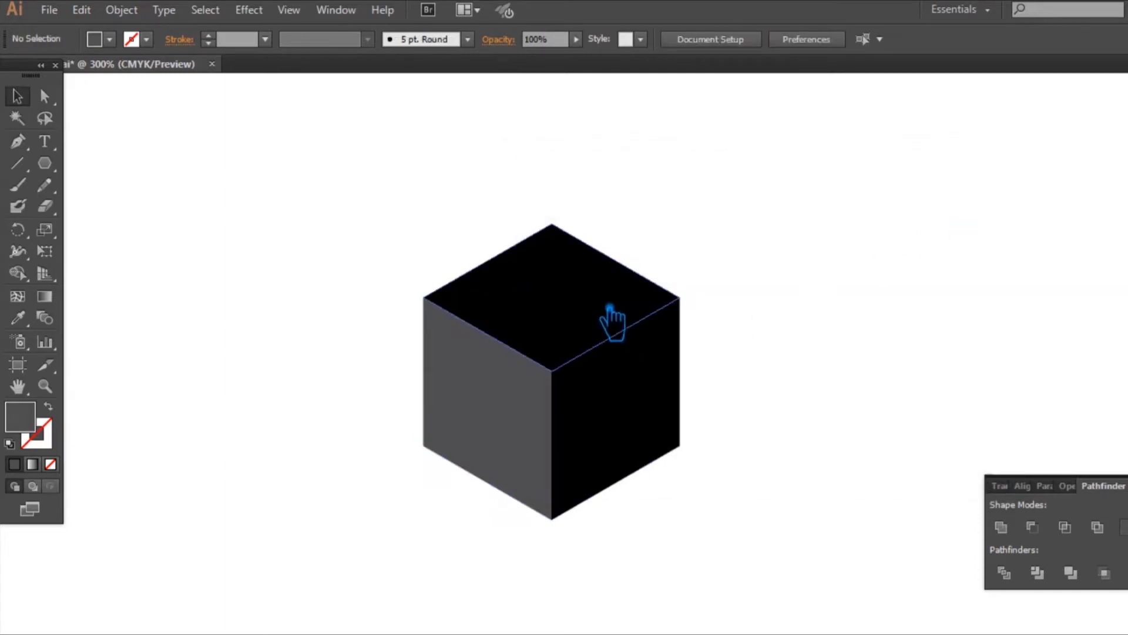
Step: Fill the cube's top face with a lighter grey
{"action": "left_click", "coordinate": [612, 320]}
{"action": "double_click", "coordinate": [27, 426]}
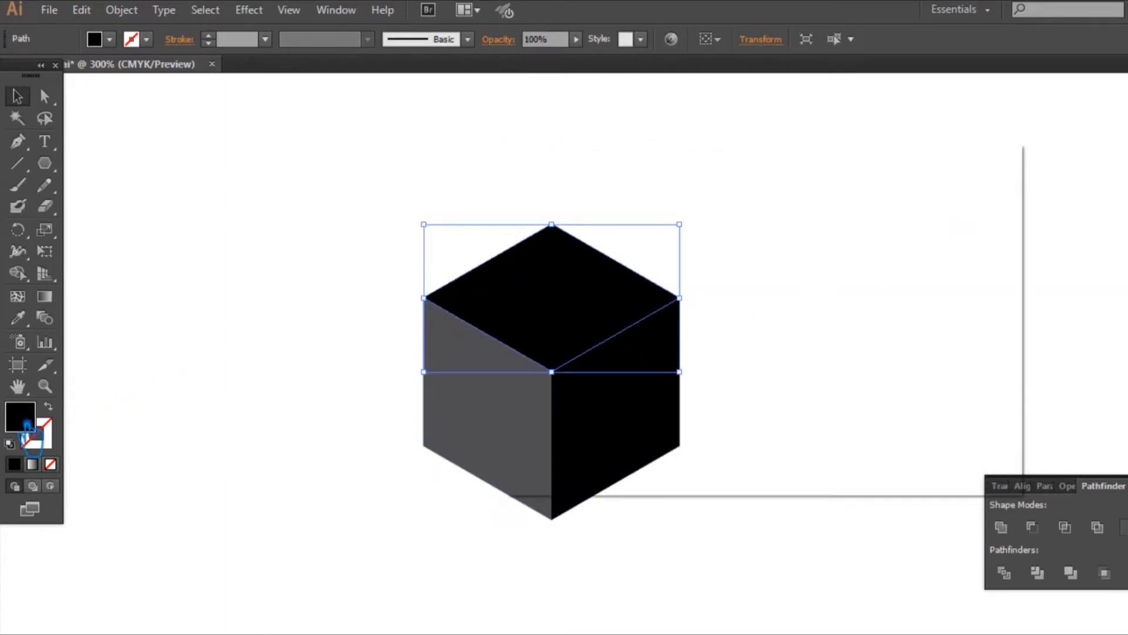
{"action": "left_click_drag", "start_coordinate": [548, 421], "coordinate": [537, 357]}
{"action": "left_click", "coordinate": [974, 218]}
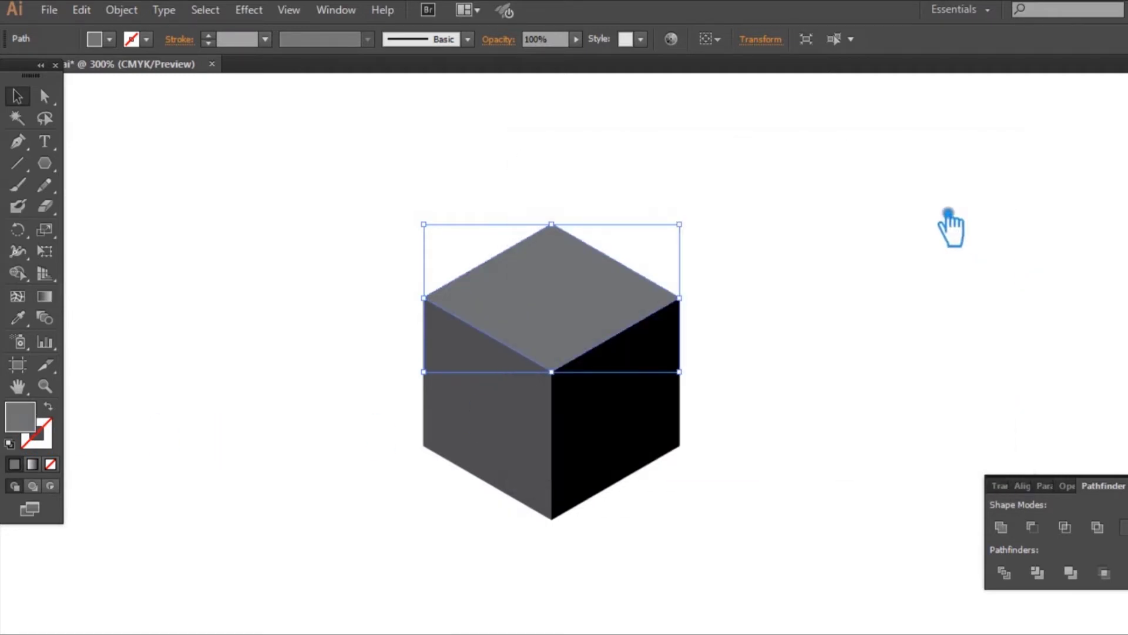
{"action": "left_click", "coordinate": [186, 162]}
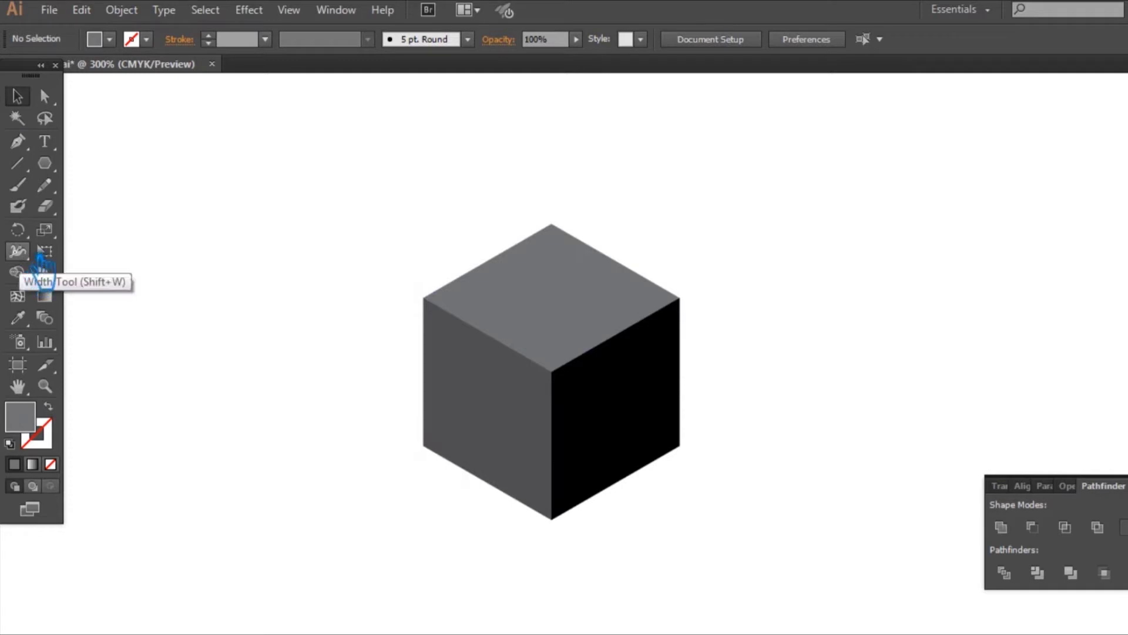
{"action": "key", "text": "r"}
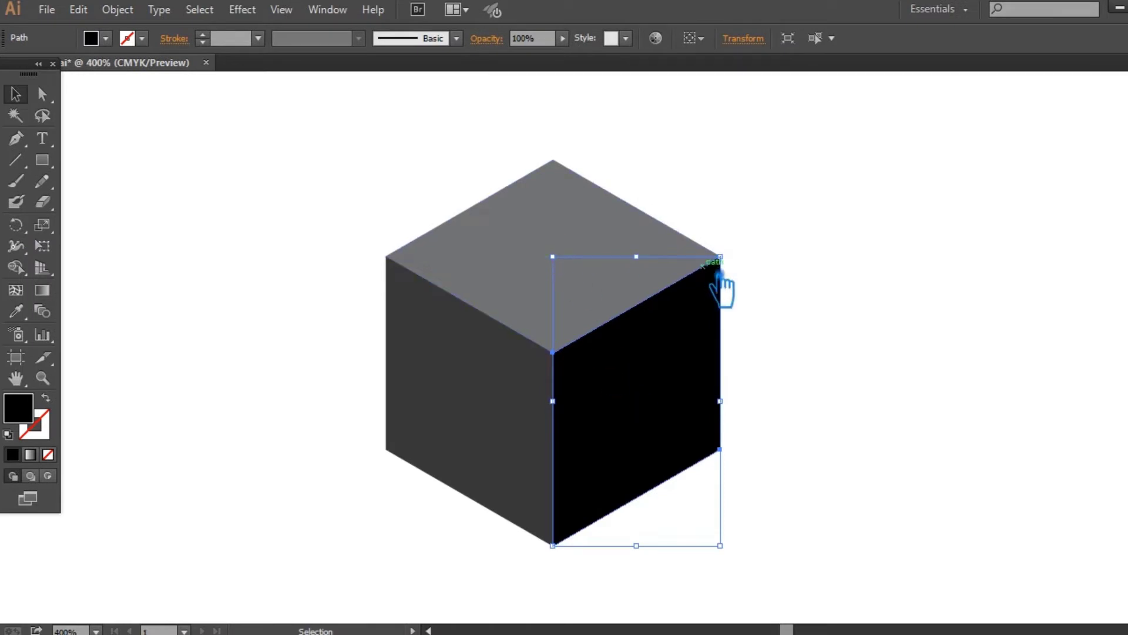
Step: Select the whole shaded cube and drag a duplicate to the right of the original
{"action": "left_click", "coordinate": [889, 350]}
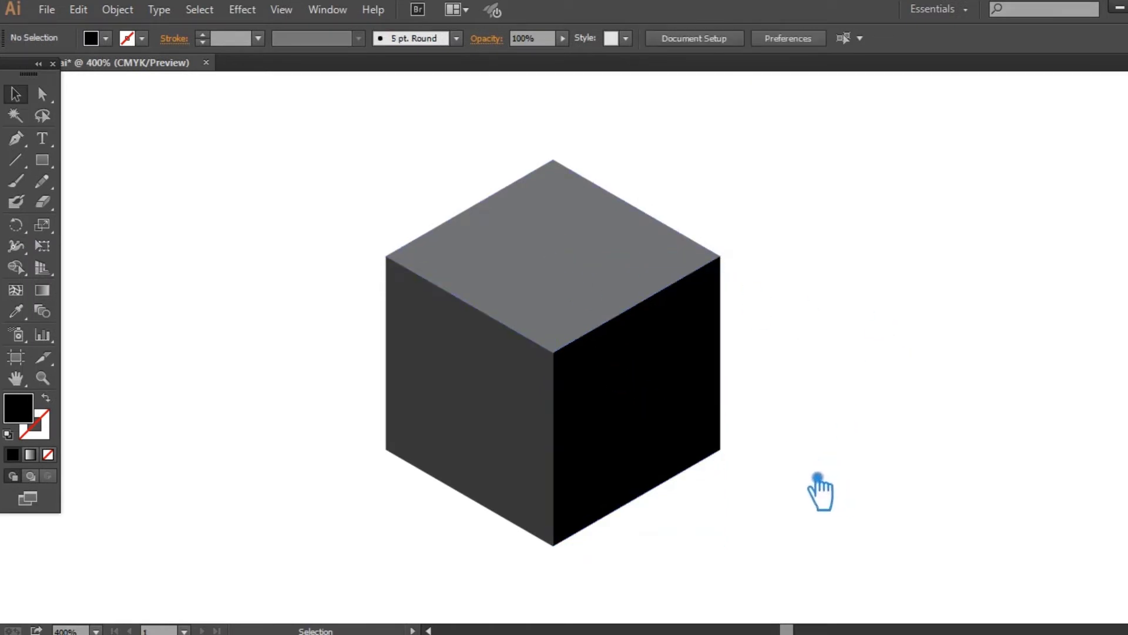
{"action": "scroll", "coordinate": [819, 490], "scroll_direction": "right", "scroll_amount": 1}
{"action": "scroll", "coordinate": [818, 488], "scroll_direction": "right", "scroll_amount": 4}
{"action": "mouse_move", "coordinate": [652, 532]}
{"action": "left_mouse_down"}
{"action": "mouse_move", "coordinate": [516, 440]}
{"action": "mouse_move", "coordinate": [335, 262]}
{"action": "left_mouse_up"}
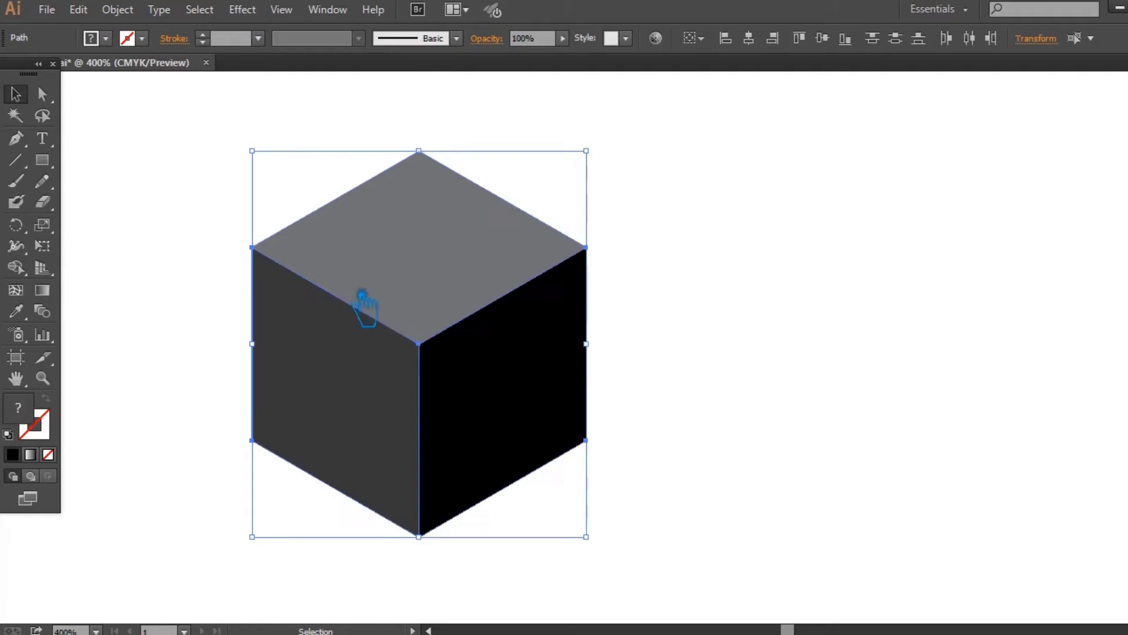
{"action": "key", "text": "a"}
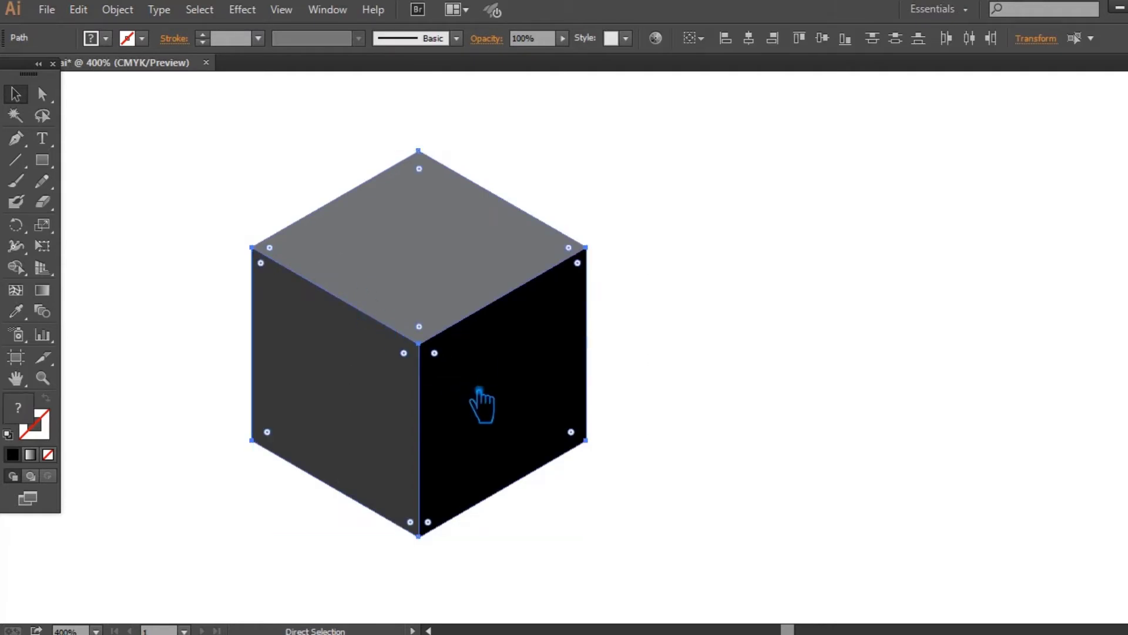
{"action": "key", "text": "v"}
{"action": "left_click_drag", "start_coordinate": [479, 391], "coordinate": [856, 388]}
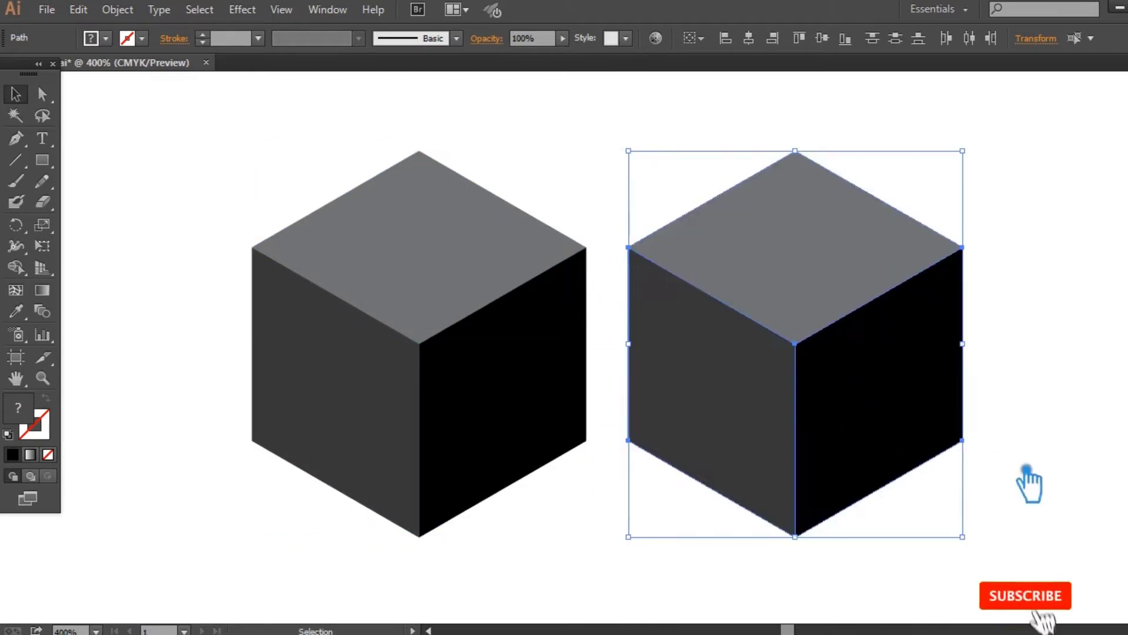
{"action": "left_click", "coordinate": [1039, 479]}
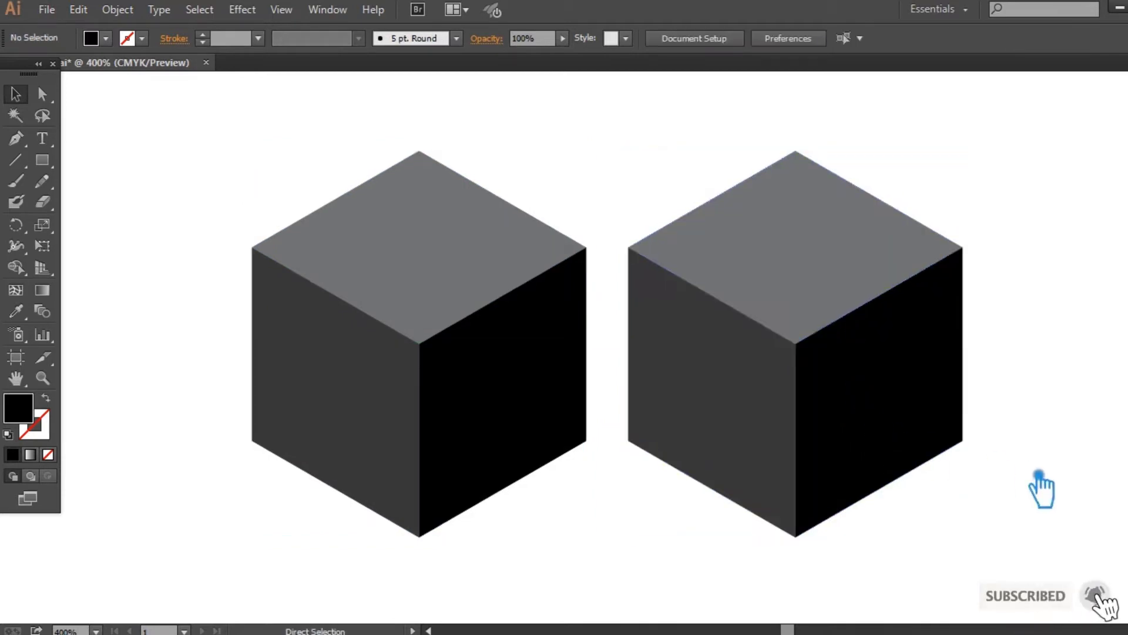
{"action": "key", "text": "ctrl+minus"}
{"action": "left_click_drag", "start_coordinate": [1025, 454], "coordinate": [892, 455]}
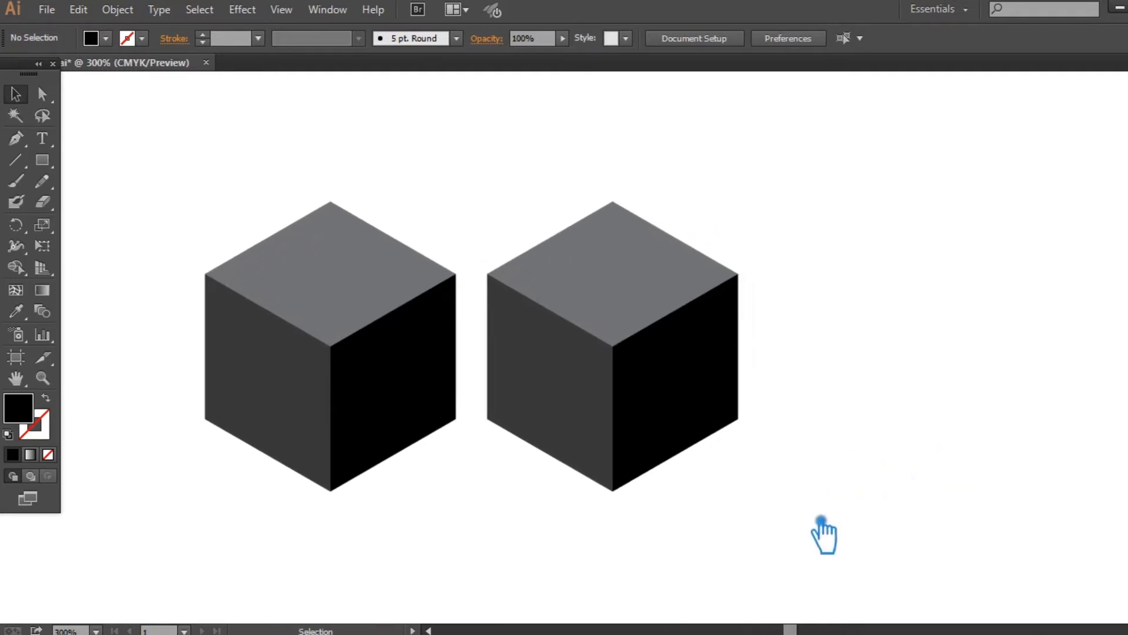
Step: Delete the left cube's black right face and move the right cube further right
{"action": "left_click", "coordinate": [432, 401]}
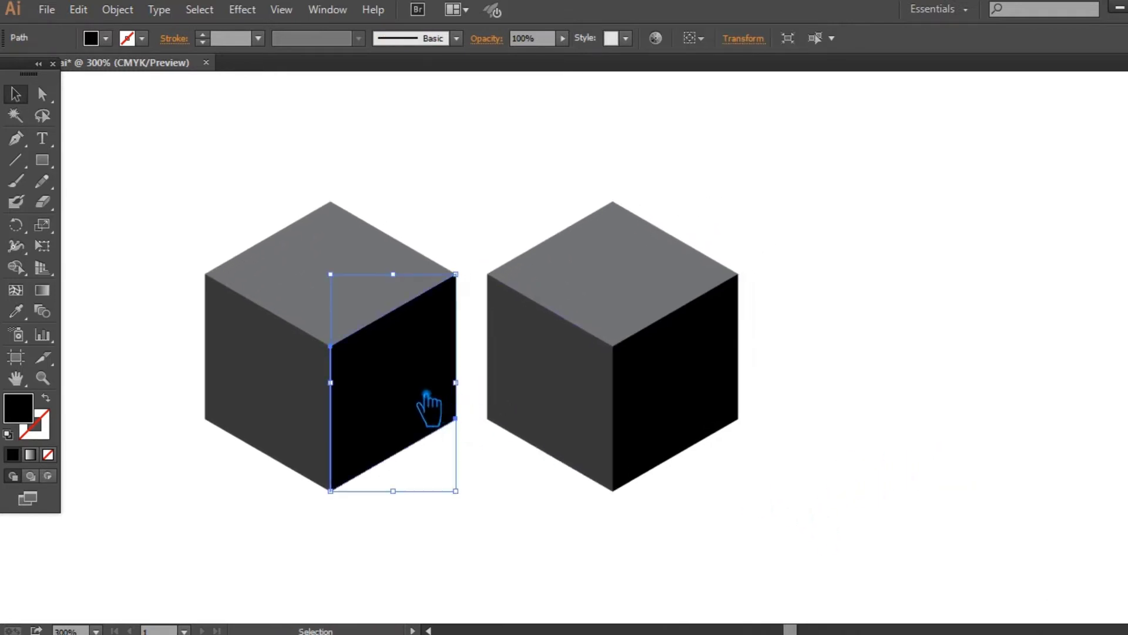
{"action": "key", "text": "Delete"}
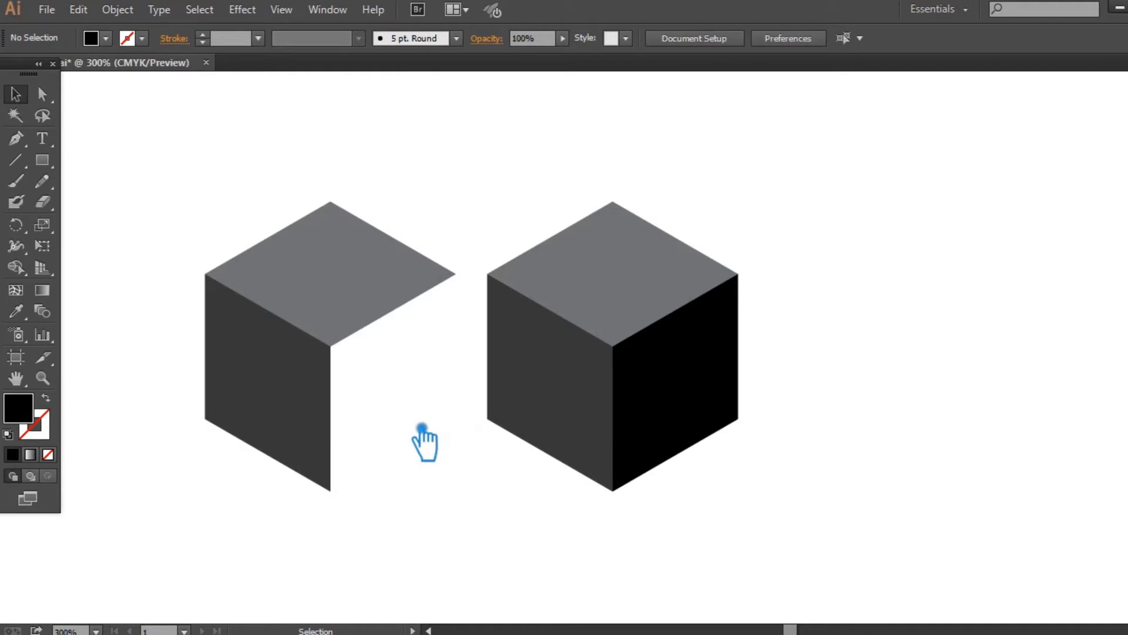
{"action": "left_click_drag", "start_coordinate": [758, 479], "coordinate": [558, 209]}
{"action": "left_click_drag", "start_coordinate": [609, 340], "coordinate": [870, 338]}
Step: Group the left cube's two remaining faces and add a vertically reflected copy
{"action": "left_click_drag", "start_coordinate": [435, 479], "coordinate": [232, 217]}
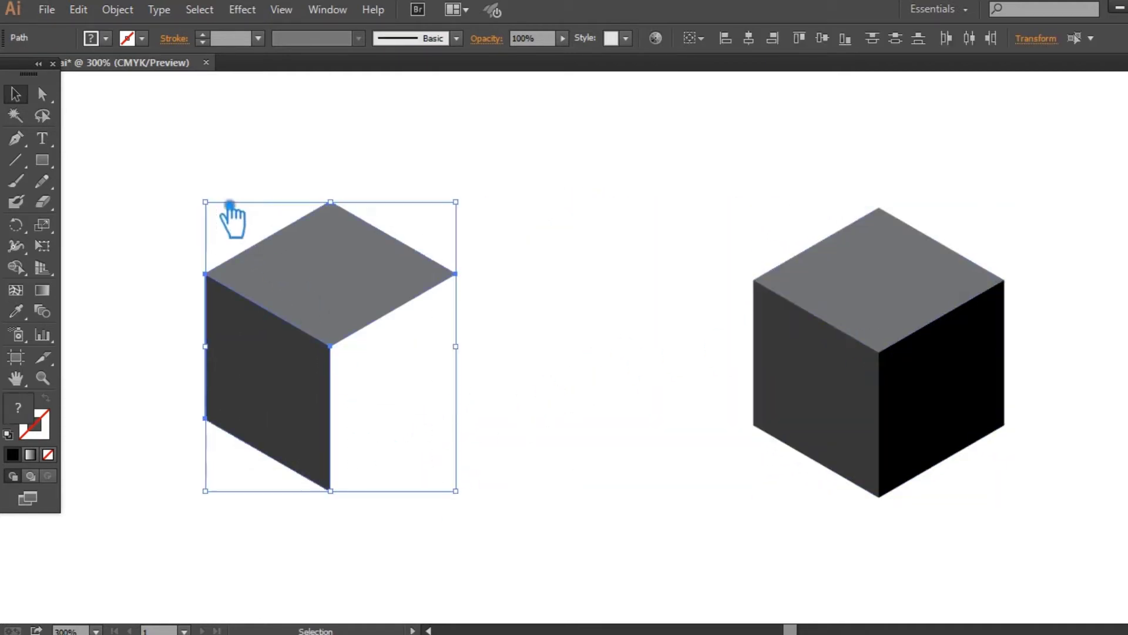
{"action": "right_click", "coordinate": [319, 267]}
{"action": "left_click", "coordinate": [360, 279]}
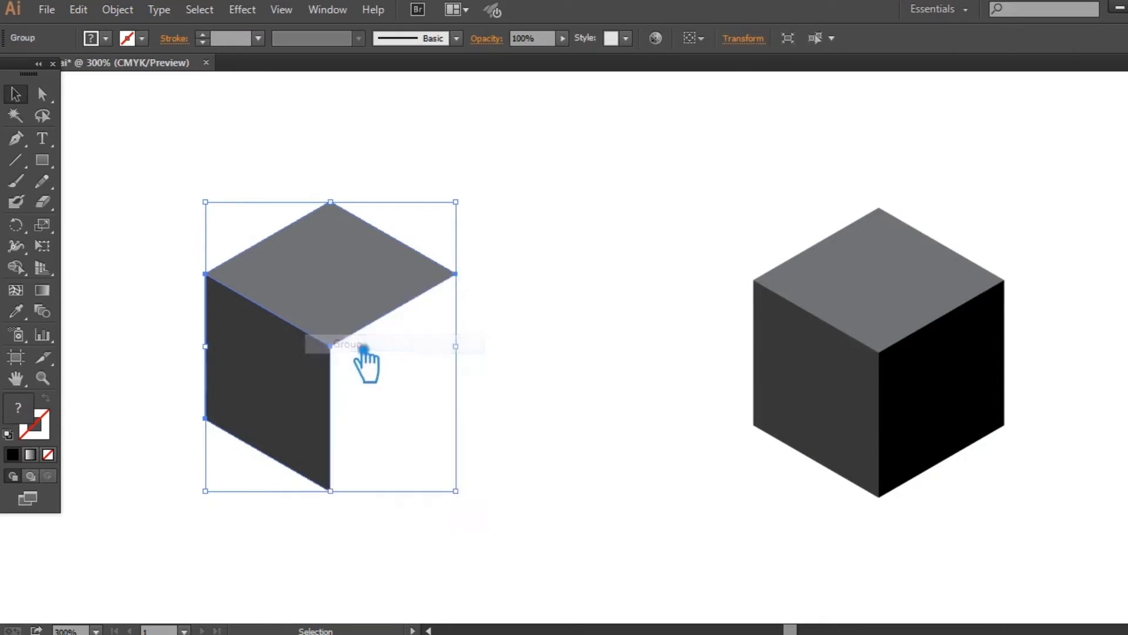
{"action": "right_click", "coordinate": [350, 318]}
{"action": "mouse_move", "coordinate": [389, 439]}
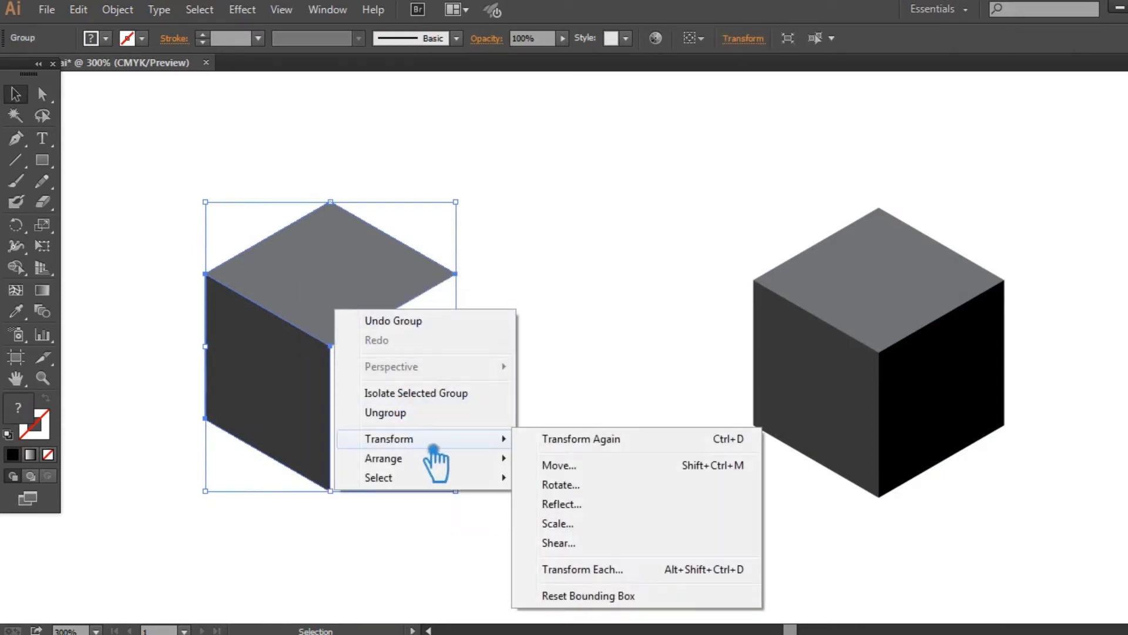
{"action": "left_click", "coordinate": [583, 505]}
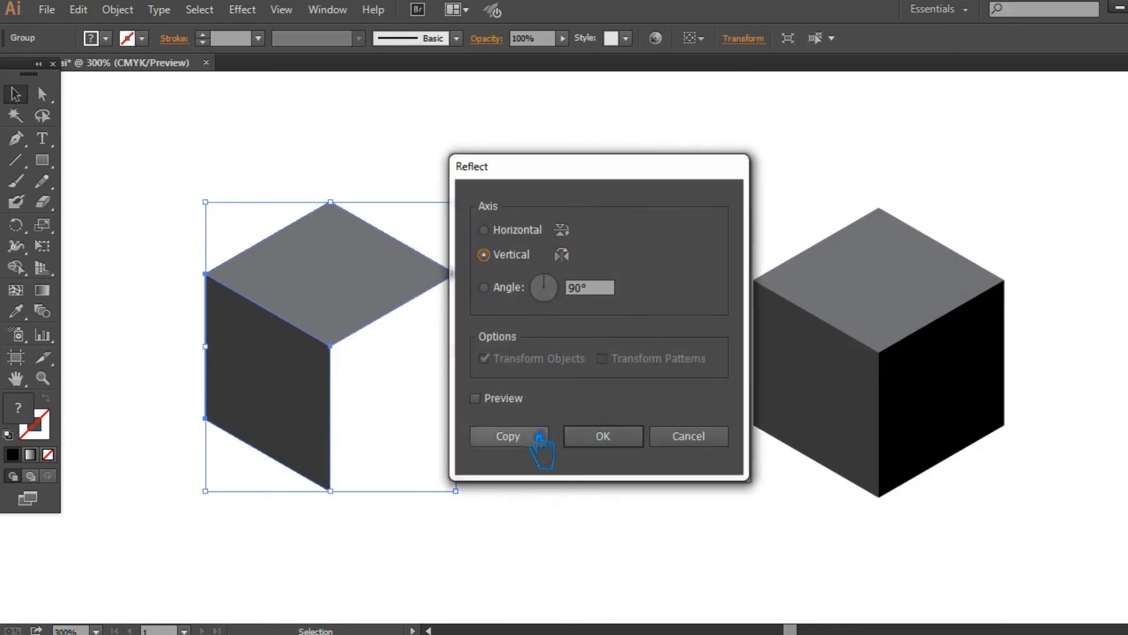
{"action": "left_click", "coordinate": [536, 428]}
Step: Move the mirrored copy right so it meets the original at the top corner
{"action": "left_click", "coordinate": [605, 449]}
{"action": "left_click_drag", "start_coordinate": [415, 382], "coordinate": [666, 388]}
{"action": "left_click", "coordinate": [453, 425]}
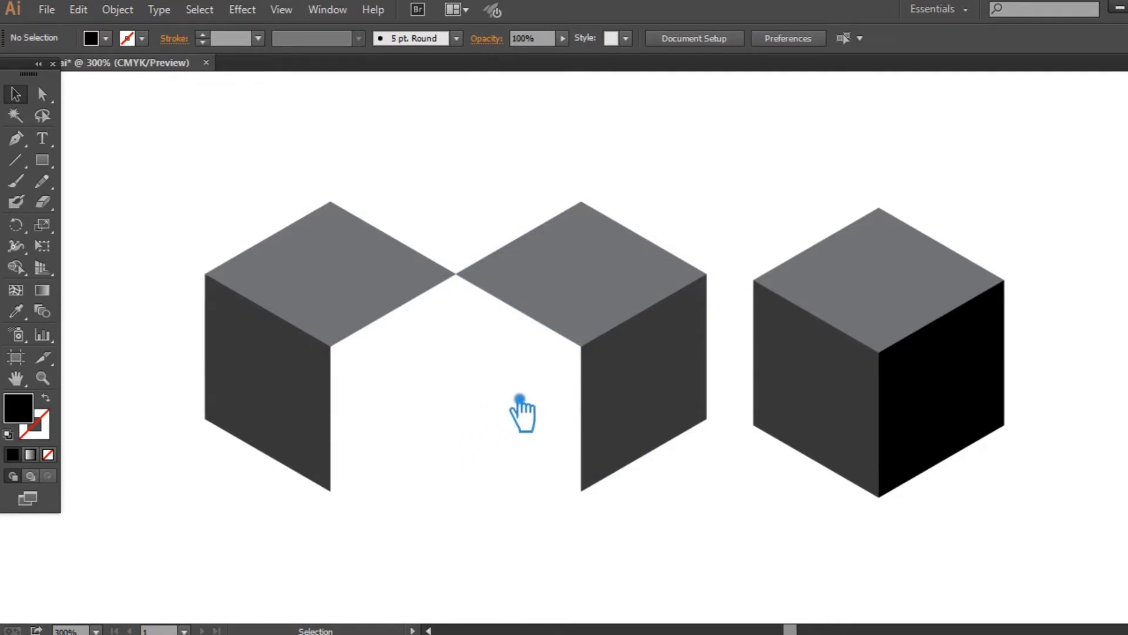
{"action": "key", "text": "ctrl+minus"}
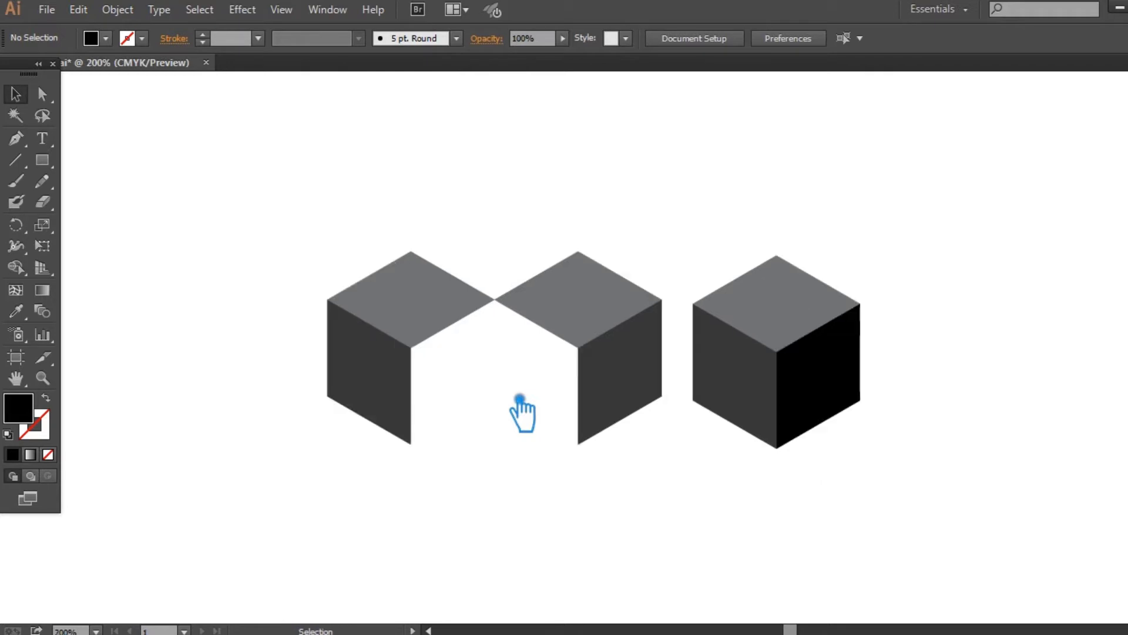
Step: Select both mirrored half-cube shapes, nudge them up-left, and group them
{"action": "left_click_drag", "start_coordinate": [643, 511], "coordinate": [332, 291]}
{"action": "left_click_drag", "start_coordinate": [452, 311], "coordinate": [381, 238]}
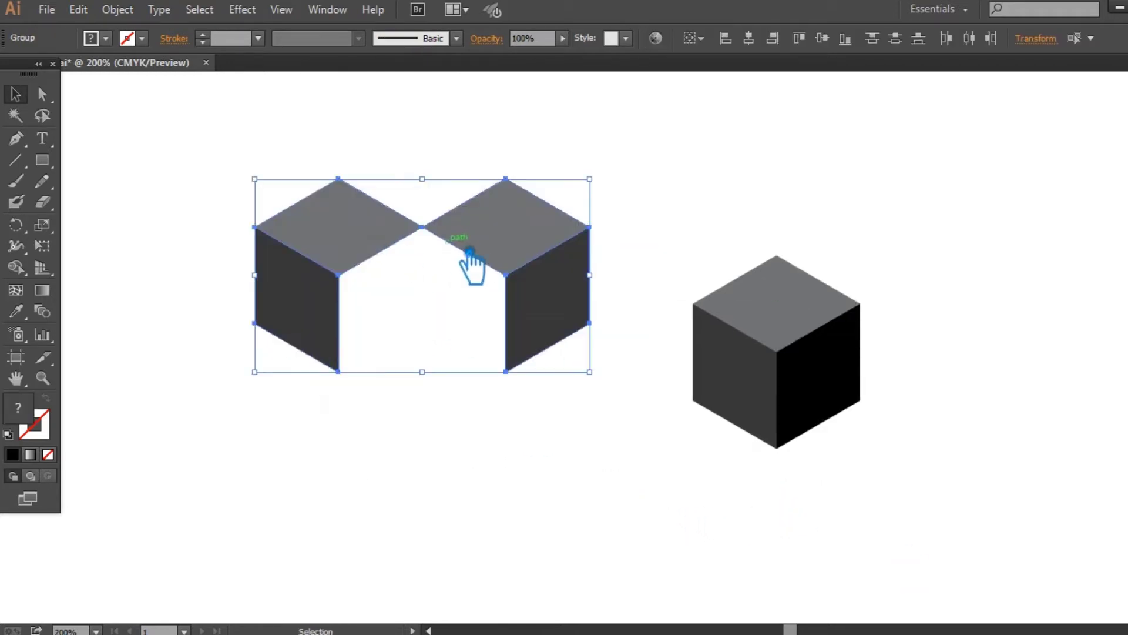
{"action": "right_click", "coordinate": [487, 233]}
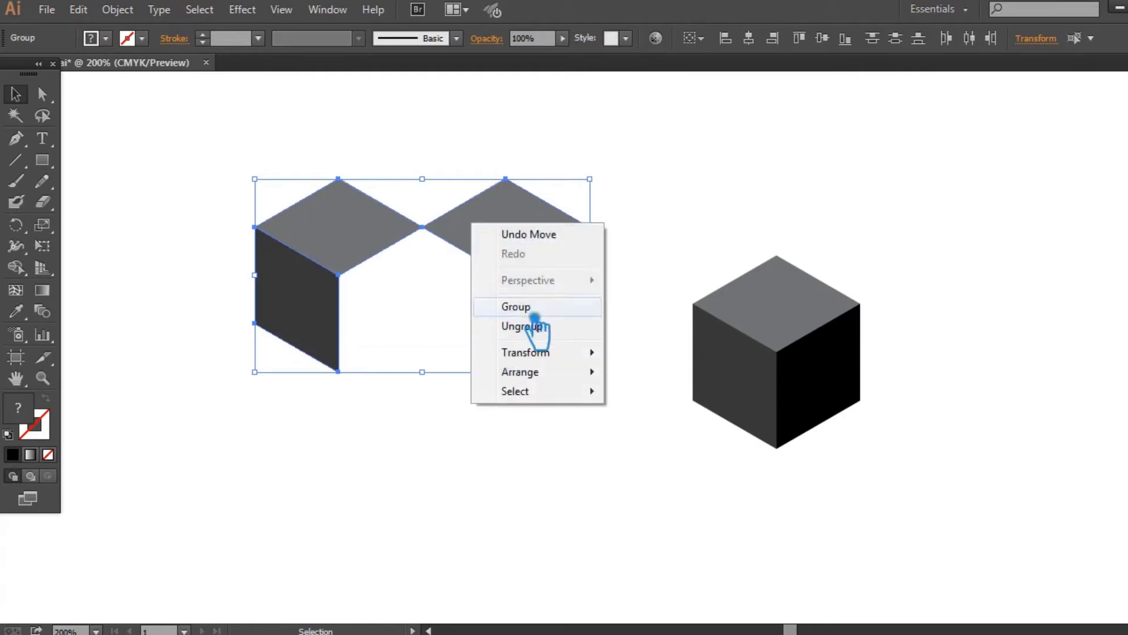
{"action": "left_click", "coordinate": [532, 305]}
{"action": "right_click", "coordinate": [501, 238]}
{"action": "mouse_move", "coordinate": [539, 356]}
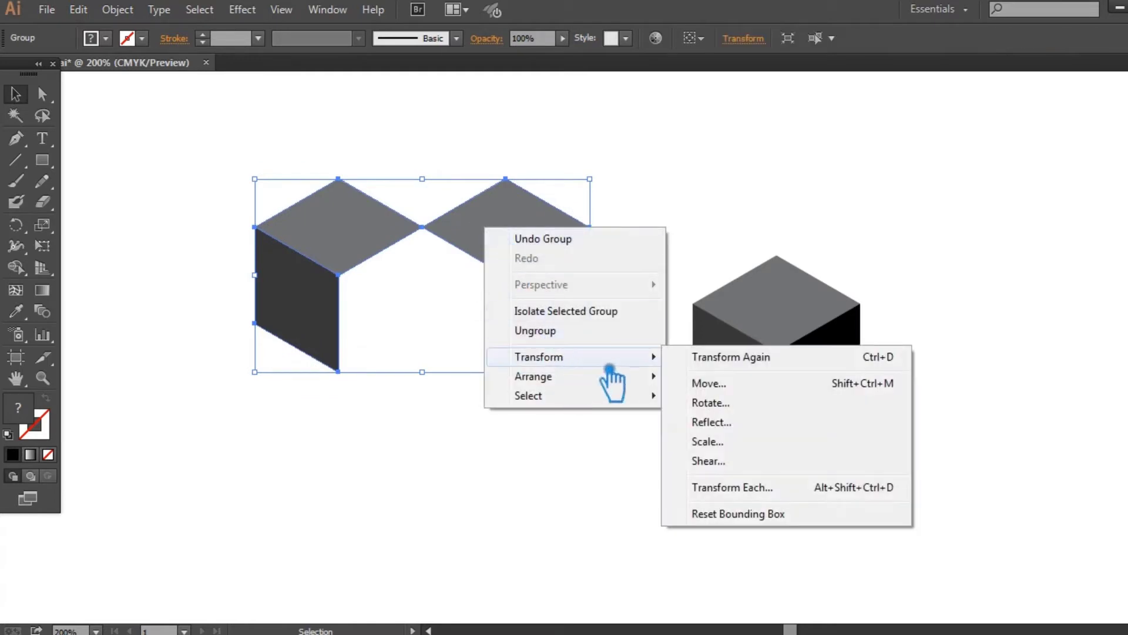
Step: Reflect a copy of the group across the horizontal axis and drag it downward
{"action": "left_click", "coordinate": [734, 421]}
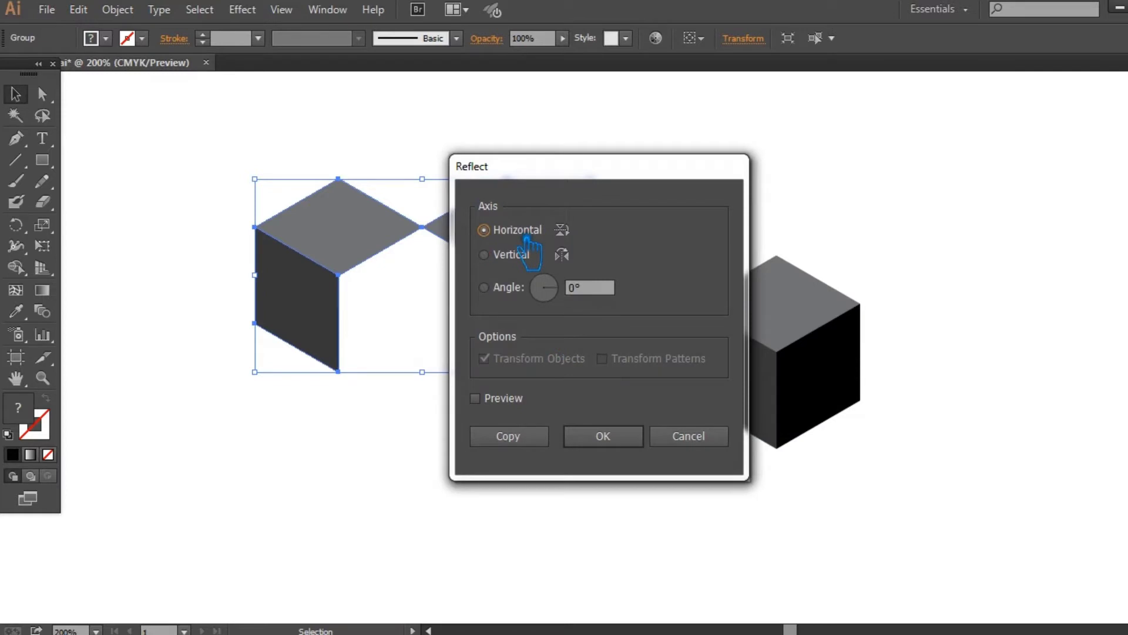
{"action": "left_click", "coordinate": [501, 399]}
{"action": "left_click", "coordinate": [535, 440]}
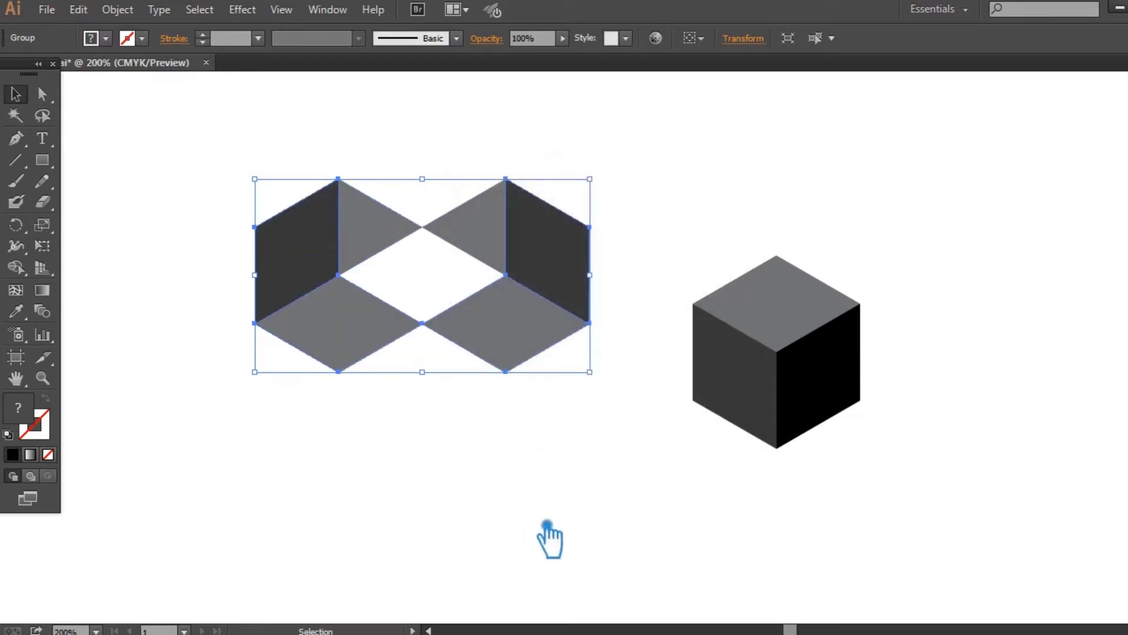
{"action": "left_click", "coordinate": [566, 515]}
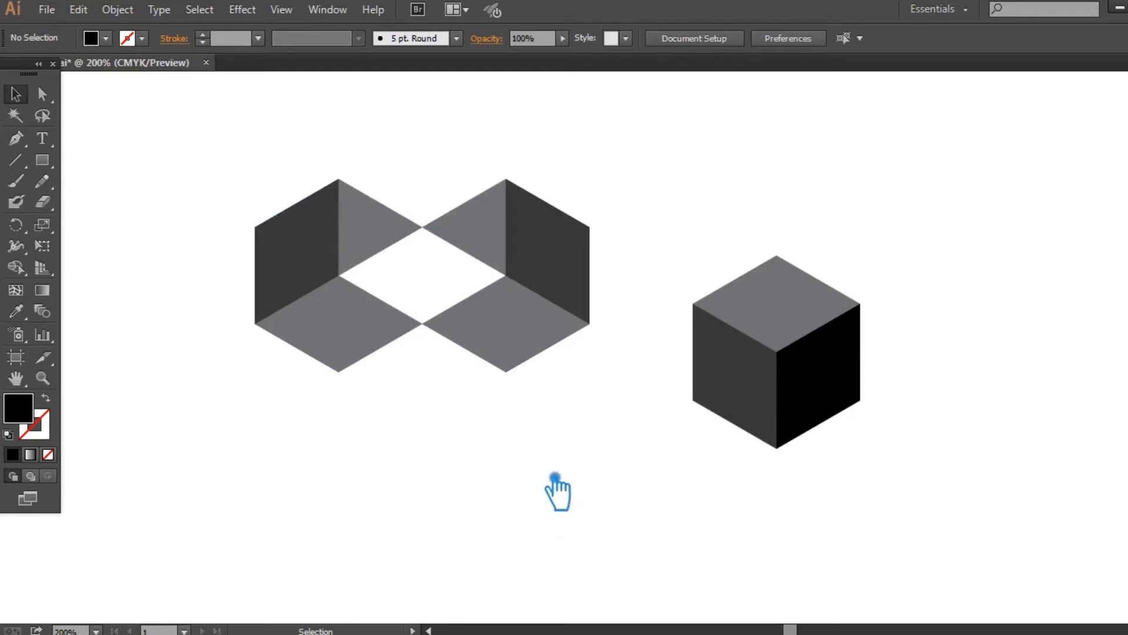
{"action": "left_click_drag", "start_coordinate": [559, 258], "coordinate": [557, 343]}
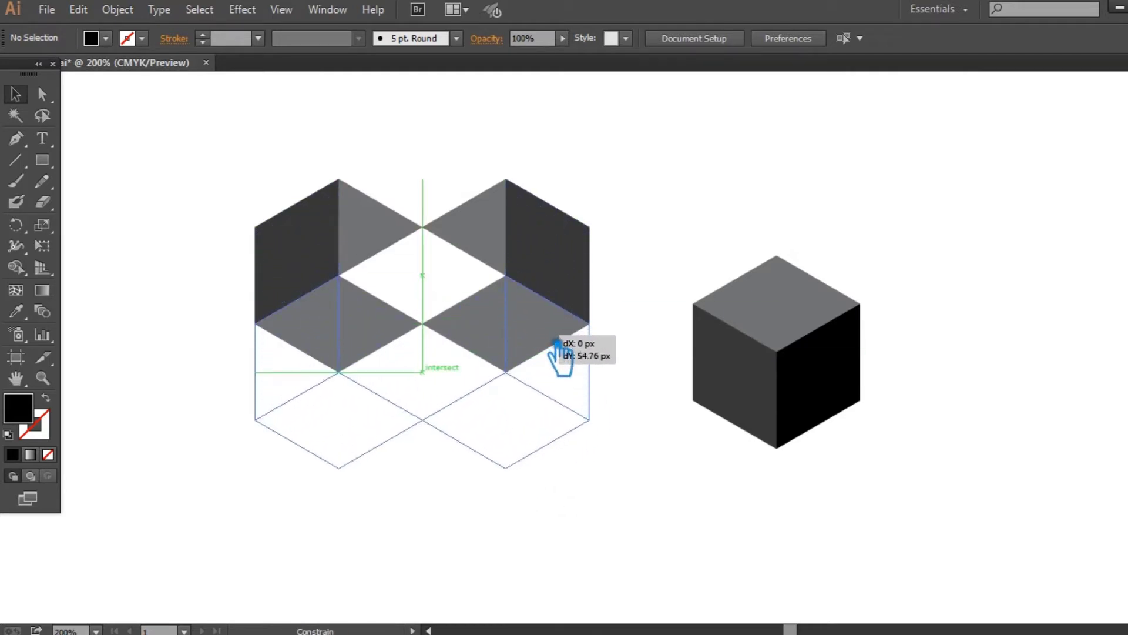
Step: Select the upper and lower frame halves in turn to check they close into a hexagonal ring
{"action": "left_click", "coordinate": [697, 212]}
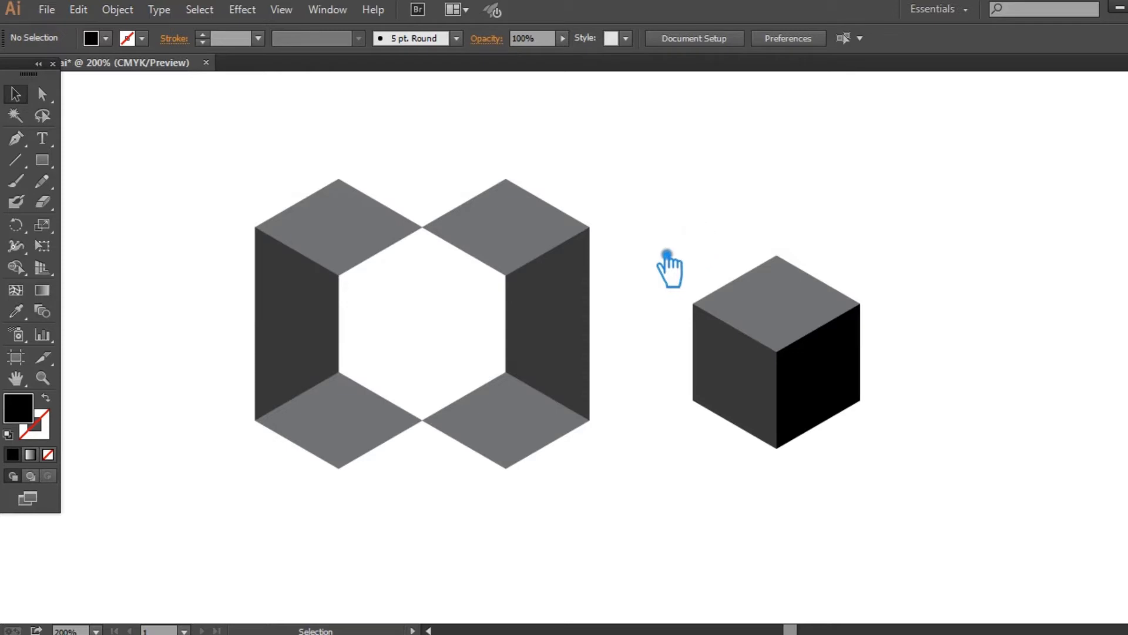
{"action": "left_click", "coordinate": [593, 304]}
{"action": "right_click", "coordinate": [592, 304]}
{"action": "left_click", "coordinate": [695, 211]}
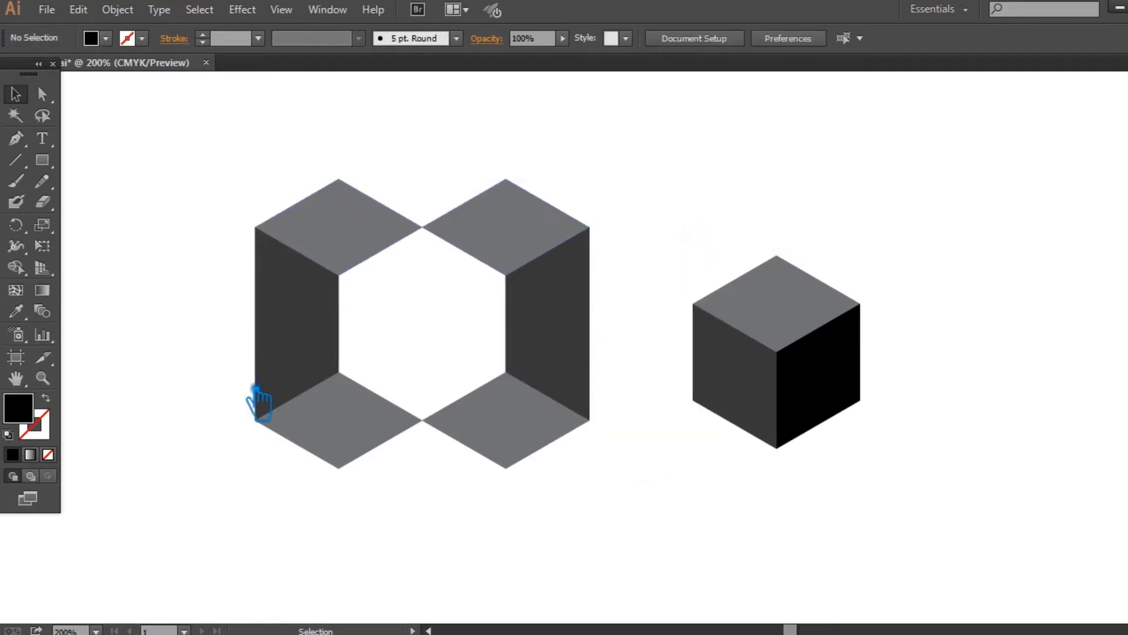
{"action": "left_click", "coordinate": [324, 358]}
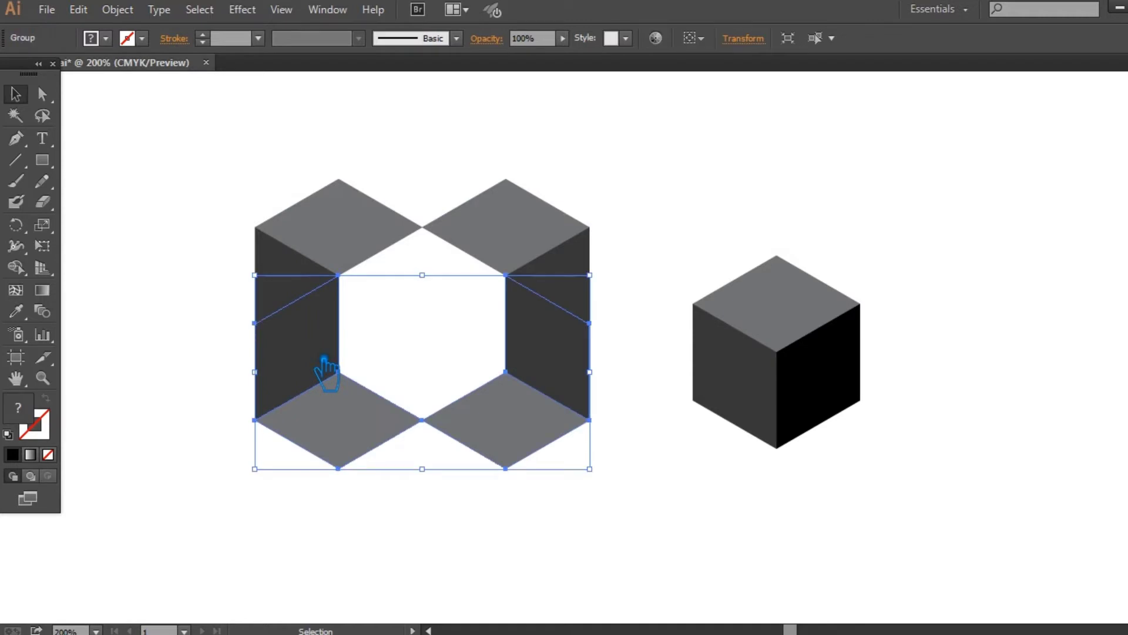
{"action": "left_click", "coordinate": [593, 265]}
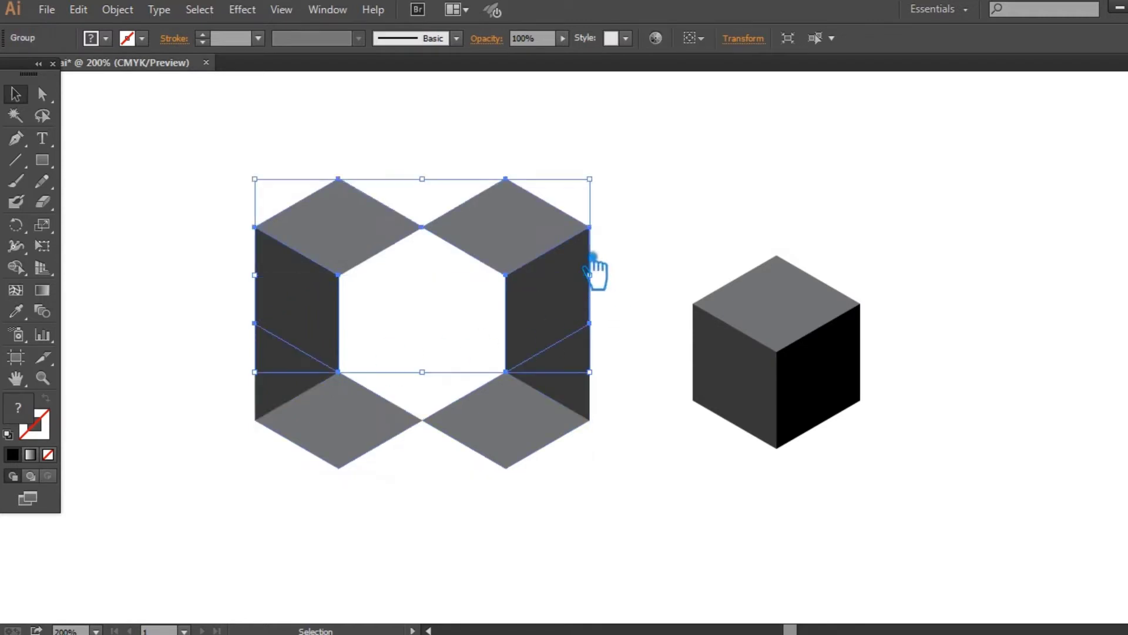
{"action": "left_click", "coordinate": [671, 254]}
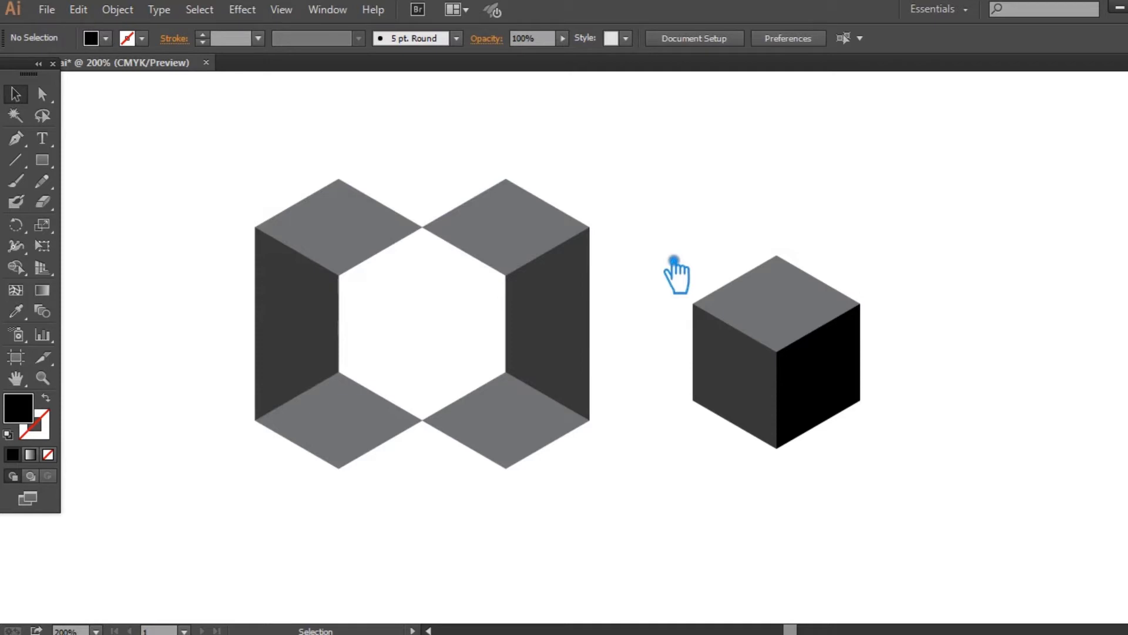
{"action": "left_click", "coordinate": [822, 371]}
{"action": "left_click", "coordinate": [898, 455]}
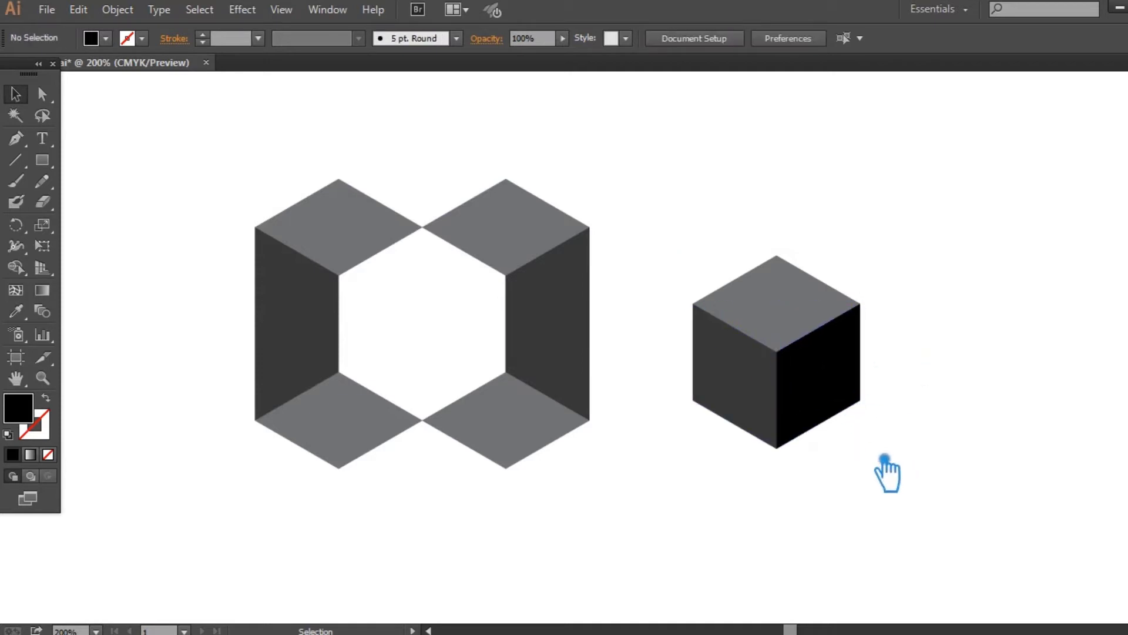
{"action": "key", "text": "space"}
Step: Scale the hexagonal frame down and move it left of the shaded cube
{"action": "mouse_move", "coordinate": [818, 511]}
{"action": "left_mouse_down"}
{"action": "mouse_move", "coordinate": [733, 479]}
{"action": "mouse_move", "coordinate": [903, 489]}
{"action": "left_mouse_up"}
{"action": "left_click_drag", "start_coordinate": [748, 484], "coordinate": [326, 176]}
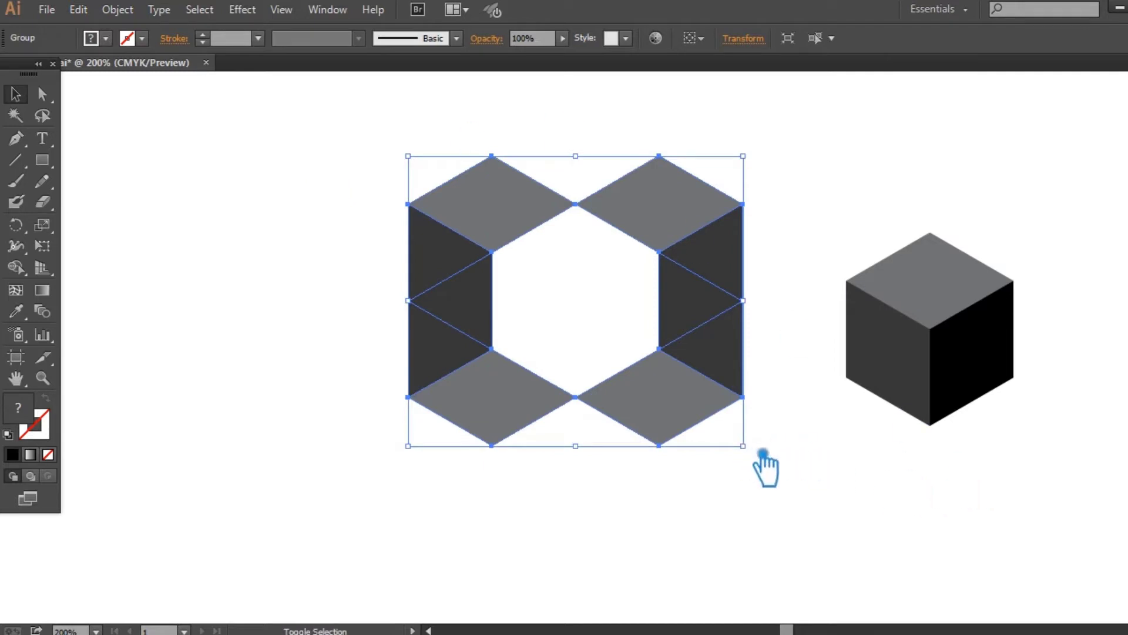
{"action": "left_click_drag", "start_coordinate": [744, 445], "coordinate": [651, 365]}
{"action": "left_click_drag", "start_coordinate": [606, 333], "coordinate": [342, 399]}
{"action": "left_click", "coordinate": [681, 428]}
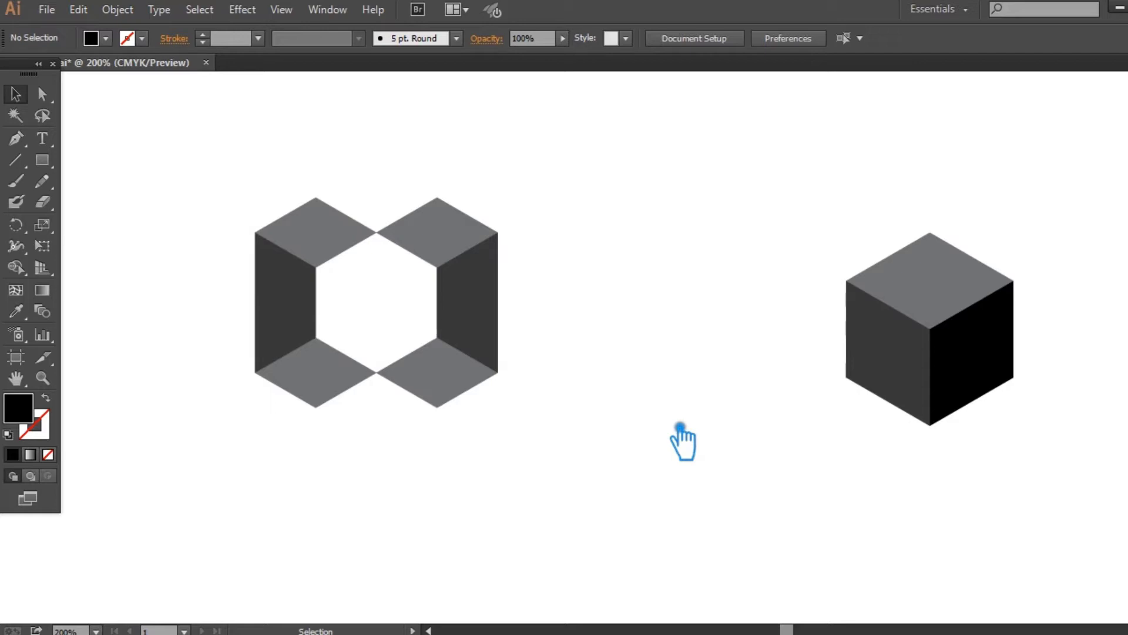
{"action": "left_click", "coordinate": [929, 384]}
{"action": "left_click", "coordinate": [1045, 447]}
Step: Place a copy of the cube in the middle and push the original further right
{"action": "left_click_drag", "start_coordinate": [1046, 447], "coordinate": [883, 288]}
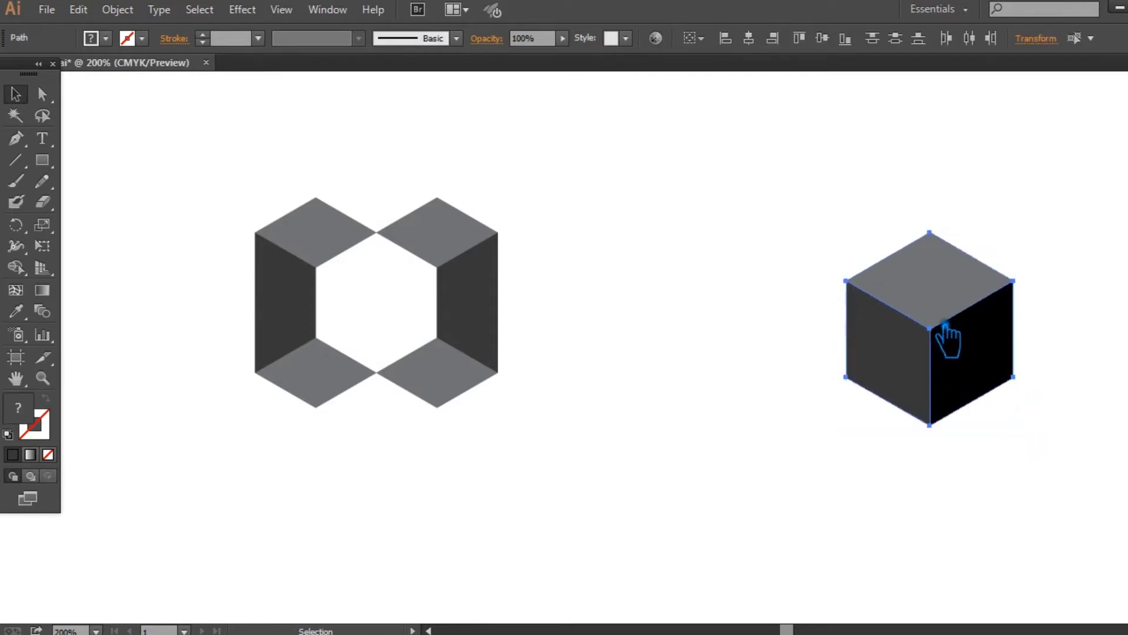
{"action": "left_click_drag", "start_coordinate": [945, 335], "coordinate": [664, 317]}
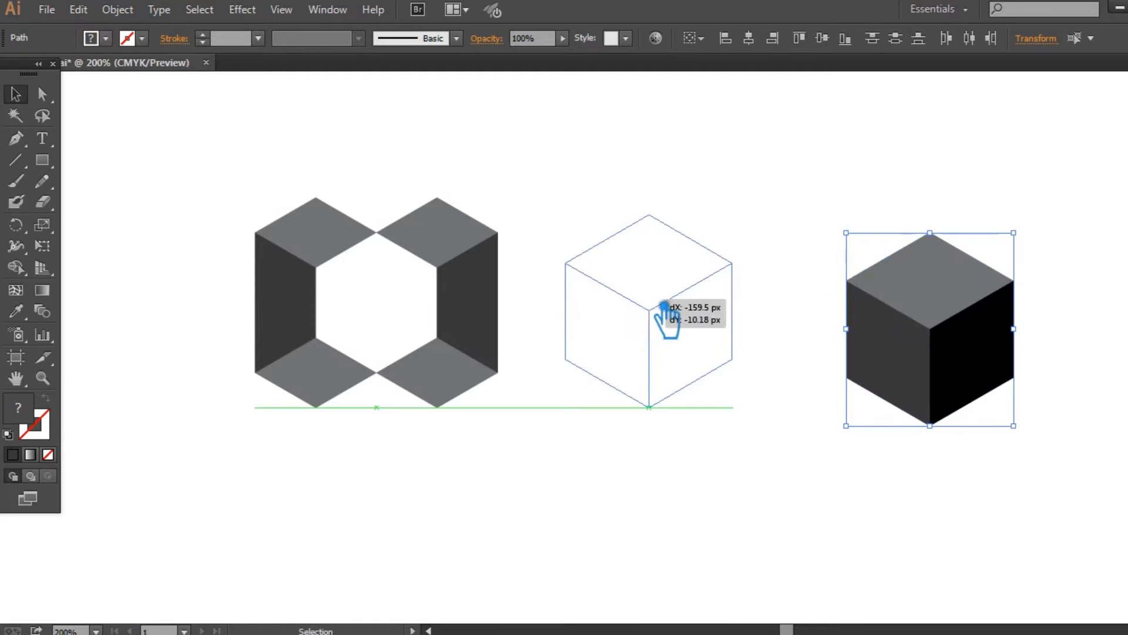
{"action": "left_click", "coordinate": [896, 297]}
{"action": "left_click_drag", "start_coordinate": [944, 373], "coordinate": [1036, 373]}
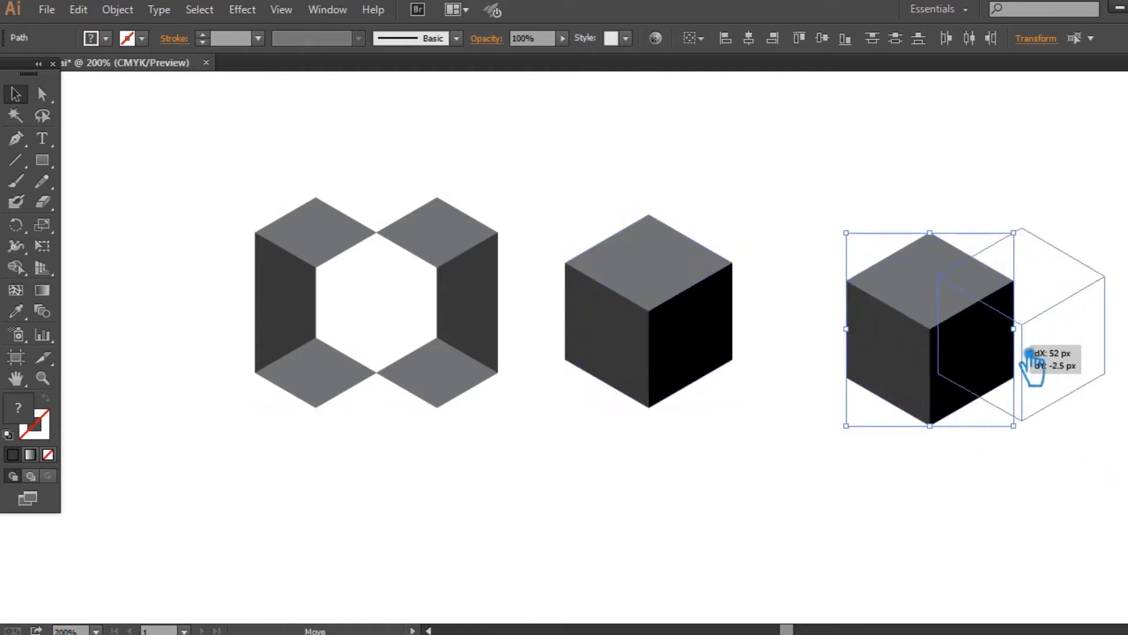
{"action": "left_click", "coordinate": [794, 400]}
Step: Delete the middle cube's top face, leaving its two side faces
{"action": "left_click_drag", "start_coordinate": [738, 423], "coordinate": [611, 262]}
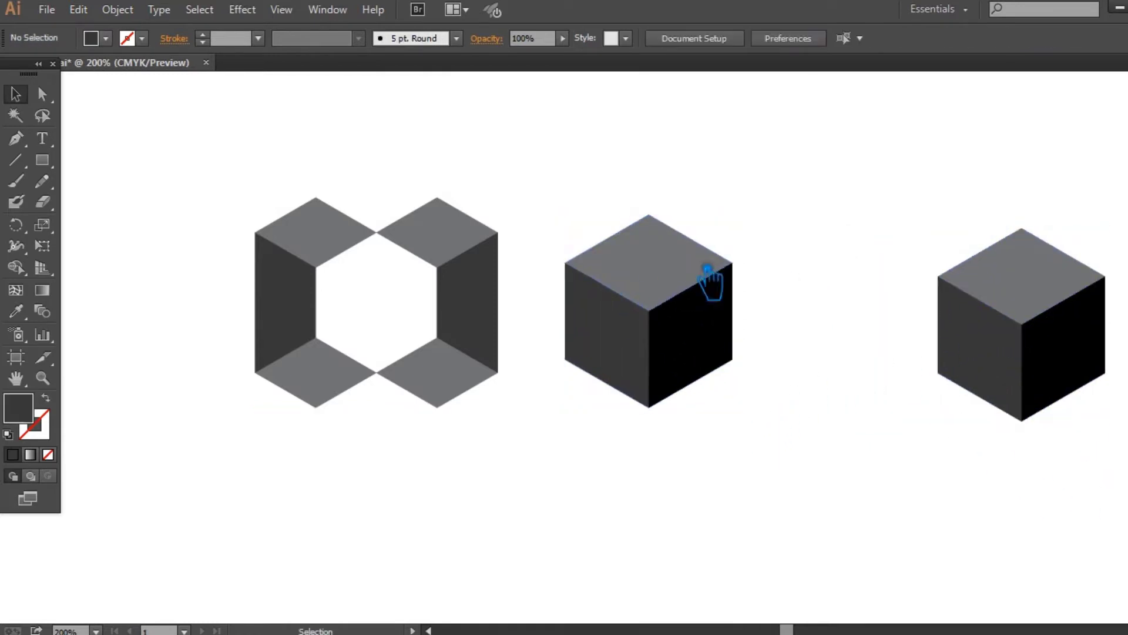
{"action": "left_click", "coordinate": [664, 261]}
{"action": "key", "text": "Delete"}
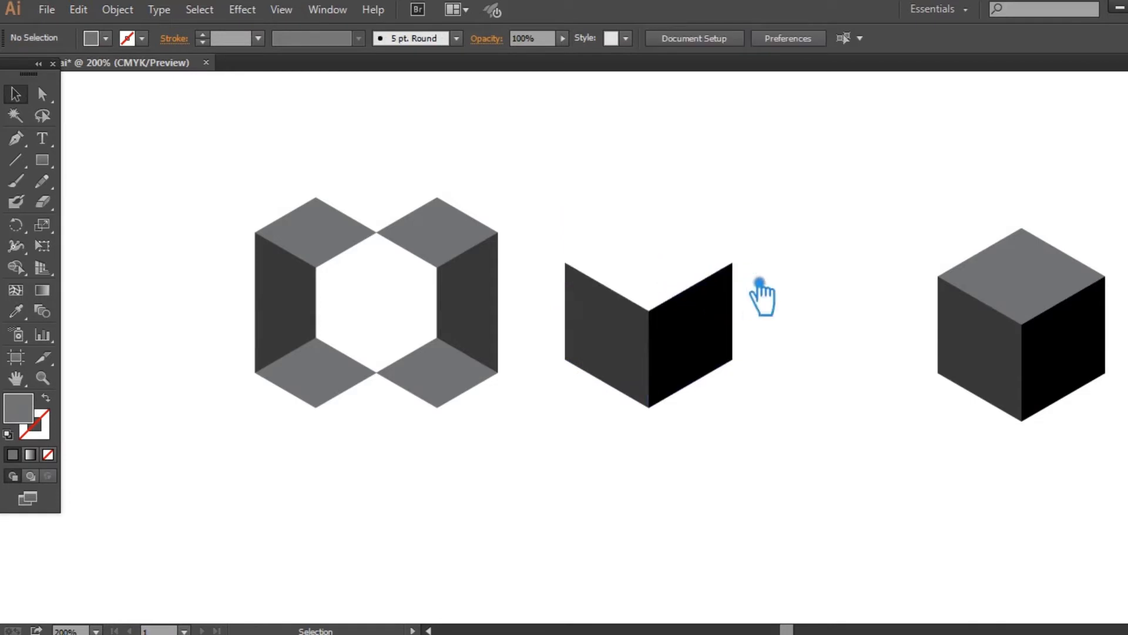
{"action": "left_click_drag", "start_coordinate": [768, 449], "coordinate": [629, 315]}
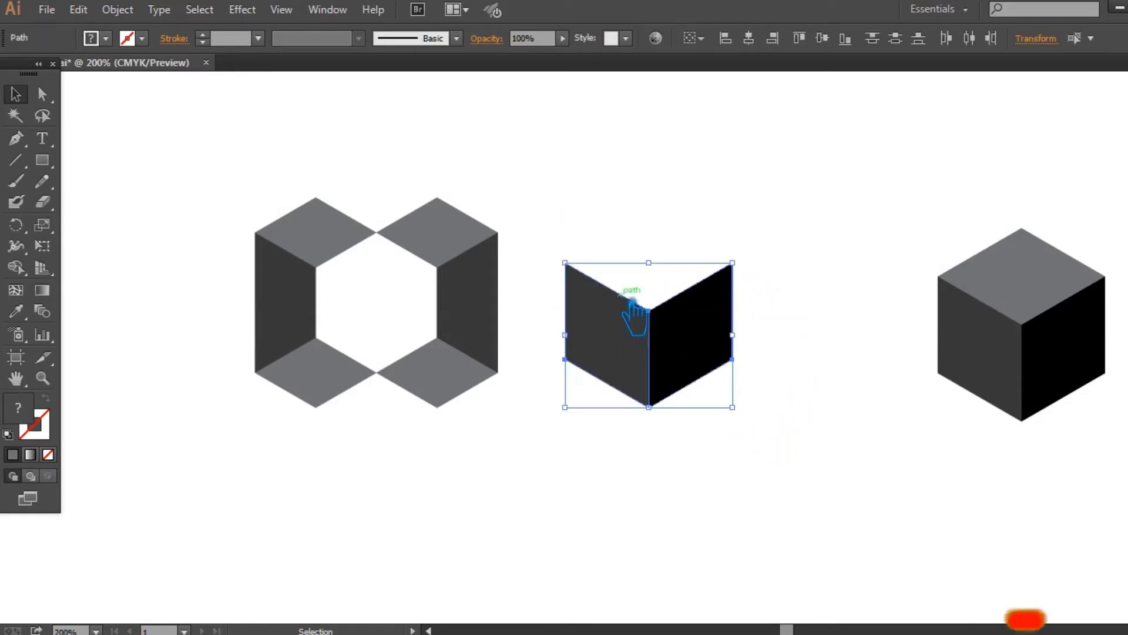
Step: Group the two side faces and make a horizontally reflected copy
{"action": "right_click", "coordinate": [614, 306]}
{"action": "left_click", "coordinate": [674, 382]}
{"action": "right_click", "coordinate": [664, 339]}
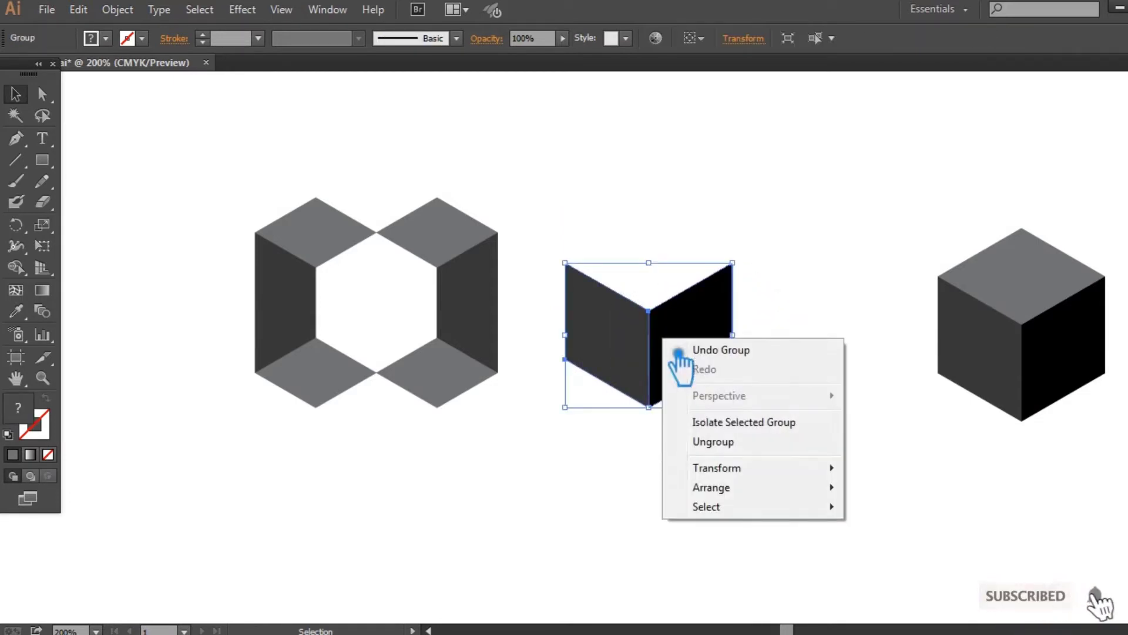
{"action": "left_click", "coordinate": [899, 533]}
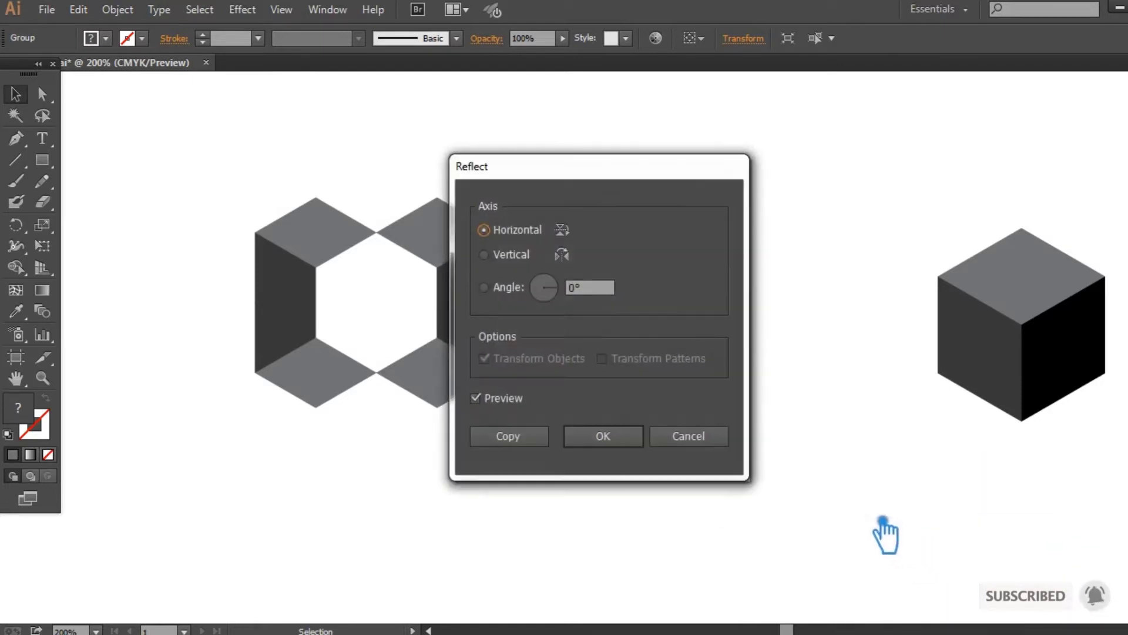
{"action": "left_click", "coordinate": [532, 448]}
{"action": "left_click", "coordinate": [749, 470]}
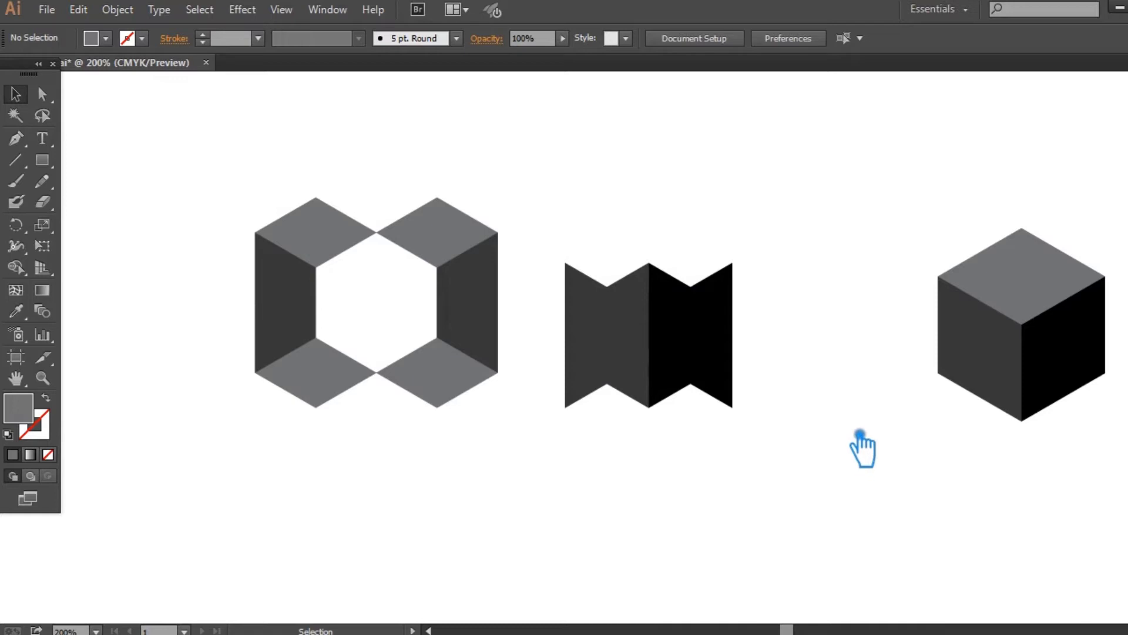
Step: Move the mirrored copy up above the original and shift it right
{"action": "left_click_drag", "start_coordinate": [680, 345], "coordinate": [676, 217]}
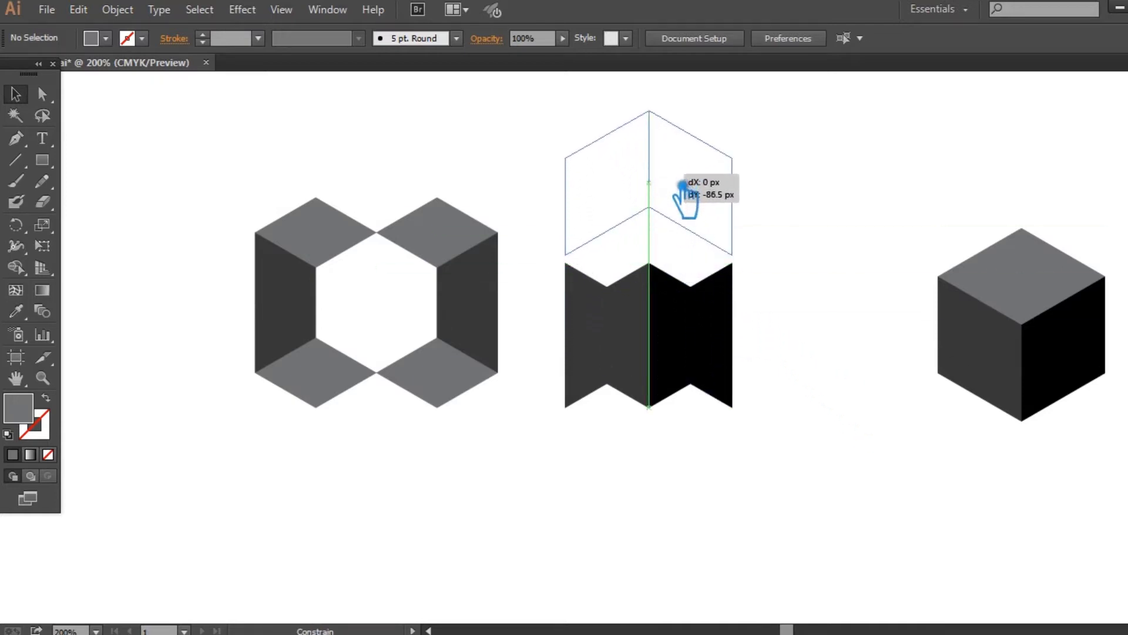
{"action": "mouse_move", "coordinate": [677, 217]}
{"action": "left_mouse_down"}
{"action": "mouse_move", "coordinate": [684, 197]}
{"action": "mouse_move", "coordinate": [773, 203]}
{"action": "left_mouse_up"}
{"action": "left_click", "coordinate": [884, 238]}
{"action": "left_click", "coordinate": [796, 357]}
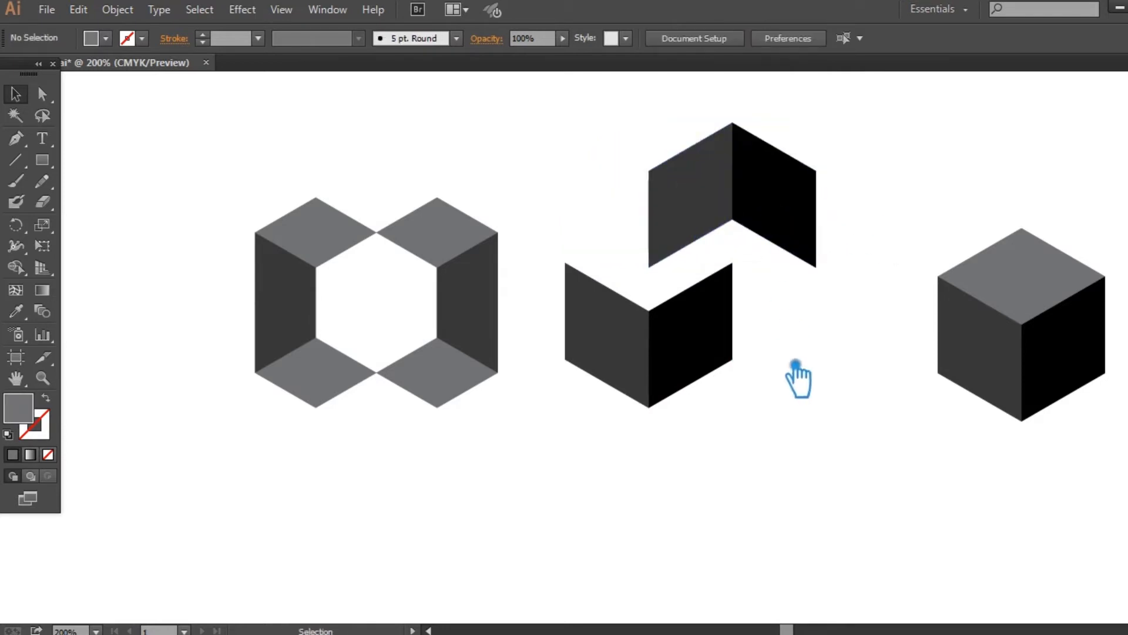
Step: Nudge the upper two-face piece down slightly and group both pieces together
{"action": "left_click_drag", "start_coordinate": [730, 181], "coordinate": [729, 192]}
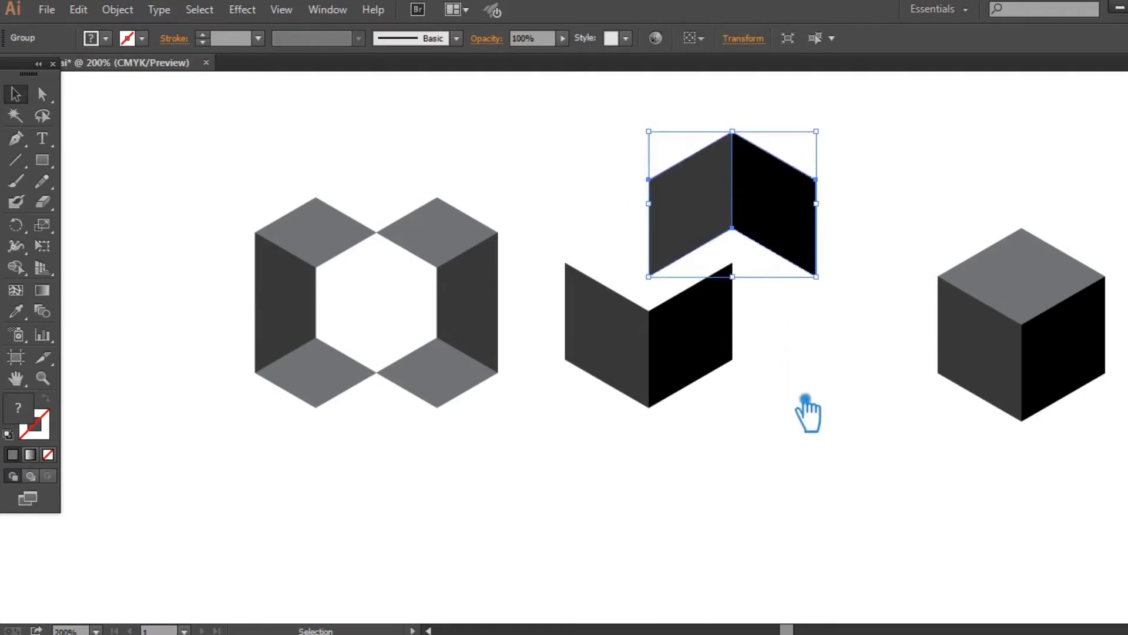
{"action": "left_click", "coordinate": [808, 411]}
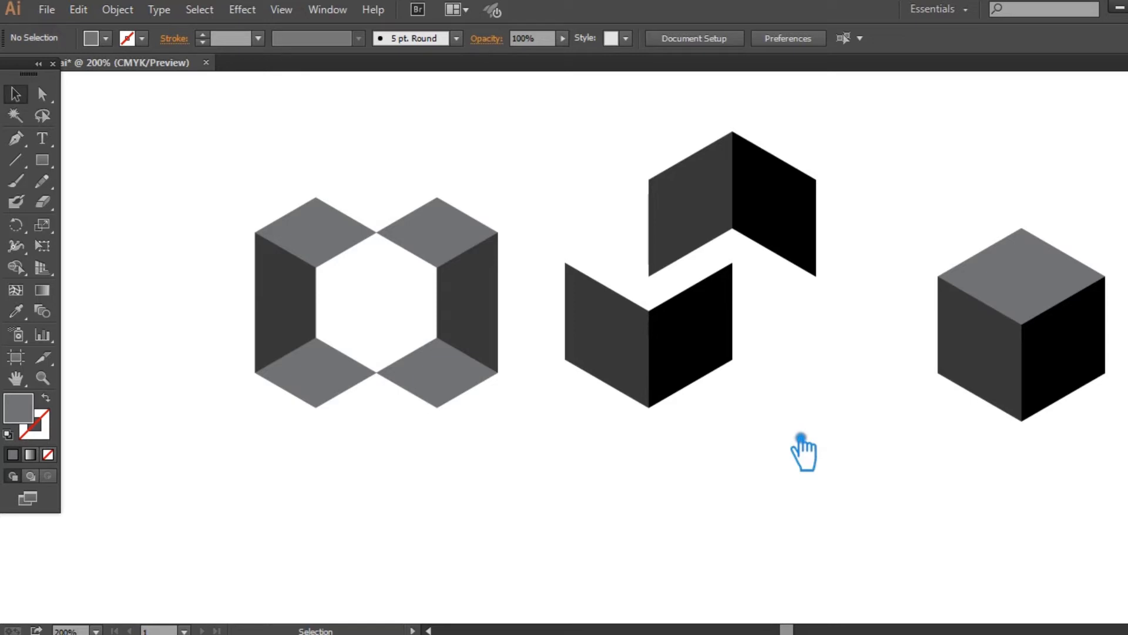
{"action": "left_click_drag", "start_coordinate": [800, 439], "coordinate": [582, 124]}
{"action": "right_click", "coordinate": [709, 184]}
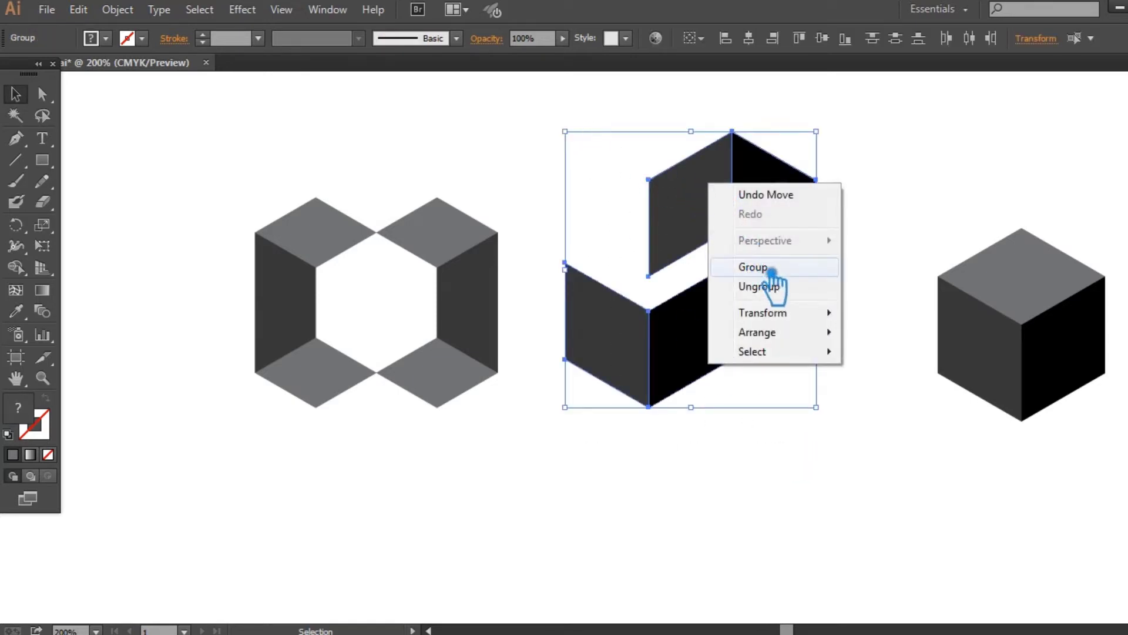
{"action": "left_click", "coordinate": [764, 268]}
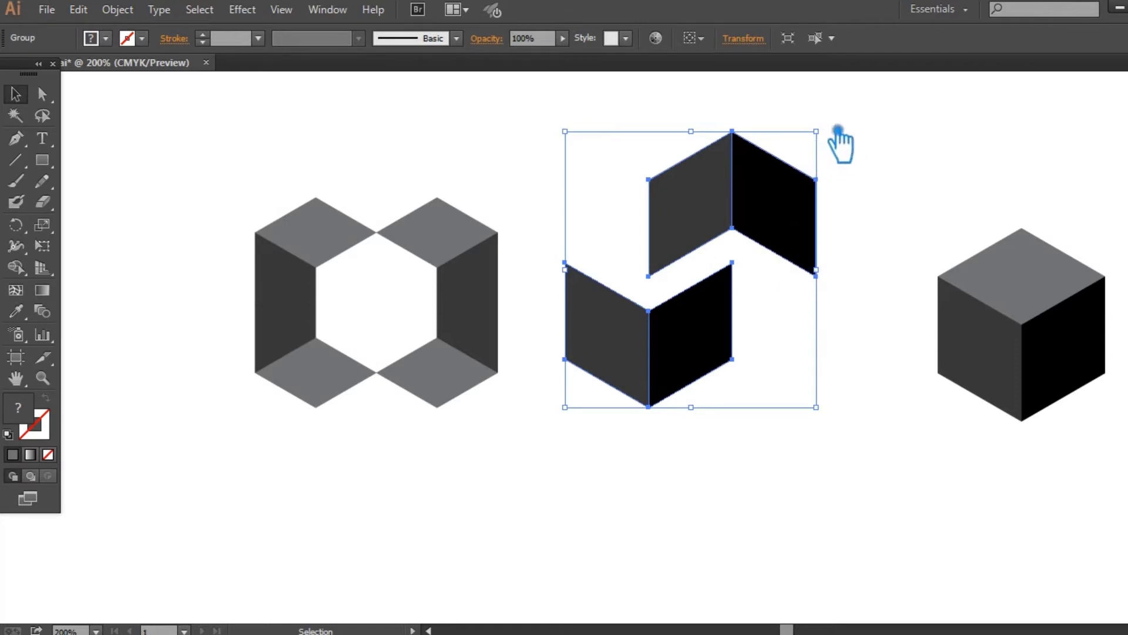
{"action": "left_click_drag", "start_coordinate": [839, 130], "coordinate": [899, 446]}
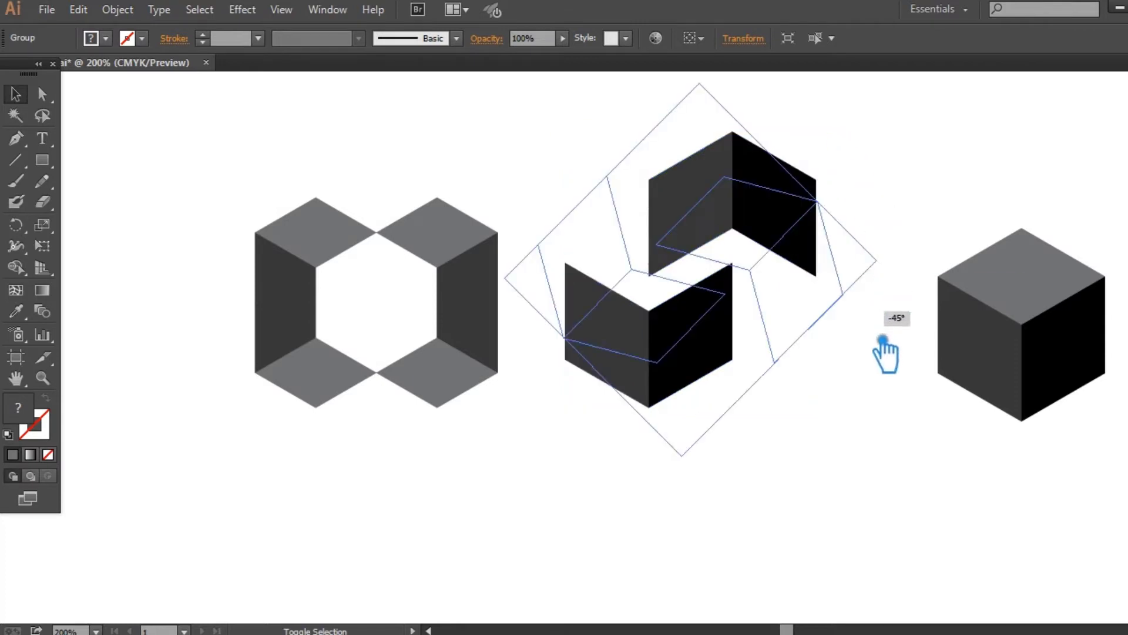
Step: Try a -45° rotation on the chevron group, then turn it back upright
{"action": "left_click", "coordinate": [918, 457]}
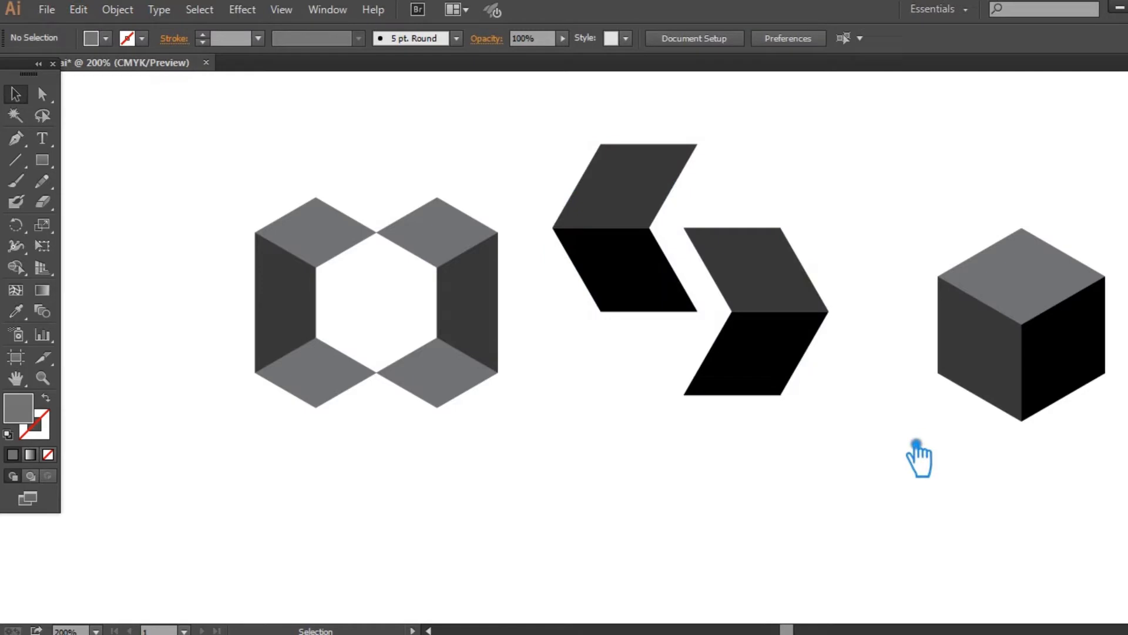
{"action": "left_click_drag", "start_coordinate": [870, 436], "coordinate": [563, 203]}
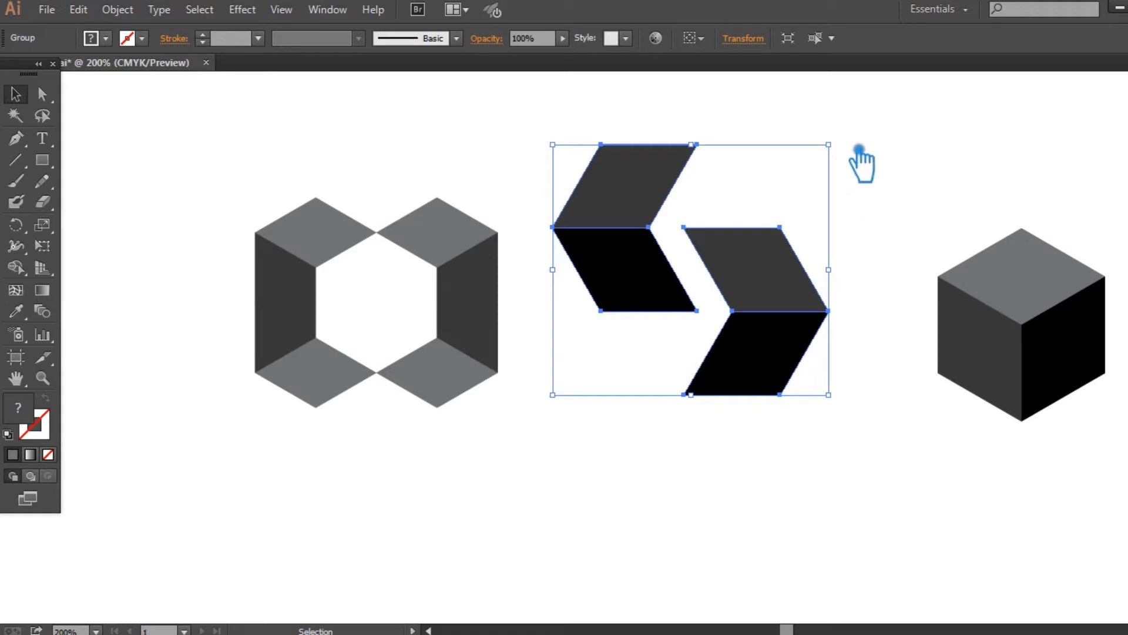
{"action": "left_click_drag", "start_coordinate": [859, 151], "coordinate": [767, 135]}
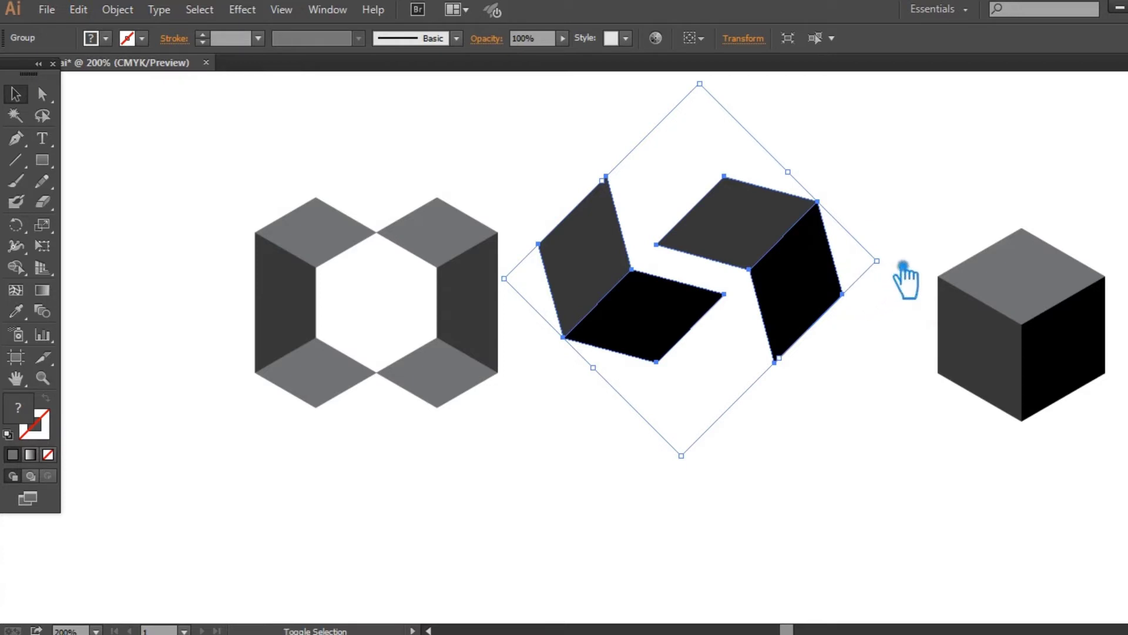
{"action": "left_click_drag", "start_coordinate": [903, 265], "coordinate": [901, 376]}
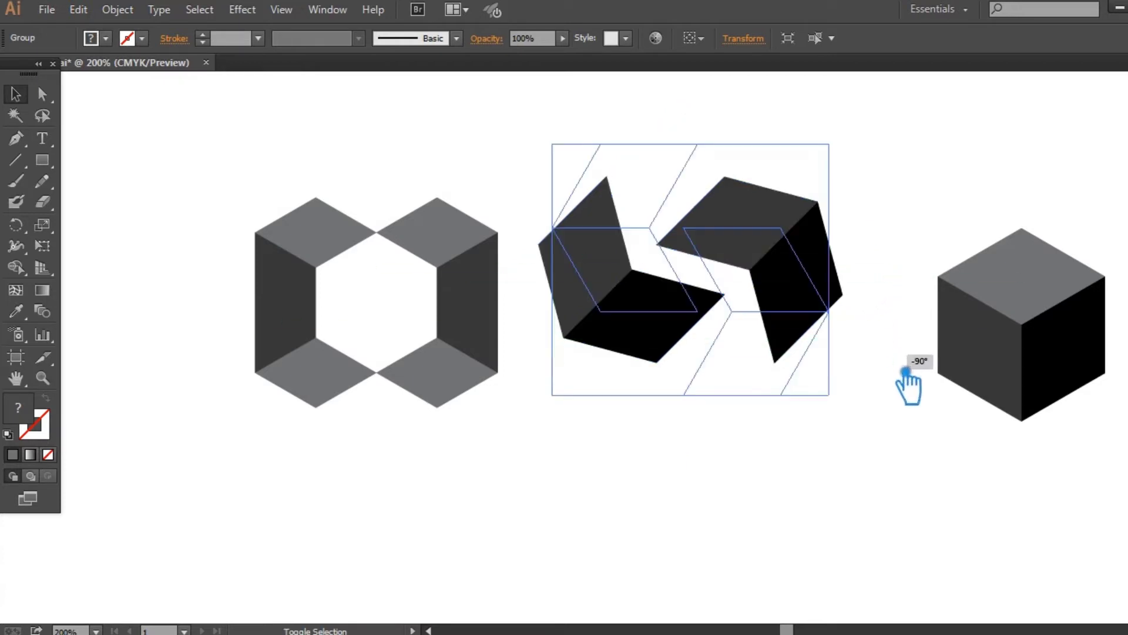
{"action": "left_click", "coordinate": [921, 230]}
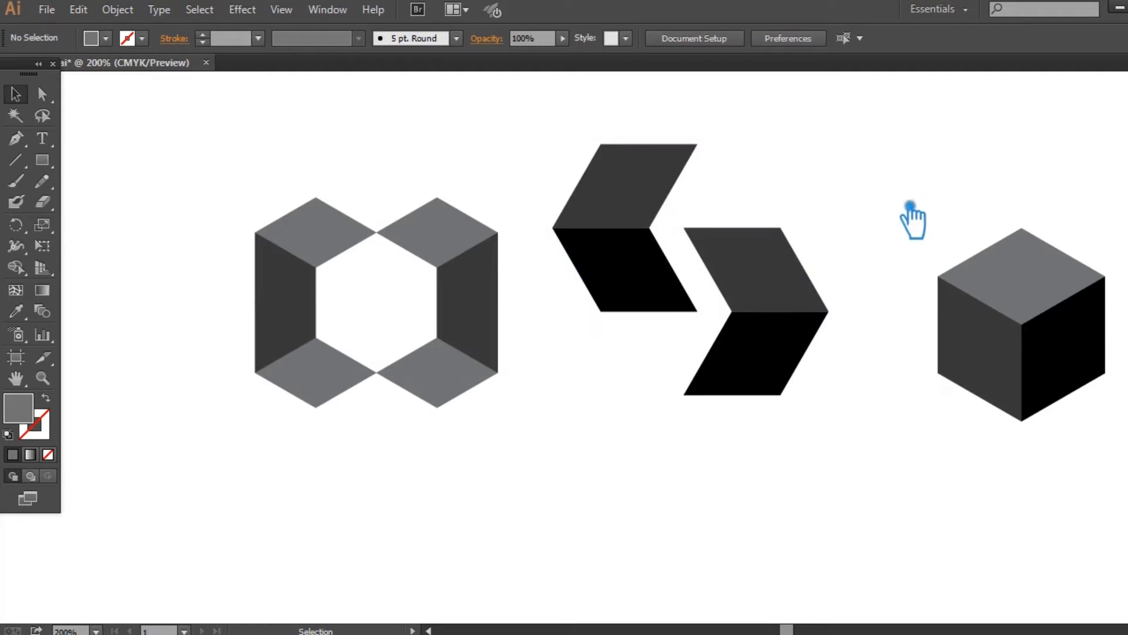
{"action": "left_click", "coordinate": [796, 279]}
{"action": "right_click", "coordinate": [779, 268]}
Step: Ungroup the chevron pair into separate pieces
{"action": "left_click", "coordinate": [846, 373]}
{"action": "left_click", "coordinate": [845, 335]}
{"action": "left_click", "coordinate": [814, 307]}
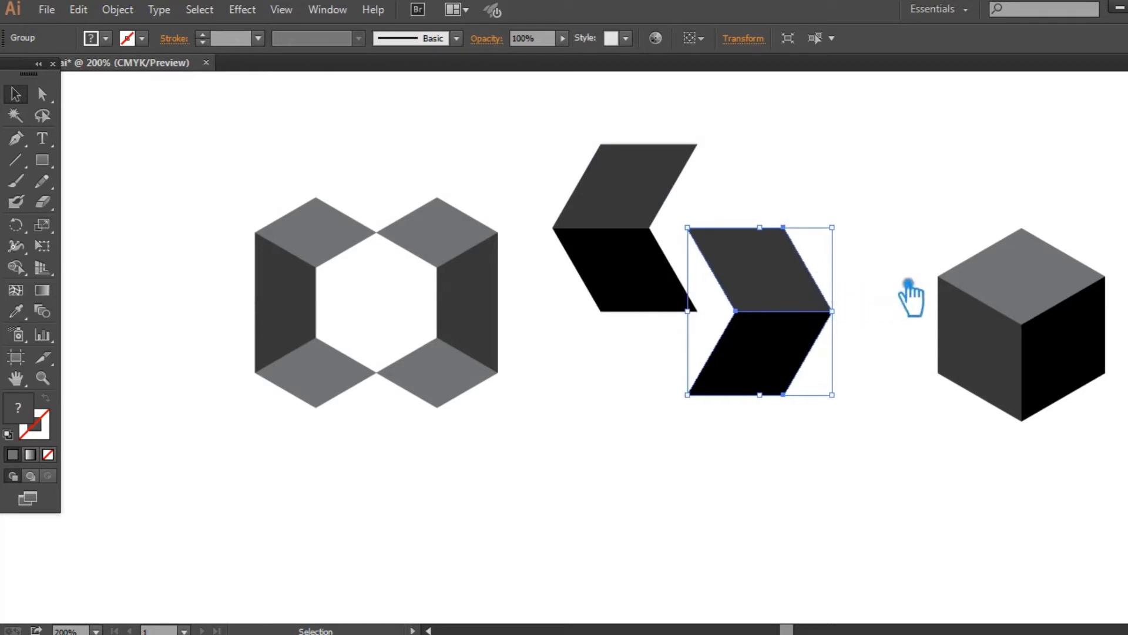
{"action": "left_click", "coordinate": [899, 335]}
{"action": "left_click_drag", "start_coordinate": [833, 435], "coordinate": [578, 194]}
{"action": "right_click", "coordinate": [608, 170]}
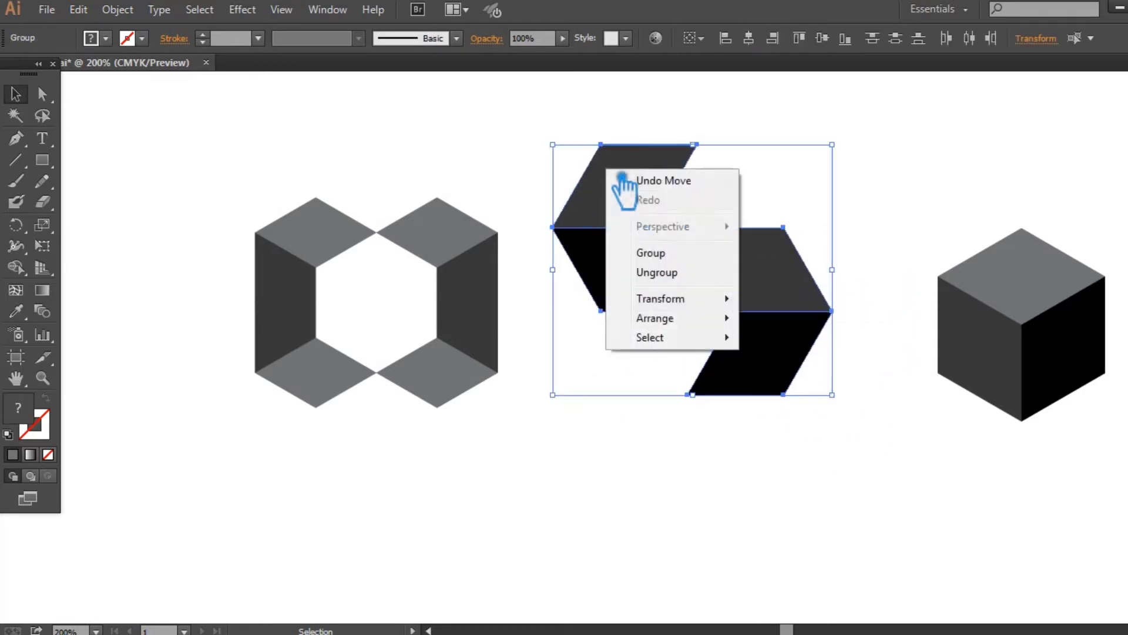
{"action": "left_click", "coordinate": [658, 273]}
{"action": "left_click", "coordinate": [896, 219]}
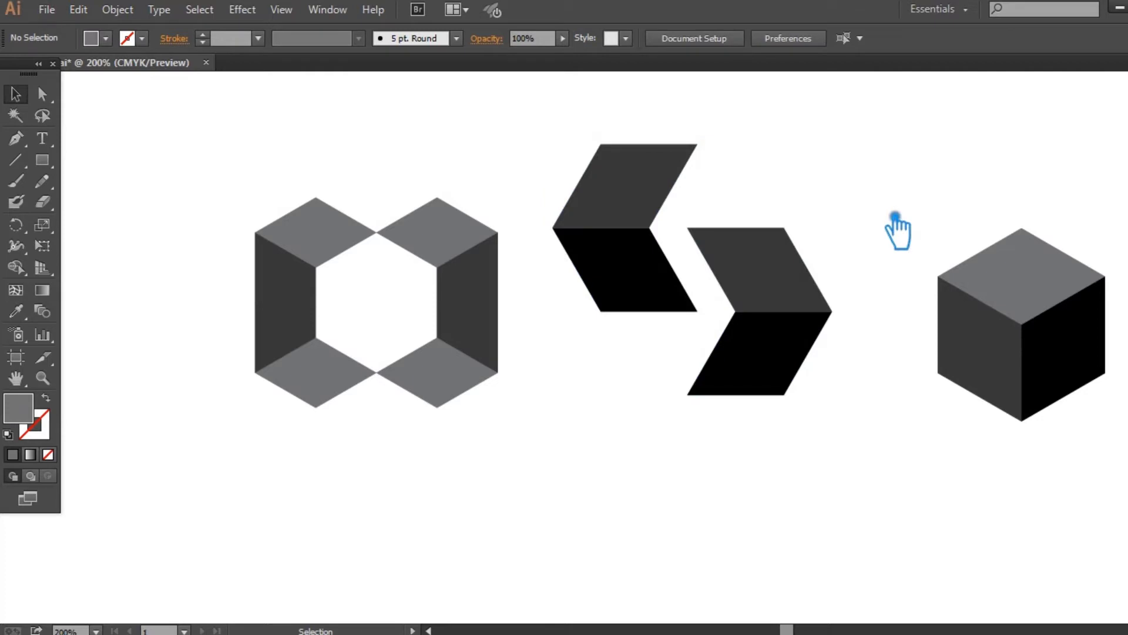
Step: Move both chevrons slightly lower and shrink them to about 151 × 136 px
{"action": "left_click_drag", "start_coordinate": [777, 292], "coordinate": [772, 327]}
{"action": "mouse_move", "coordinate": [827, 181]}
{"action": "left_mouse_down"}
{"action": "mouse_move", "coordinate": [827, 200]}
{"action": "mouse_move", "coordinate": [800, 230]}
{"action": "left_mouse_up"}
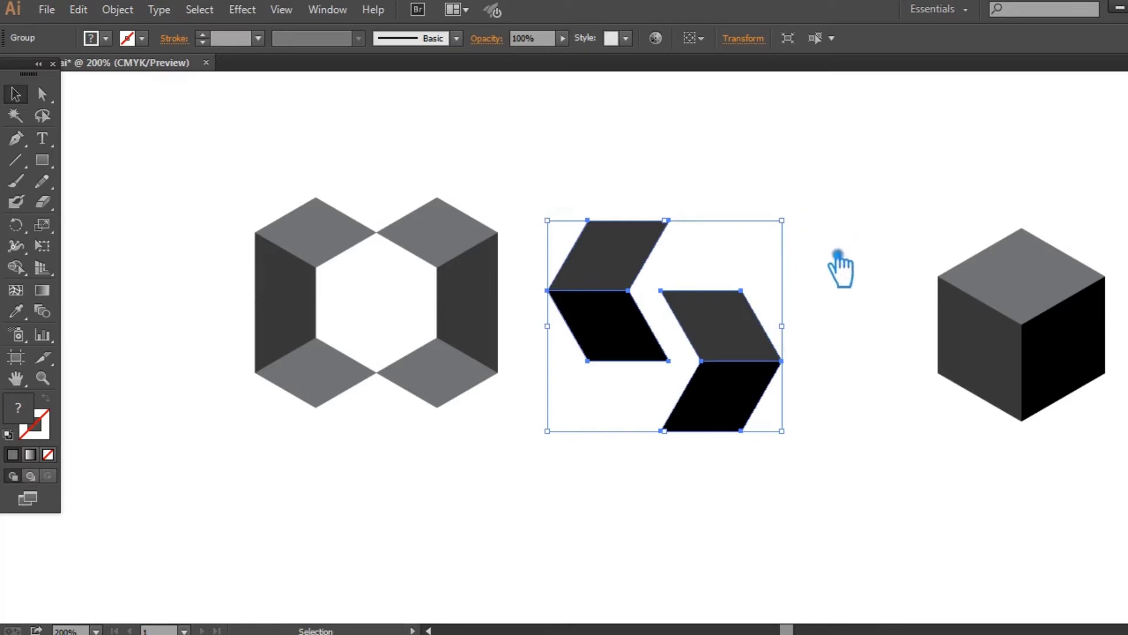
{"action": "left_click", "coordinate": [844, 259]}
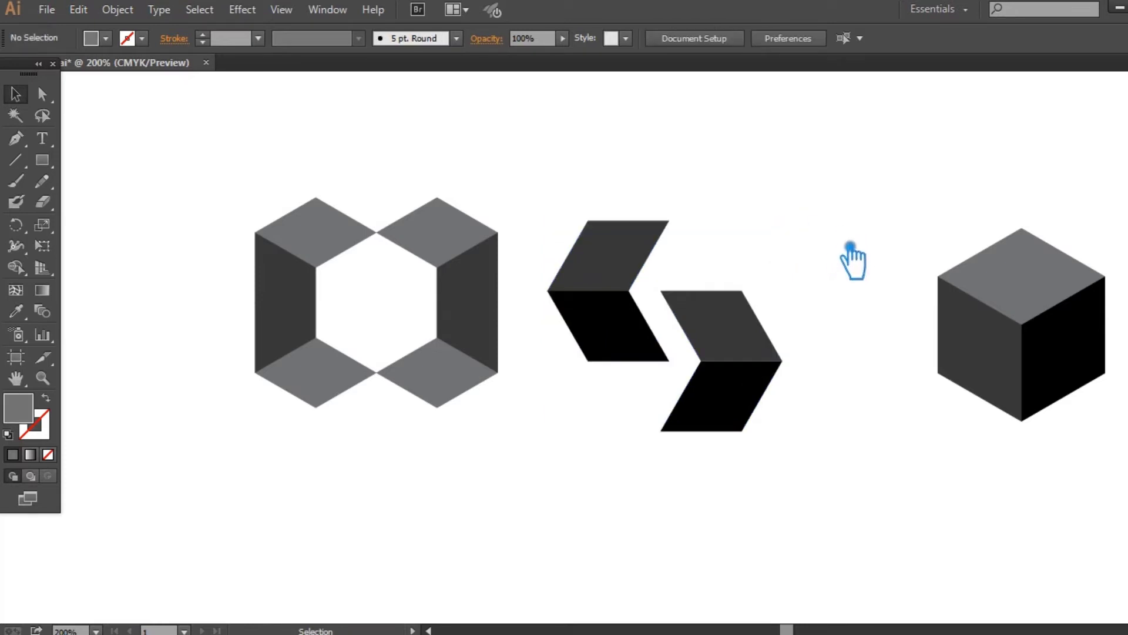
{"action": "left_click", "coordinate": [1017, 320]}
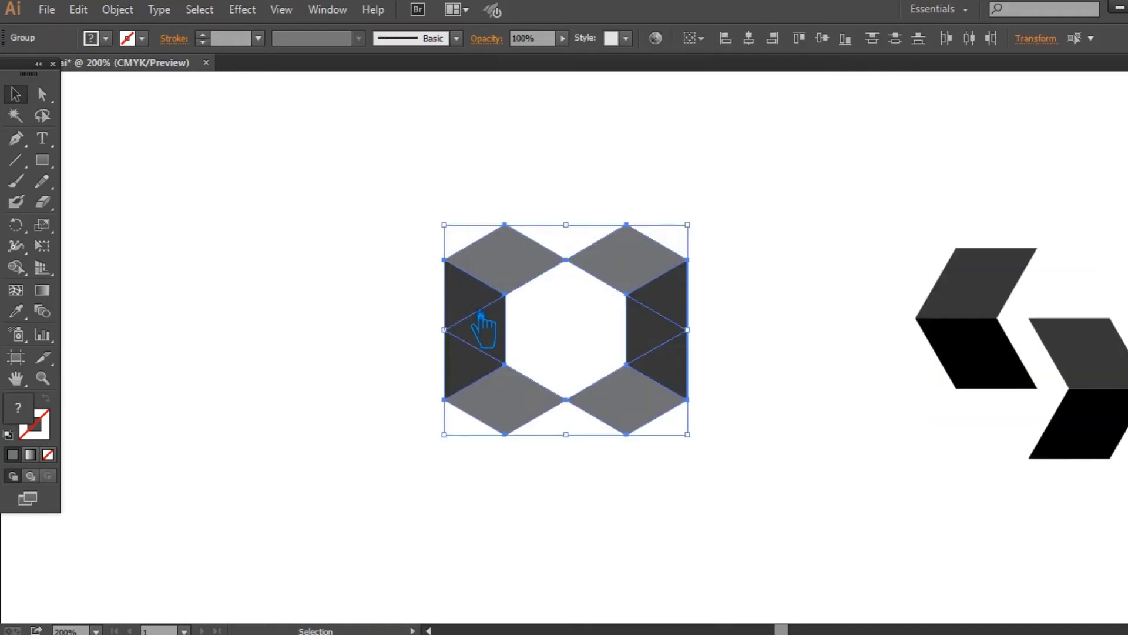
Step: Duplicate the hexagon shape to the top-left of the canvas
{"action": "key", "text": "a"}
{"action": "key", "text": "v"}
{"action": "left_click_drag", "start_coordinate": [480, 317], "coordinate": [147, 186]}
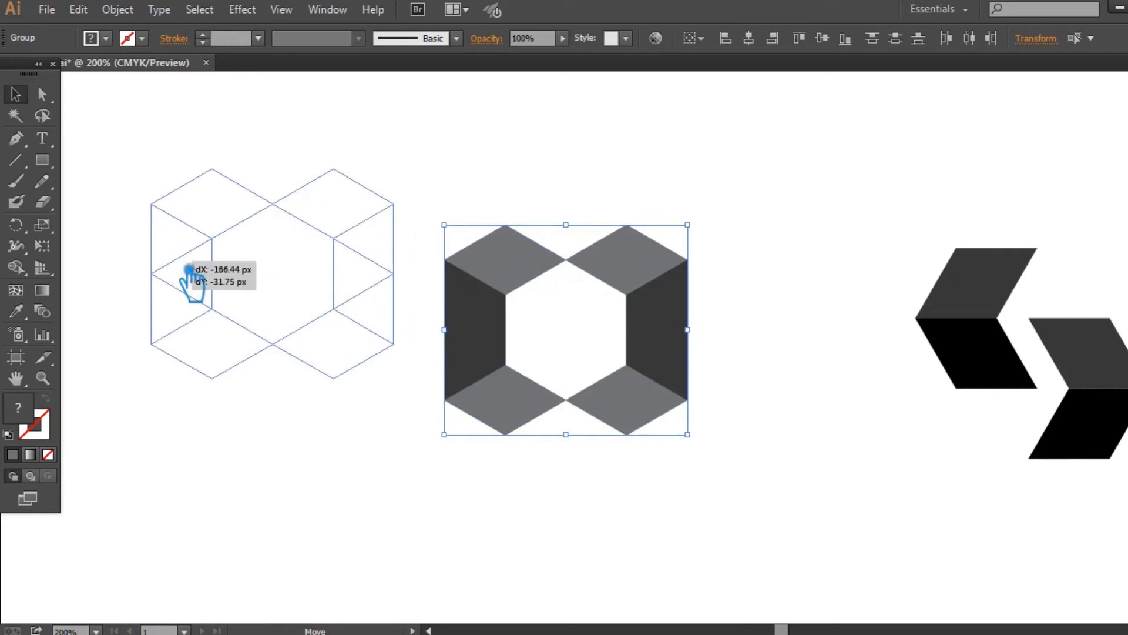
{"action": "left_click_drag", "start_coordinate": [147, 186], "coordinate": [147, 186]}
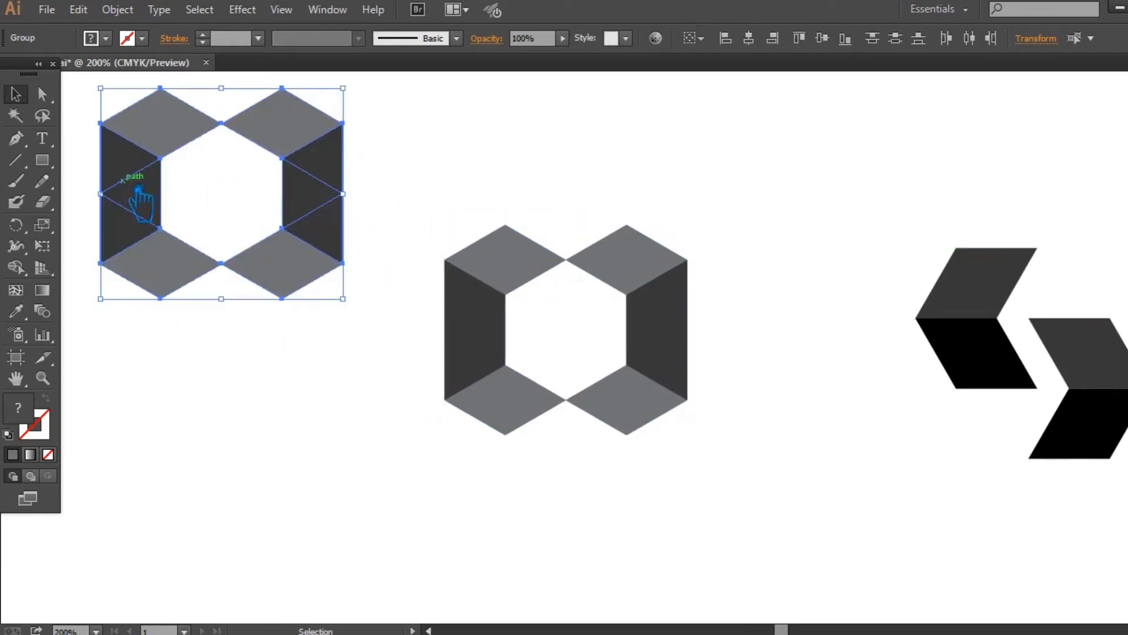
Step: Ungroup the middle hexagon into its separate pieces
{"action": "left_click", "coordinate": [674, 382]}
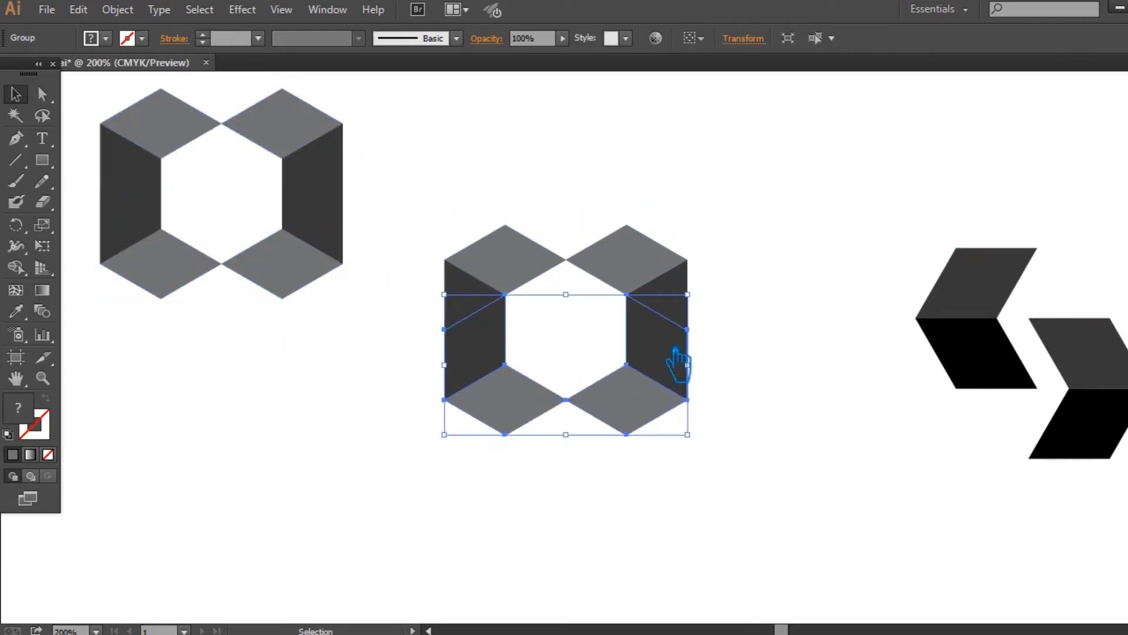
{"action": "right_click", "coordinate": [674, 315]}
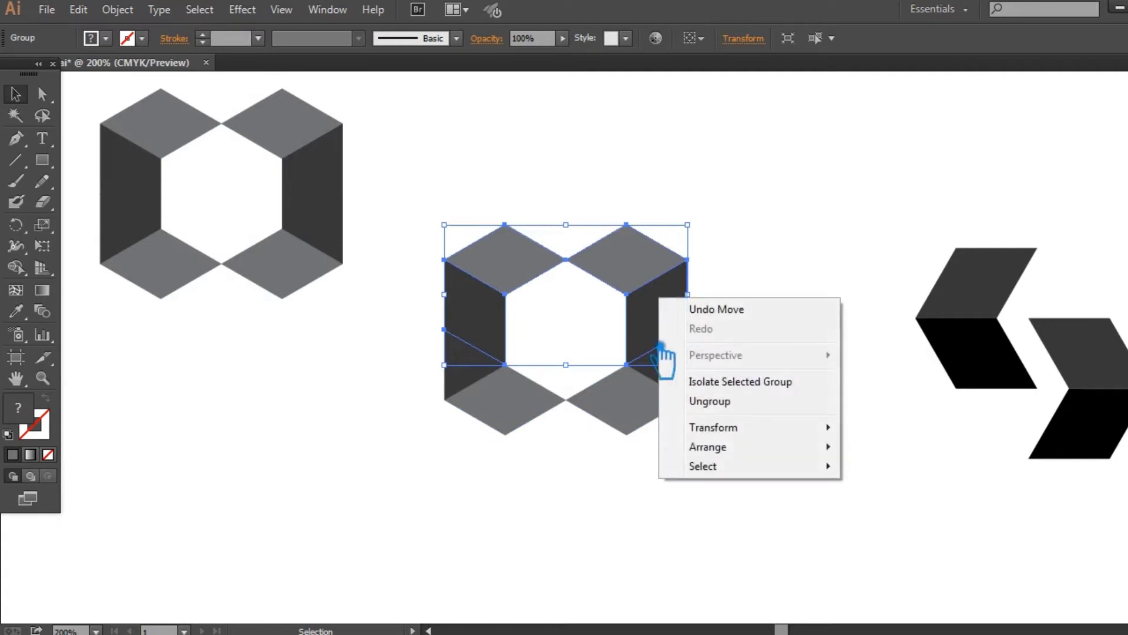
{"action": "left_click", "coordinate": [685, 502]}
{"action": "left_click_drag", "start_coordinate": [685, 481], "coordinate": [626, 262]}
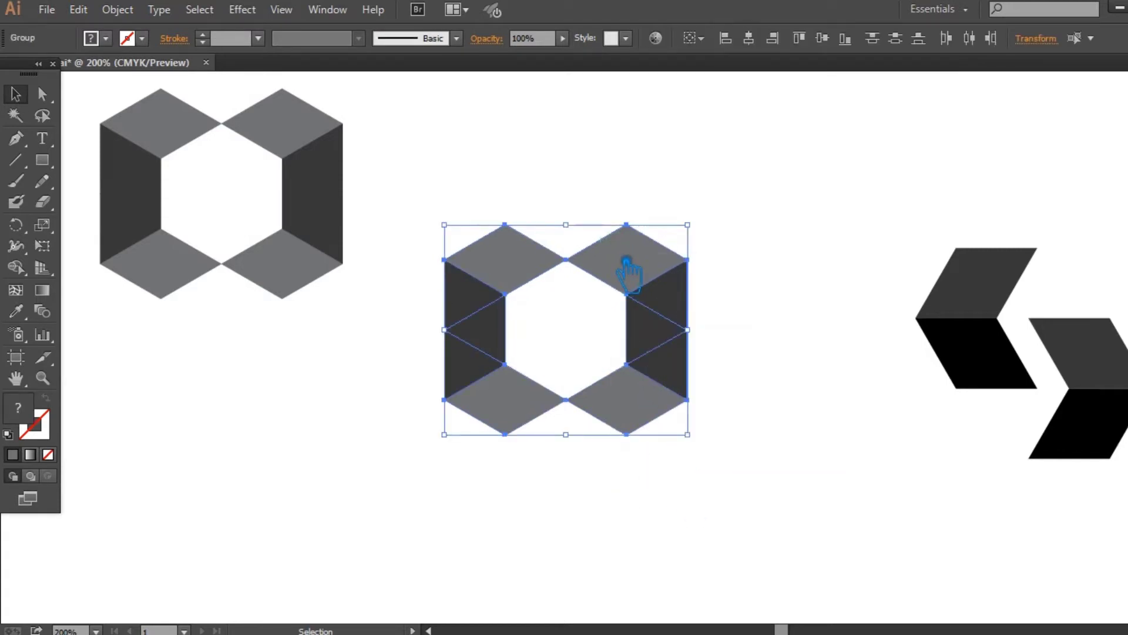
{"action": "right_click", "coordinate": [614, 255]}
{"action": "left_click", "coordinate": [693, 354]}
{"action": "left_click", "coordinate": [718, 460]}
Step: Group the middle hexagon's right-half pieces and left-half pieces separately
{"action": "left_click_drag", "start_coordinate": [696, 460], "coordinate": [613, 223]}
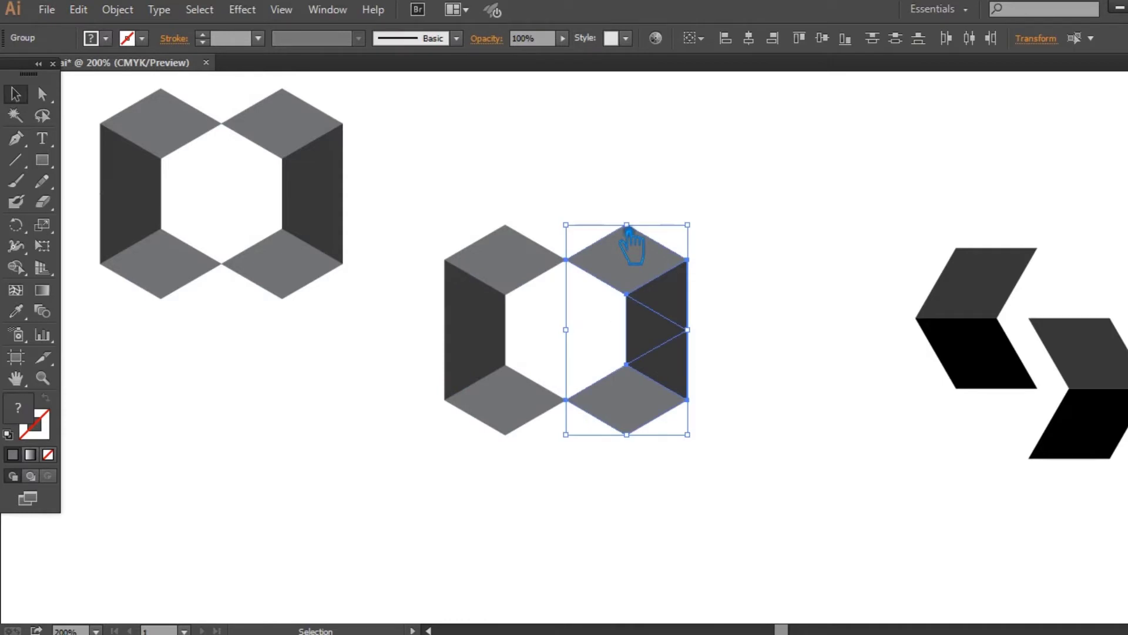
{"action": "key", "text": "ctrl+g"}
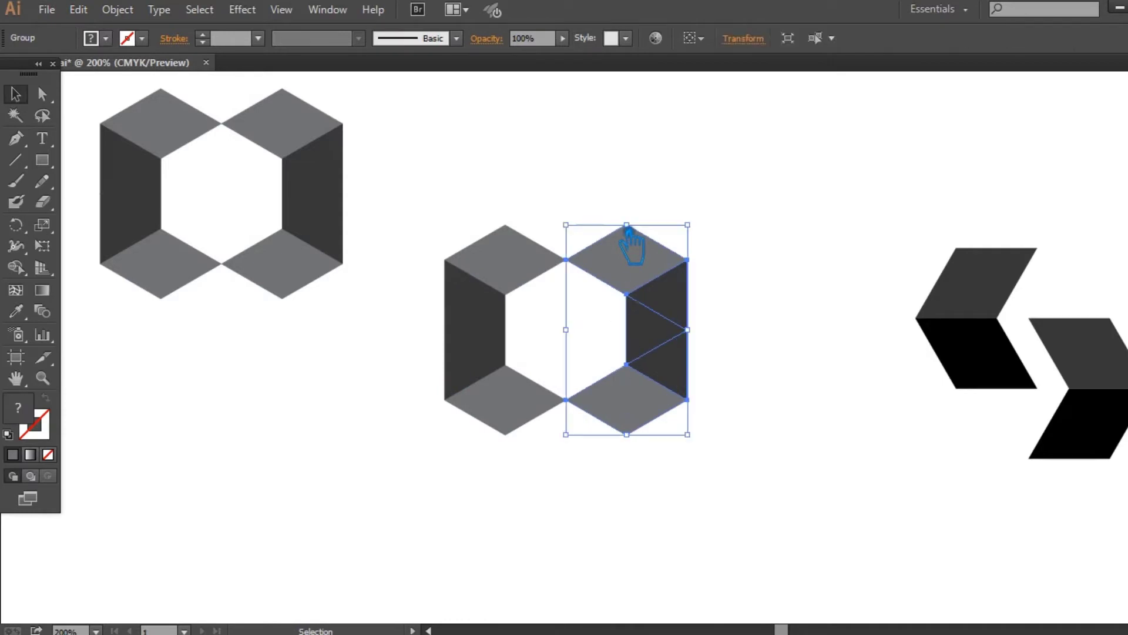
{"action": "left_click_drag", "start_coordinate": [421, 201], "coordinate": [545, 432]}
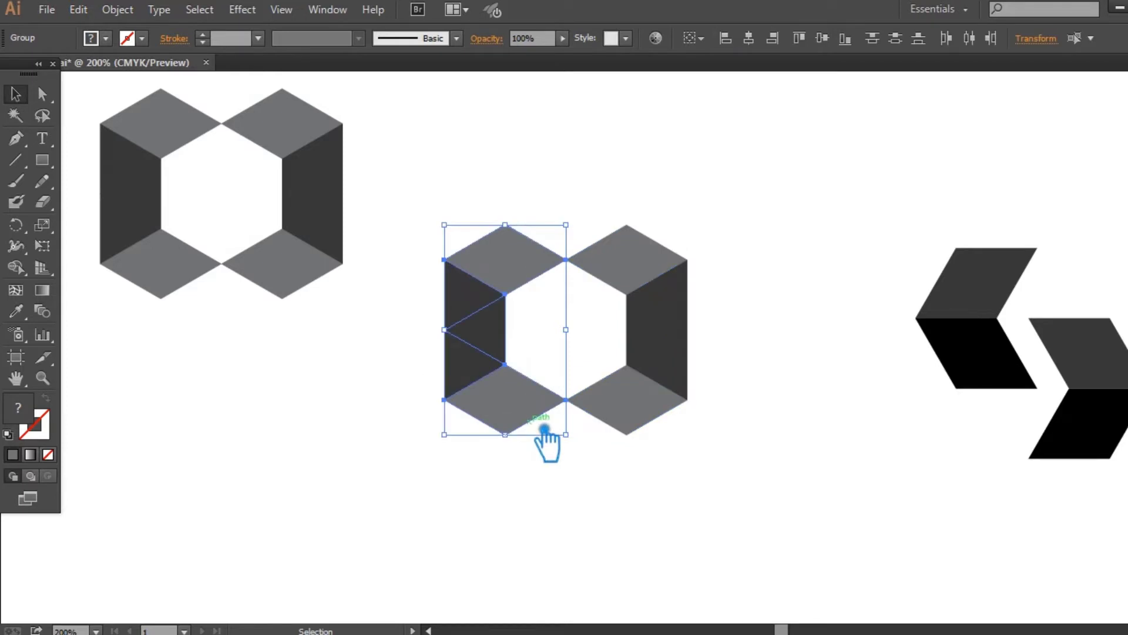
{"action": "key", "text": "ctrl+g"}
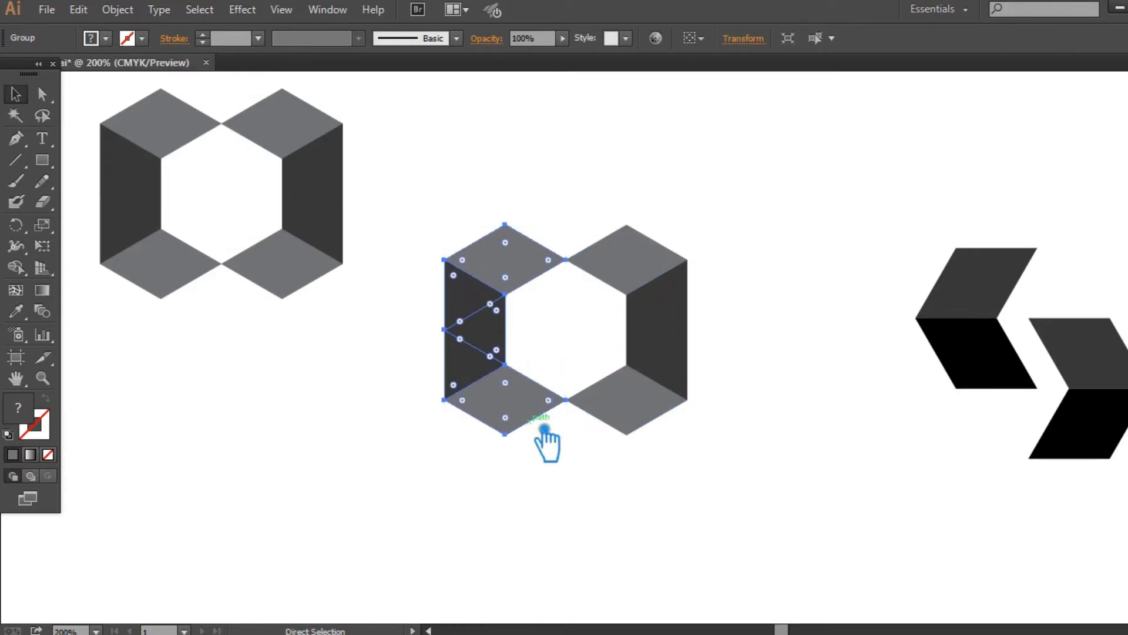
Step: Raise the right-half group upward, then nudge it down slightly with the arrow key
{"action": "left_click", "coordinate": [734, 354]}
{"action": "left_click", "coordinate": [707, 333]}
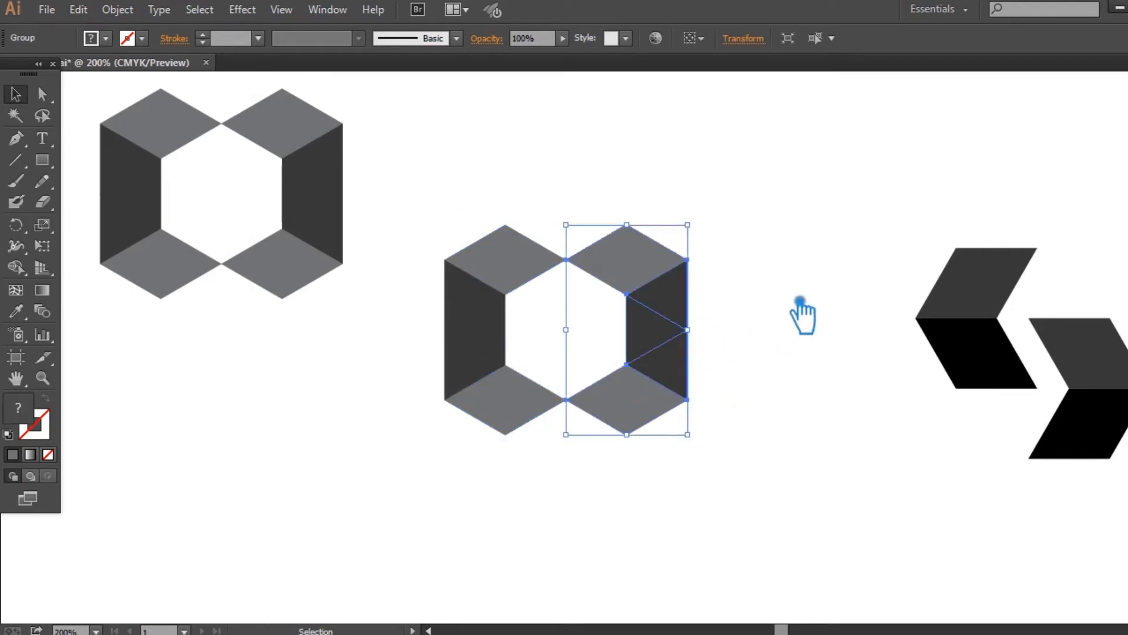
{"action": "left_click", "coordinate": [800, 302]}
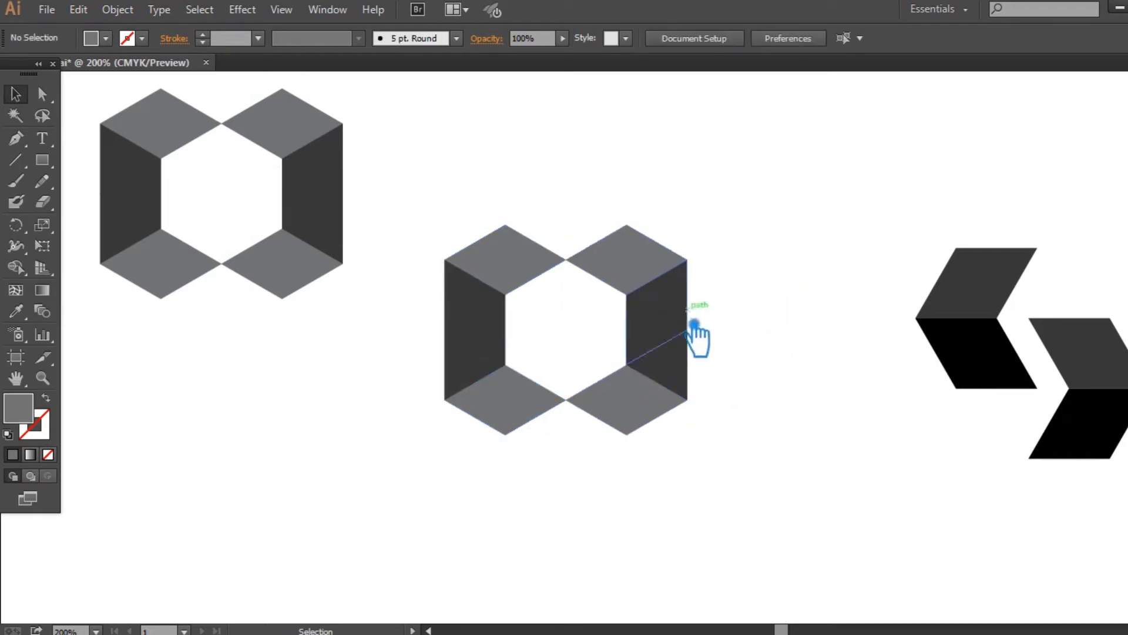
{"action": "left_click_drag", "start_coordinate": [677, 336], "coordinate": [681, 235]}
{"action": "left_click", "coordinate": [826, 299]}
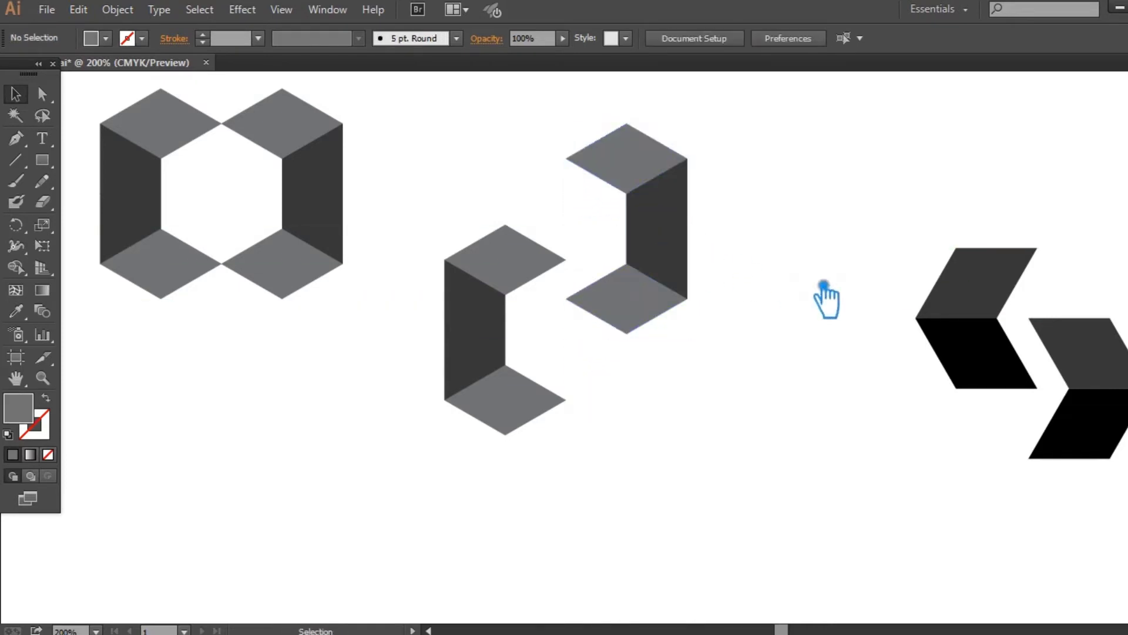
{"action": "left_click", "coordinate": [687, 281]}
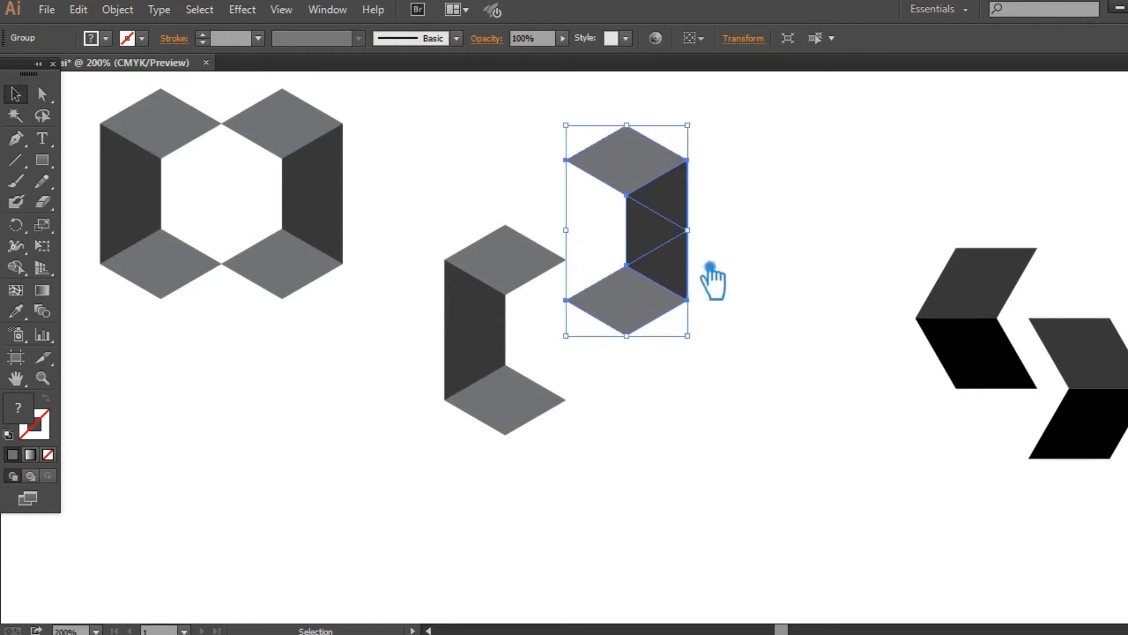
{"action": "key", "text": "Down"}
{"action": "key", "text": "Down"}
{"action": "key", "text": "Down"}
{"action": "key", "text": "Down"}
{"action": "key", "text": "Down"}
{"action": "key", "text": "Down"}
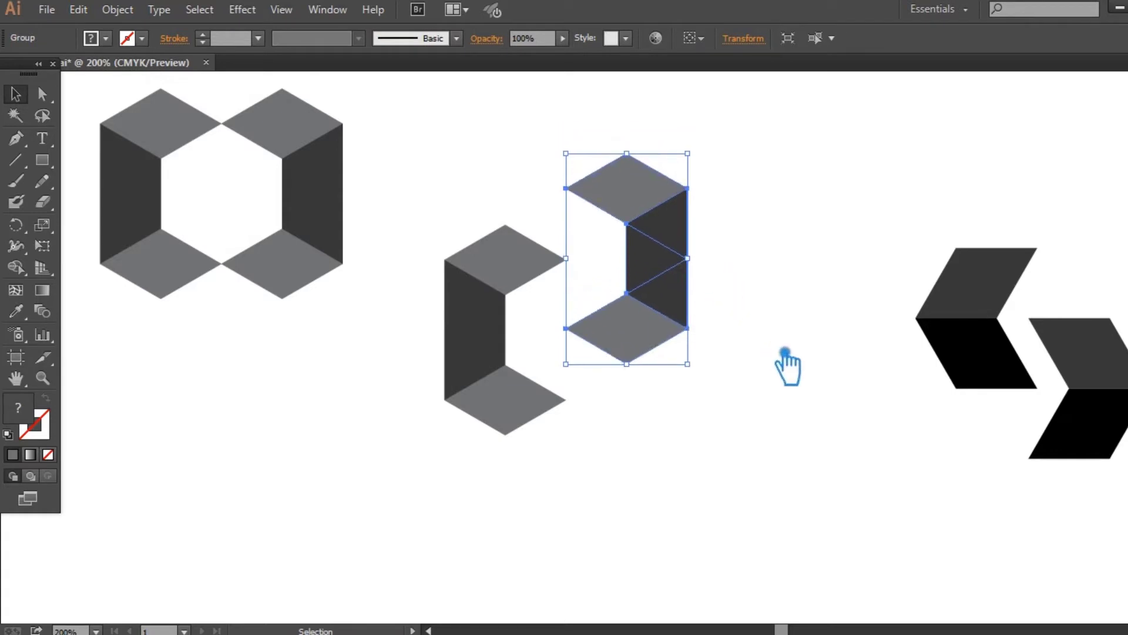
{"action": "left_click", "coordinate": [785, 353]}
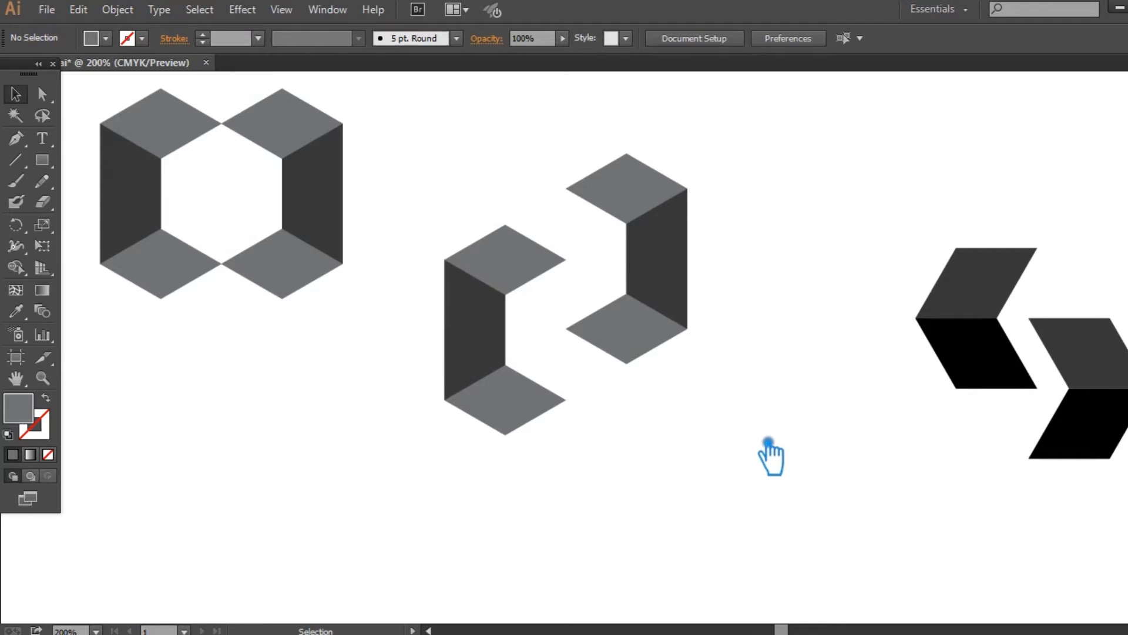
Step: Nudge the raised right half slightly right, then select both halves
{"action": "left_click", "coordinate": [673, 328]}
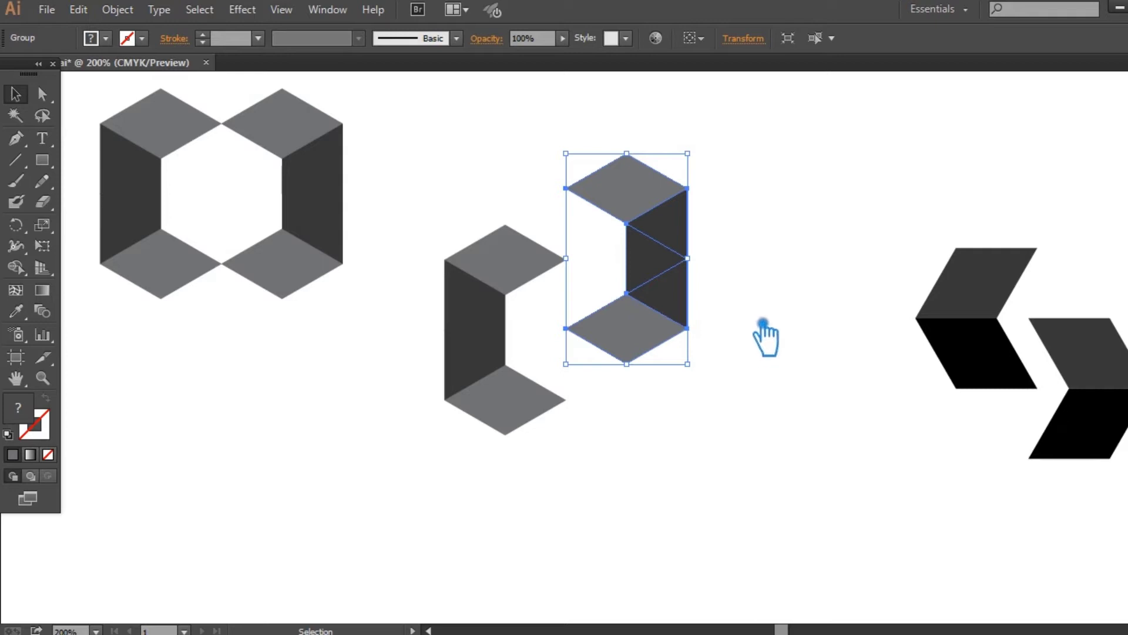
{"action": "key", "text": "Right"}
{"action": "key", "text": "Right"}
{"action": "key", "text": "Right"}
{"action": "key", "text": "Right"}
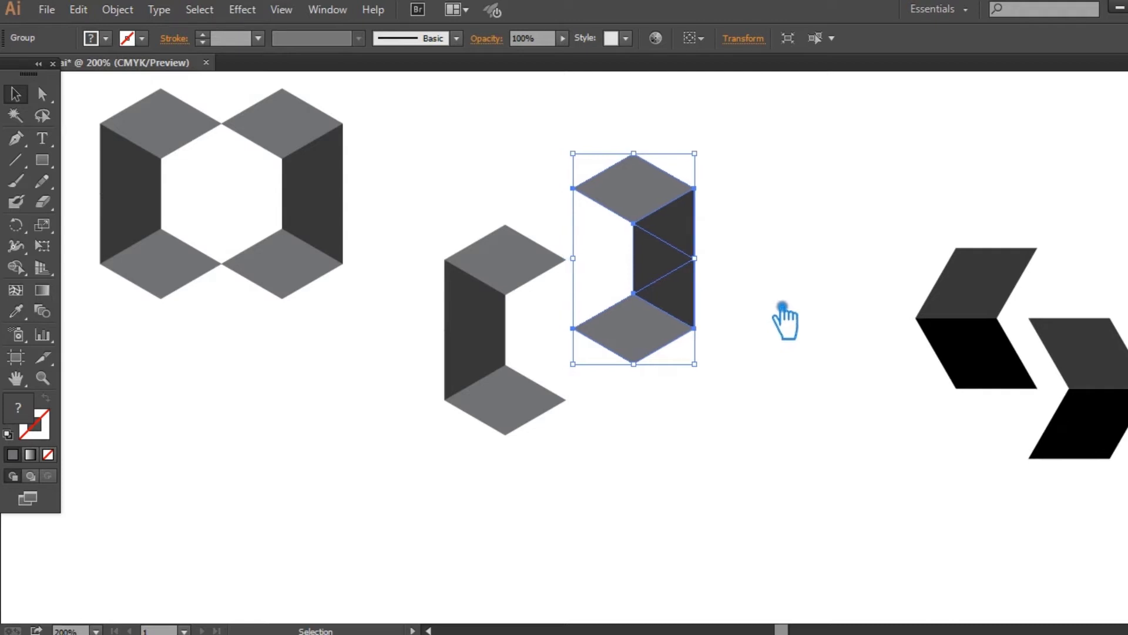
{"action": "left_click", "coordinate": [808, 282]}
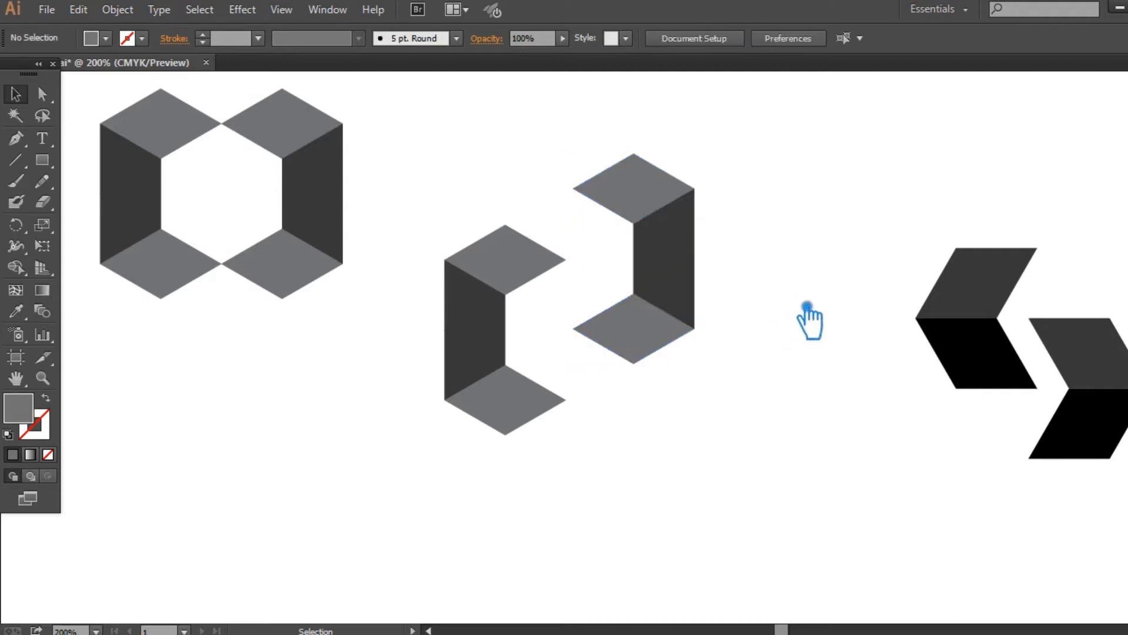
{"action": "left_click_drag", "start_coordinate": [470, 154], "coordinate": [470, 154]}
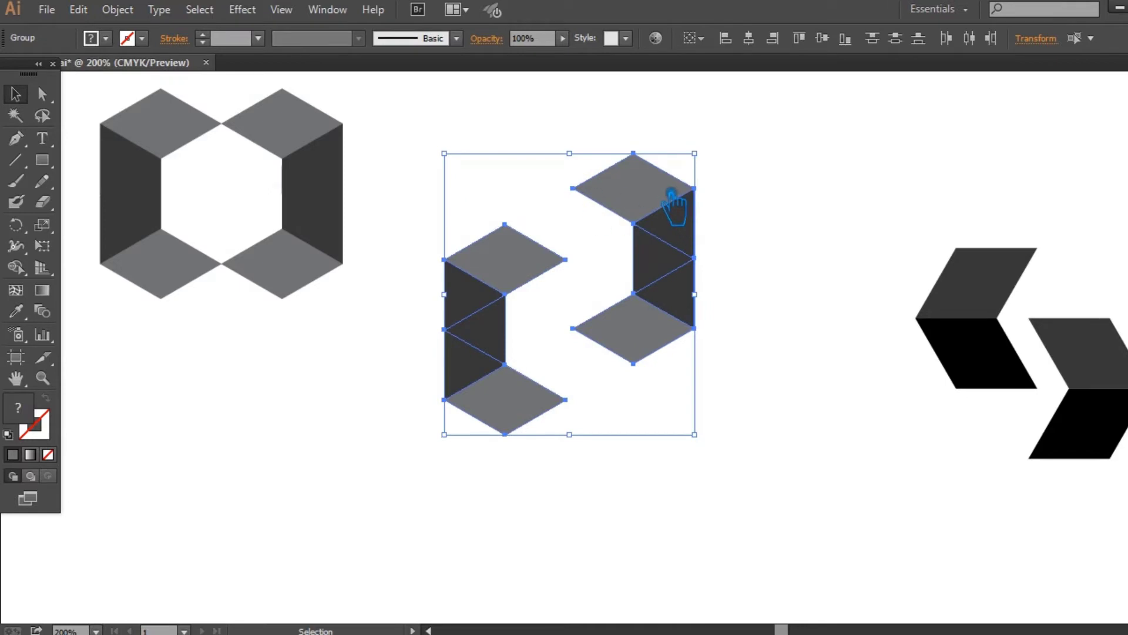
Step: Reflect the two offset halves across the vertical axis so the figure reads as an S
{"action": "right_click", "coordinate": [649, 203]}
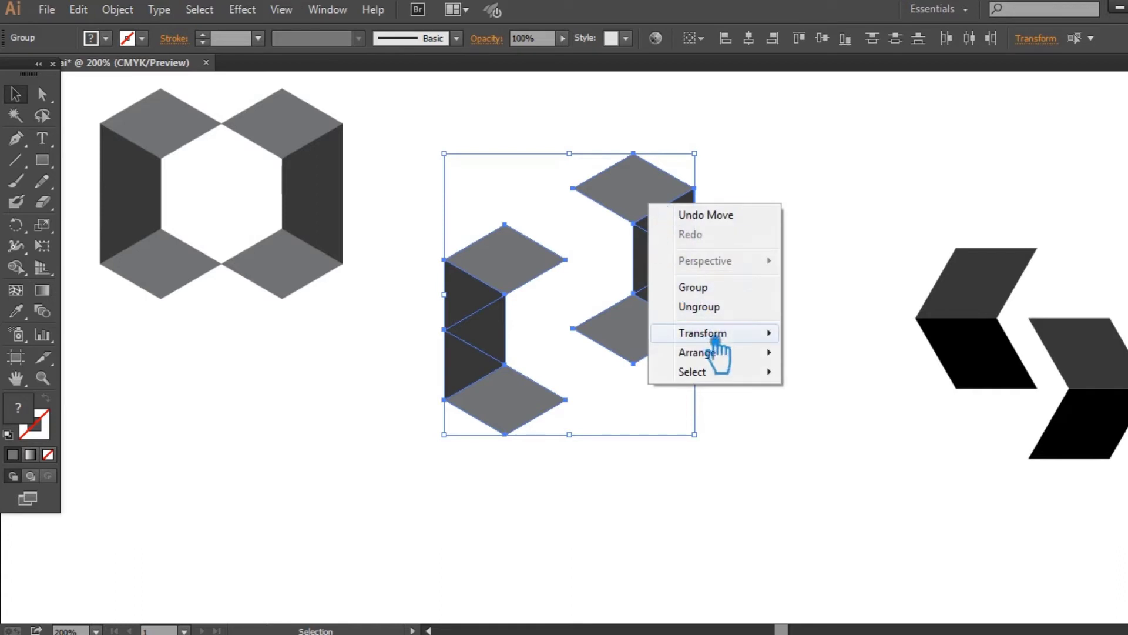
{"action": "mouse_move", "coordinate": [703, 334]}
{"action": "left_click", "coordinate": [856, 403]}
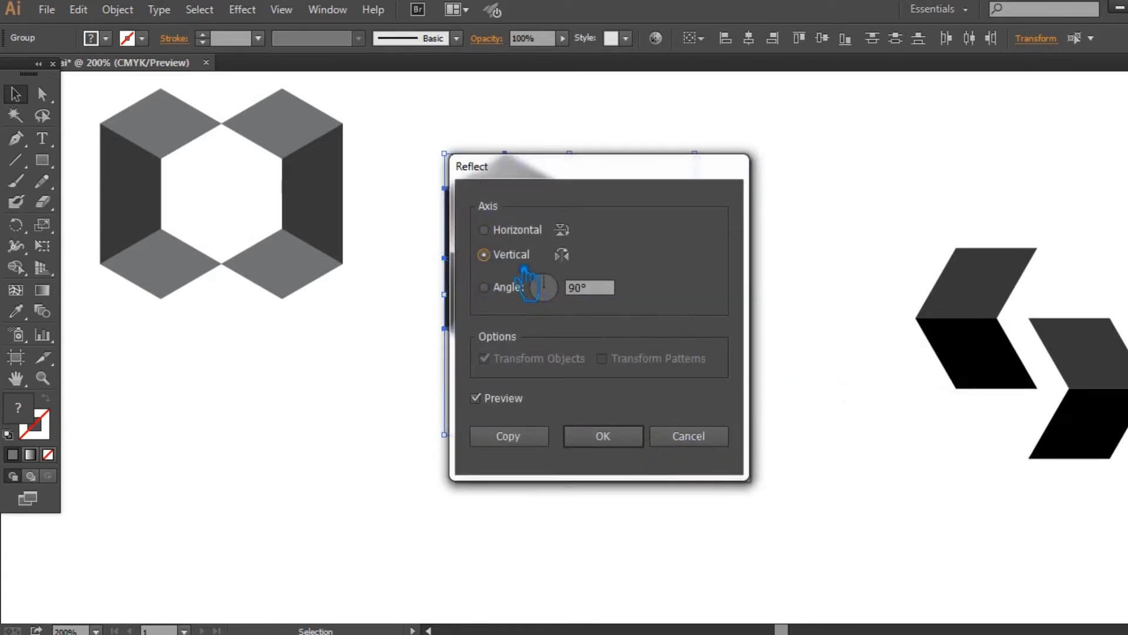
{"action": "left_click", "coordinate": [620, 432]}
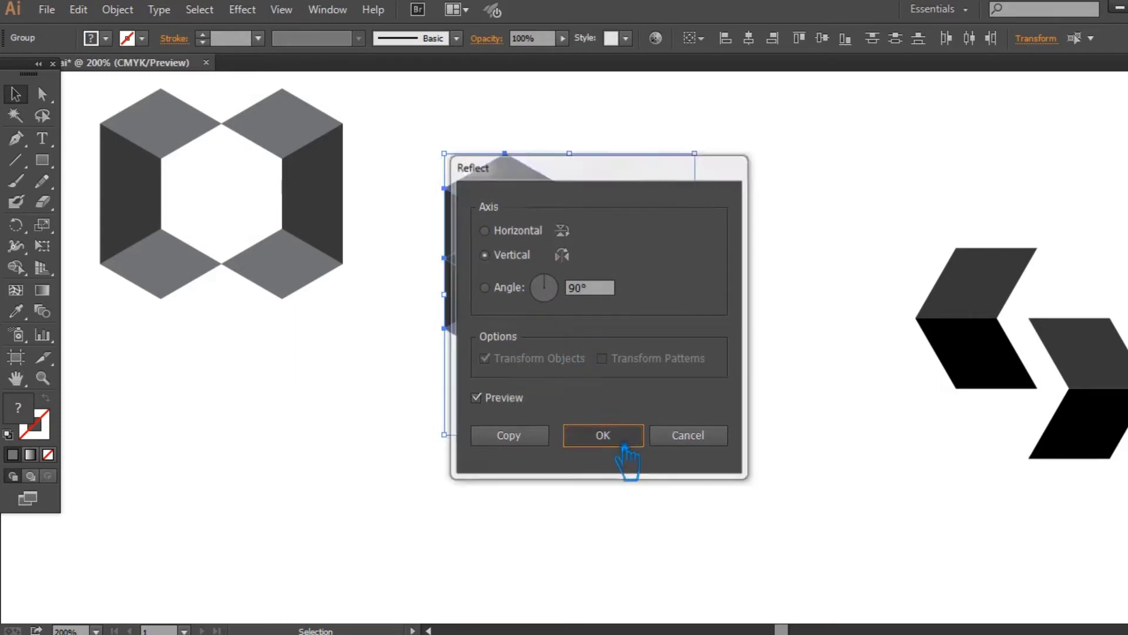
{"action": "left_click", "coordinate": [778, 434]}
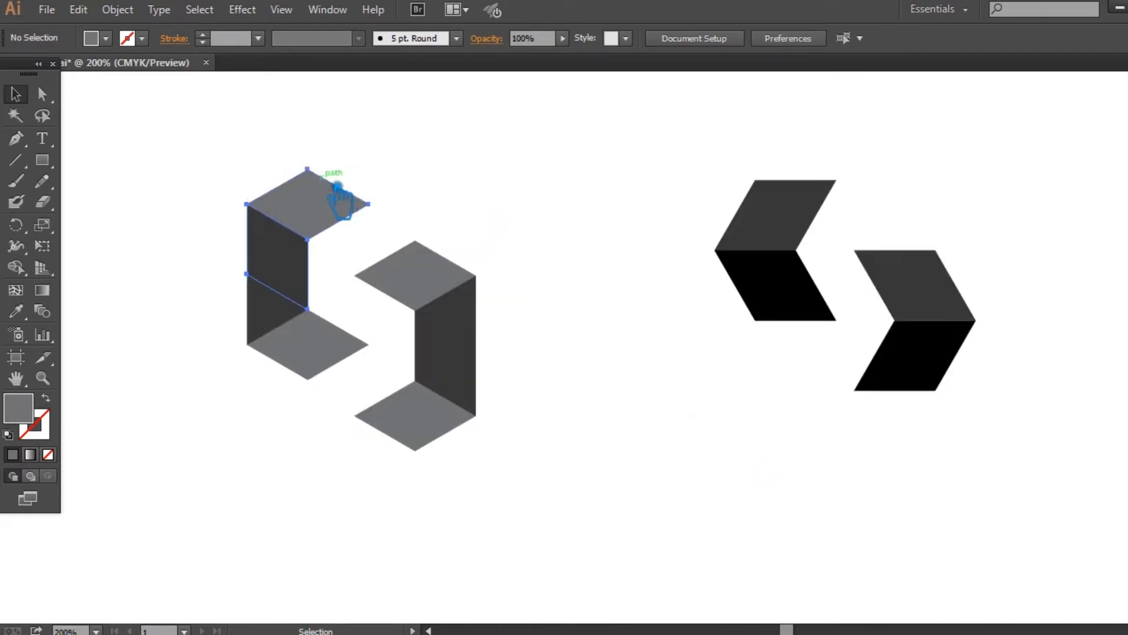
{"action": "left_click", "coordinate": [330, 193]}
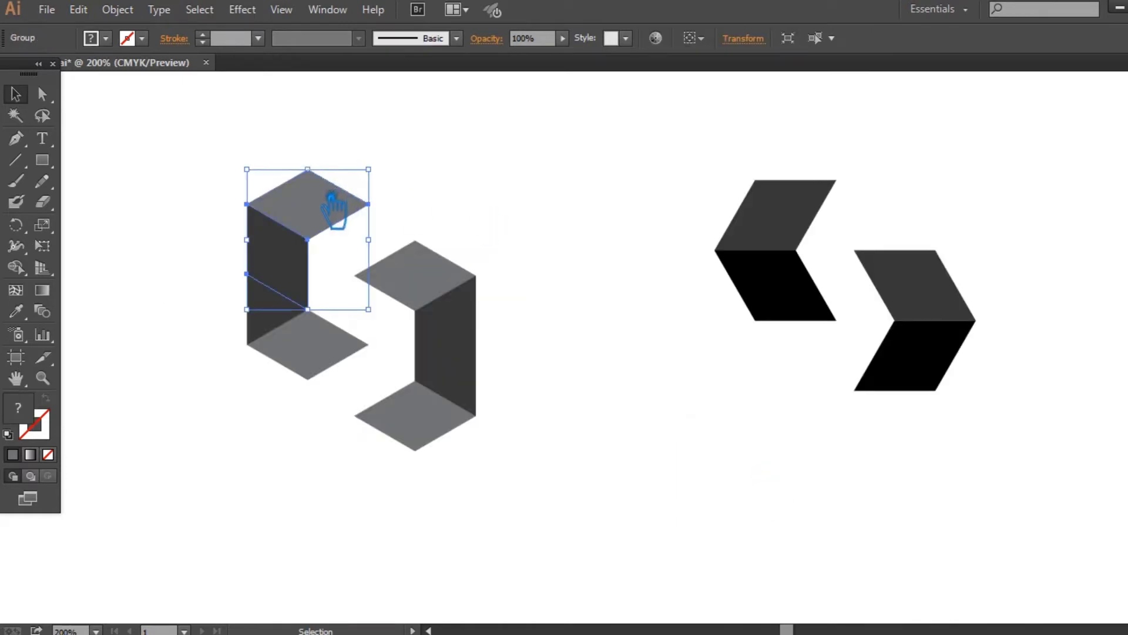
Step: Ungroup the S's upper half into separate faces and select its top rhombus
{"action": "right_click", "coordinate": [316, 188]}
{"action": "left_click", "coordinate": [370, 291]}
{"action": "left_click", "coordinate": [517, 284]}
{"action": "left_click", "coordinate": [335, 213]}
{"action": "left_click", "coordinate": [585, 194]}
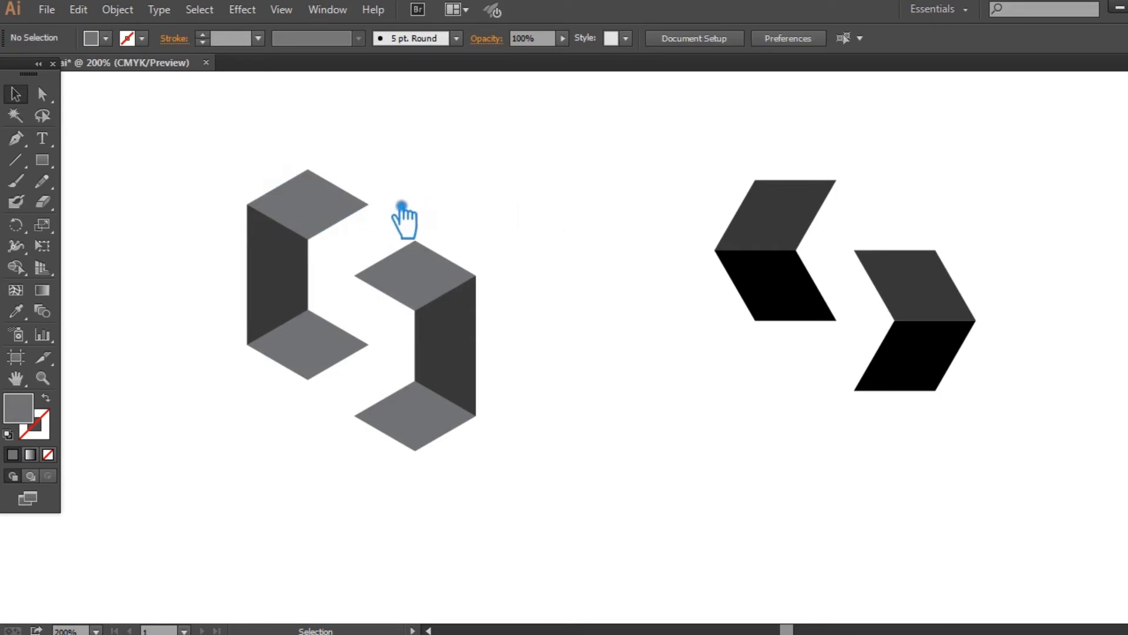
{"action": "left_click", "coordinate": [321, 227]}
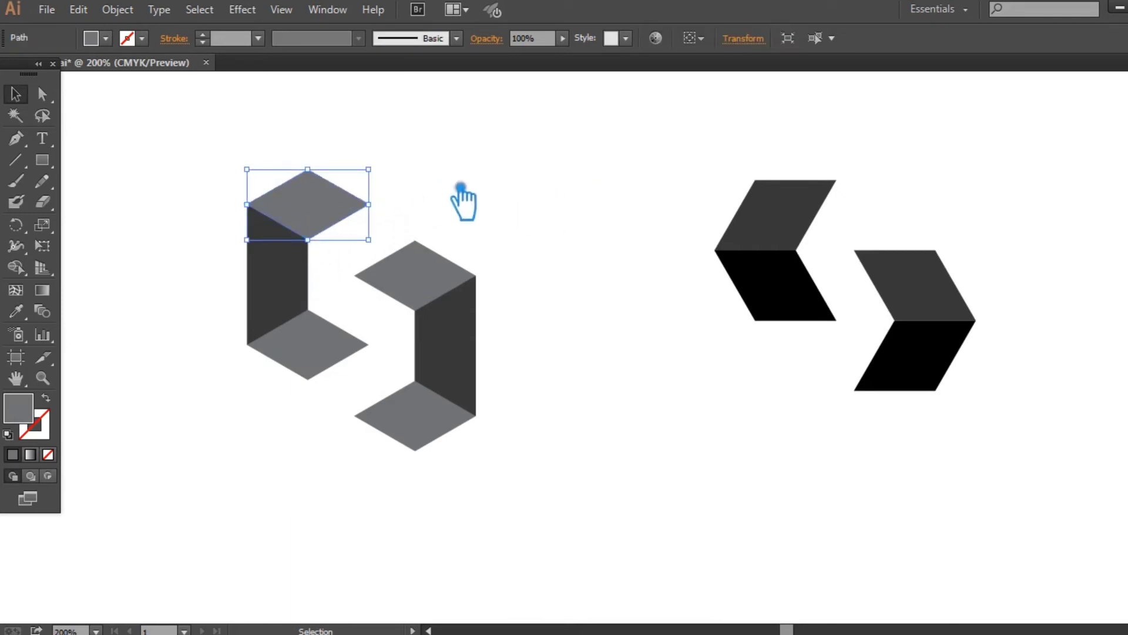
Step: Duplicate the top rhombus right beside itself, extending it into one long top bar
{"action": "left_click", "coordinate": [454, 189]}
{"action": "left_click_drag", "start_coordinate": [340, 217], "coordinate": [399, 182]}
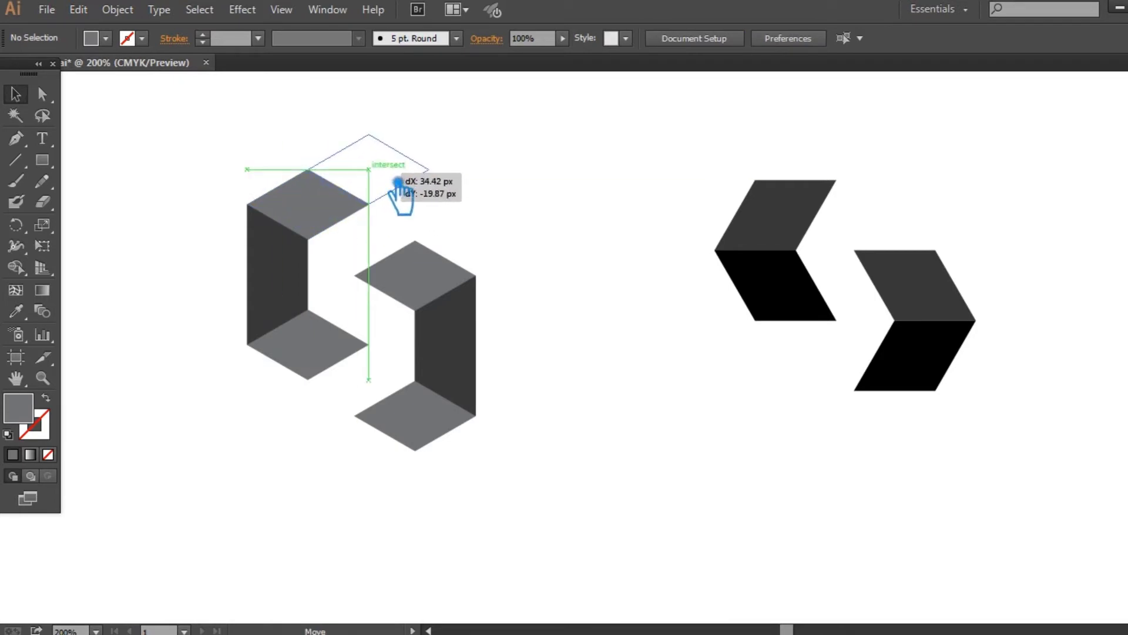
{"action": "left_click_drag", "start_coordinate": [398, 182], "coordinate": [397, 183]}
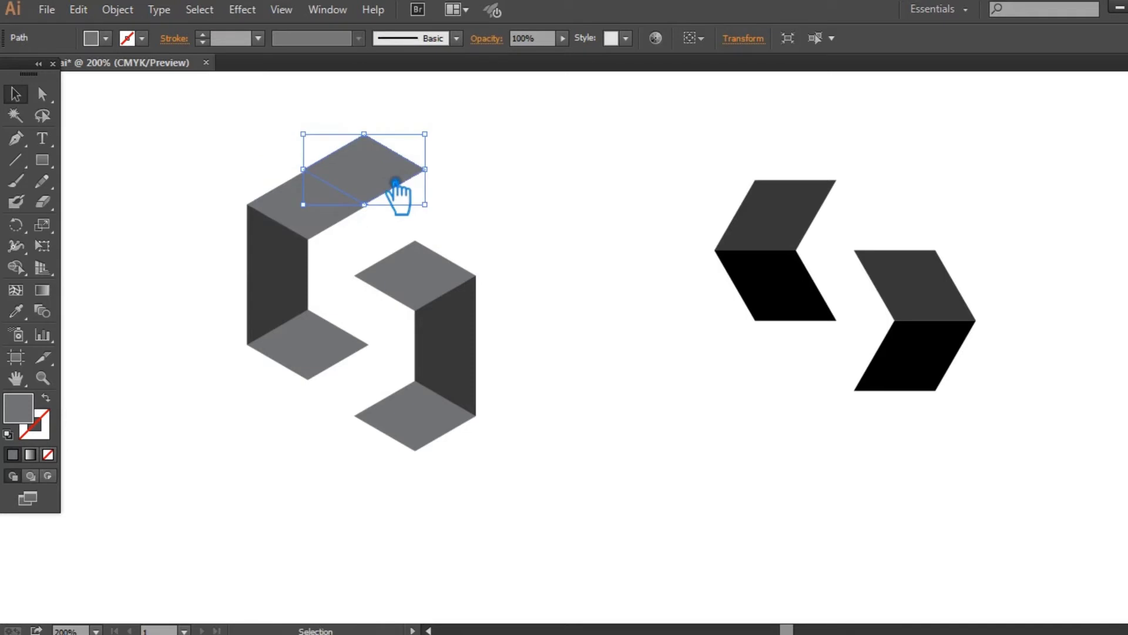
{"action": "left_click", "coordinate": [537, 202]}
{"action": "key", "text": "ctrl+z"}
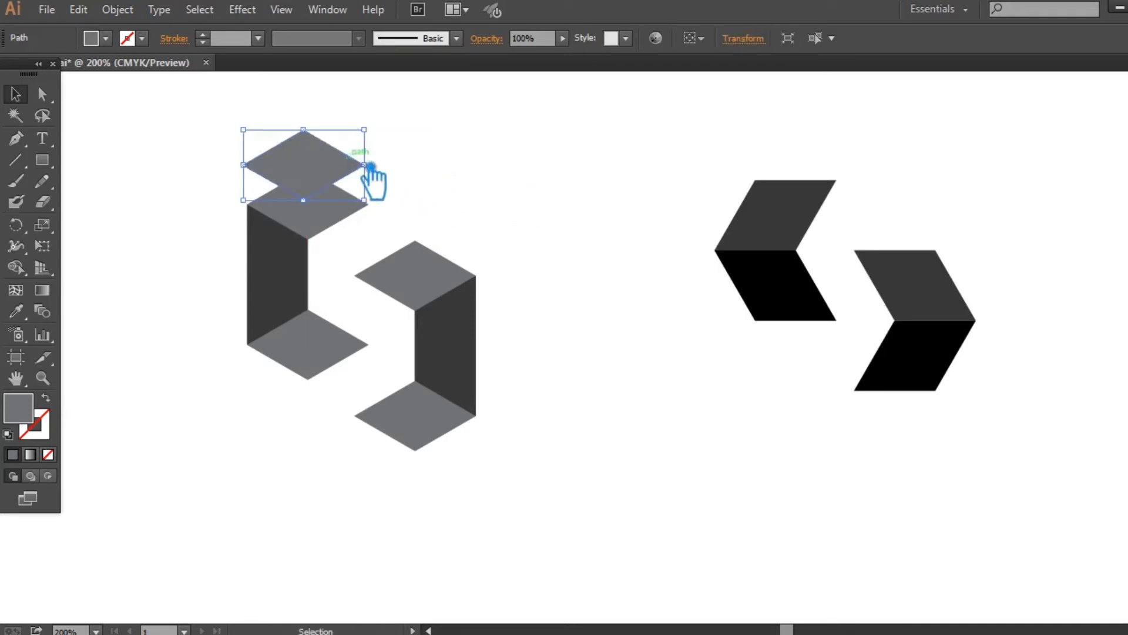
{"action": "left_click", "coordinate": [461, 184]}
{"action": "left_click_drag", "start_coordinate": [324, 164], "coordinate": [391, 171]}
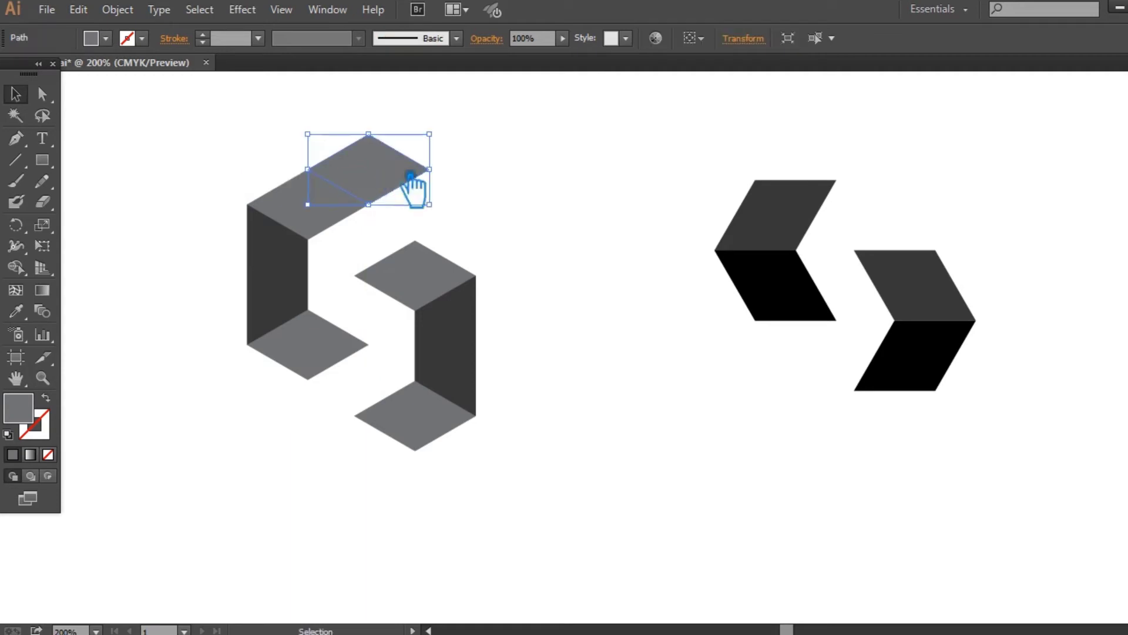
{"action": "left_click", "coordinate": [546, 187]}
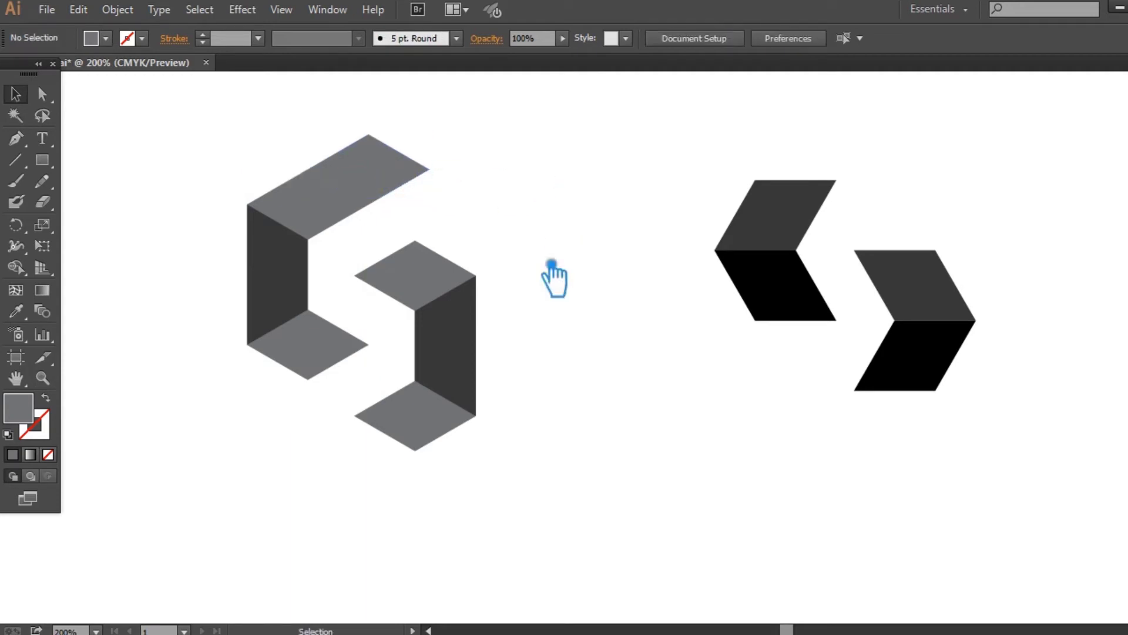
{"action": "left_click_drag", "start_coordinate": [486, 468], "coordinate": [427, 246]}
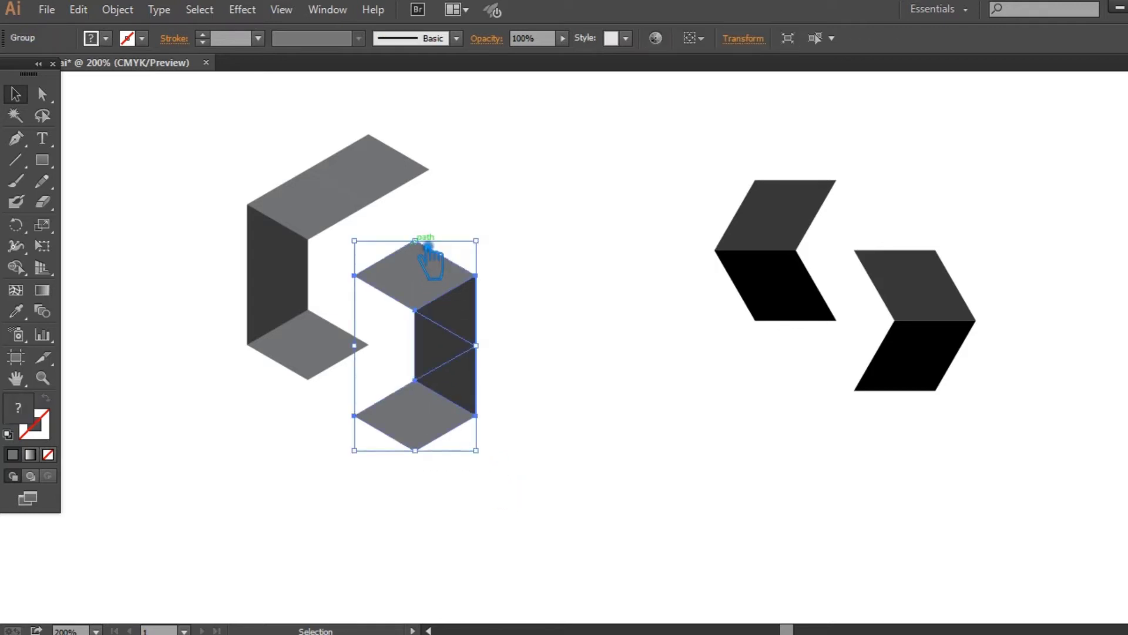
Step: Delete the S's lower-right half and give the top strip's left rhombus a darker grey fill
{"action": "key", "text": "Delete"}
{"action": "left_click_drag", "start_coordinate": [440, 399], "coordinate": [388, 270]}
{"action": "left_click", "coordinate": [331, 212]}
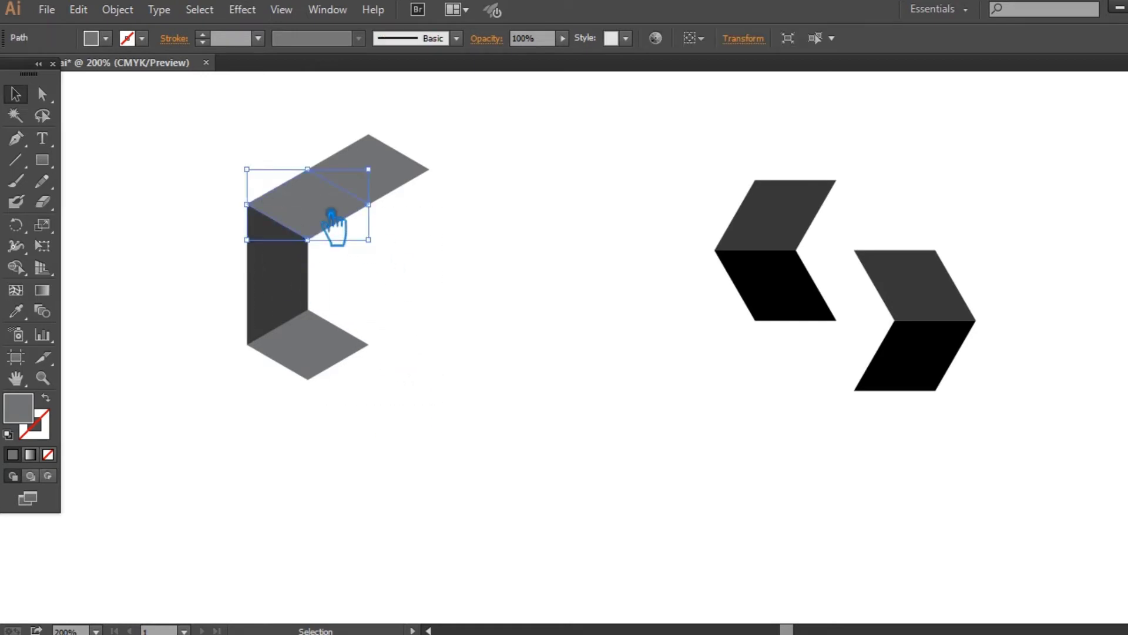
{"action": "double_click", "coordinate": [32, 411]}
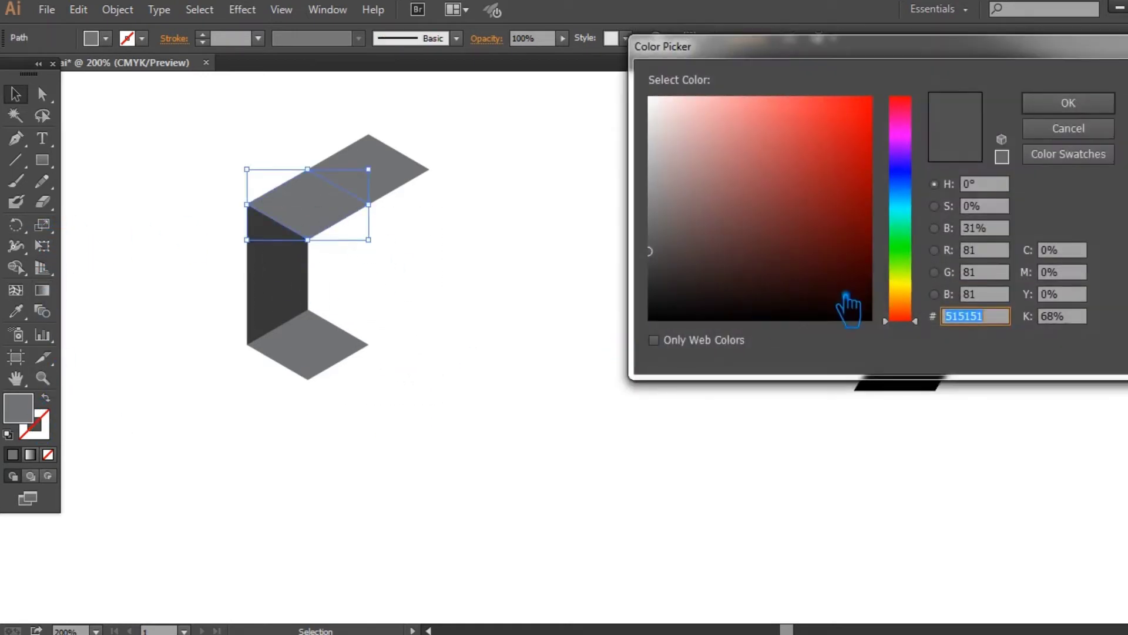
{"action": "left_click_drag", "start_coordinate": [680, 274], "coordinate": [649, 262]}
{"action": "left_click", "coordinate": [1069, 103]}
{"action": "left_click", "coordinate": [600, 164]}
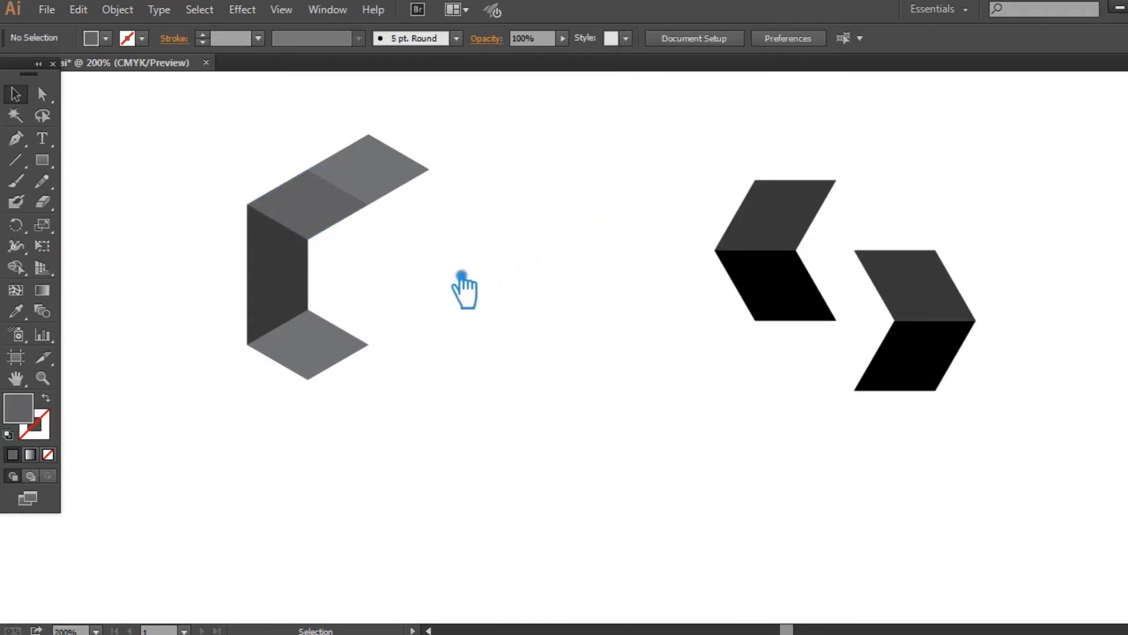
Step: Group the C shape's pieces, then try a top-to-bottom reflection and undo it
{"action": "left_click_drag", "start_coordinate": [445, 430], "coordinate": [207, 139]}
{"action": "right_click", "coordinate": [336, 184]}
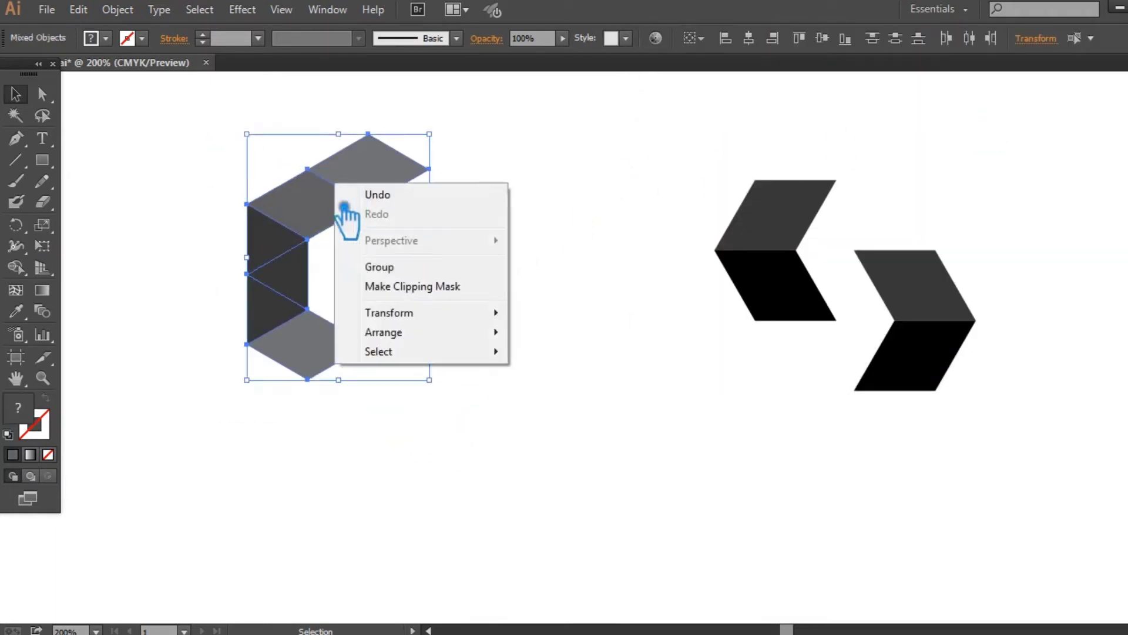
{"action": "left_click", "coordinate": [395, 268]}
{"action": "right_click", "coordinate": [326, 210]}
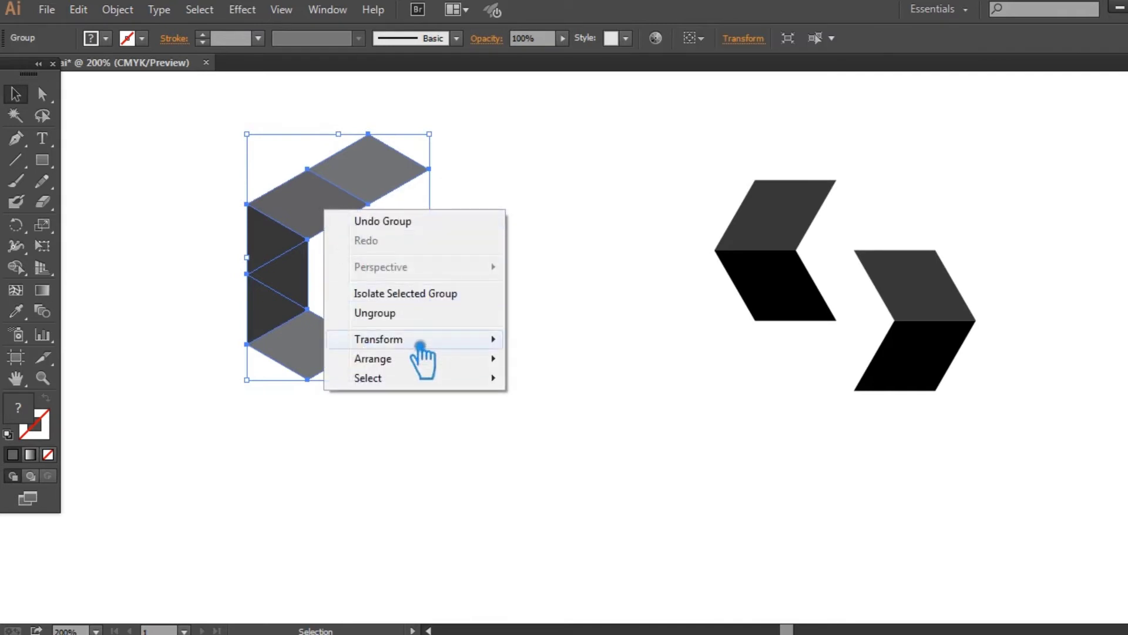
{"action": "mouse_move", "coordinate": [379, 339]}
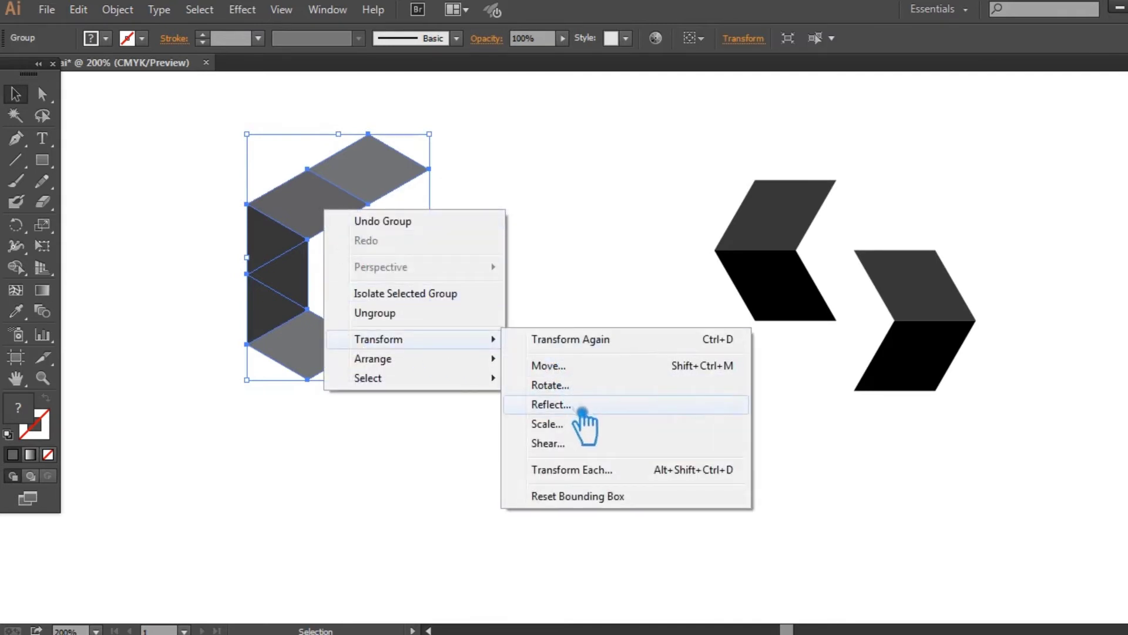
{"action": "left_click", "coordinate": [582, 413]}
{"action": "left_click", "coordinate": [533, 235]}
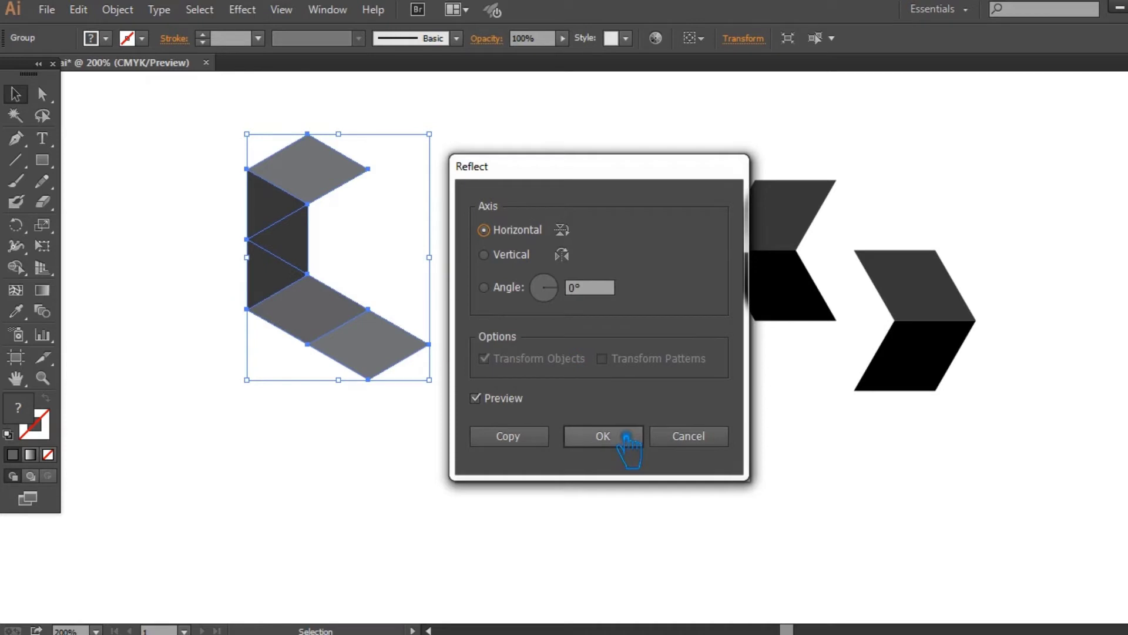
{"action": "left_click", "coordinate": [615, 437]}
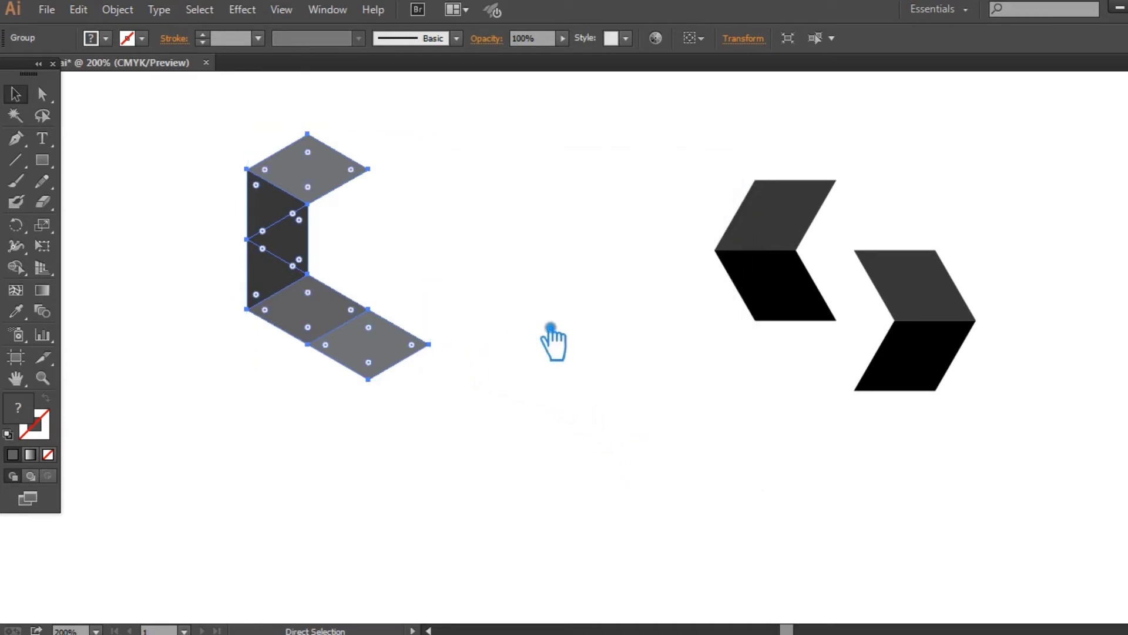
{"action": "key", "text": "ctrl+z"}
Step: Make a copy of the C reflected both horizontally and vertically, and move it below the original
{"action": "right_click", "coordinate": [300, 215]}
{"action": "mouse_move", "coordinate": [353, 342]}
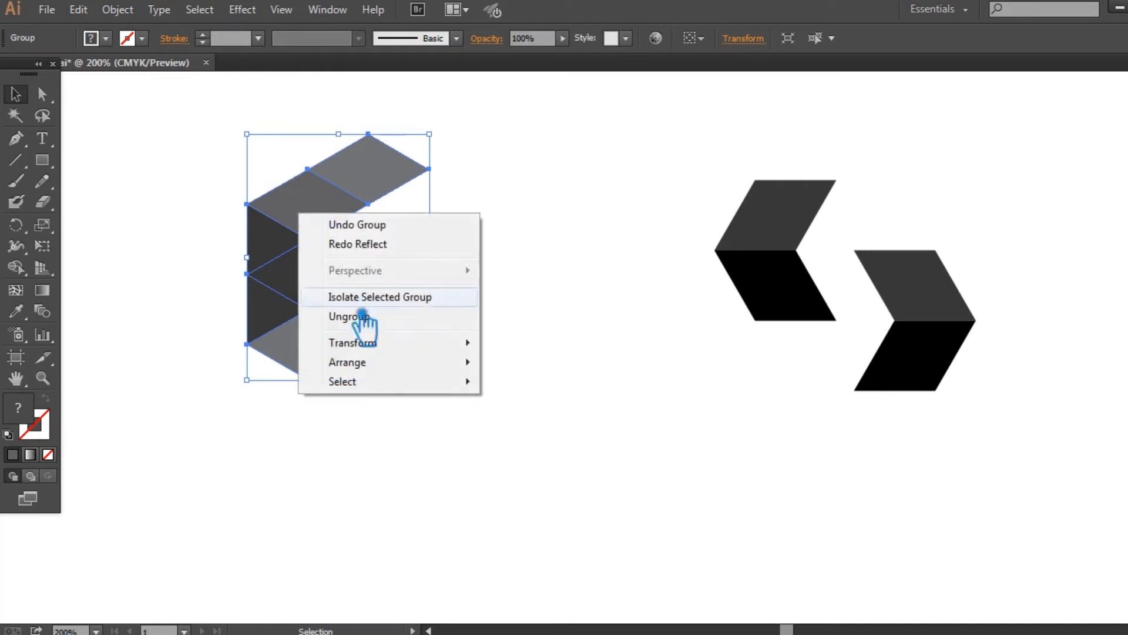
{"action": "left_click", "coordinate": [585, 408]}
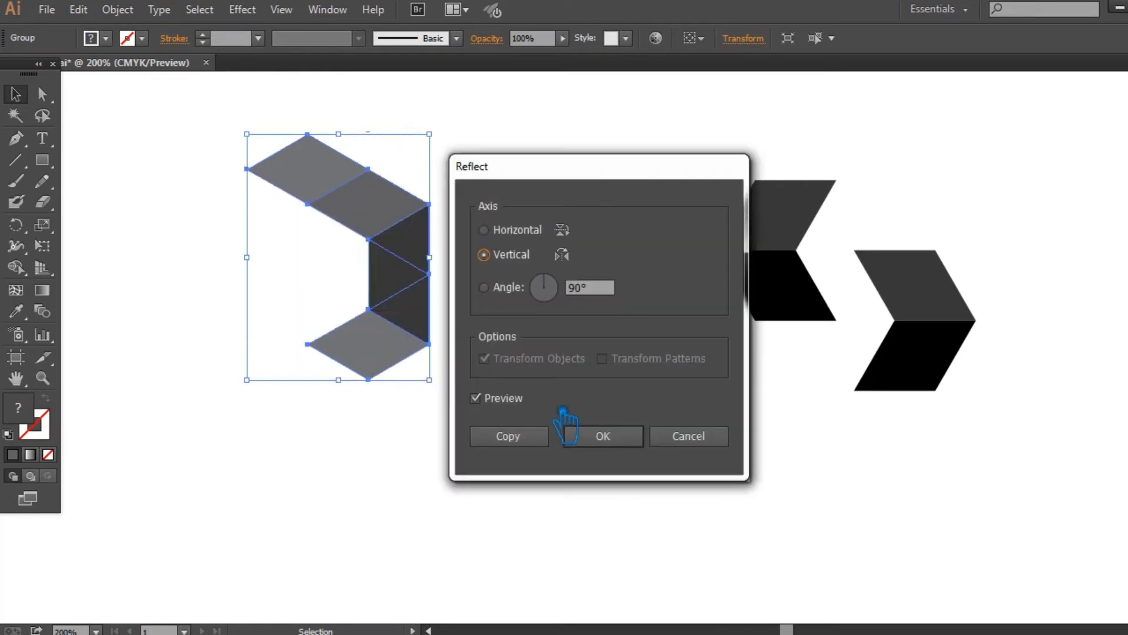
{"action": "left_click", "coordinate": [534, 231]}
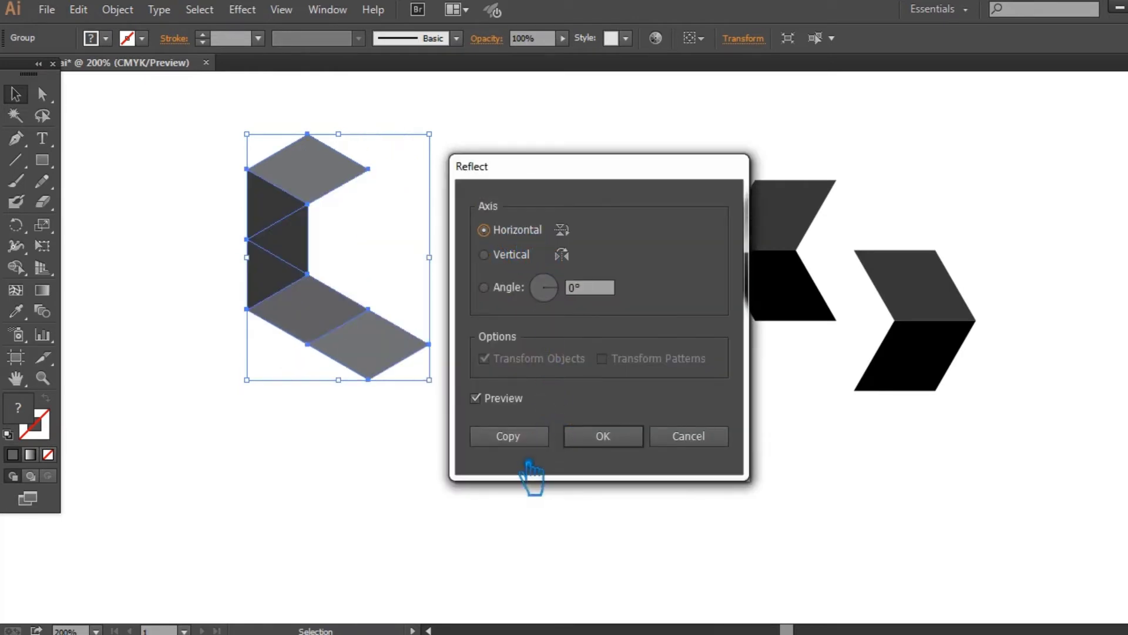
{"action": "left_click", "coordinate": [523, 439]}
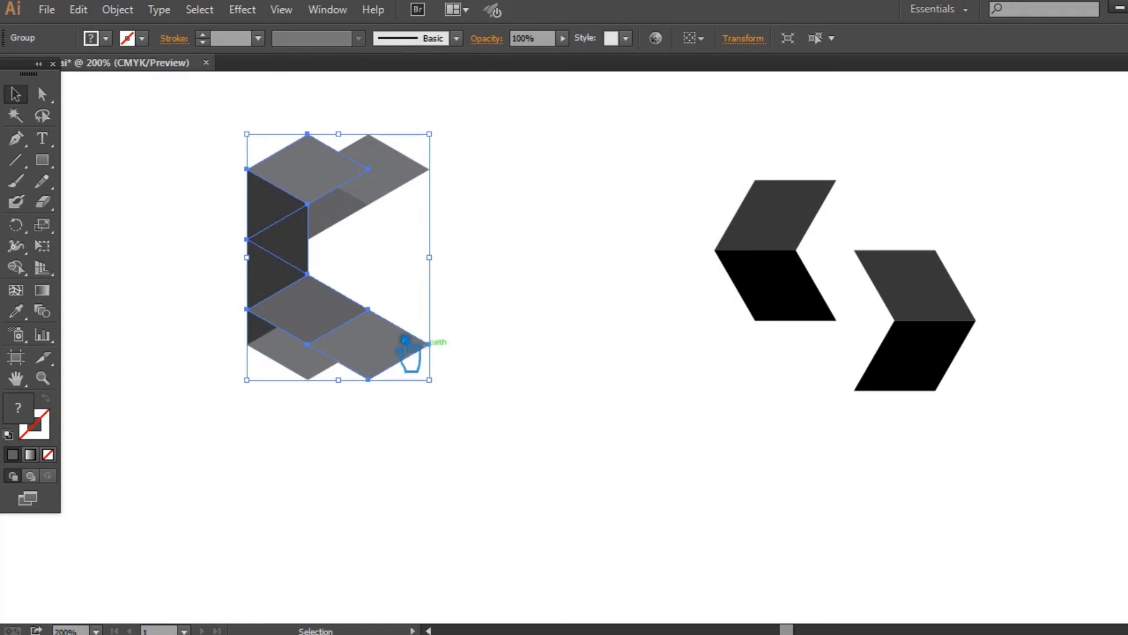
{"action": "right_click", "coordinate": [276, 254]}
{"action": "mouse_move", "coordinate": [329, 383]}
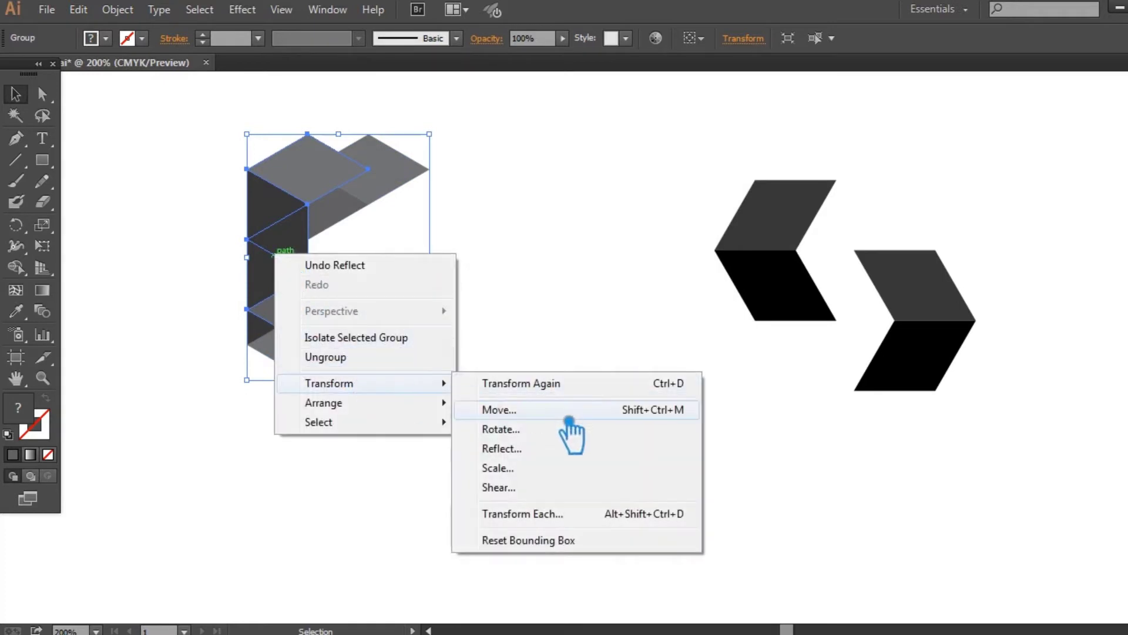
{"action": "left_click", "coordinate": [541, 449]}
{"action": "left_click", "coordinate": [532, 263]}
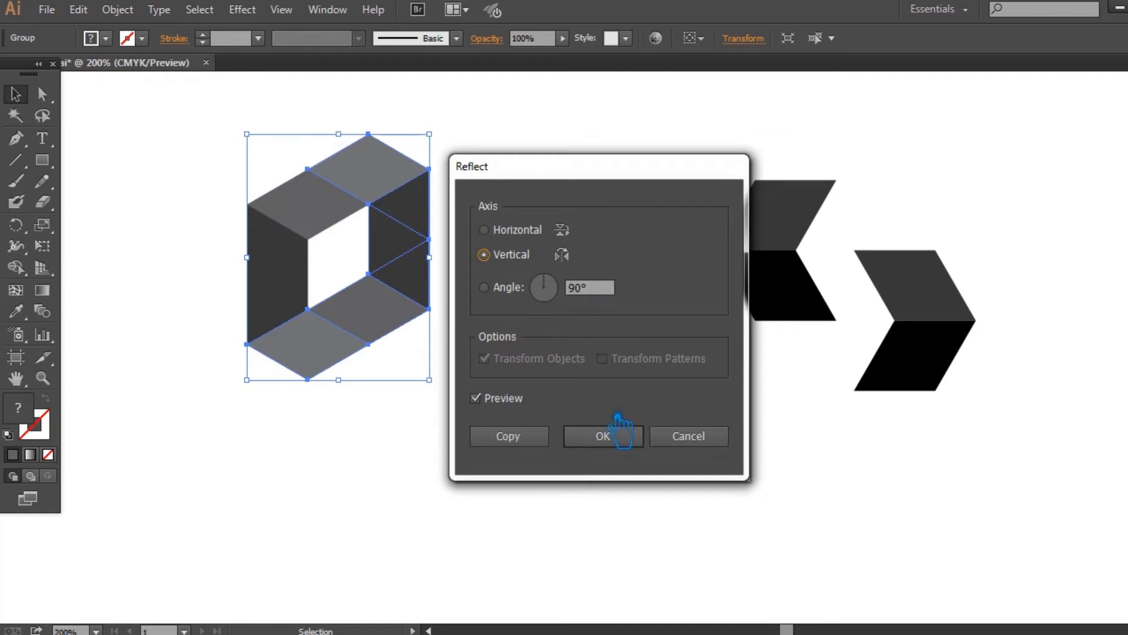
{"action": "left_click", "coordinate": [611, 437]}
{"action": "left_click", "coordinate": [532, 346]}
{"action": "left_click_drag", "start_coordinate": [426, 250], "coordinate": [444, 352]}
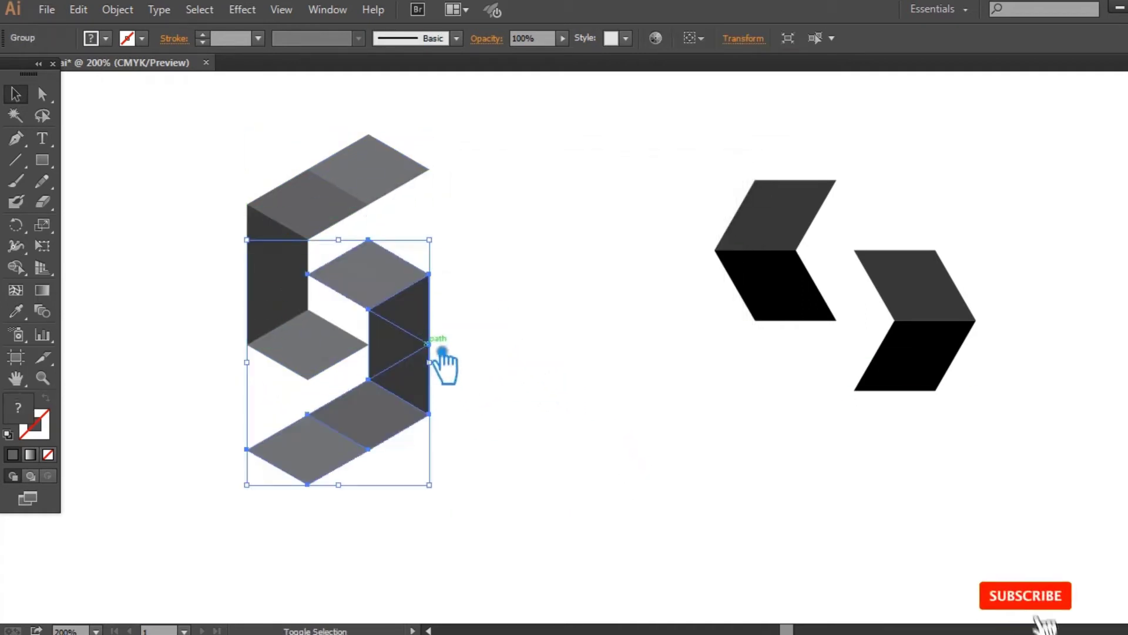
Step: Nudge the S's lower half to the right so it interlocks with the upper half
{"action": "key", "text": "Right"}
{"action": "key", "text": "Right"}
{"action": "key", "text": "Right"}
{"action": "key", "text": "Right"}
{"action": "key", "text": "Right"}
{"action": "key", "text": "Right"}
{"action": "key", "text": "Right"}
{"action": "key", "text": "Right"}
{"action": "key", "text": "Right"}
{"action": "key", "text": "Right"}
{"action": "key", "text": "Right"}
{"action": "key", "text": "Right"}
{"action": "key", "text": "Right"}
{"action": "key", "text": "Right"}
{"action": "key", "text": "Right"}
{"action": "key", "text": "Right"}
{"action": "key", "text": "Right"}
{"action": "key", "text": "Right"}
{"action": "left_click", "coordinate": [604, 285]}
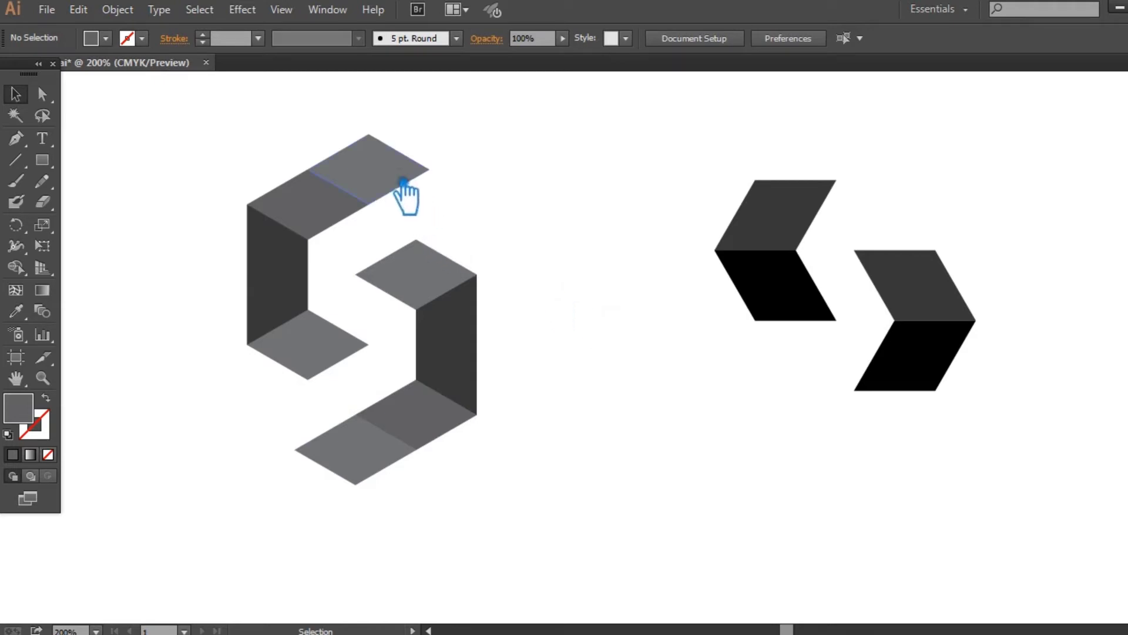
{"action": "left_click", "coordinate": [474, 300]}
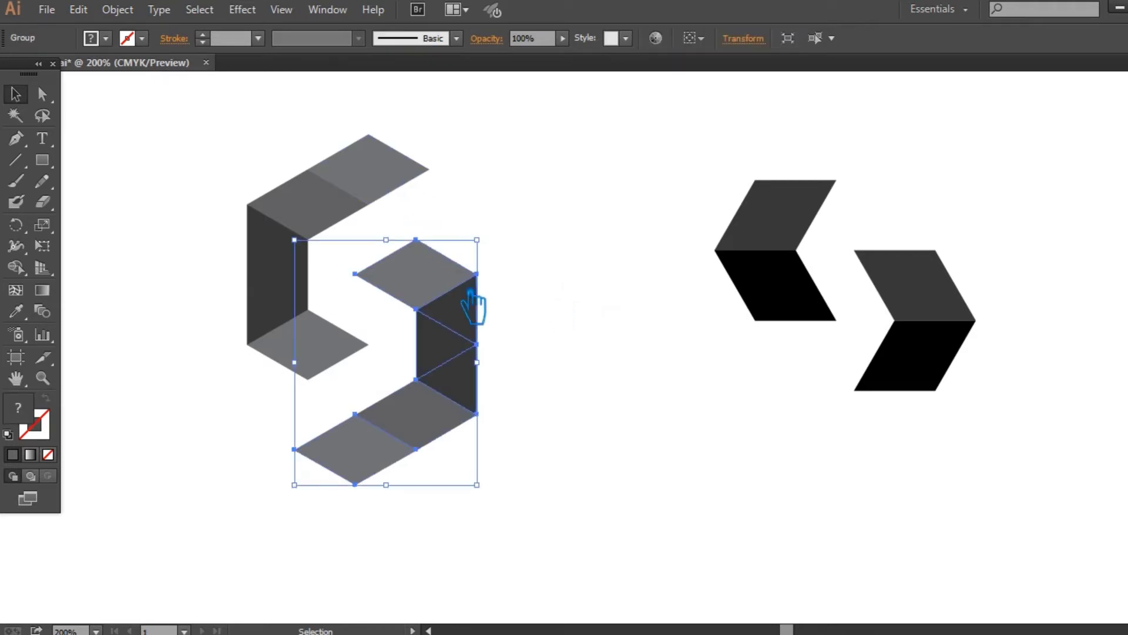
{"action": "left_click", "coordinate": [611, 223]}
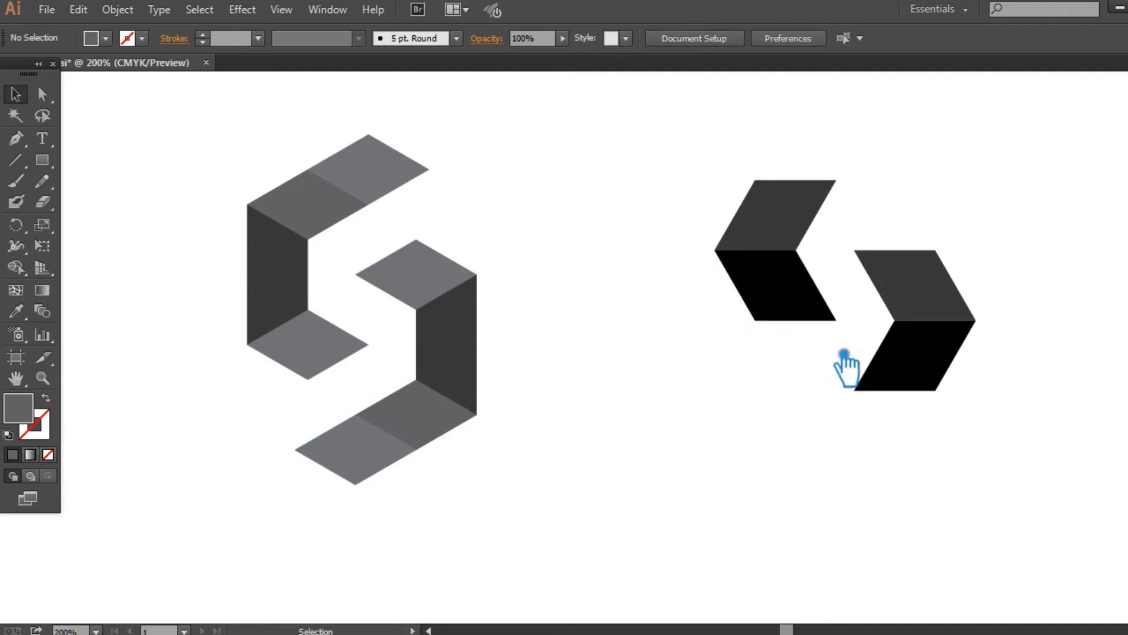
{"action": "scroll", "coordinate": [730, 369], "scroll_direction": "up", "scroll_amount": 2}
{"action": "scroll", "coordinate": [727, 355], "scroll_direction": "down", "scroll_amount": 1}
Step: Remove the two black chevrons, leaving the grey isometric S centred on the artboard
{"action": "left_click_drag", "start_coordinate": [990, 458], "coordinate": [699, 169]}
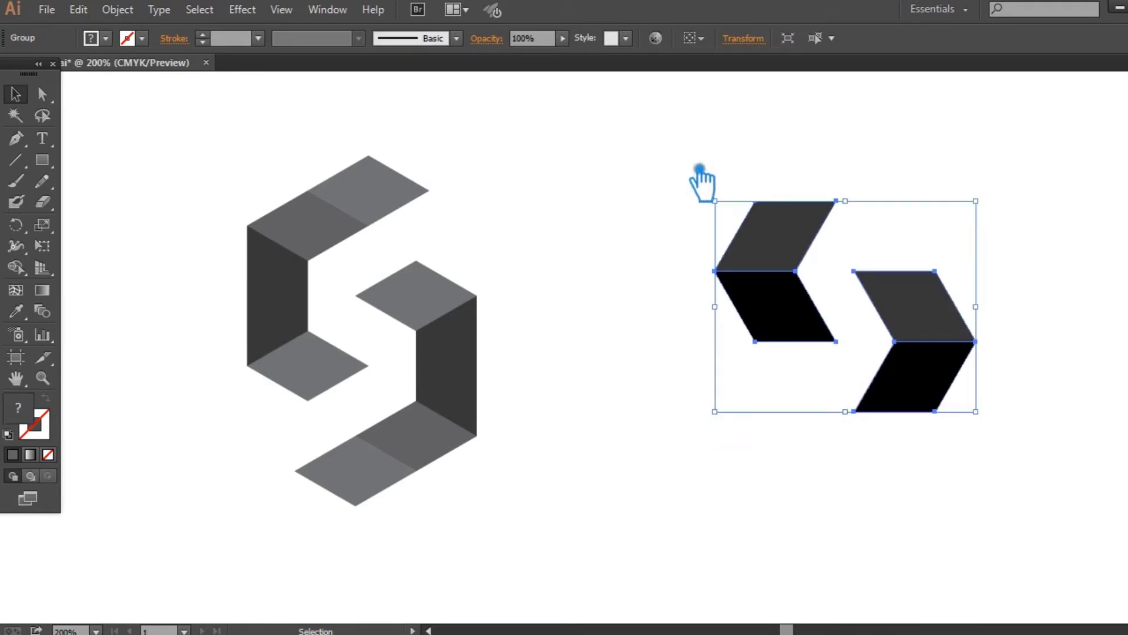
{"action": "key", "text": "a"}
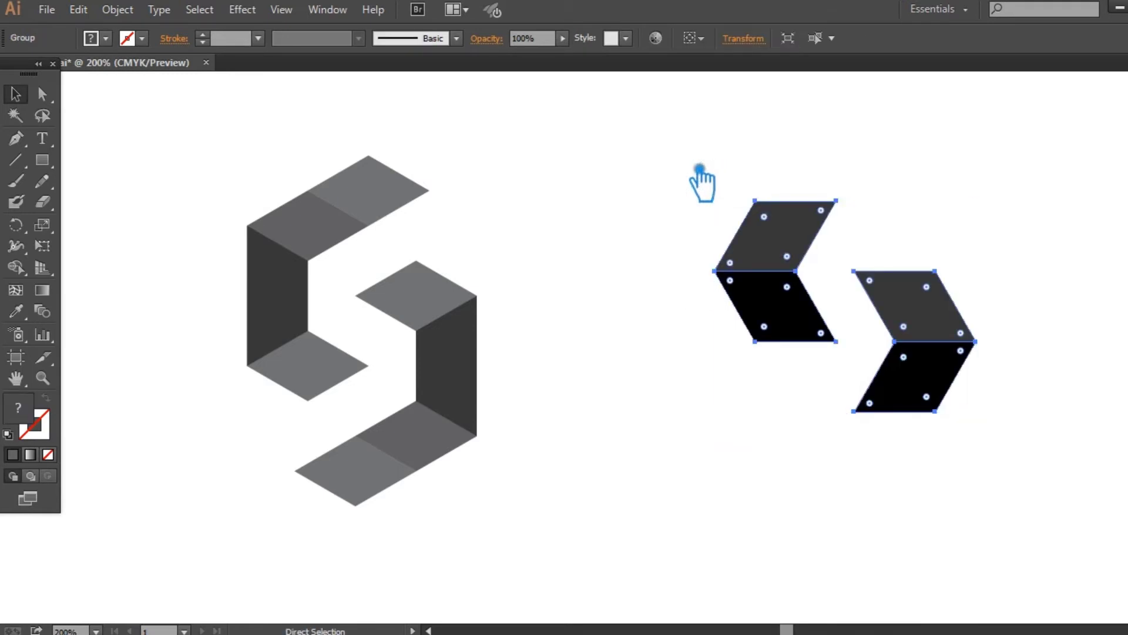
{"action": "key", "text": "Delete"}
{"action": "mouse_move", "coordinate": [608, 376]}
{"action": "left_mouse_down"}
{"action": "mouse_move", "coordinate": [695, 387]}
{"action": "mouse_move", "coordinate": [617, 394]}
{"action": "left_mouse_up"}
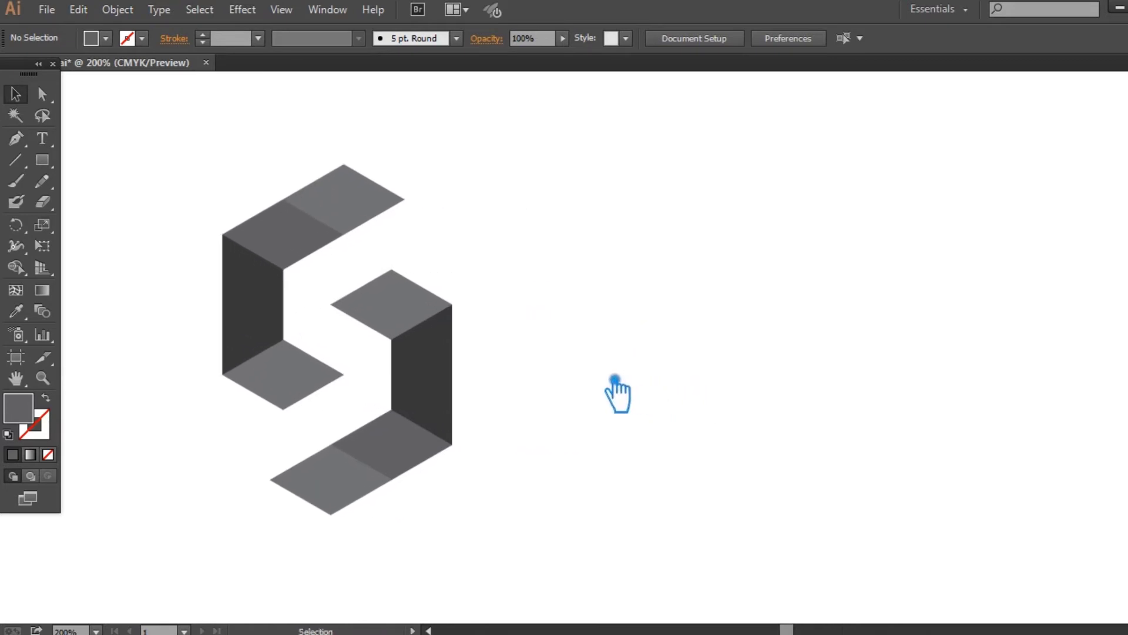
{"action": "left_click_drag", "start_coordinate": [497, 534], "coordinate": [219, 158]}
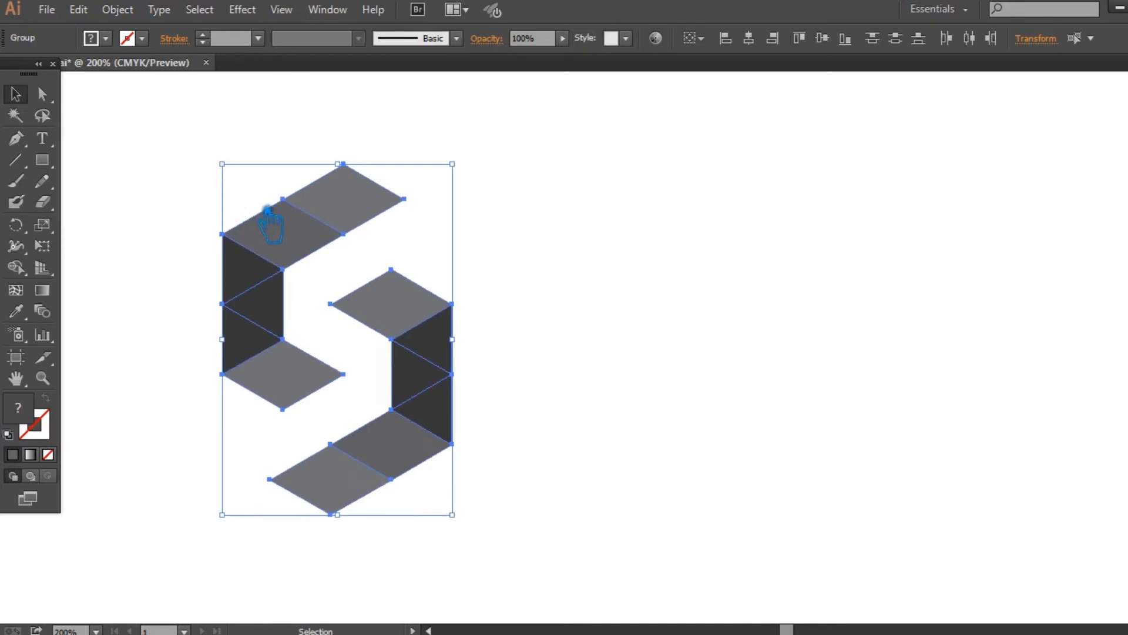
{"action": "right_click", "coordinate": [267, 212]}
{"action": "left_click", "coordinate": [605, 305]}
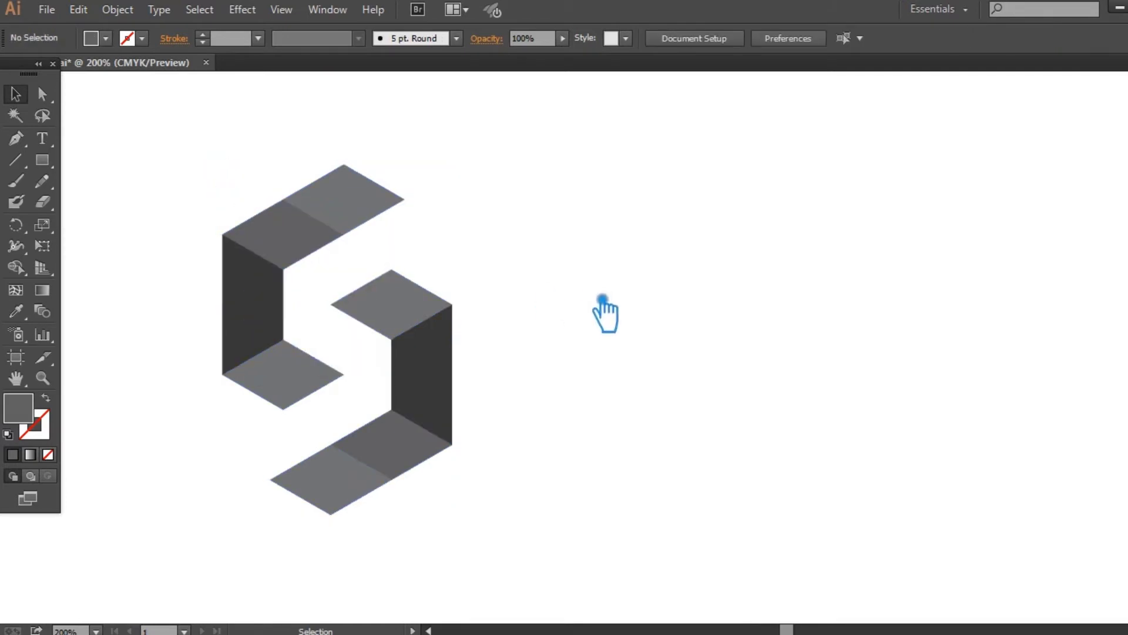
{"action": "left_click", "coordinate": [423, 325]}
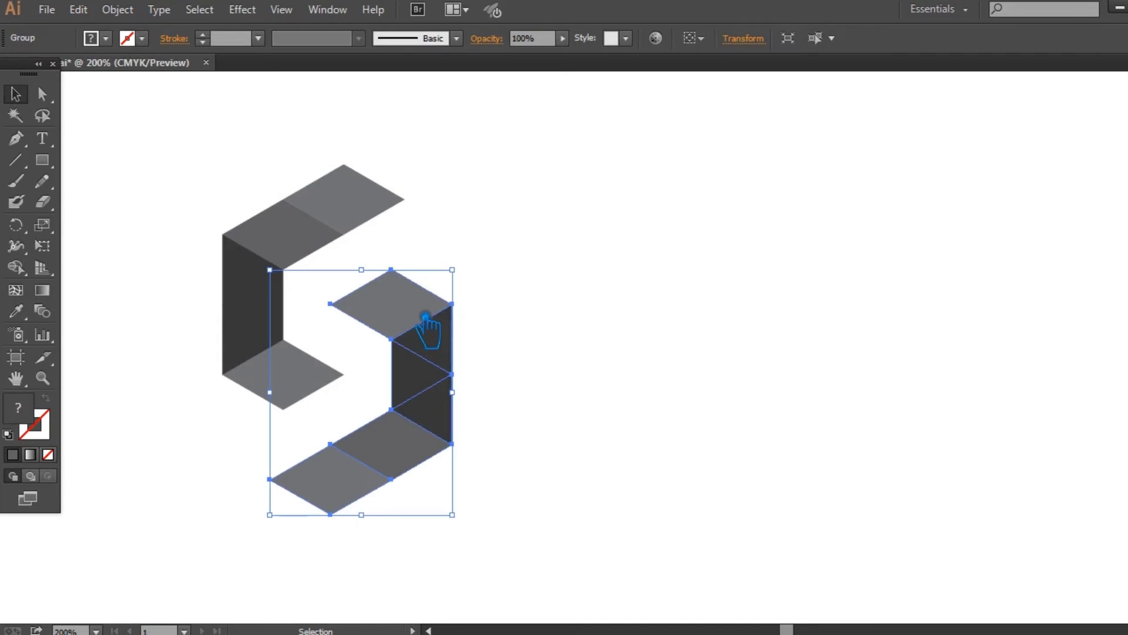
Step: Group all the pieces of the grey S into one object
{"action": "left_click", "coordinate": [595, 292]}
{"action": "left_click_drag", "start_coordinate": [522, 497], "coordinate": [284, 239]}
{"action": "right_click", "coordinate": [269, 222]}
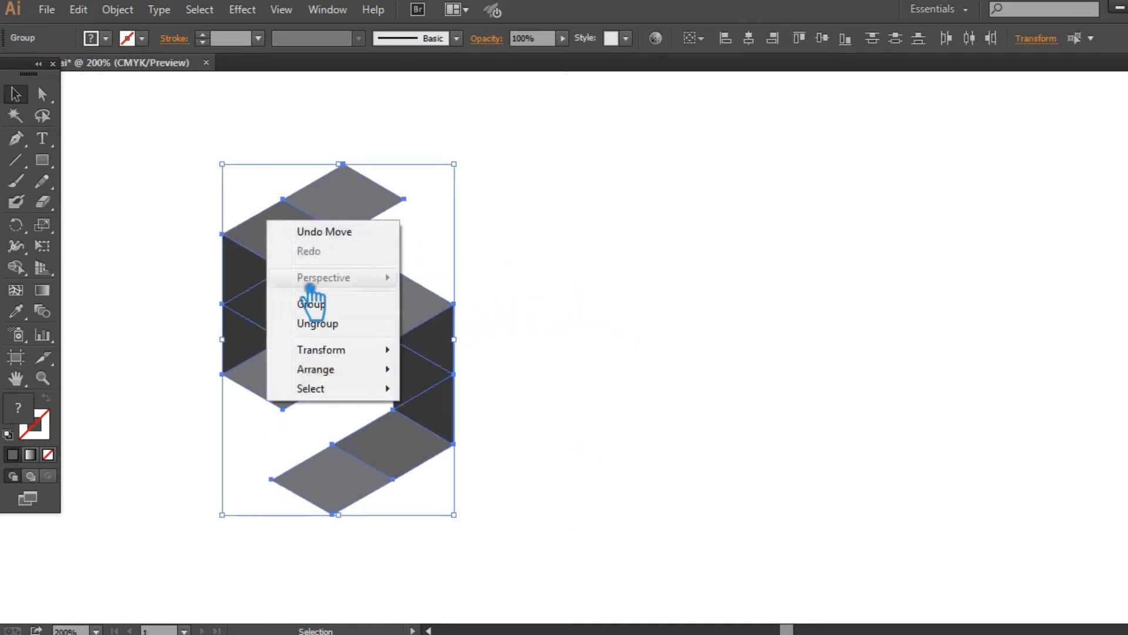
{"action": "left_click", "coordinate": [312, 304]}
{"action": "left_click", "coordinate": [594, 320]}
{"action": "left_click", "coordinate": [428, 322]}
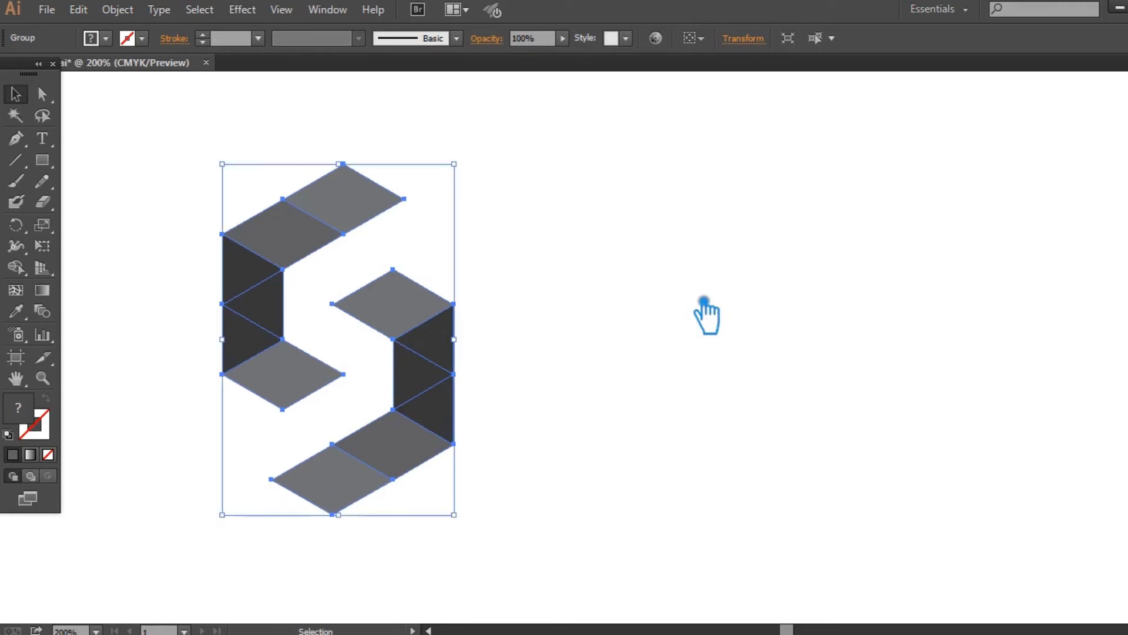
Step: Place a duplicate of the grouped S about 164.5 px to the right of the original
{"action": "left_click", "coordinate": [764, 367]}
{"action": "left_click_drag", "start_coordinate": [440, 329], "coordinate": [718, 324]}
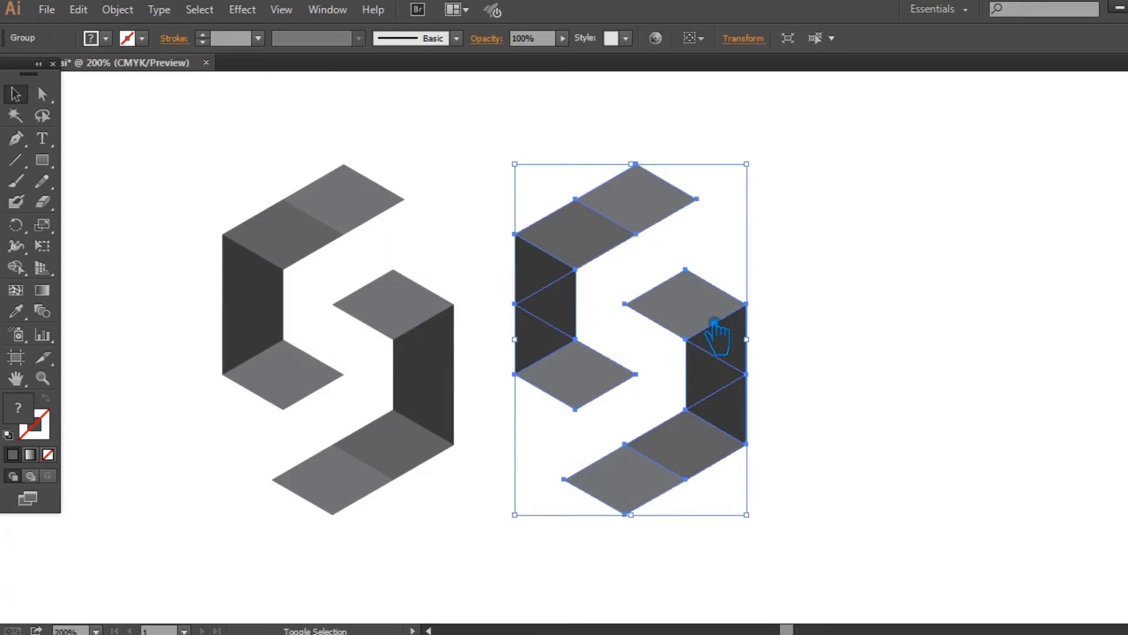
{"action": "left_click", "coordinate": [872, 324]}
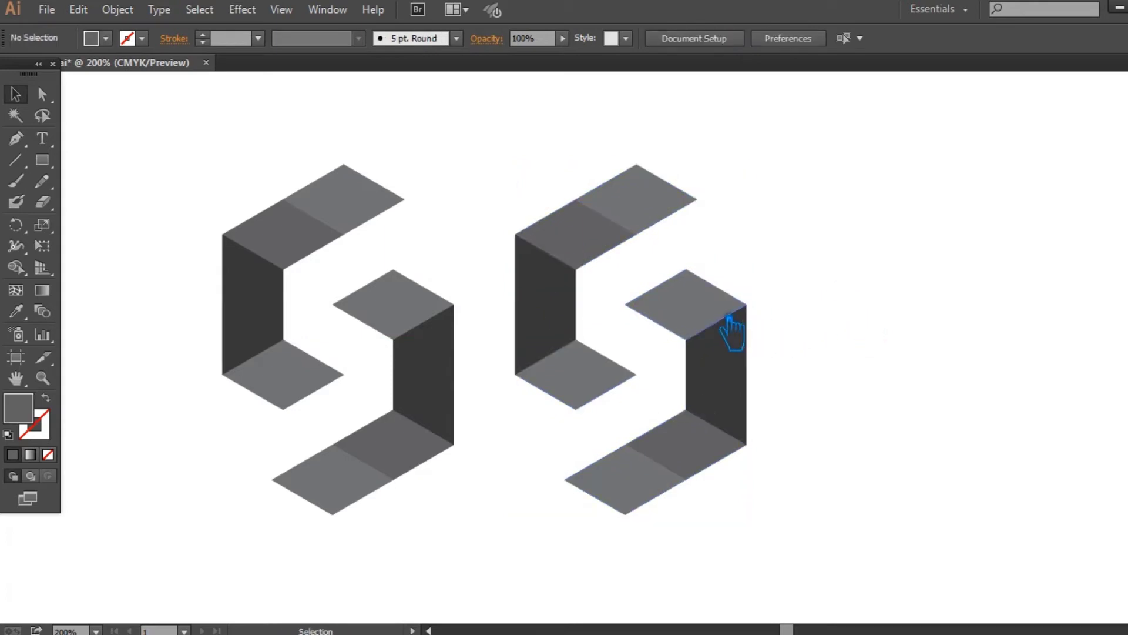
Step: Move the duplicate S further to the right
{"action": "left_click_drag", "start_coordinate": [710, 321], "coordinate": [760, 322]}
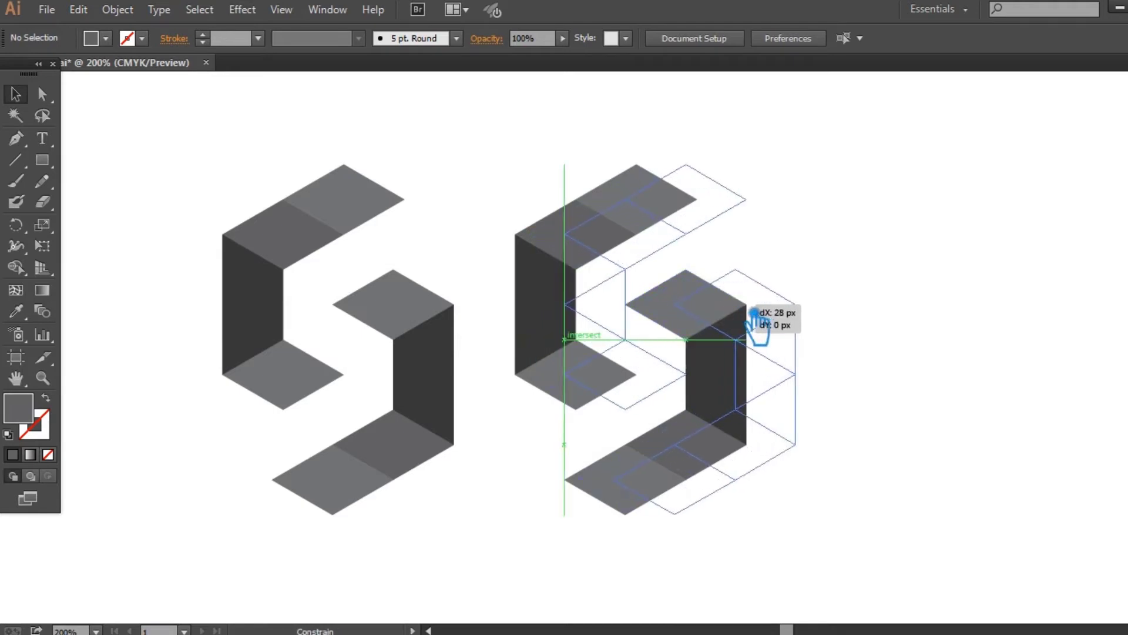
{"action": "left_click", "coordinate": [898, 305]}
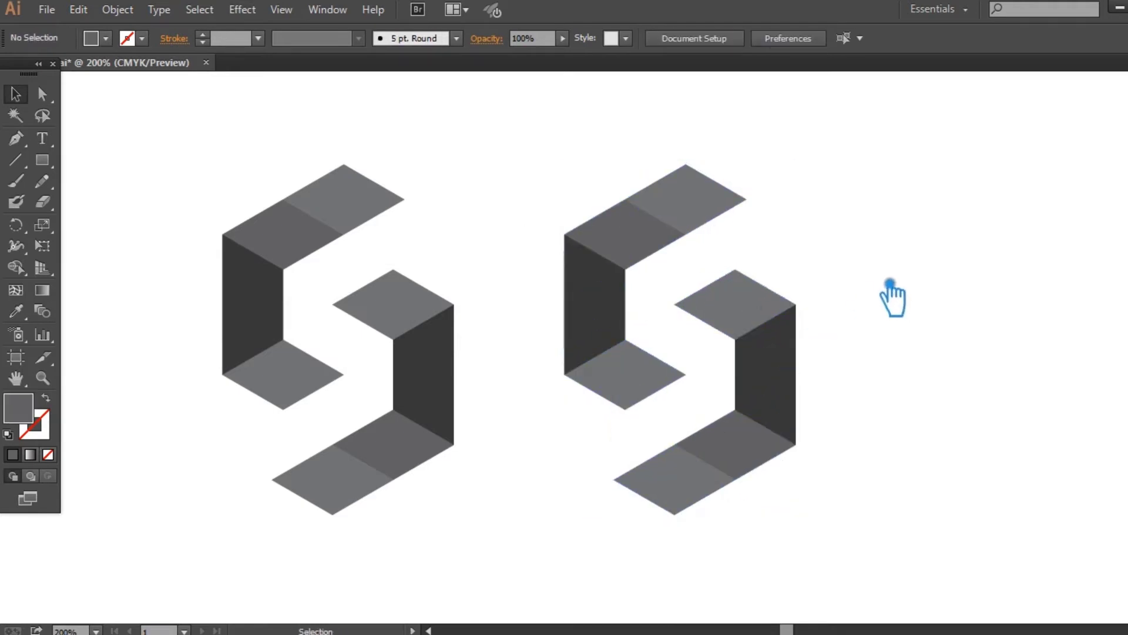
{"action": "left_click", "coordinate": [771, 317]}
{"action": "left_click", "coordinate": [918, 276]}
Step: Draw two vertical lines across the duplicate S's top strip to mark facets
{"action": "left_click", "coordinate": [16, 160]}
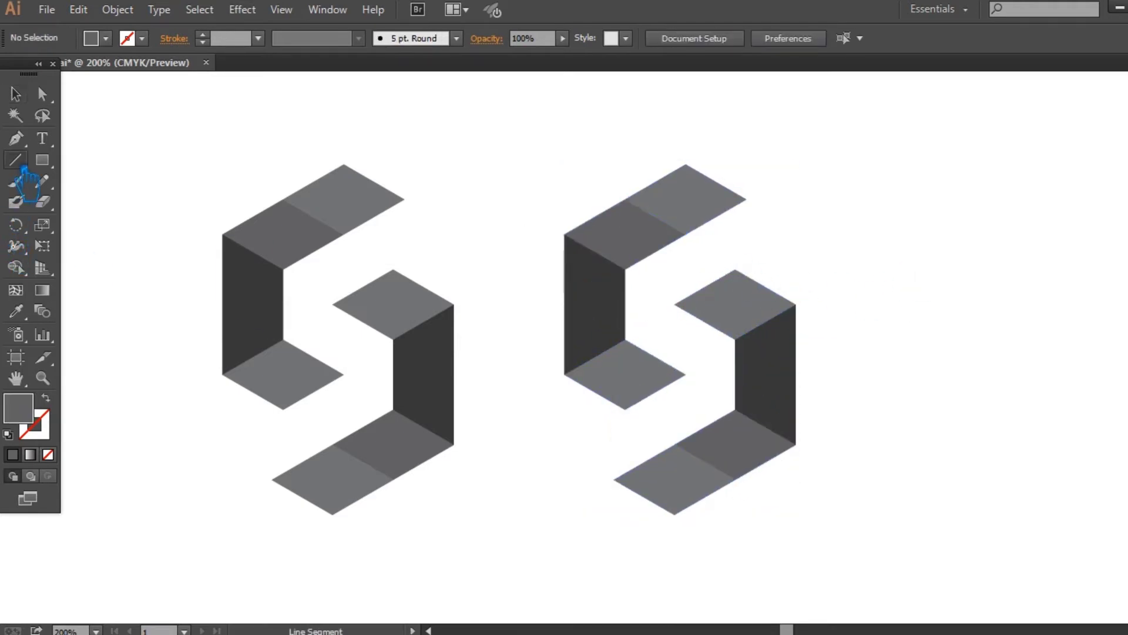
{"action": "mouse_move", "coordinate": [625, 269]}
{"action": "left_mouse_down"}
{"action": "mouse_move", "coordinate": [625, 199]}
{"action": "mouse_move", "coordinate": [641, 208]}
{"action": "left_mouse_up"}
{"action": "left_click", "coordinate": [15, 94]}
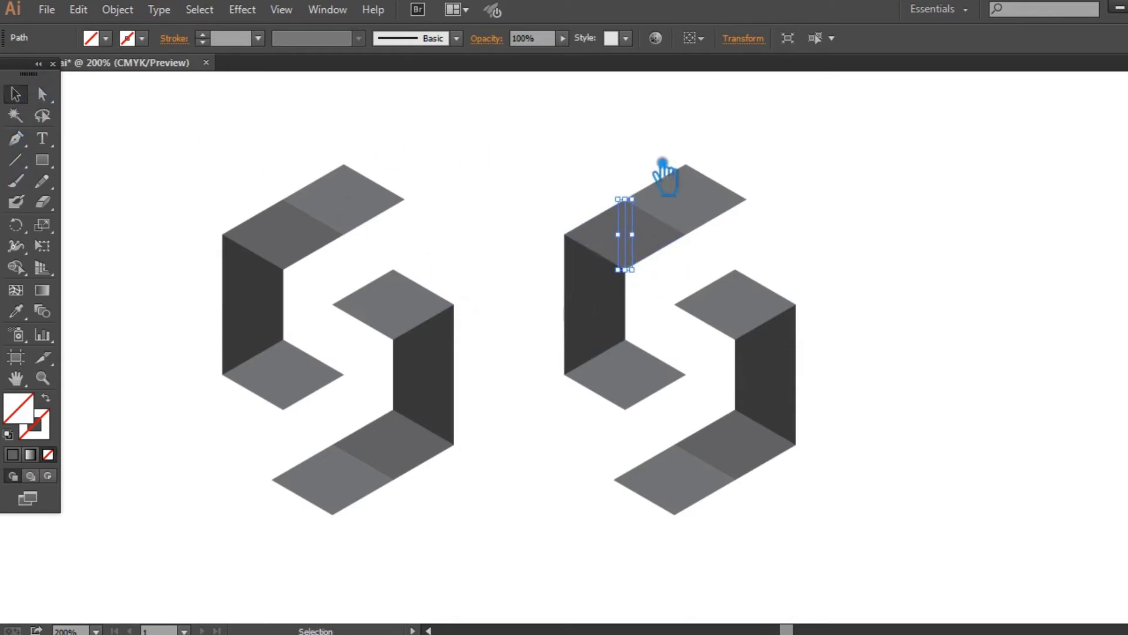
{"action": "left_click", "coordinate": [15, 160]}
{"action": "left_click_drag", "start_coordinate": [685, 233], "coordinate": [685, 164]}
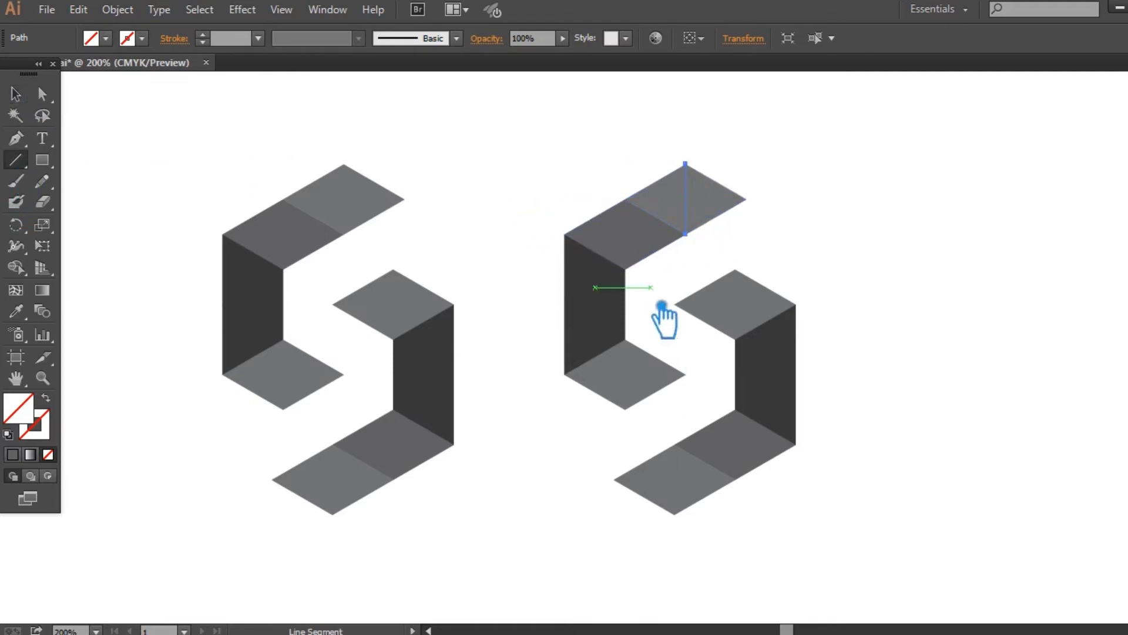
{"action": "left_click", "coordinate": [26, 102]}
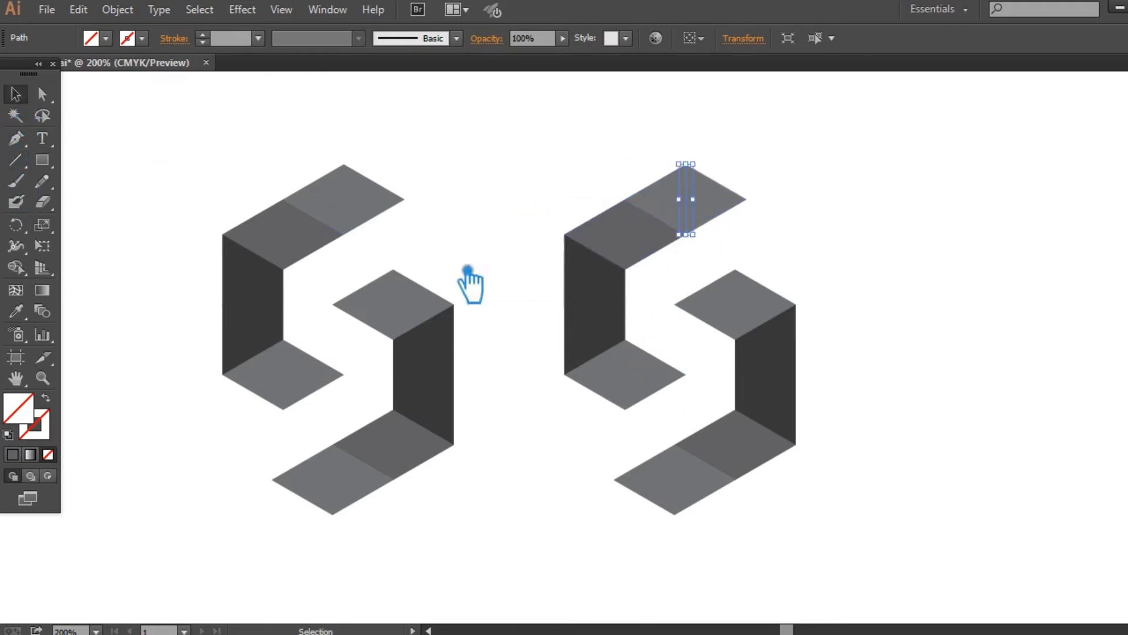
{"action": "left_click", "coordinate": [598, 306]}
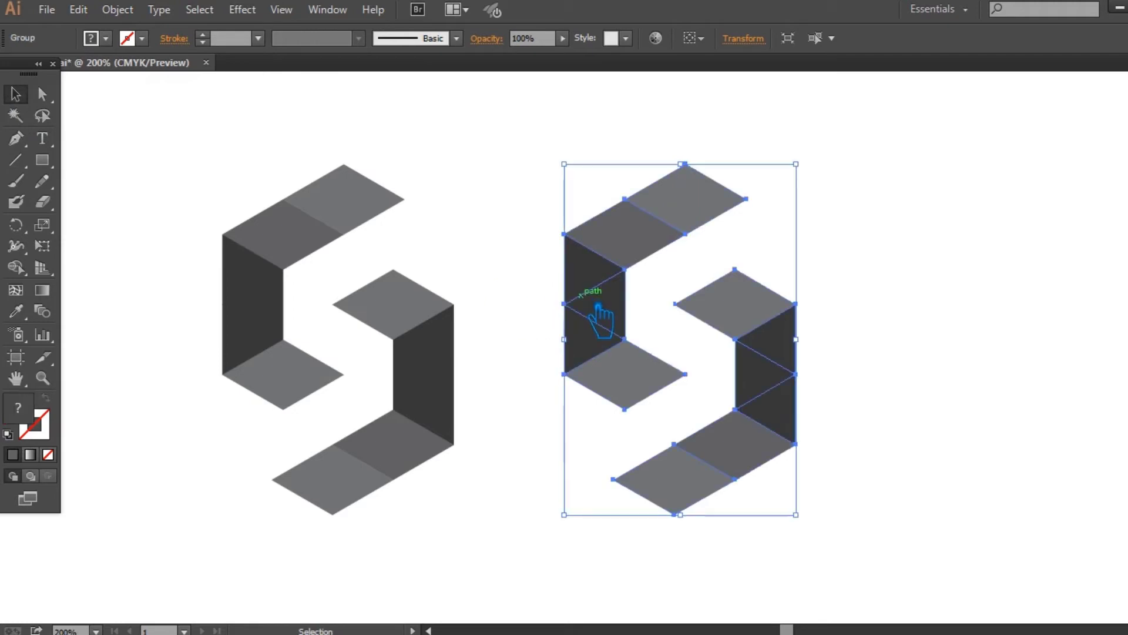
{"action": "left_click", "coordinate": [940, 330]}
{"action": "left_click_drag", "start_coordinate": [863, 533], "coordinate": [754, 318]}
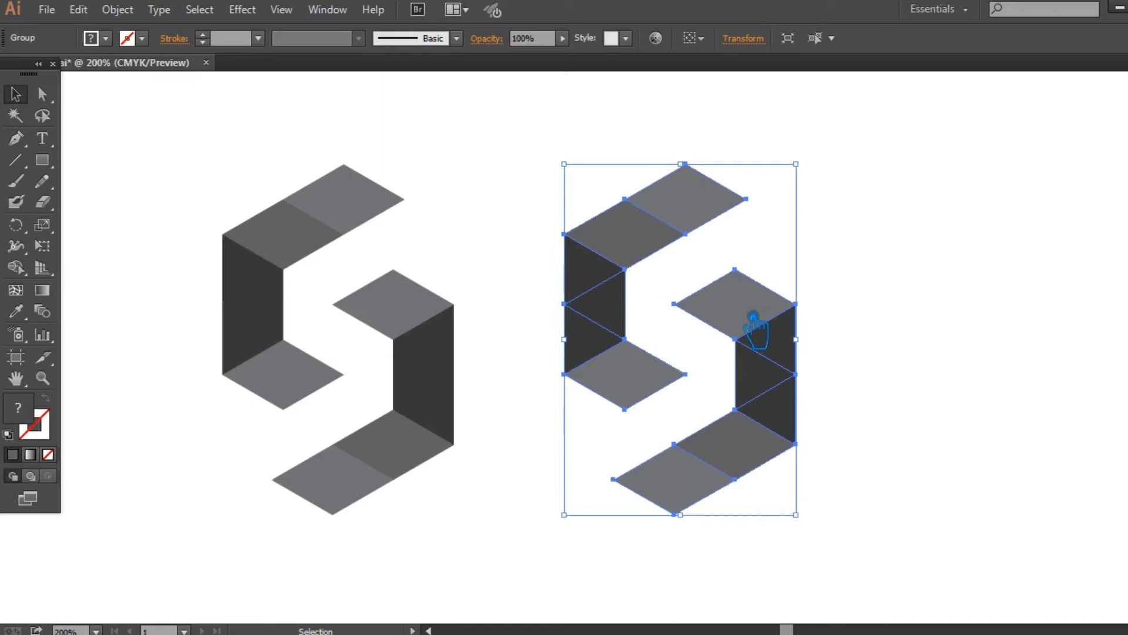
{"action": "left_click", "coordinate": [949, 333]}
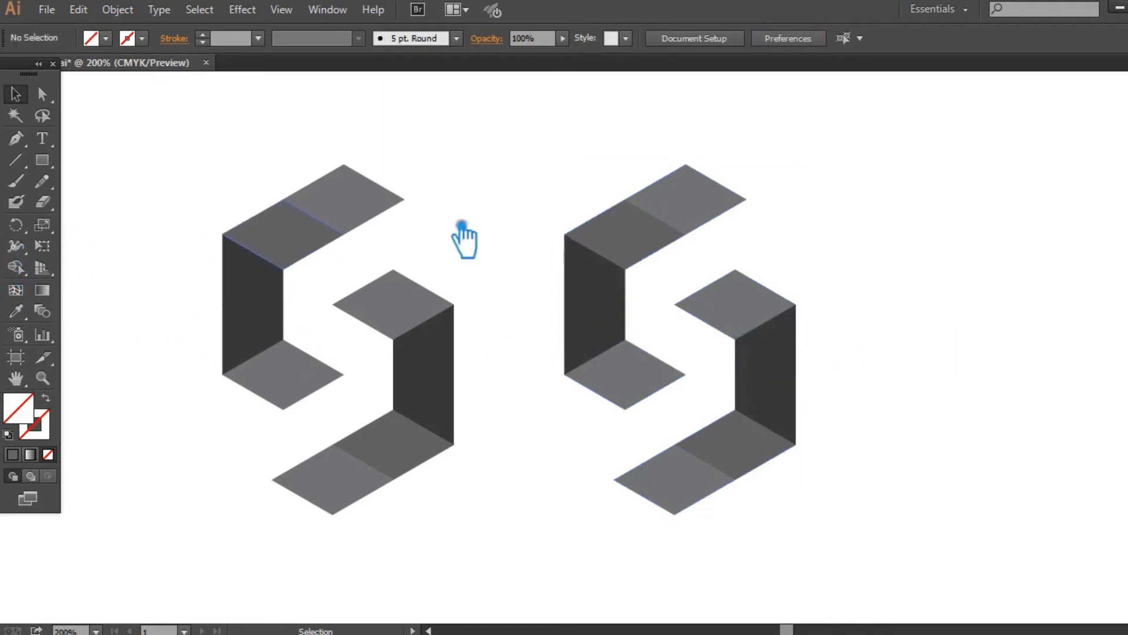
Step: Ungroup the duplicate S and delete its lower half, leaving the upper C
{"action": "left_click", "coordinate": [775, 323]}
{"action": "right_click", "coordinate": [758, 317]}
{"action": "left_click", "coordinate": [770, 428]}
{"action": "left_click", "coordinate": [893, 391]}
{"action": "left_click", "coordinate": [754, 340]}
{"action": "key", "text": "Delete"}
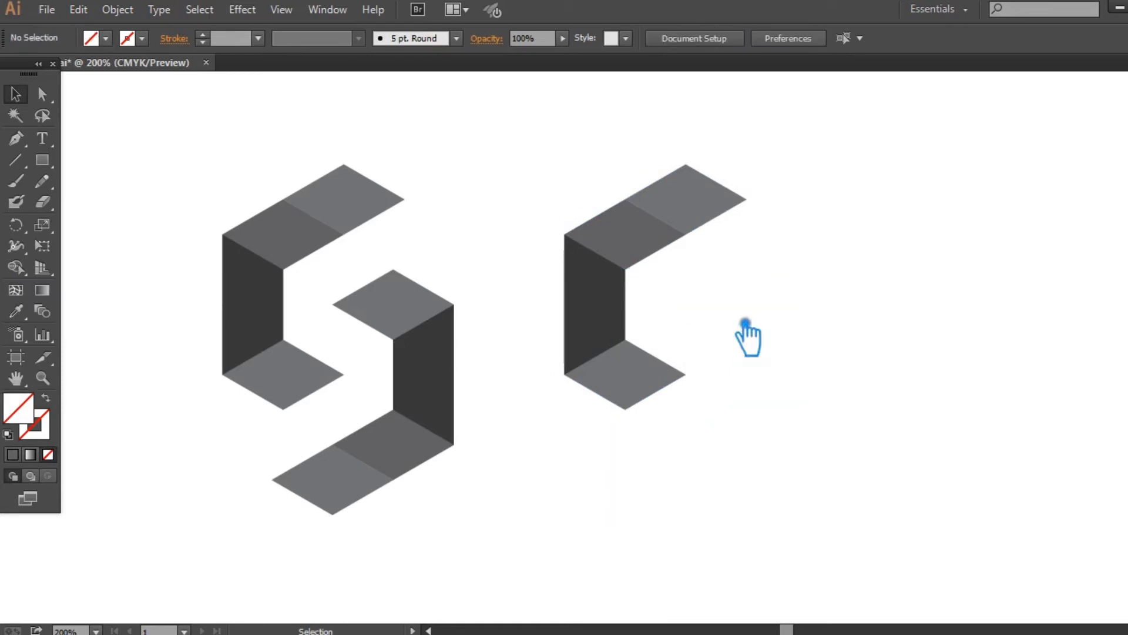
{"action": "left_click", "coordinate": [611, 330]}
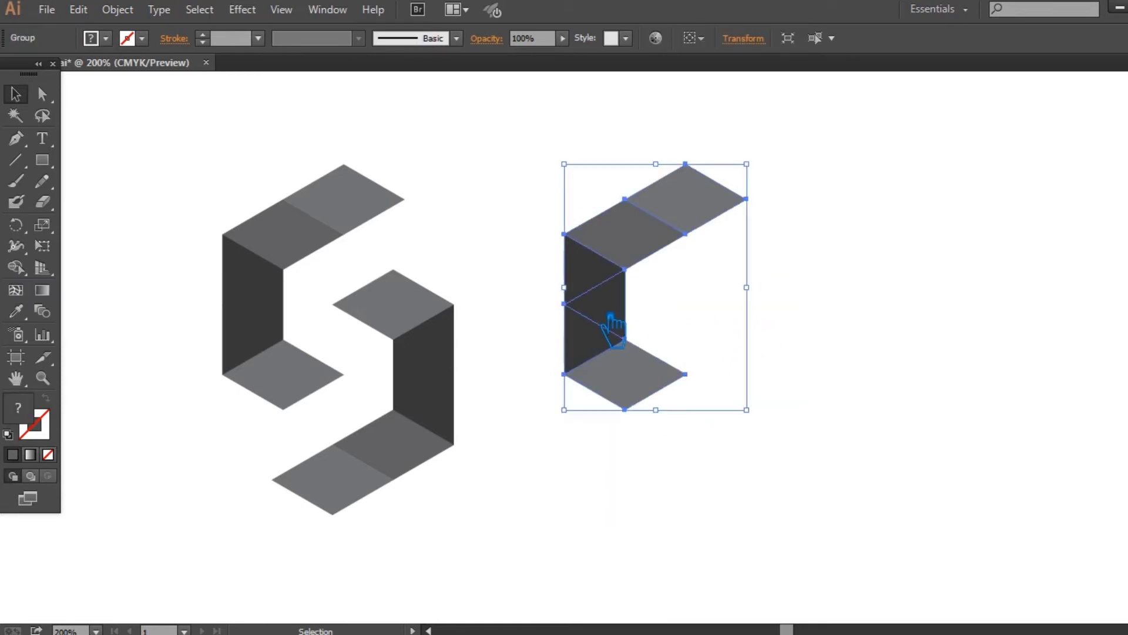
{"action": "right_click", "coordinate": [612, 315]}
{"action": "left_click", "coordinate": [632, 408]}
{"action": "left_click", "coordinate": [885, 288]}
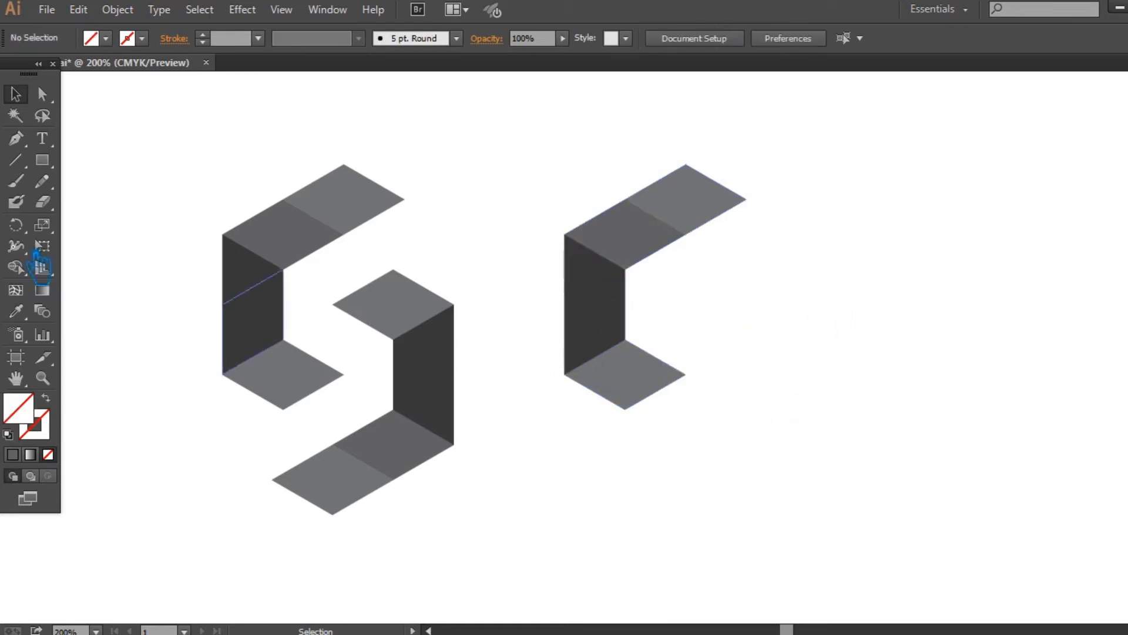
Step: Split the C's bottom face with a vertical line and select all its parts
{"action": "left_click", "coordinate": [16, 160]}
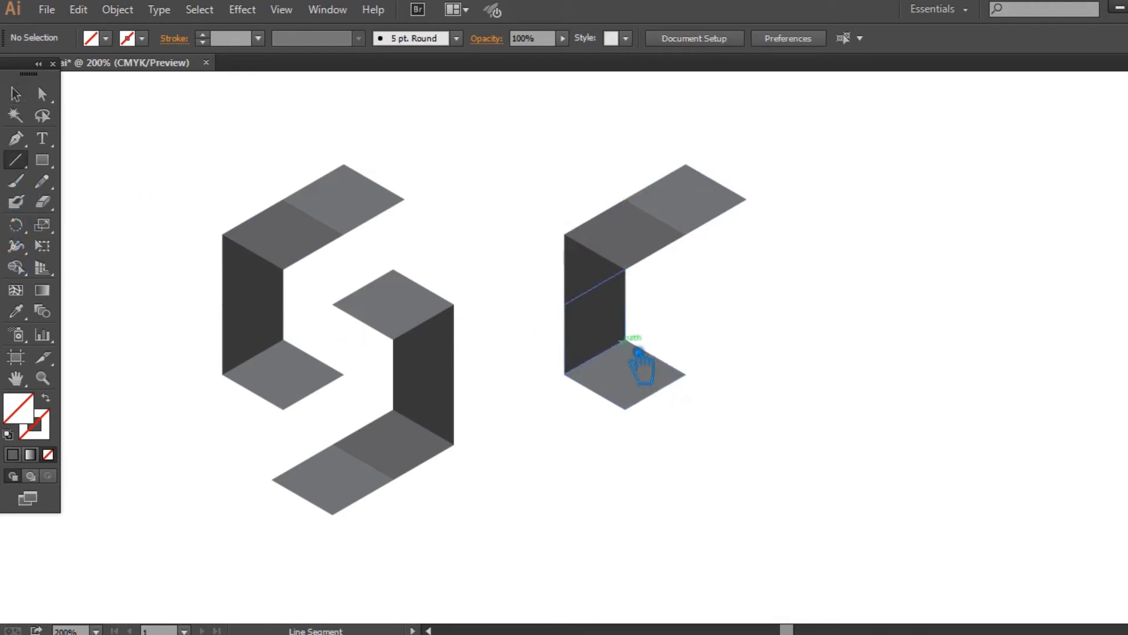
{"action": "left_click_drag", "start_coordinate": [625, 339], "coordinate": [625, 409]}
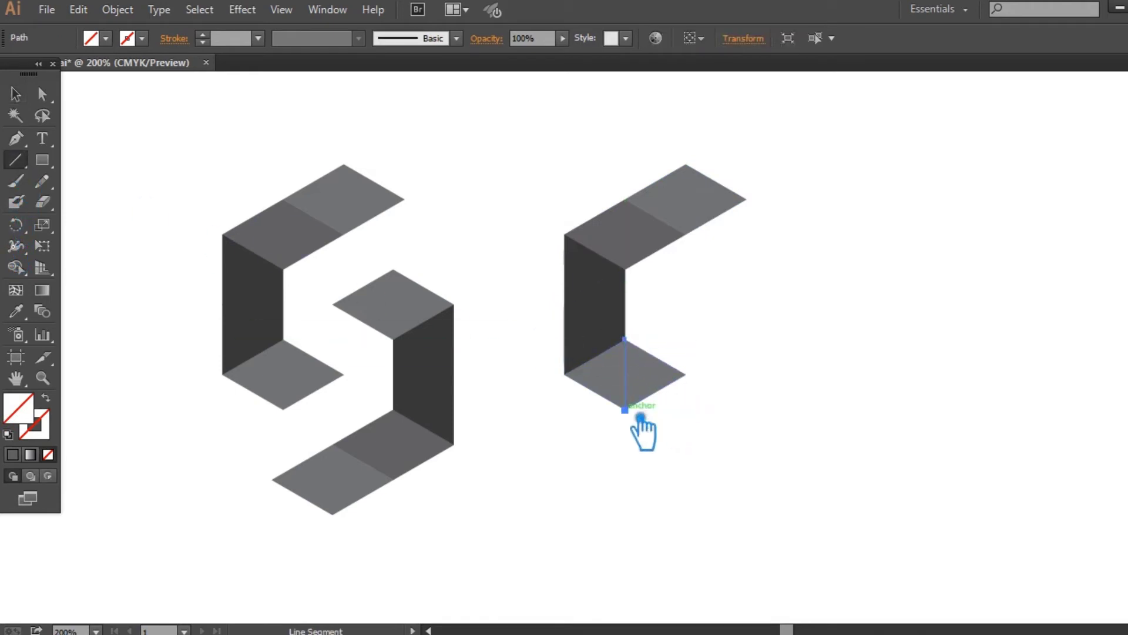
{"action": "left_click", "coordinate": [15, 94]}
{"action": "left_click", "coordinate": [748, 397]}
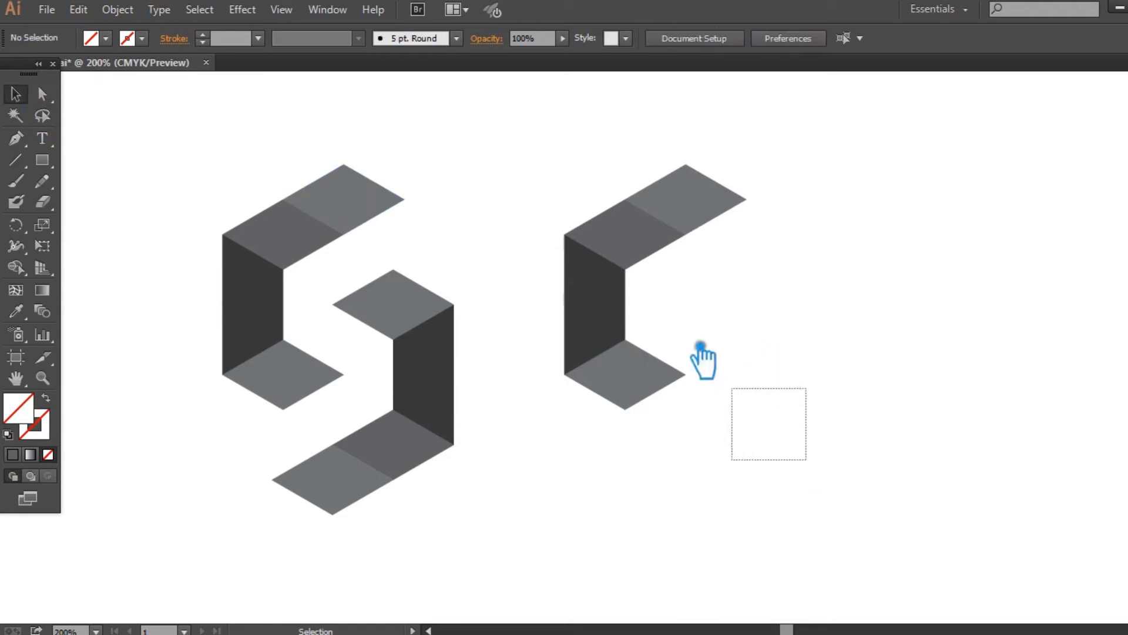
{"action": "left_click_drag", "start_coordinate": [748, 396], "coordinate": [556, 185]}
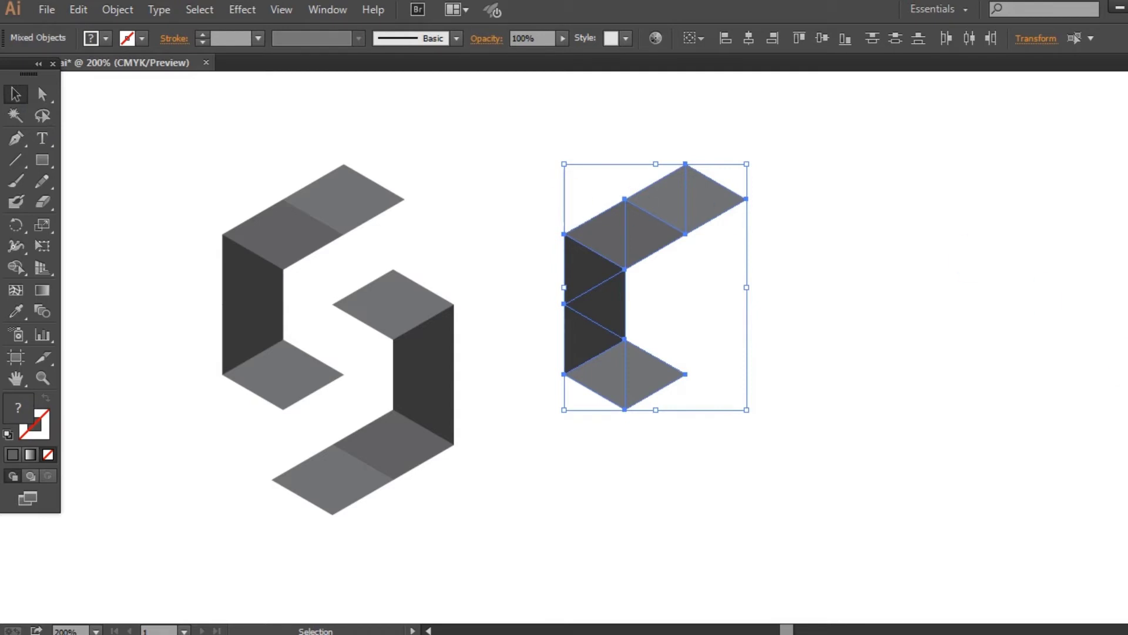
Step: Divide the right C along its lines with Pathfinder and ungroup the resulting facet pieces
{"action": "key", "text": "shift+ctrl+F9"}
{"action": "left_click", "coordinate": [981, 560]}
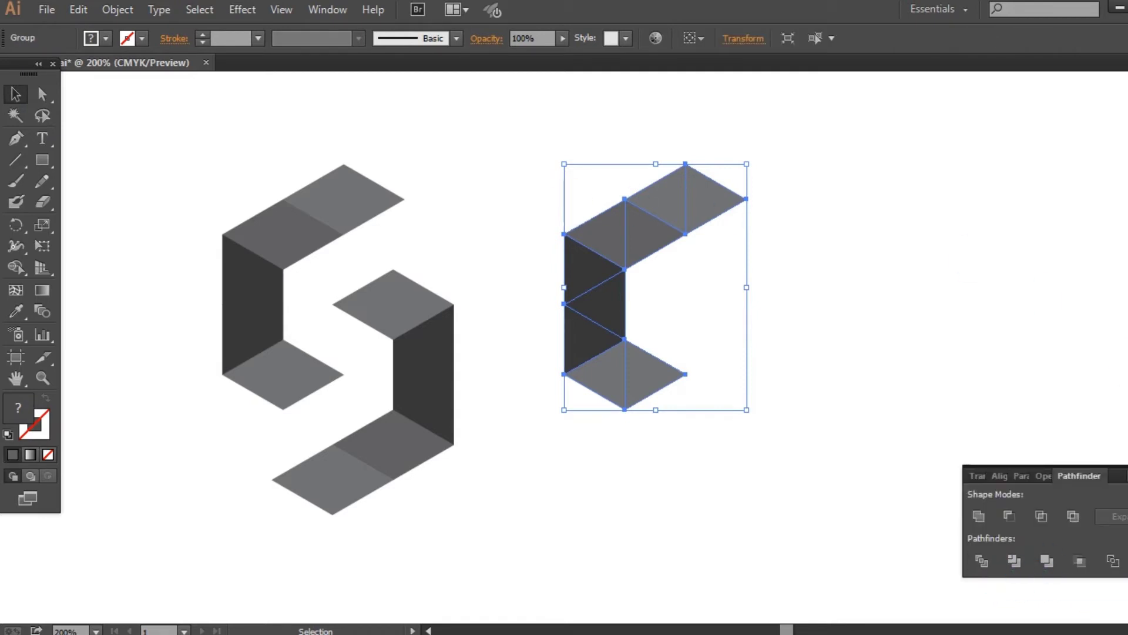
{"action": "left_click", "coordinate": [624, 259]}
{"action": "right_click", "coordinate": [607, 246]}
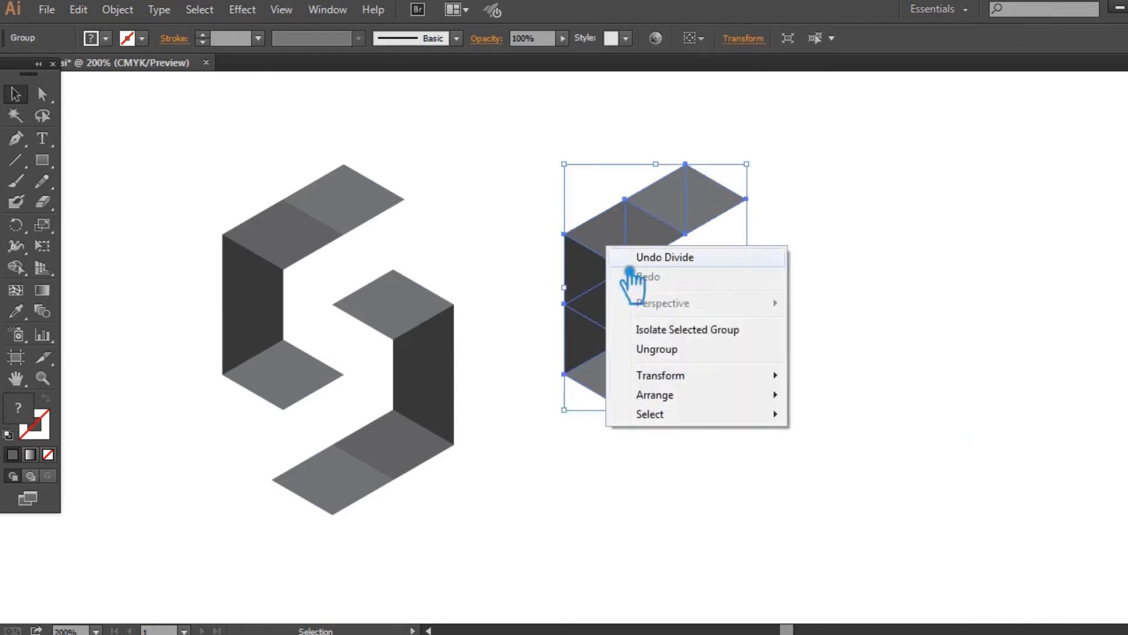
{"action": "left_click", "coordinate": [681, 349]}
{"action": "left_click", "coordinate": [805, 320]}
{"action": "left_click", "coordinate": [725, 211]}
{"action": "left_click_drag", "start_coordinate": [786, 434], "coordinate": [565, 171]}
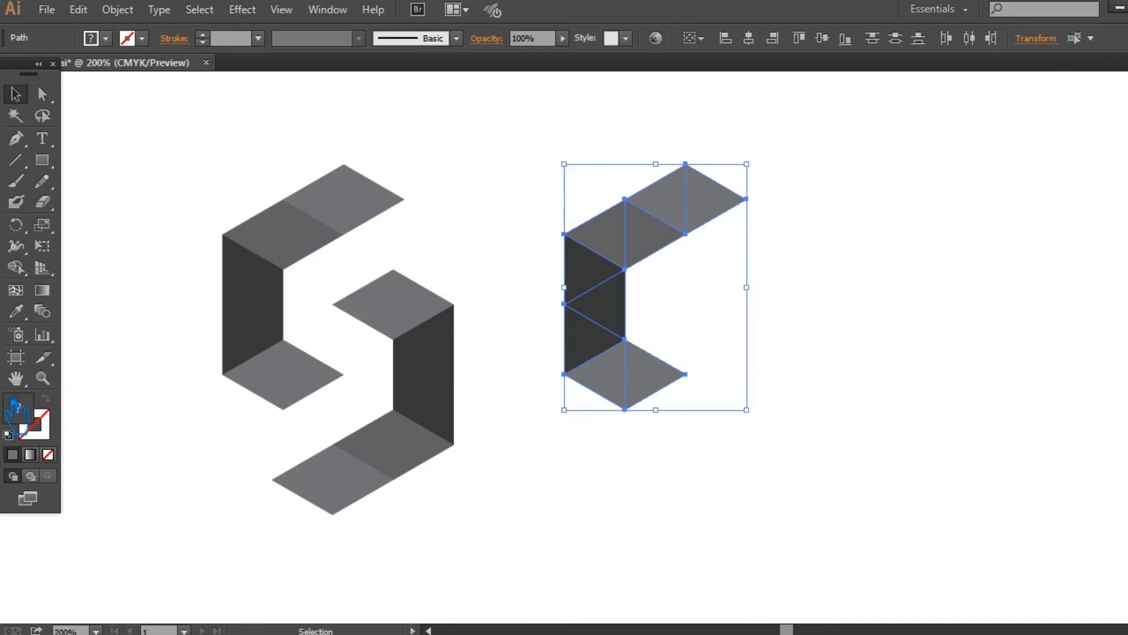
Step: Switch the Color panel to RGB and fill all the right C's facets with teal
{"action": "left_click", "coordinate": [1121, 72]}
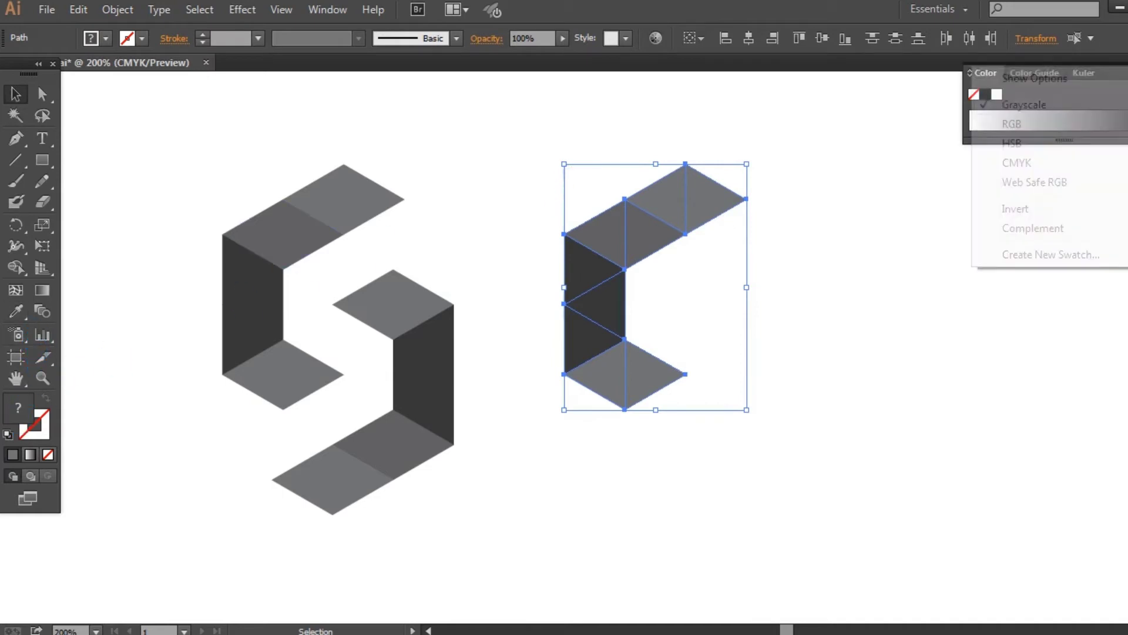
{"action": "left_click", "coordinate": [1044, 123]}
{"action": "left_click", "coordinate": [16, 310]}
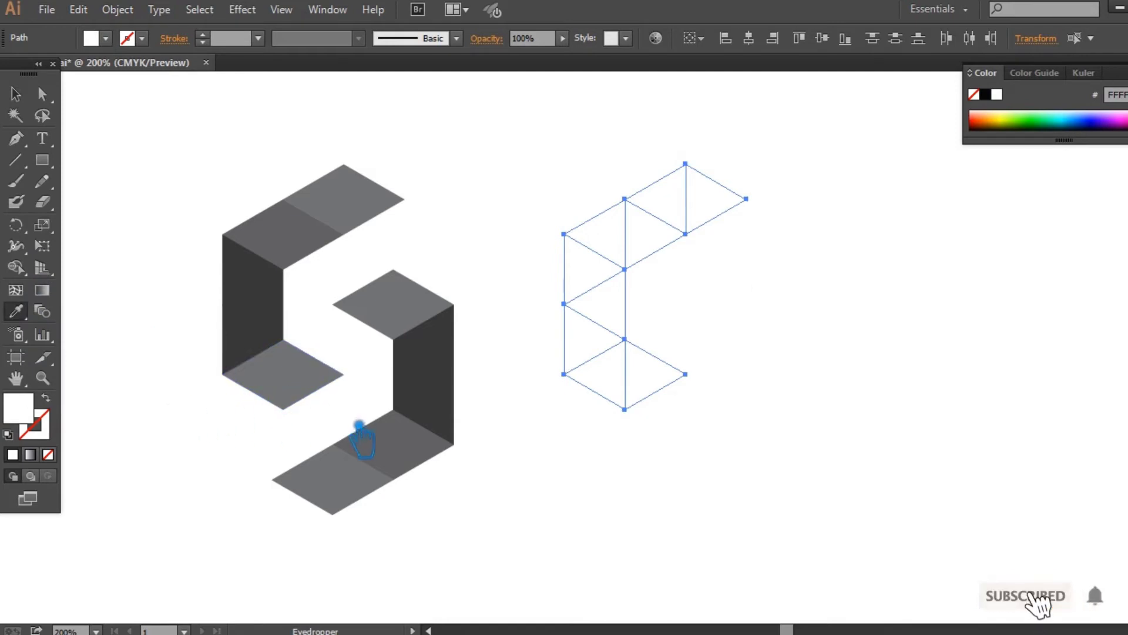
{"action": "double_click", "coordinate": [23, 412]}
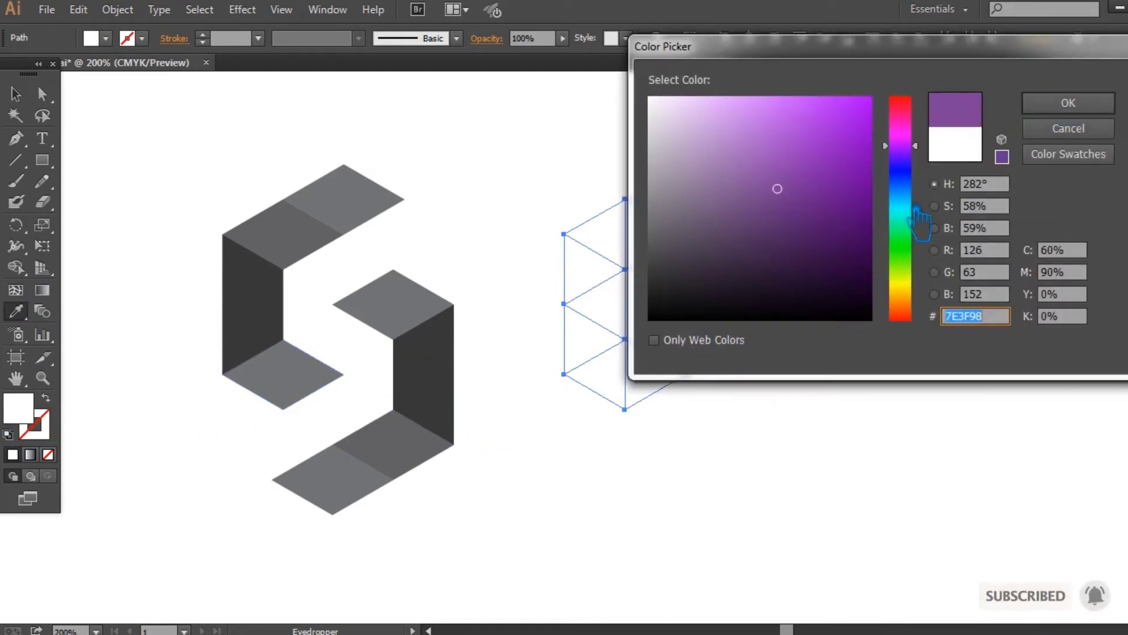
{"action": "left_click", "coordinate": [908, 204]}
{"action": "left_click", "coordinate": [1069, 103]}
{"action": "left_click", "coordinate": [15, 94]}
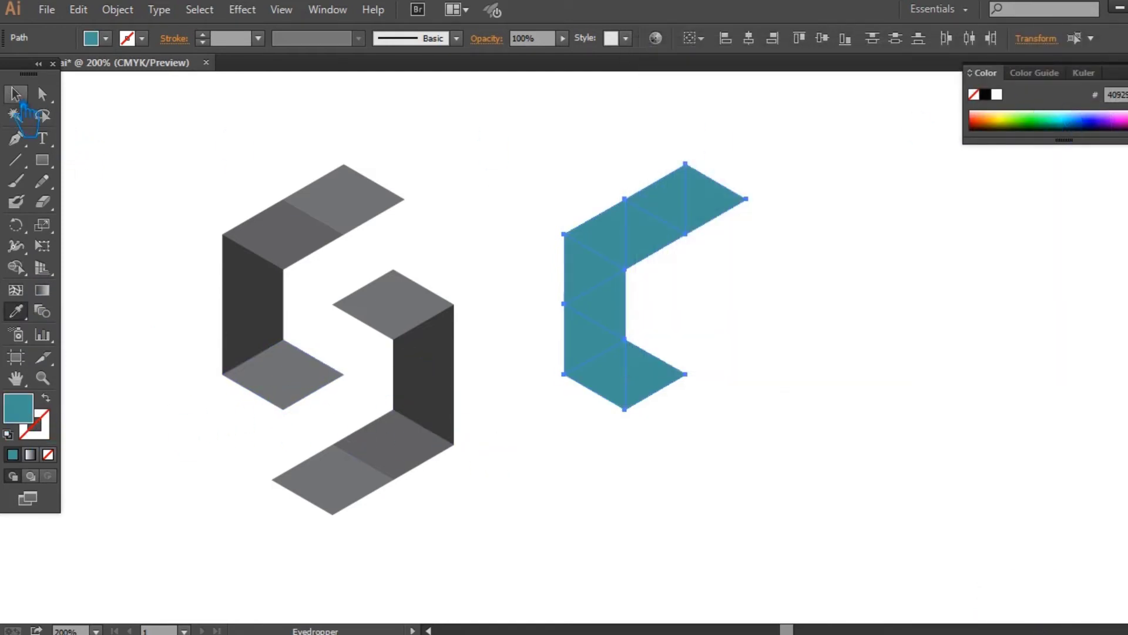
{"action": "left_click", "coordinate": [894, 284]}
{"action": "left_click", "coordinate": [733, 210]}
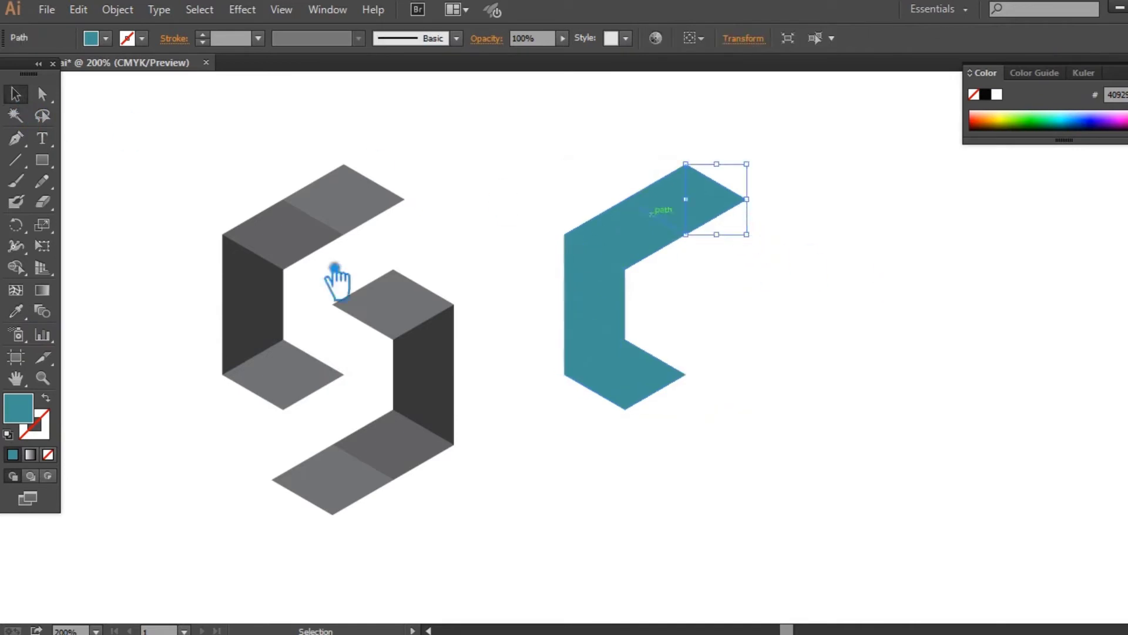
{"action": "double_click", "coordinate": [29, 422]}
Step: Lighten the small triangle to light cyan and sample that colour onto the upper parallelogram
{"action": "mouse_move", "coordinate": [775, 192]}
{"action": "left_mouse_down"}
{"action": "mouse_move", "coordinate": [844, 221]}
{"action": "mouse_move", "coordinate": [846, 123]}
{"action": "left_mouse_up"}
{"action": "left_click", "coordinate": [1058, 103]}
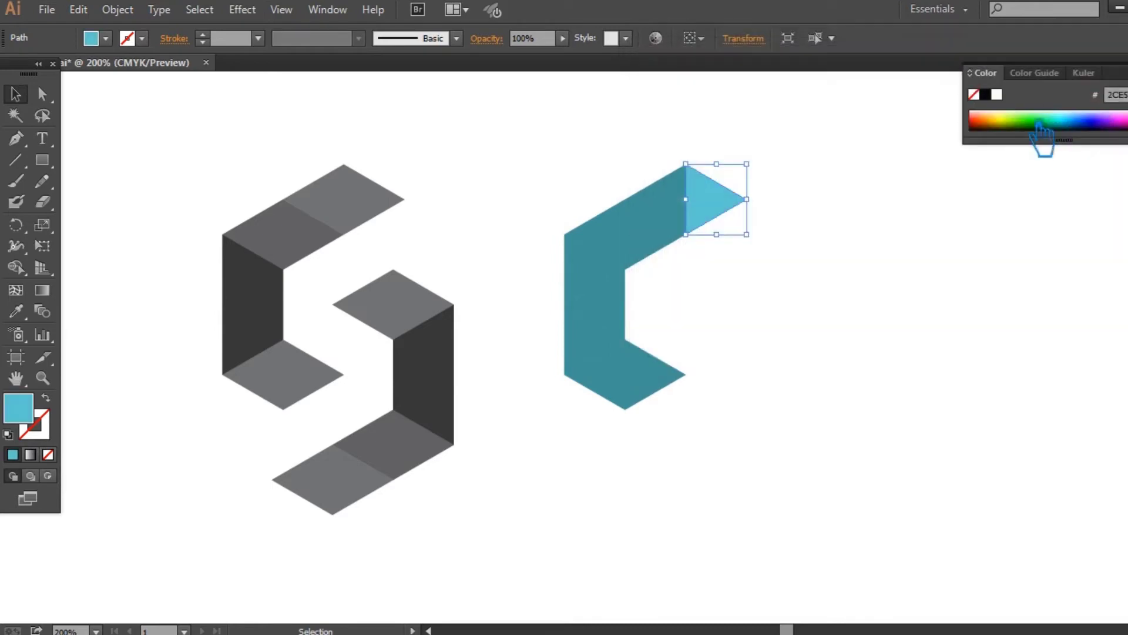
{"action": "left_click", "coordinate": [859, 206]}
{"action": "left_click", "coordinate": [683, 222]}
{"action": "key", "text": "i"}
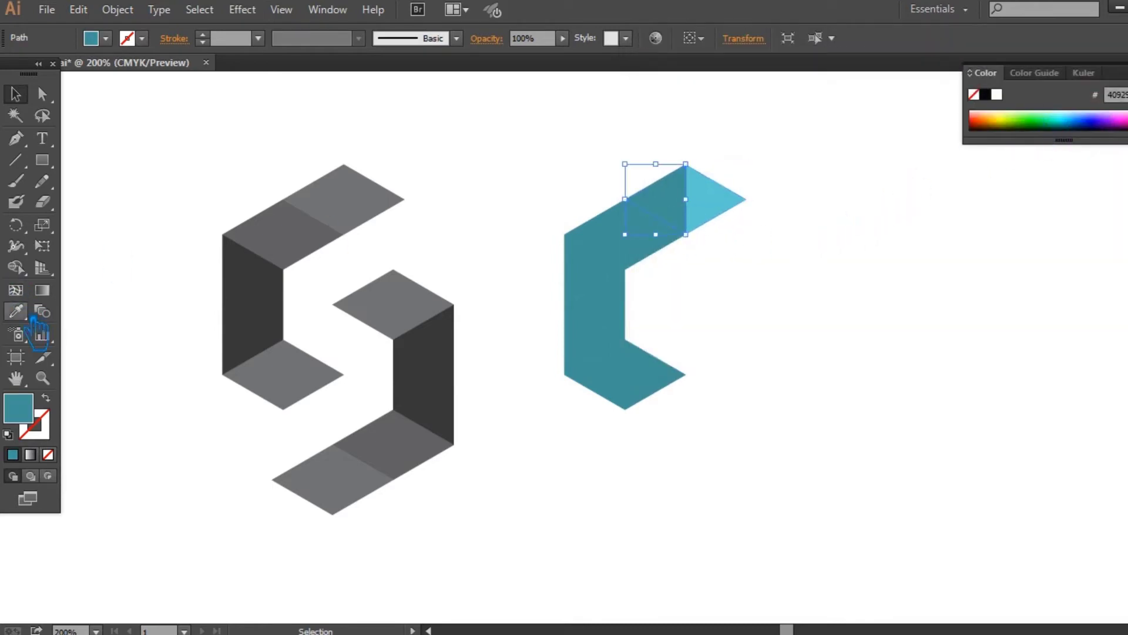
{"action": "left_click", "coordinate": [715, 219]}
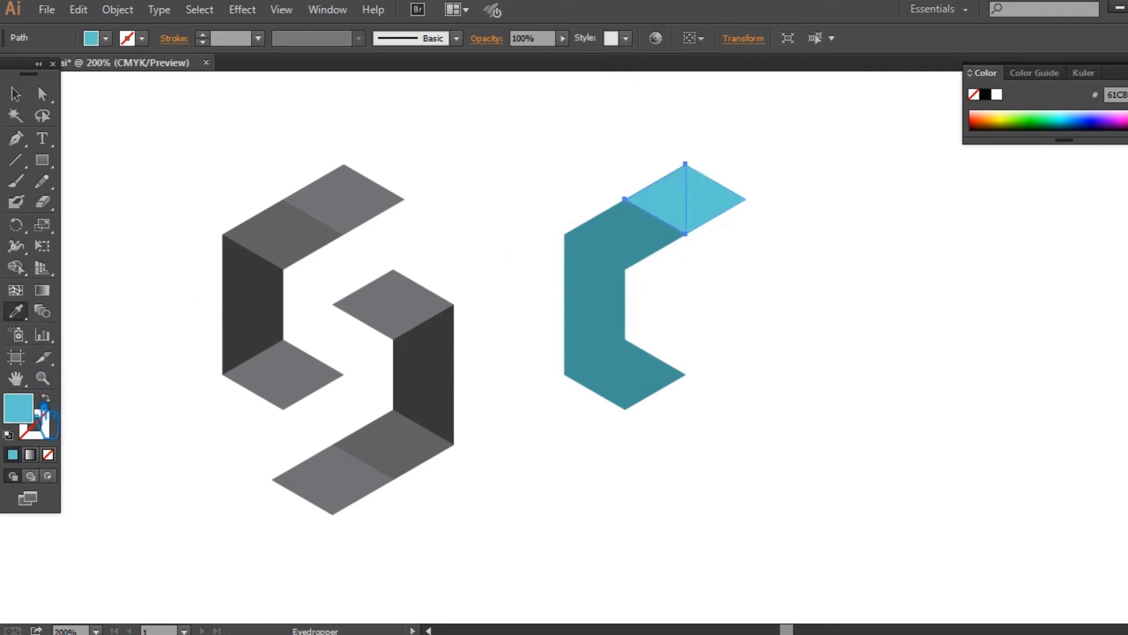
{"action": "double_click", "coordinate": [43, 411]}
{"action": "left_click", "coordinate": [855, 151]}
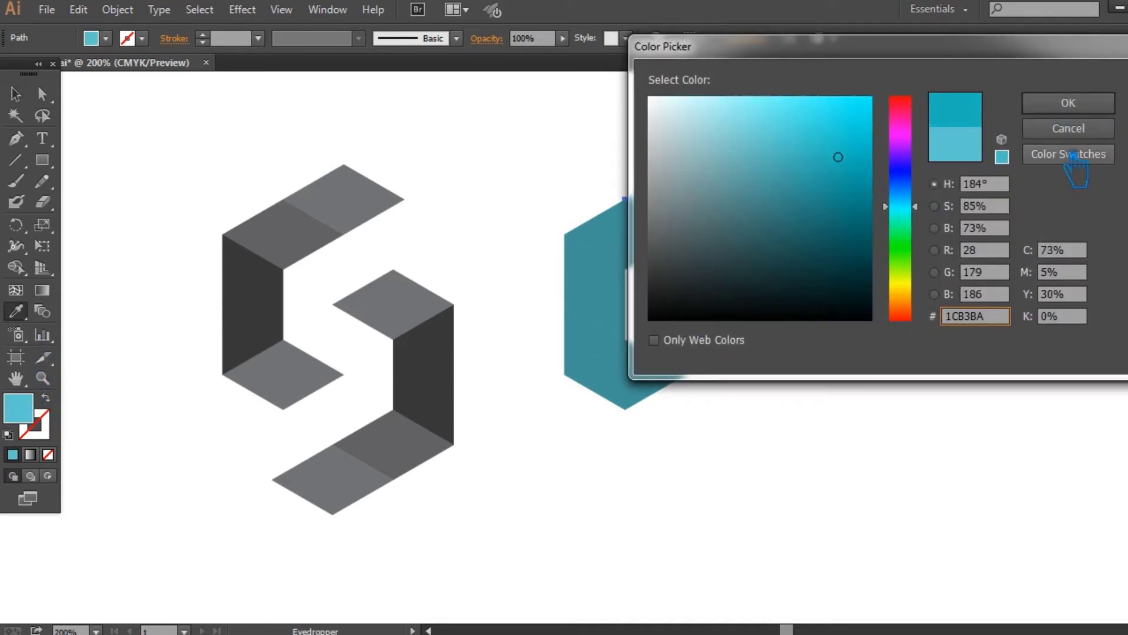
{"action": "left_click", "coordinate": [1068, 128]}
Step: Make the top rhombus a brighter, fully saturated cyan
{"action": "left_click", "coordinate": [16, 95]}
{"action": "left_click", "coordinate": [725, 214]}
{"action": "double_click", "coordinate": [26, 411]}
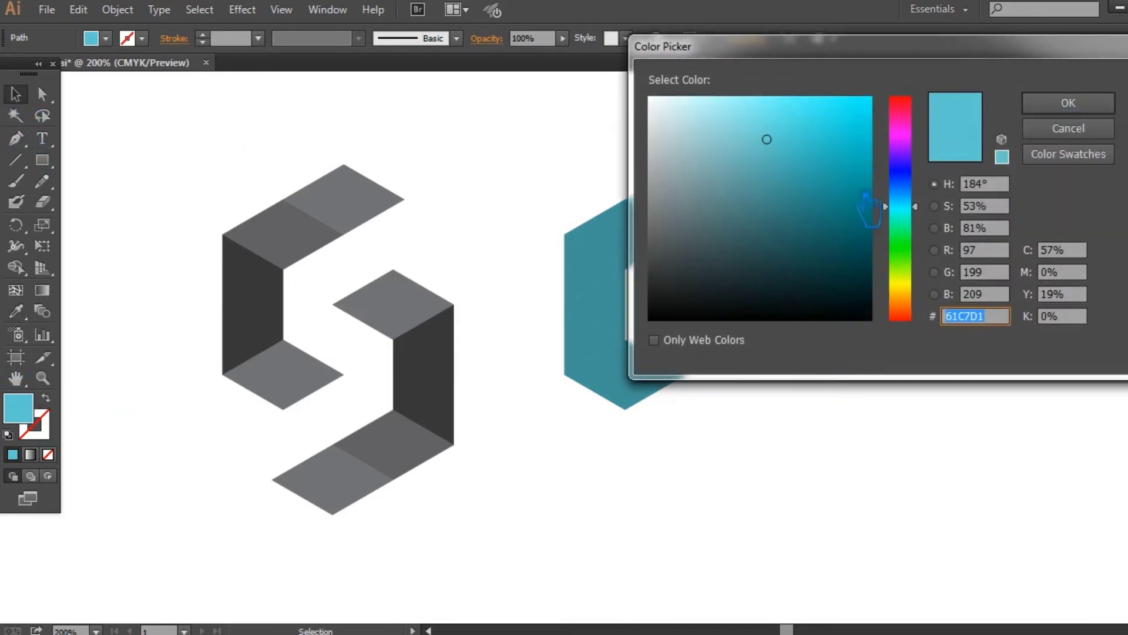
{"action": "left_click", "coordinate": [871, 128]}
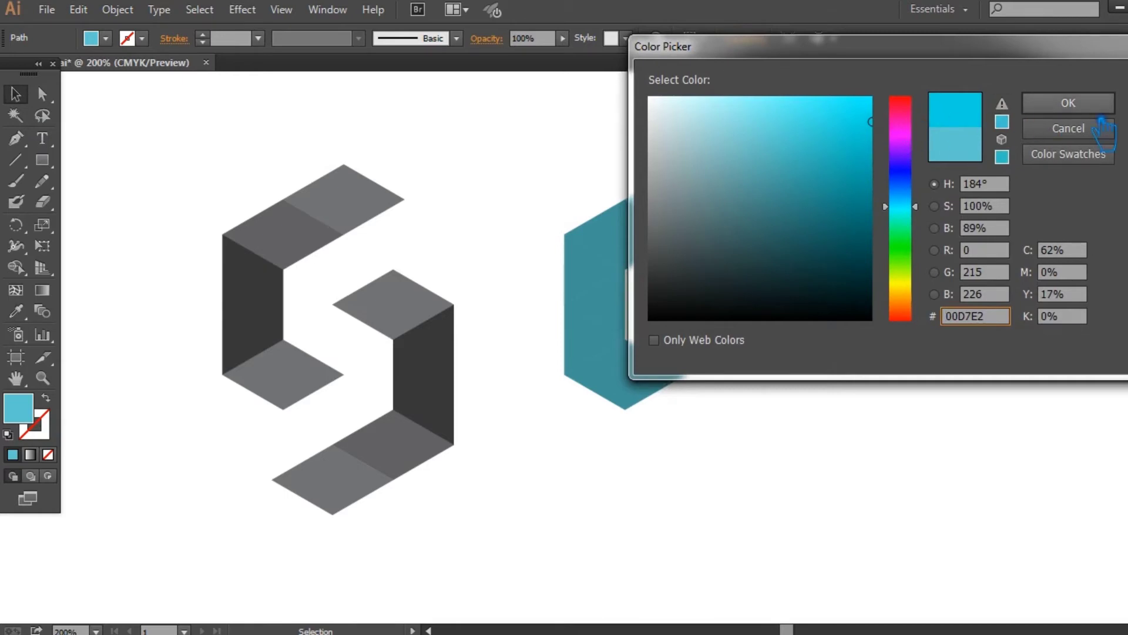
{"action": "left_click", "coordinate": [1069, 103]}
Step: Give the top rhombus's left half a deeper cyan fill of 00AAB7
{"action": "left_click", "coordinate": [669, 203]}
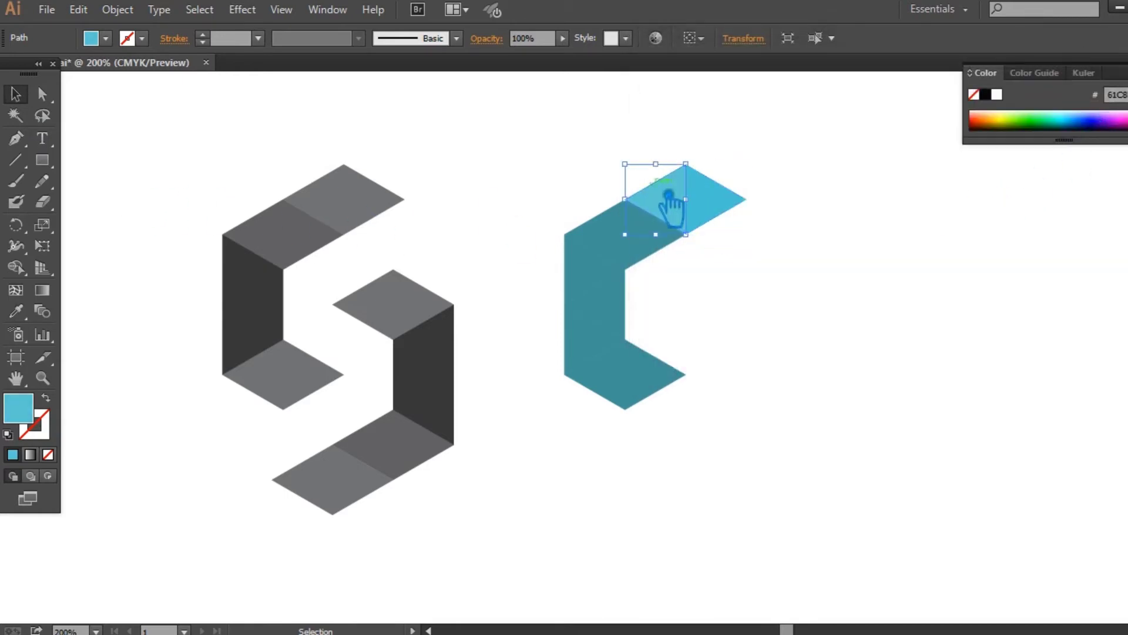
{"action": "left_click", "coordinate": [16, 311]}
{"action": "left_click", "coordinate": [727, 199]}
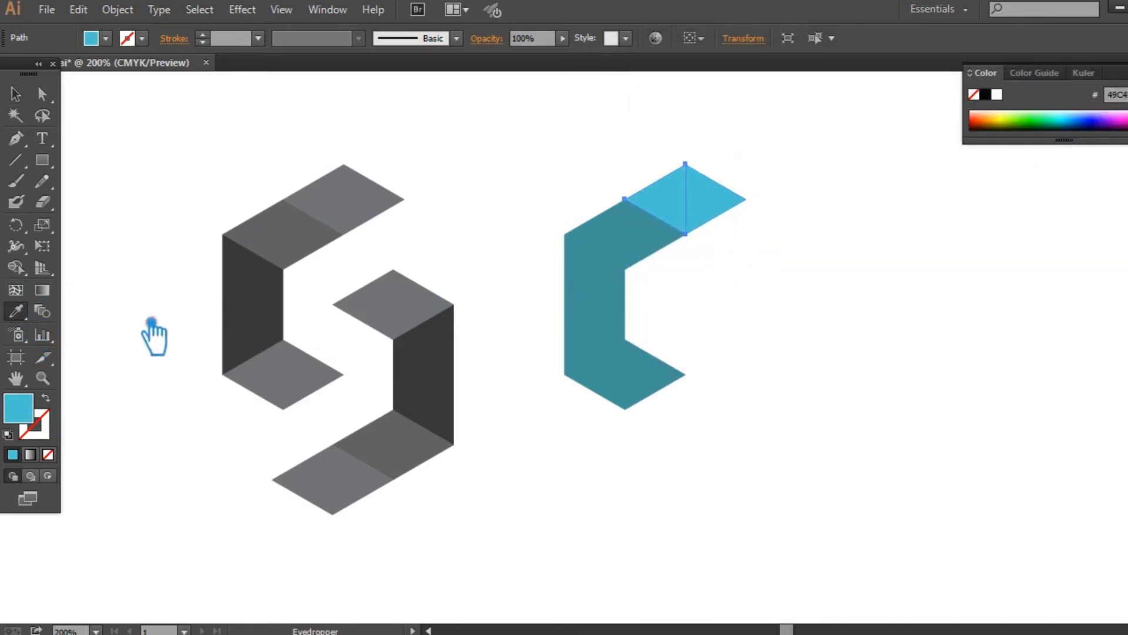
{"action": "double_click", "coordinate": [34, 421]}
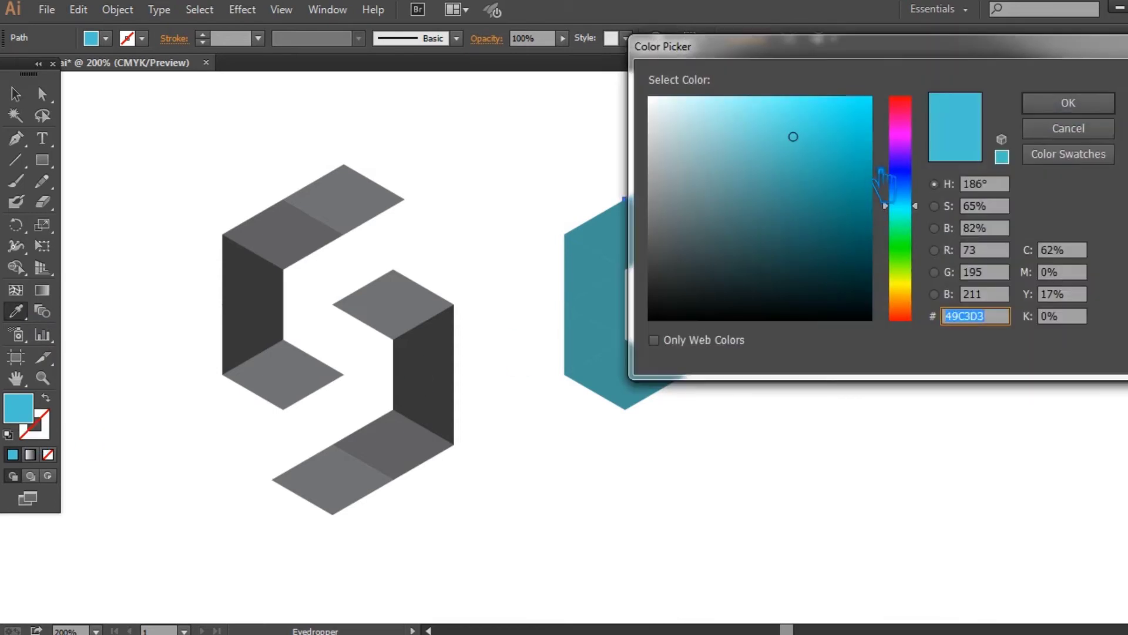
{"action": "type", "text": "00AAB7"}
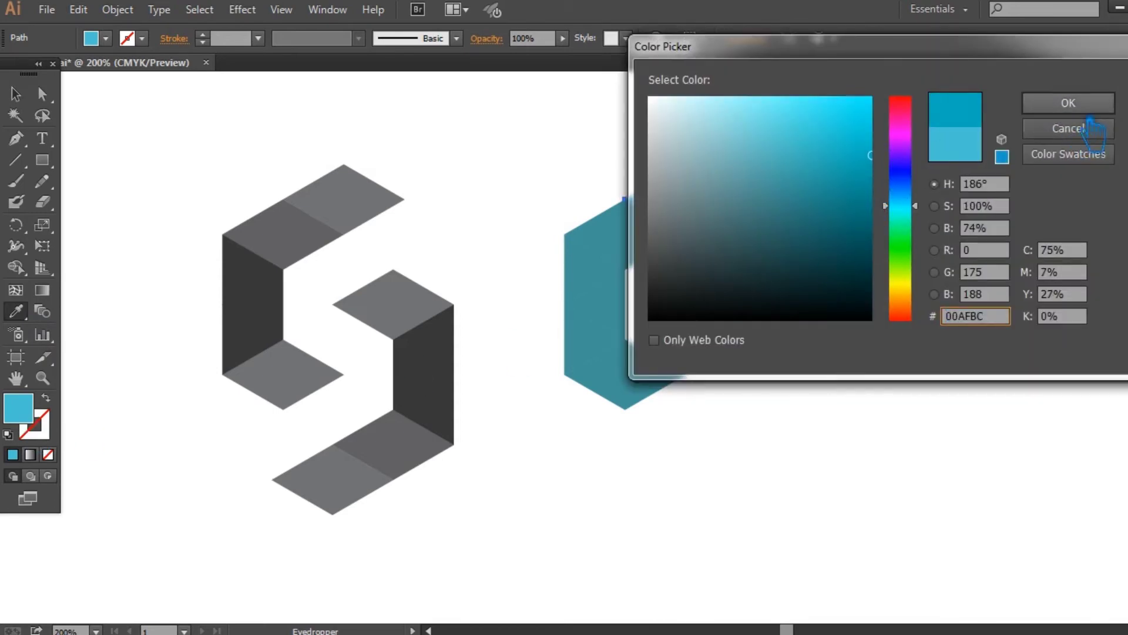
{"action": "left_click", "coordinate": [1069, 103]}
{"action": "left_click", "coordinate": [16, 94]}
{"action": "left_click", "coordinate": [213, 104]}
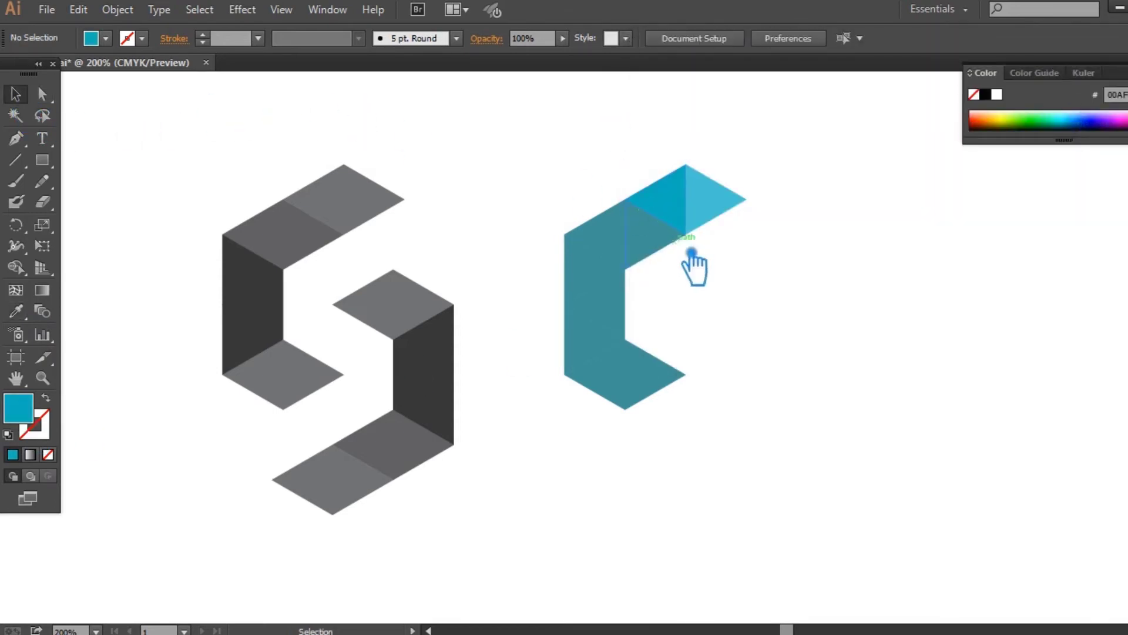
Step: Give the middle teal triangle a slightly darker version of the top piece's cyan
{"action": "left_click", "coordinate": [680, 259]}
{"action": "left_click", "coordinate": [15, 311]}
{"action": "left_click", "coordinate": [676, 209]}
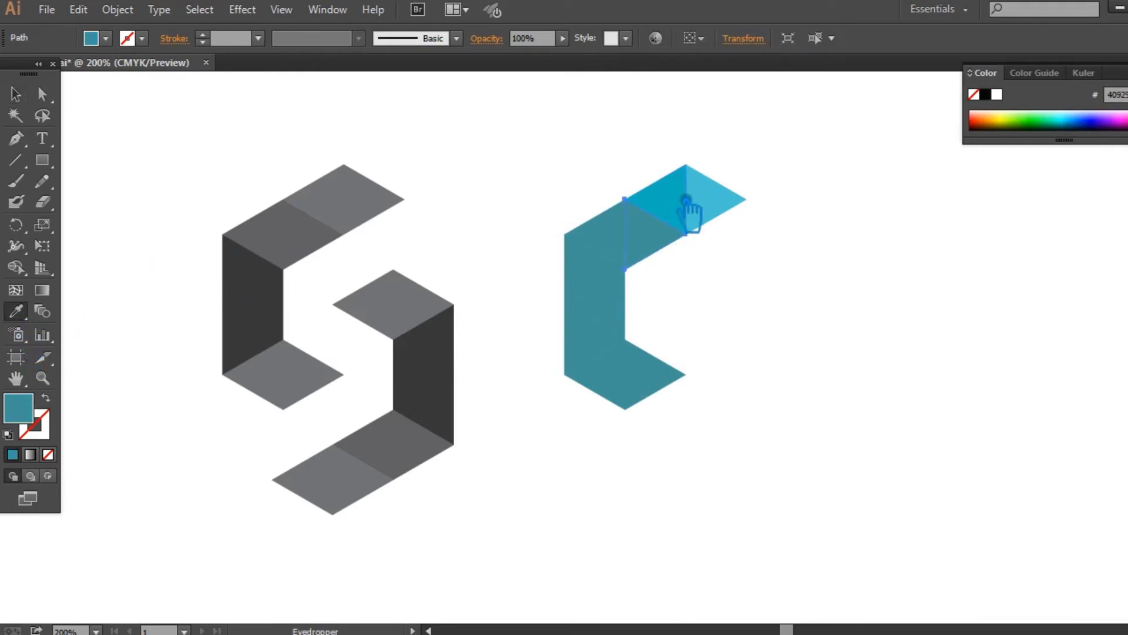
{"action": "double_click", "coordinate": [18, 407]}
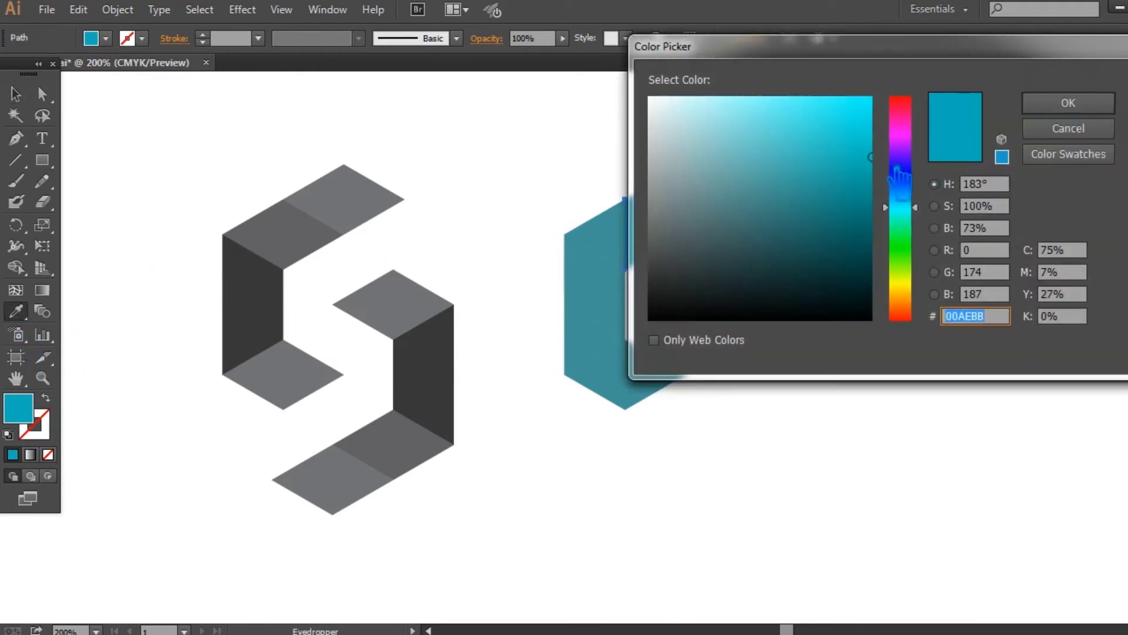
{"action": "left_click_drag", "start_coordinate": [888, 170], "coordinate": [905, 194]}
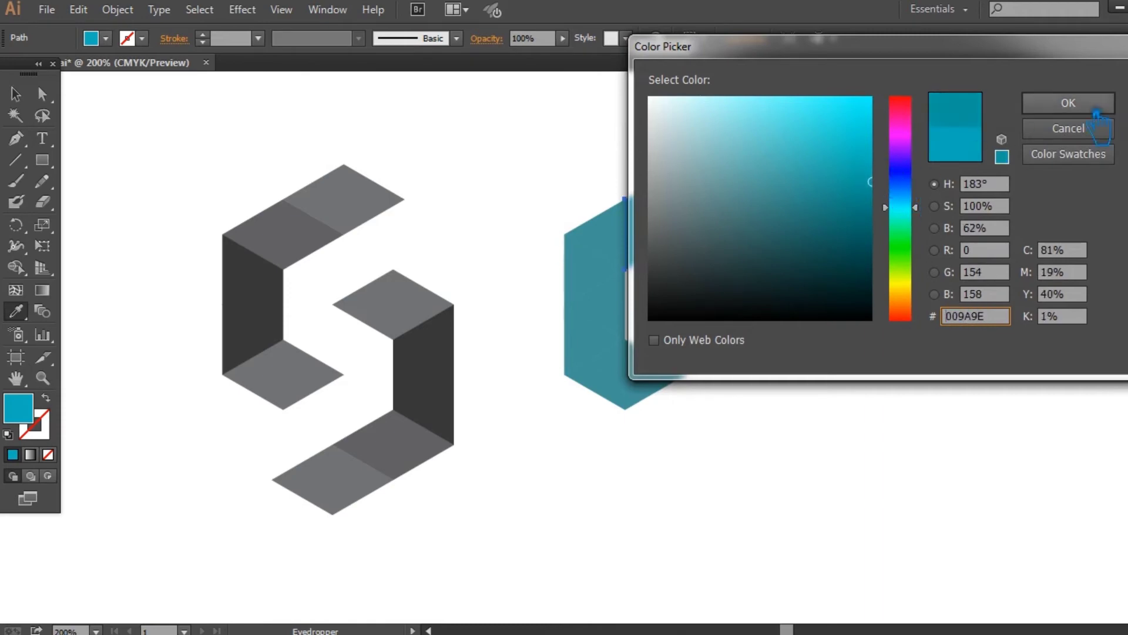
{"action": "left_click", "coordinate": [1068, 103]}
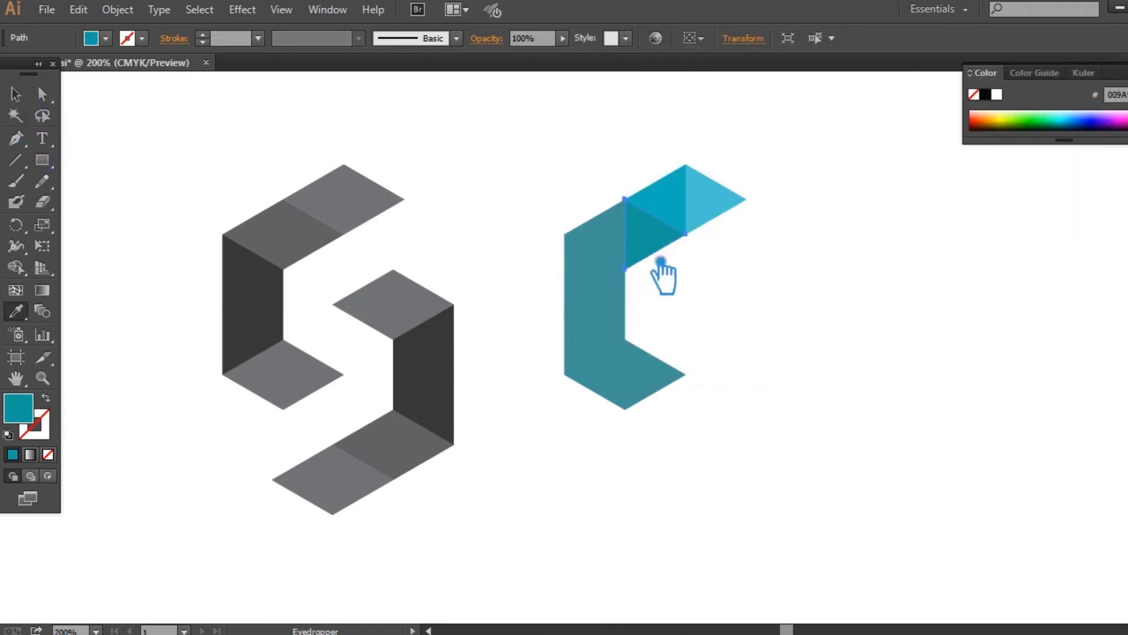
Step: Fill the upper-left quad with a deep teal, 007777
{"action": "left_click", "coordinate": [17, 94]}
{"action": "left_click", "coordinate": [599, 246]}
{"action": "left_click", "coordinate": [16, 311]}
{"action": "left_click", "coordinate": [668, 243]}
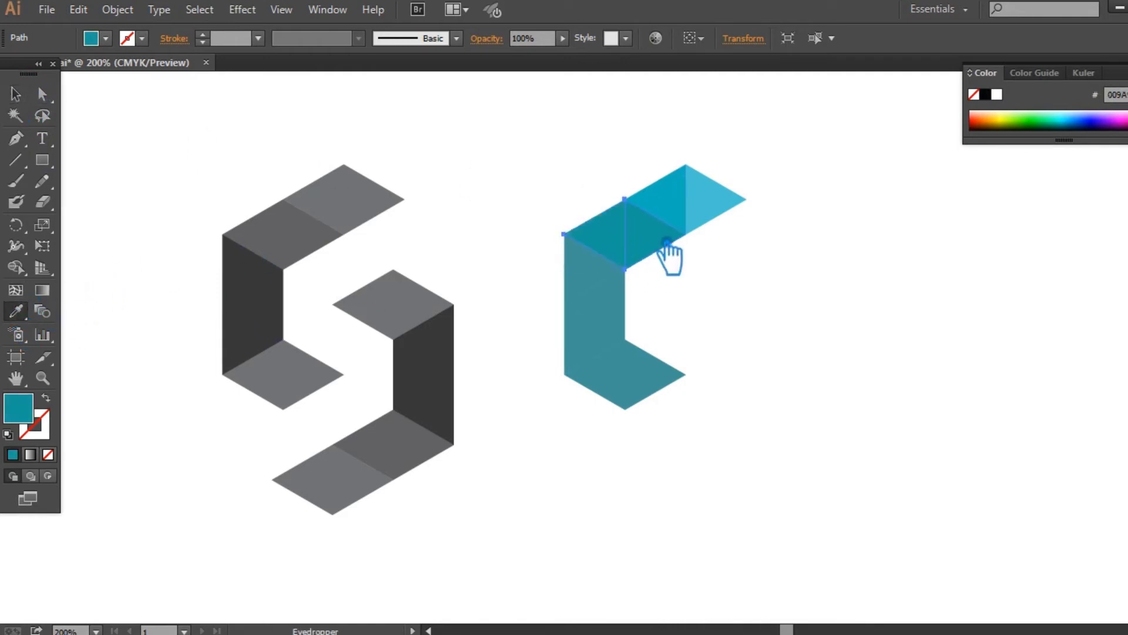
{"action": "double_click", "coordinate": [21, 411]}
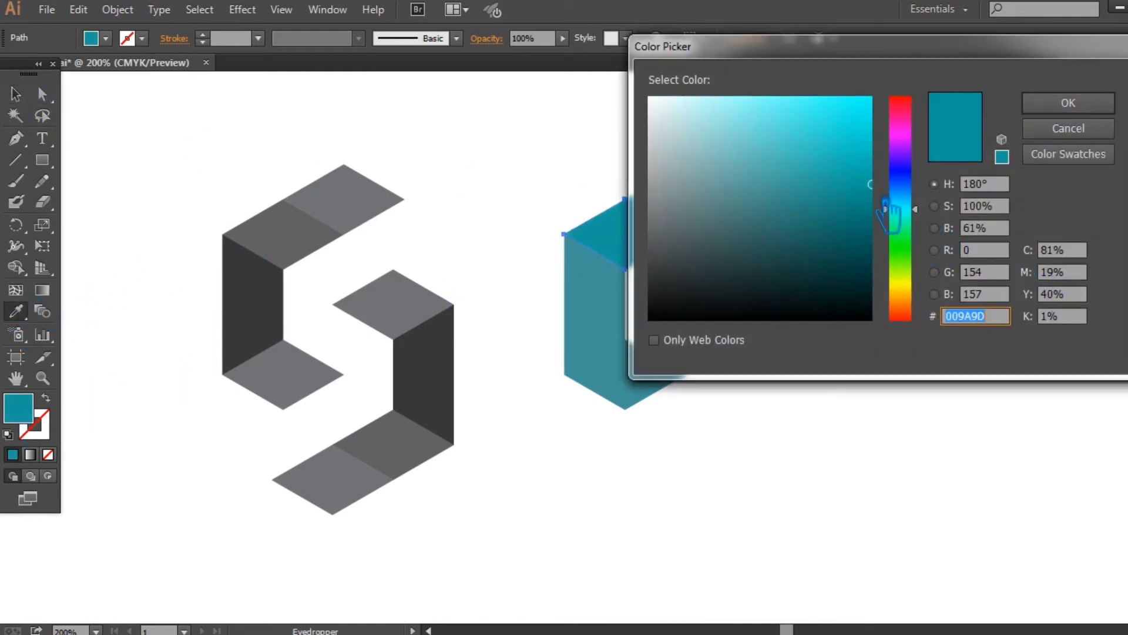
{"action": "left_click_drag", "start_coordinate": [886, 202], "coordinate": [911, 221]}
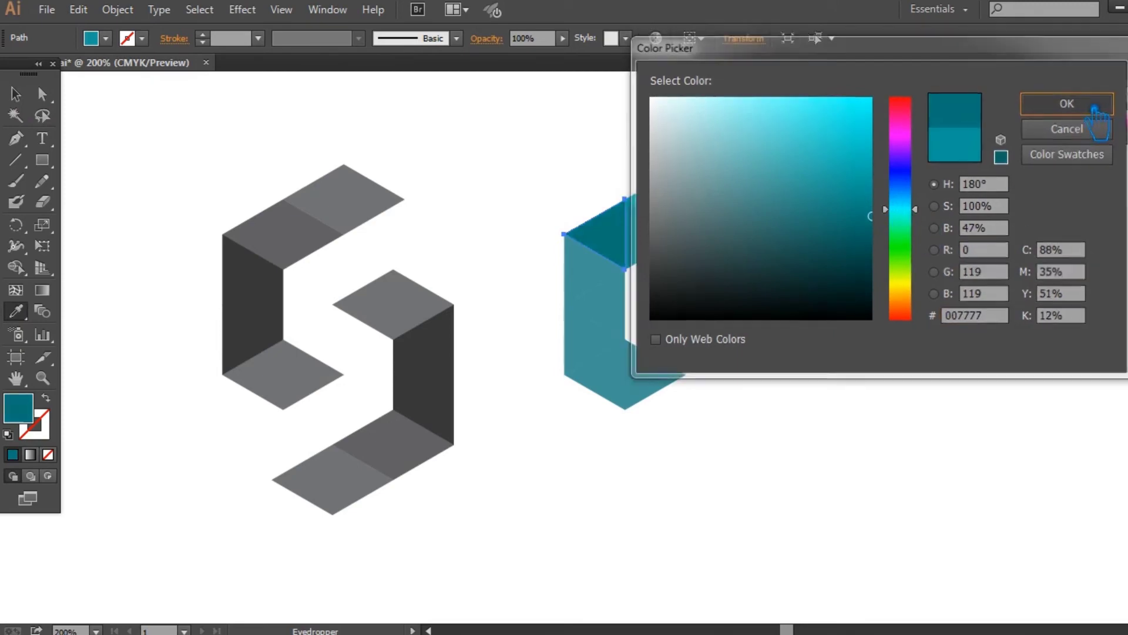
{"action": "left_click", "coordinate": [1068, 103]}
Step: Resample the medium teal onto the top-left face and darken it slightly
{"action": "double_click", "coordinate": [26, 417]}
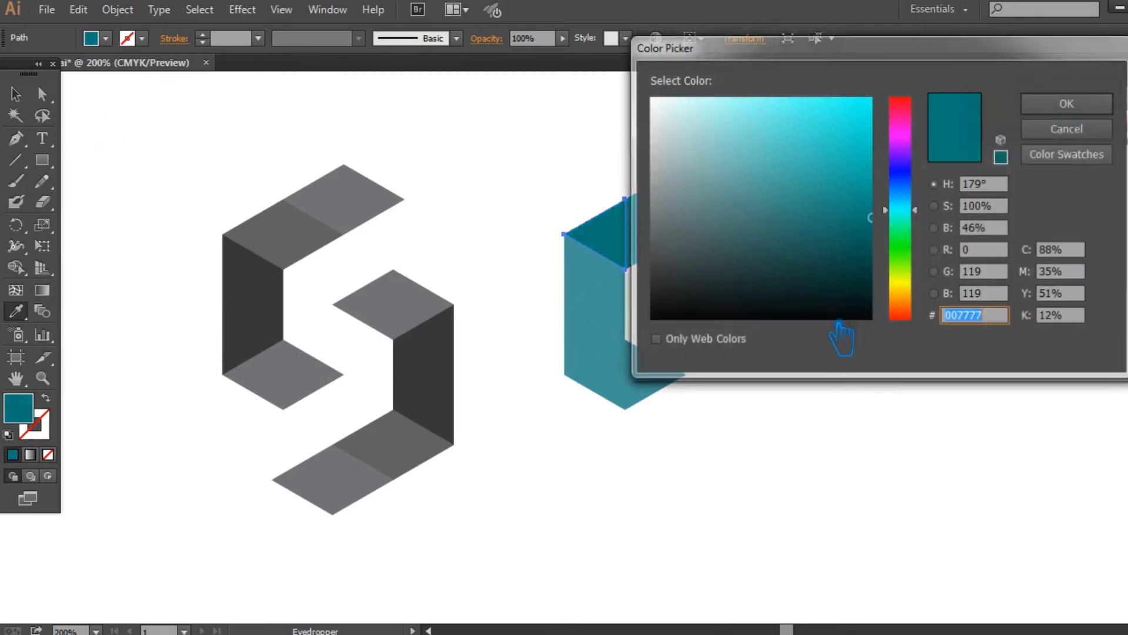
{"action": "left_click_drag", "start_coordinate": [835, 59], "coordinate": [1006, 41]}
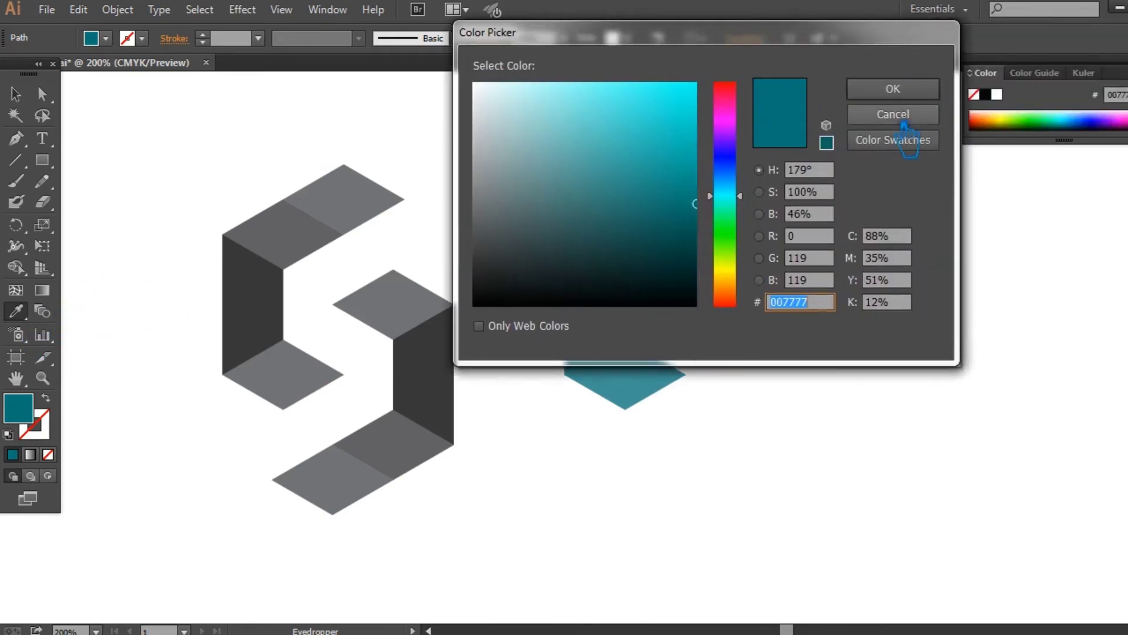
{"action": "left_click", "coordinate": [893, 114]}
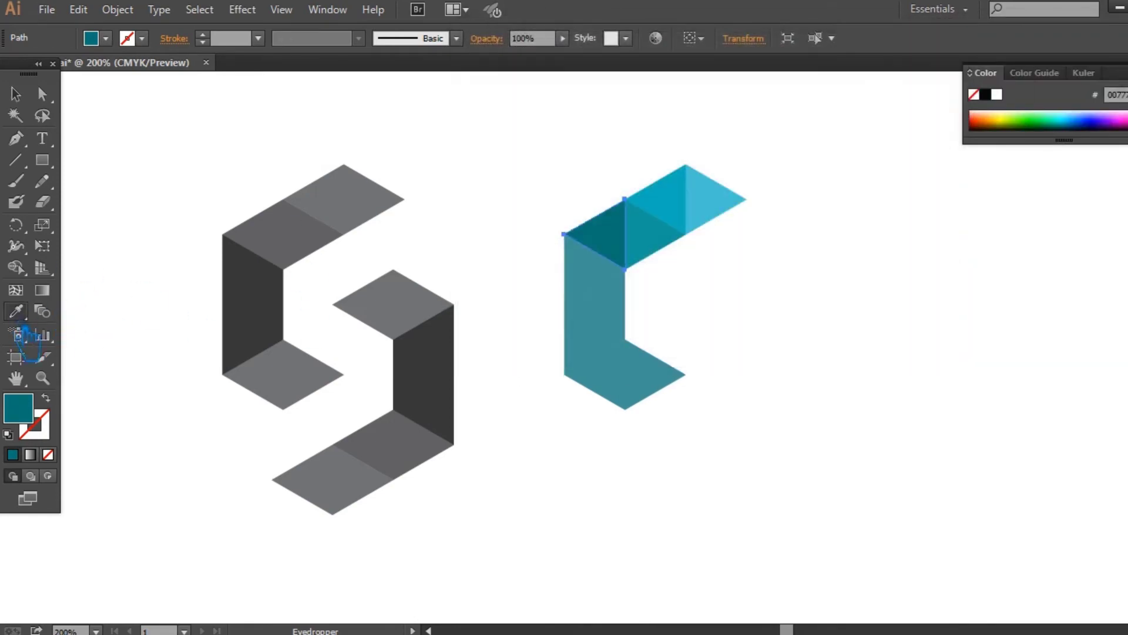
{"action": "left_click", "coordinate": [665, 242]}
{"action": "double_click", "coordinate": [38, 415]}
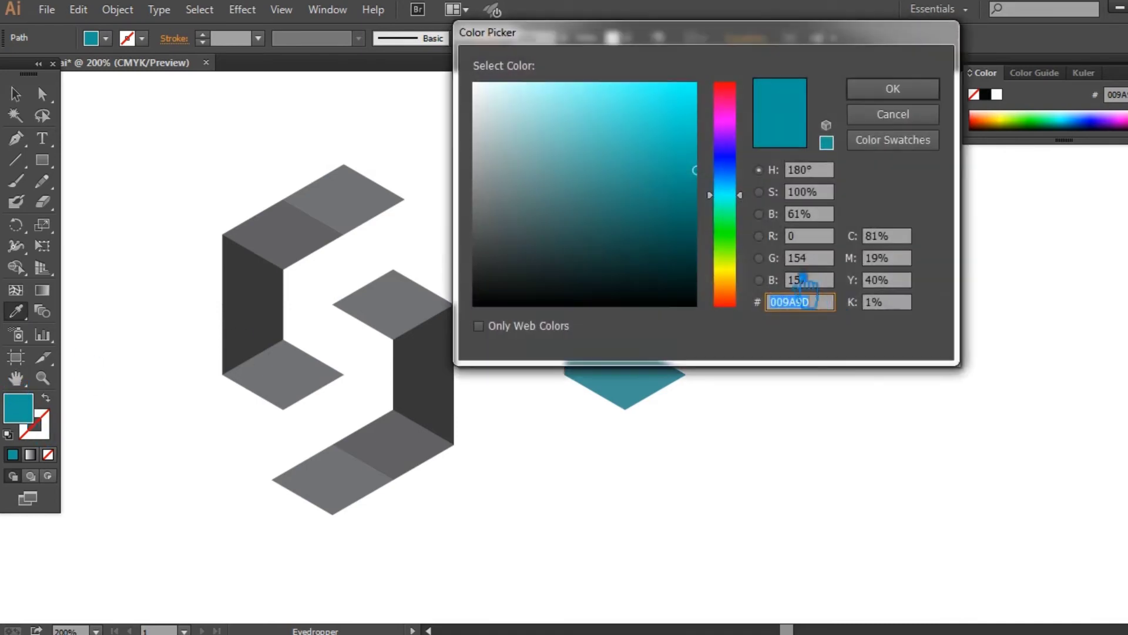
{"action": "mouse_move", "coordinate": [706, 192]}
{"action": "left_mouse_down"}
{"action": "mouse_move", "coordinate": [770, 194]}
{"action": "mouse_move", "coordinate": [719, 206]}
{"action": "left_mouse_up"}
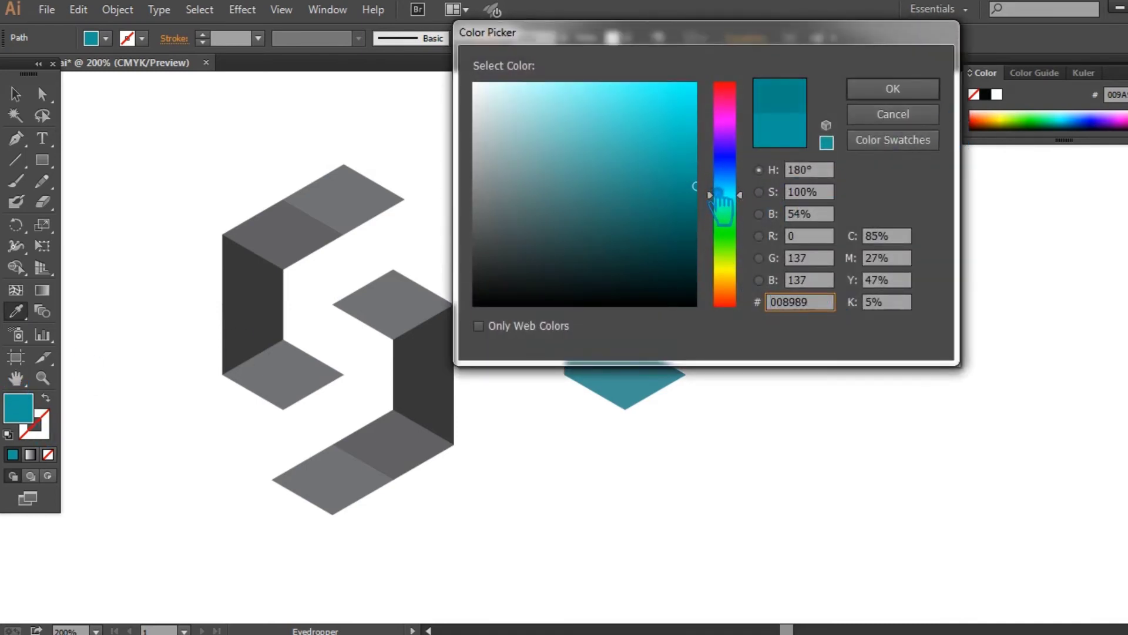
{"action": "left_click", "coordinate": [893, 88]}
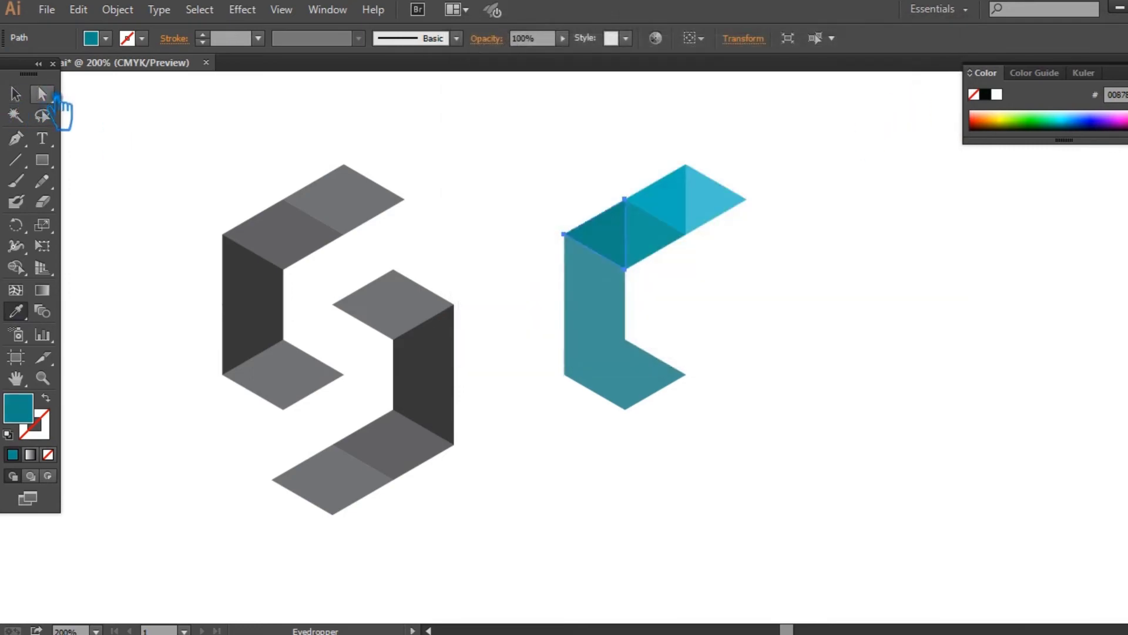
Step: Give the upper stem facet of the teal C a darker sampled teal
{"action": "left_click", "coordinate": [16, 94]}
{"action": "left_click", "coordinate": [420, 139]}
{"action": "left_click", "coordinate": [611, 288]}
{"action": "left_click", "coordinate": [16, 311]}
{"action": "left_click", "coordinate": [621, 262]}
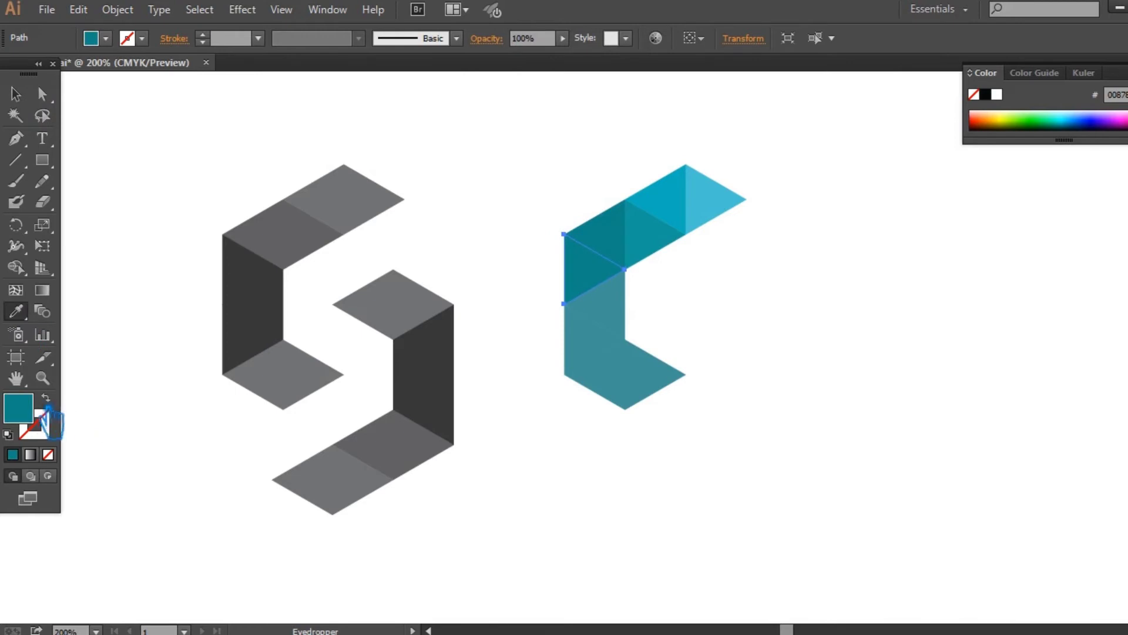
{"action": "double_click", "coordinate": [23, 410]}
{"action": "left_click_drag", "start_coordinate": [711, 200], "coordinate": [723, 202]}
{"action": "left_click", "coordinate": [894, 89]}
Step: Fill the next facet down the stem with teal 016D67
{"action": "left_click", "coordinate": [15, 93]}
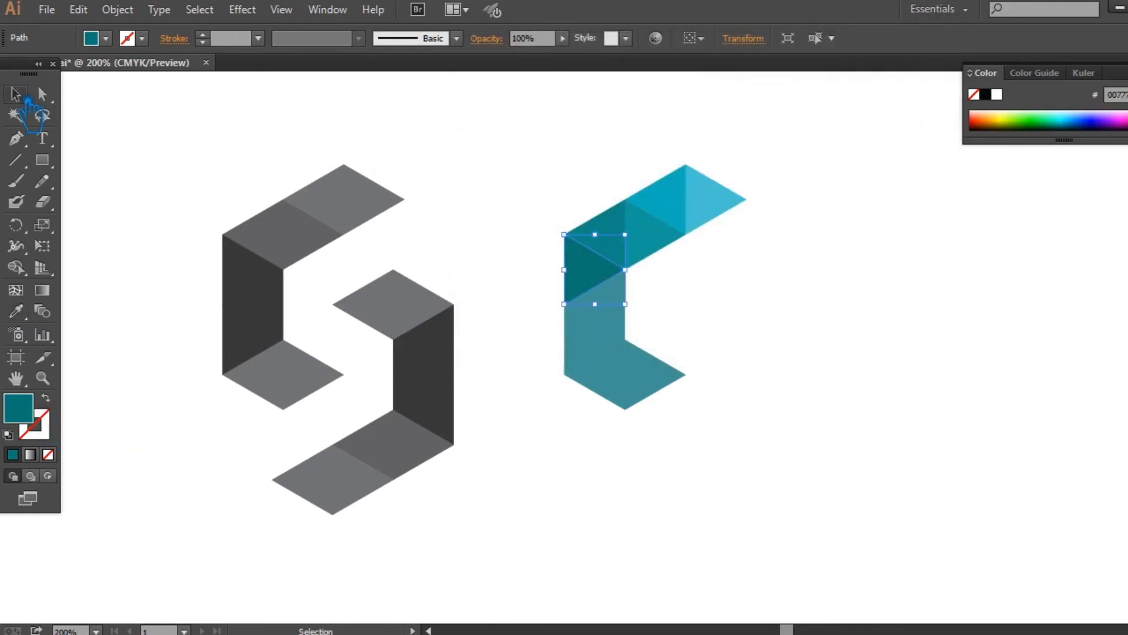
{"action": "left_click", "coordinate": [574, 337]}
{"action": "key", "text": "i"}
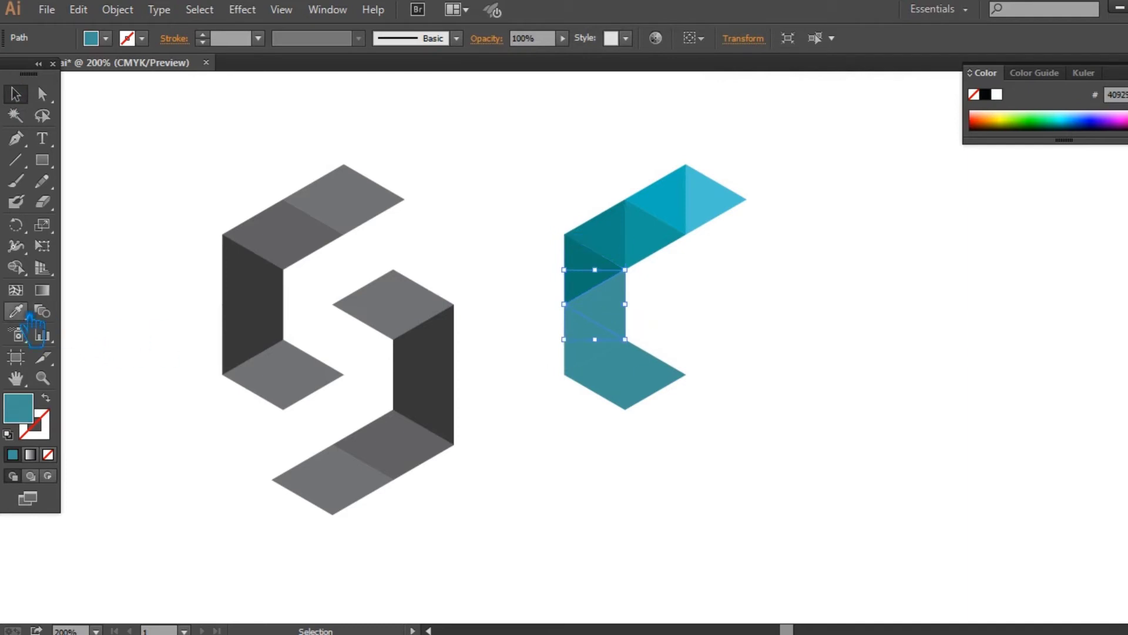
{"action": "left_click", "coordinate": [618, 283]}
{"action": "double_click", "coordinate": [18, 407]}
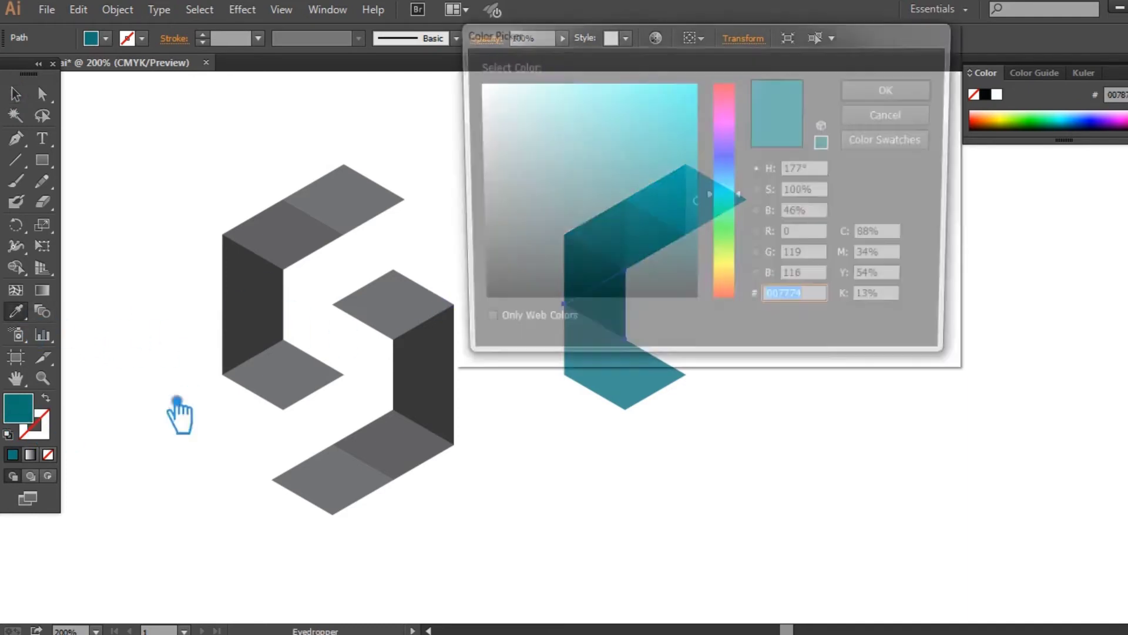
{"action": "type", "text": "016D67"}
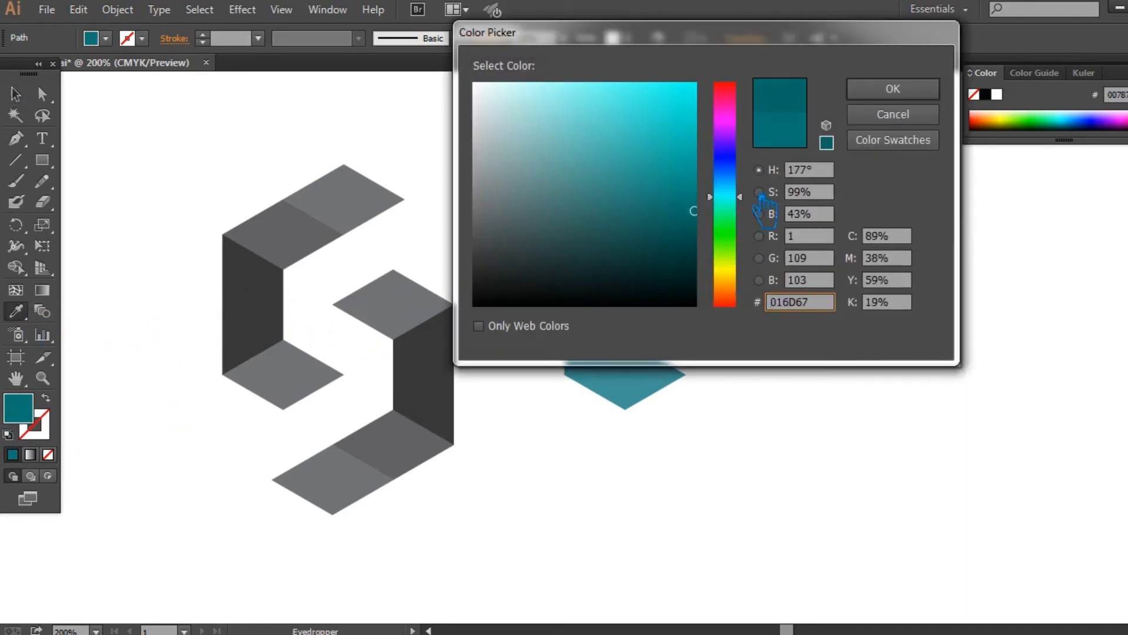
{"action": "key", "text": "Return"}
Step: Fill the lower stem facet with the darker teal 00635C
{"action": "left_click", "coordinate": [15, 95]}
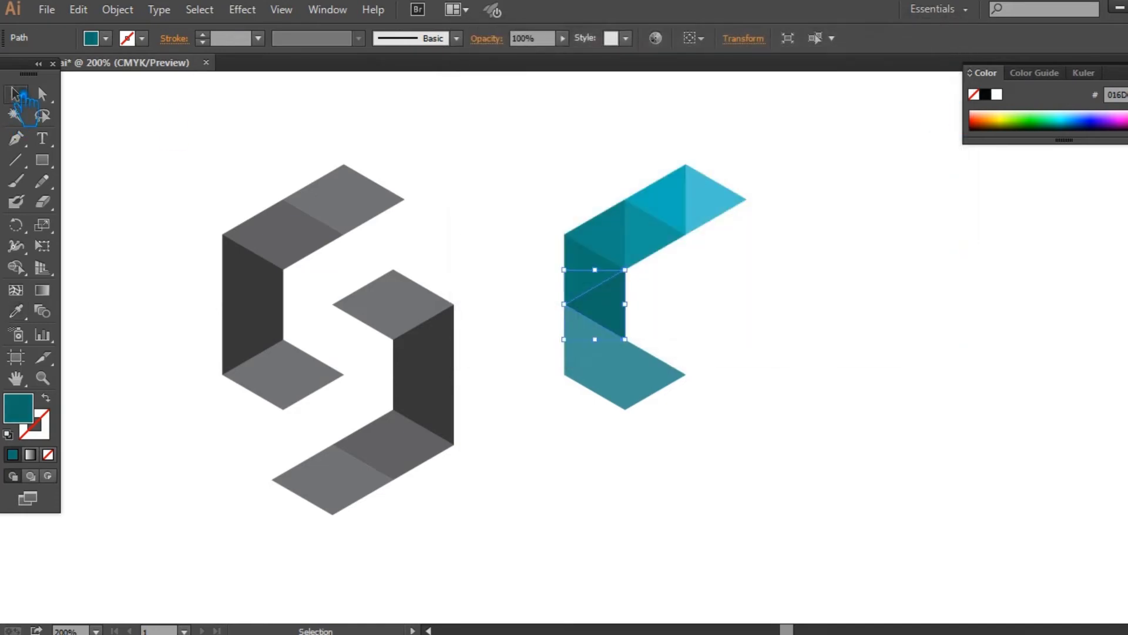
{"action": "left_click", "coordinate": [583, 371]}
{"action": "left_click", "coordinate": [16, 311]}
{"action": "left_click", "coordinate": [620, 317]}
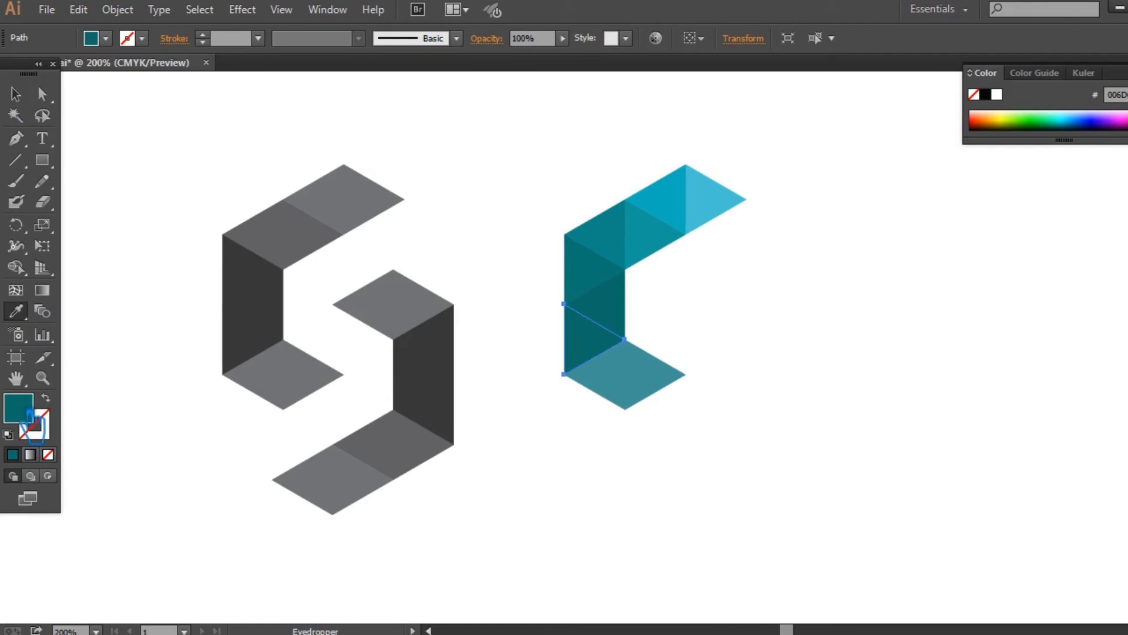
{"action": "double_click", "coordinate": [26, 412]}
{"action": "left_click_drag", "start_coordinate": [714, 221], "coordinate": [711, 223]}
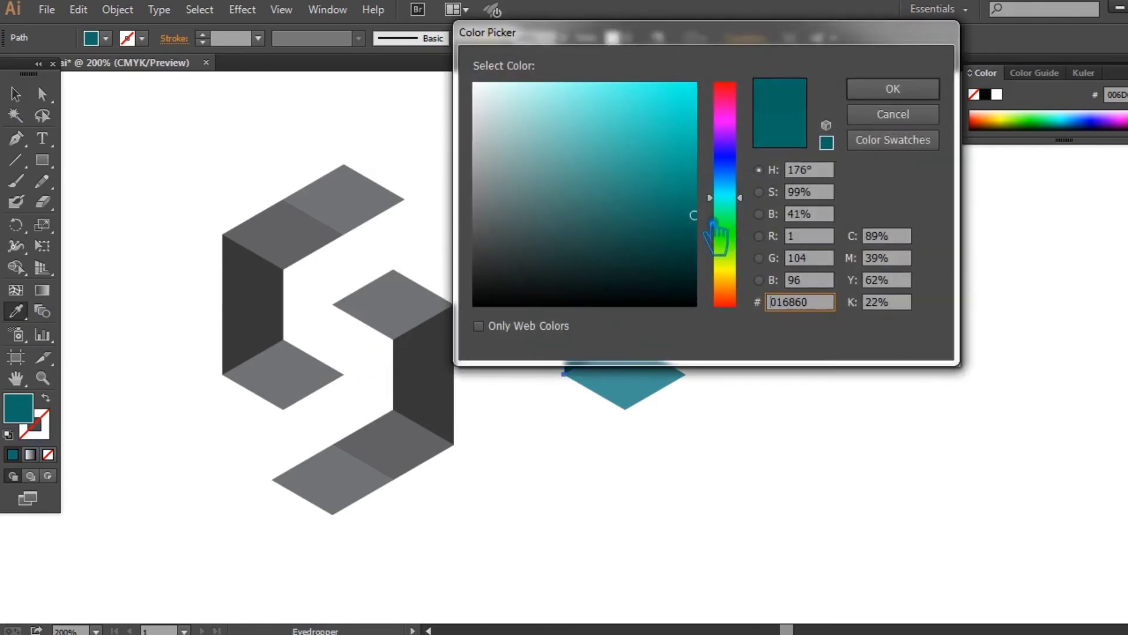
{"action": "left_click", "coordinate": [892, 89]}
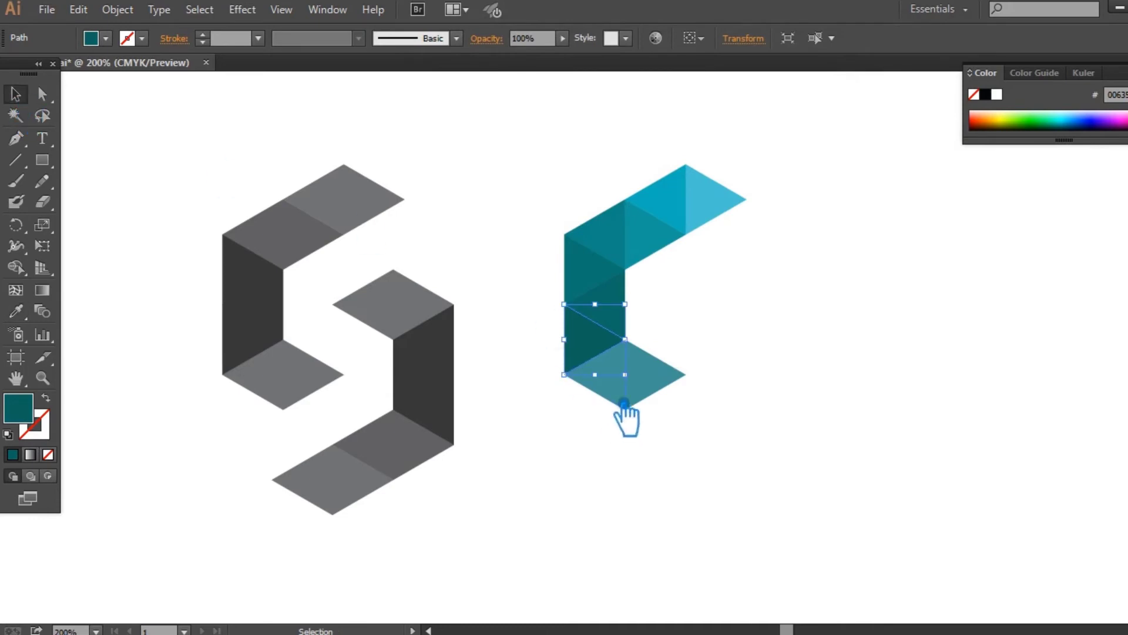
Step: Fill the bottom rhombus of the C with deep teal 00564E
{"action": "left_click", "coordinate": [618, 401]}
{"action": "left_click", "coordinate": [604, 372]}
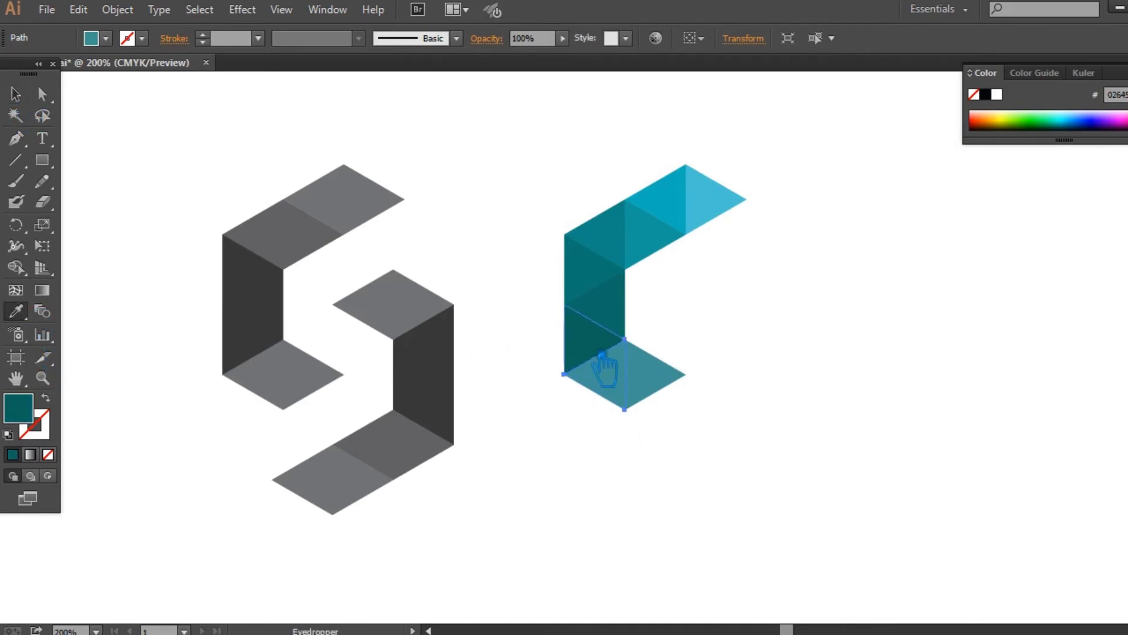
{"action": "double_click", "coordinate": [41, 419]}
{"action": "left_click_drag", "start_coordinate": [712, 236], "coordinate": [721, 235]}
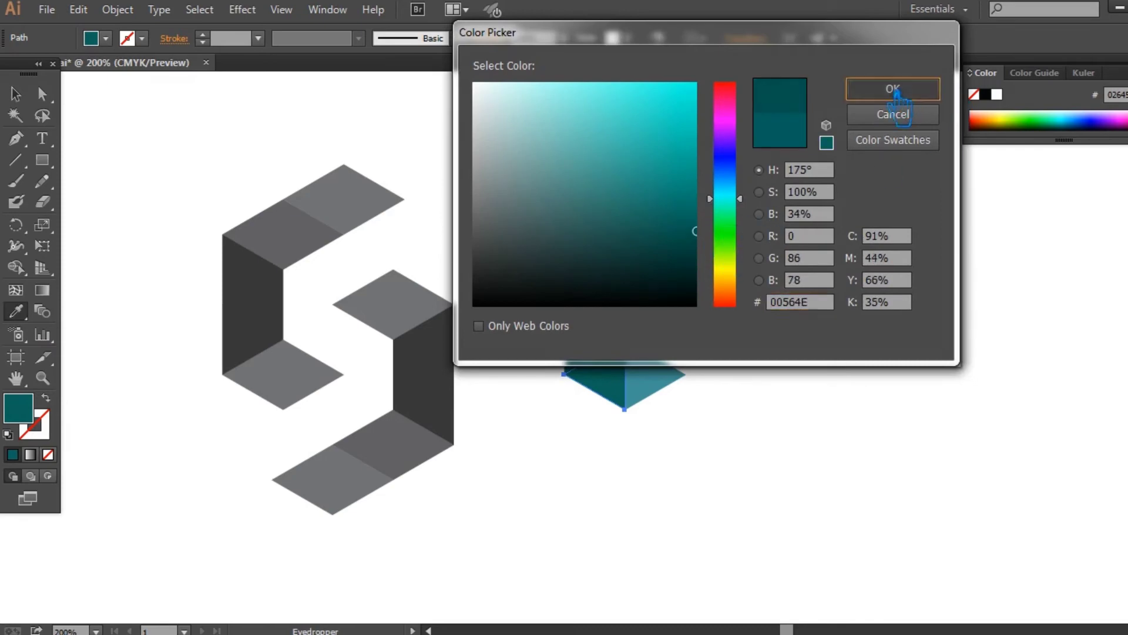
{"action": "left_click", "coordinate": [893, 89]}
Step: Fill the lower-right triangle of the C with dark teal 004C43
{"action": "left_click", "coordinate": [16, 94]}
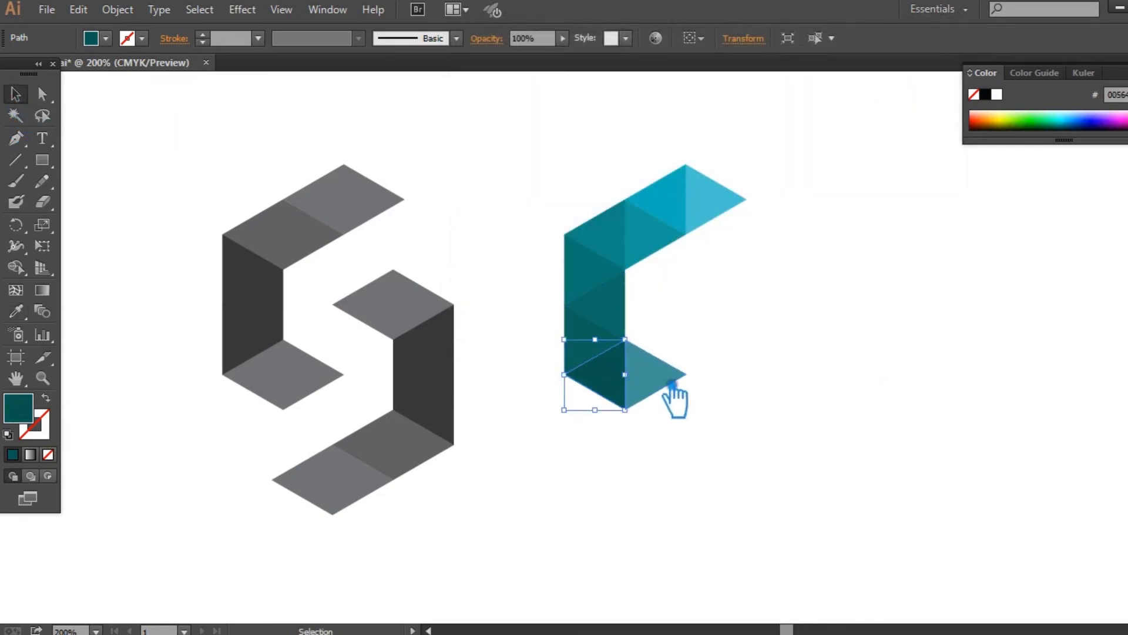
{"action": "left_click", "coordinate": [661, 376]}
{"action": "left_click", "coordinate": [16, 312]}
{"action": "left_click", "coordinate": [605, 376]}
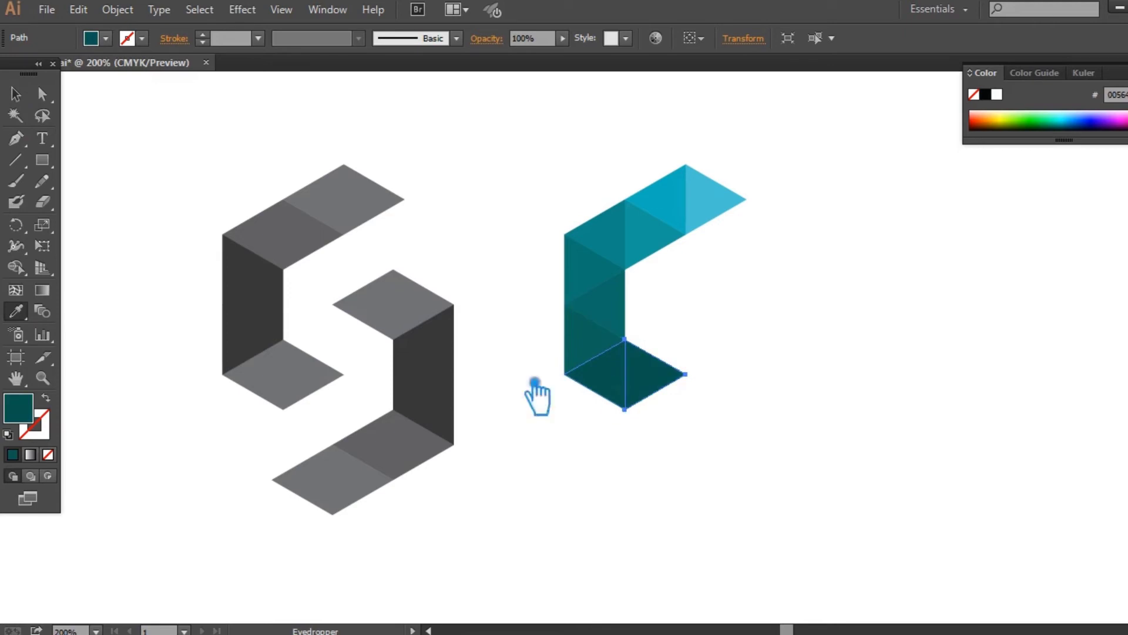
{"action": "double_click", "coordinate": [18, 408]}
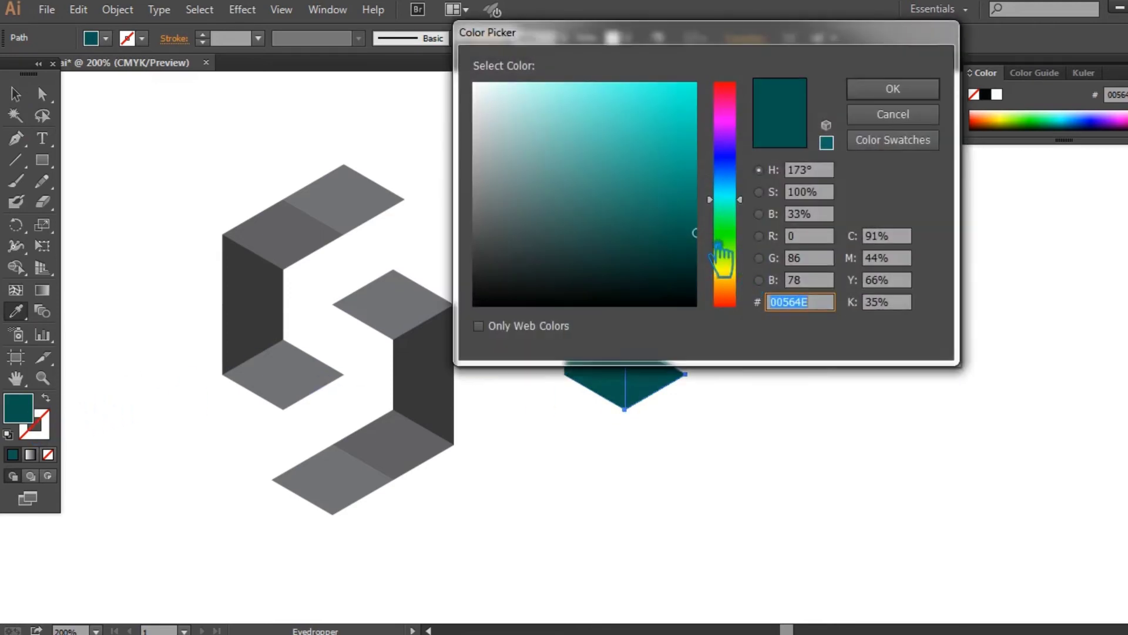
{"action": "left_click_drag", "start_coordinate": [711, 238], "coordinate": [721, 241]}
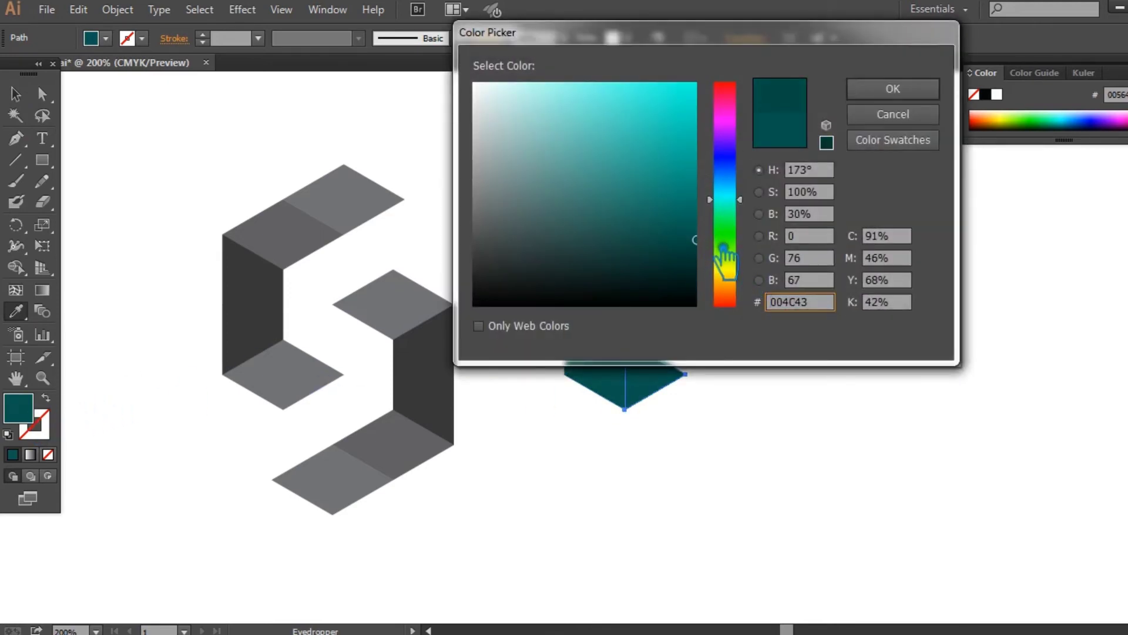
{"action": "left_click", "coordinate": [893, 89]}
Step: Deselect the finished facets and marquee-select every piece of the teal C
{"action": "left_click", "coordinate": [15, 94]}
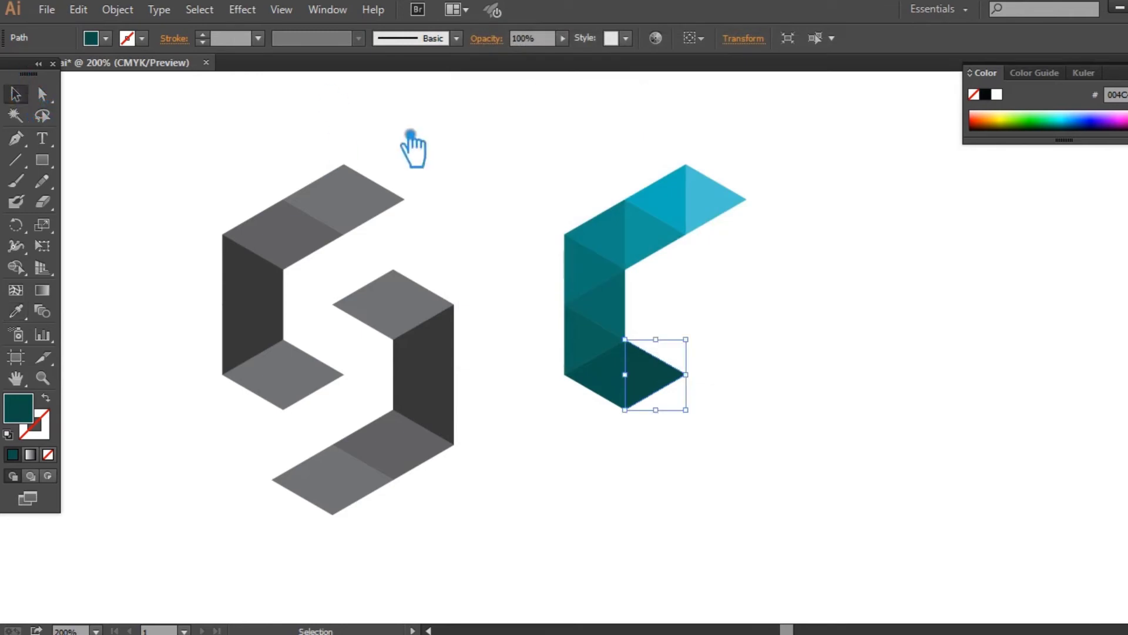
{"action": "left_click", "coordinate": [411, 145]}
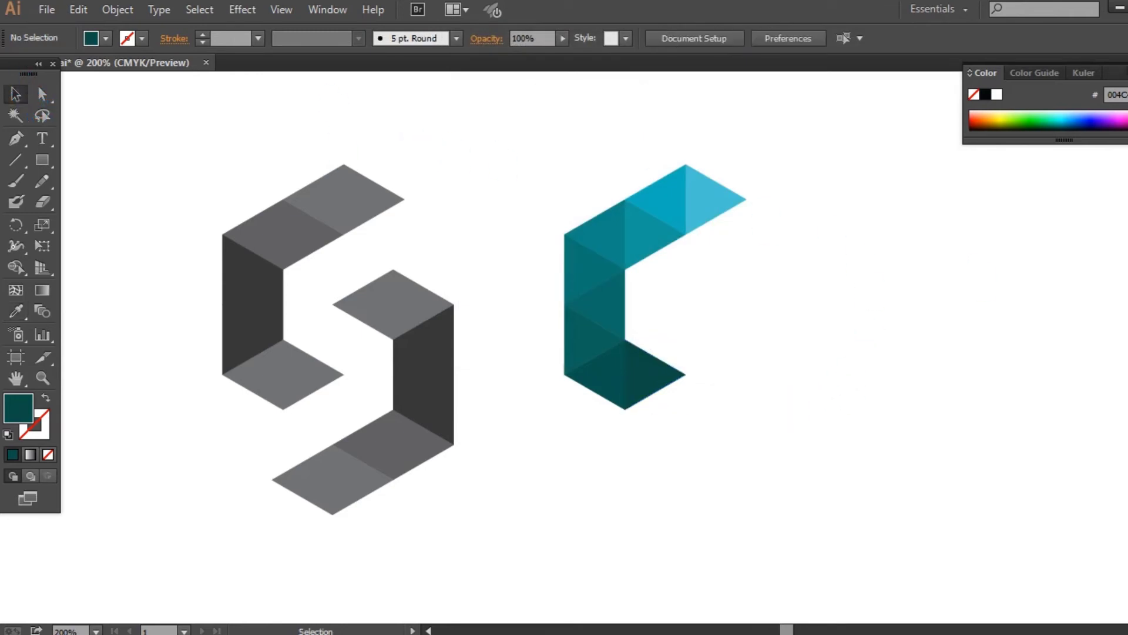
{"action": "left_click_drag", "start_coordinate": [813, 483], "coordinate": [552, 160]}
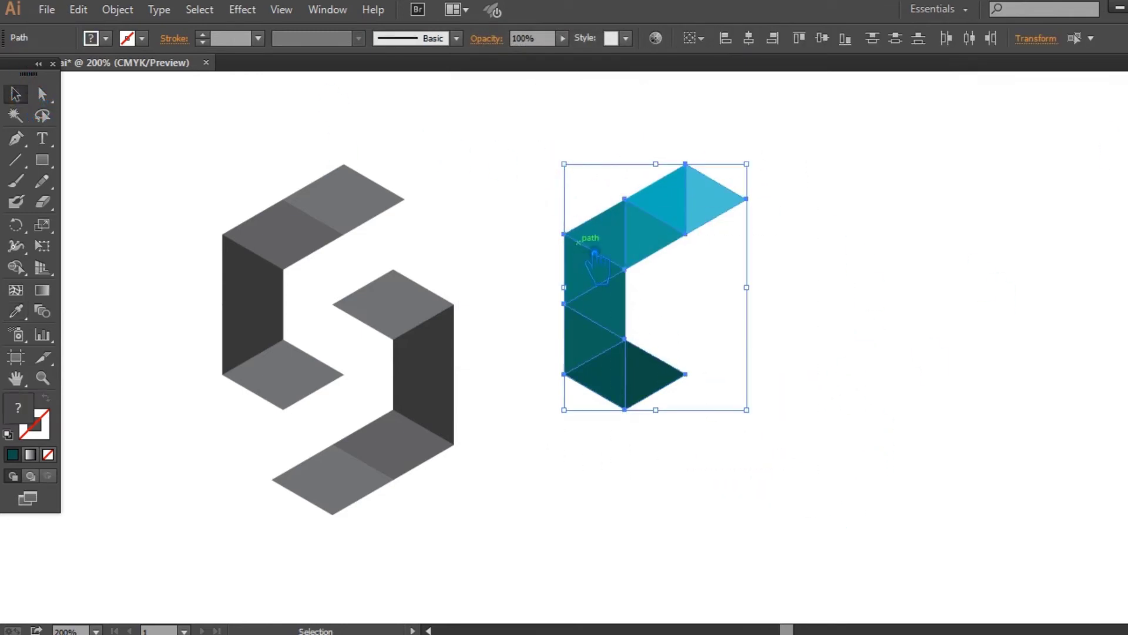
Step: Reflect a vertical copy of the whole teal C group
{"action": "key", "text": "a"}
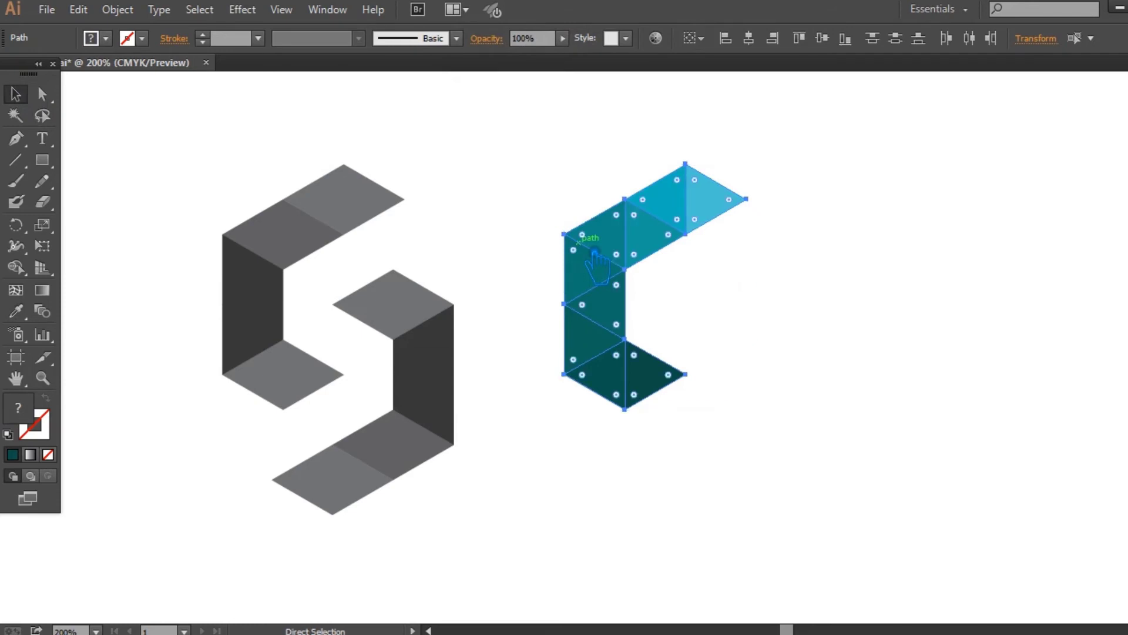
{"action": "key", "text": "v"}
{"action": "key", "text": "a"}
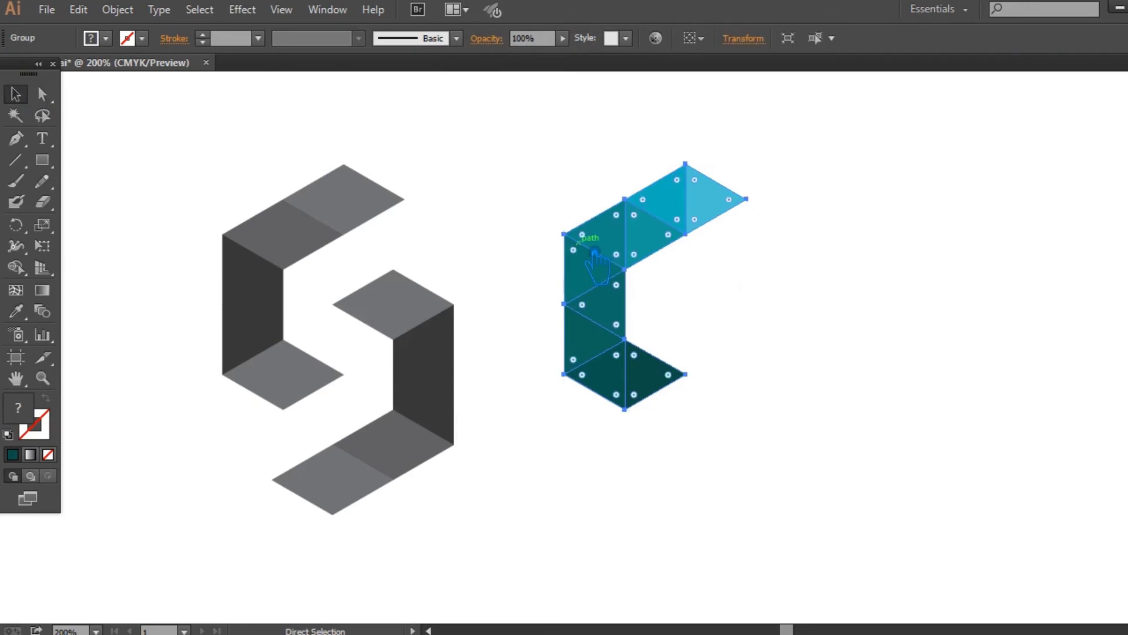
{"action": "key", "text": "v"}
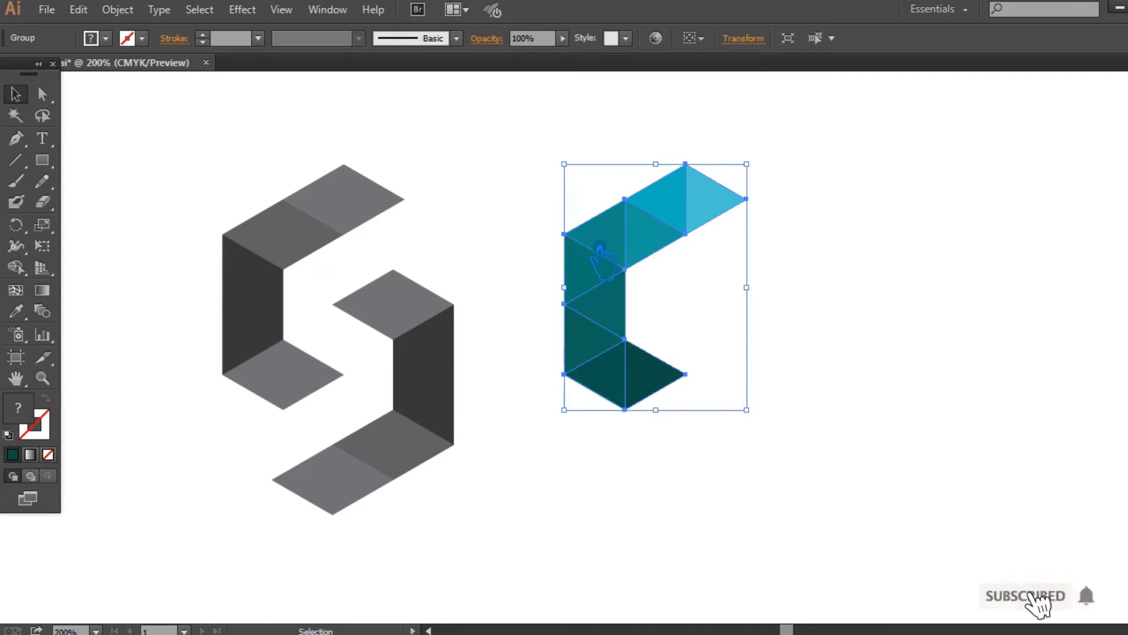
{"action": "left_click", "coordinate": [600, 246], "text": "shift"}
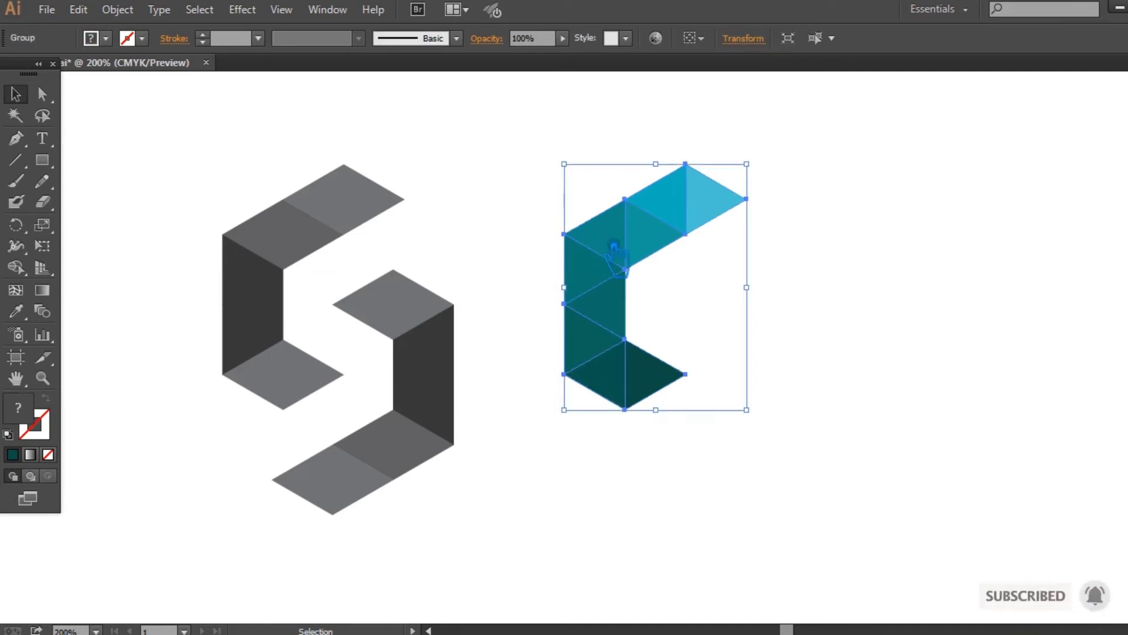
{"action": "right_click", "coordinate": [614, 246]}
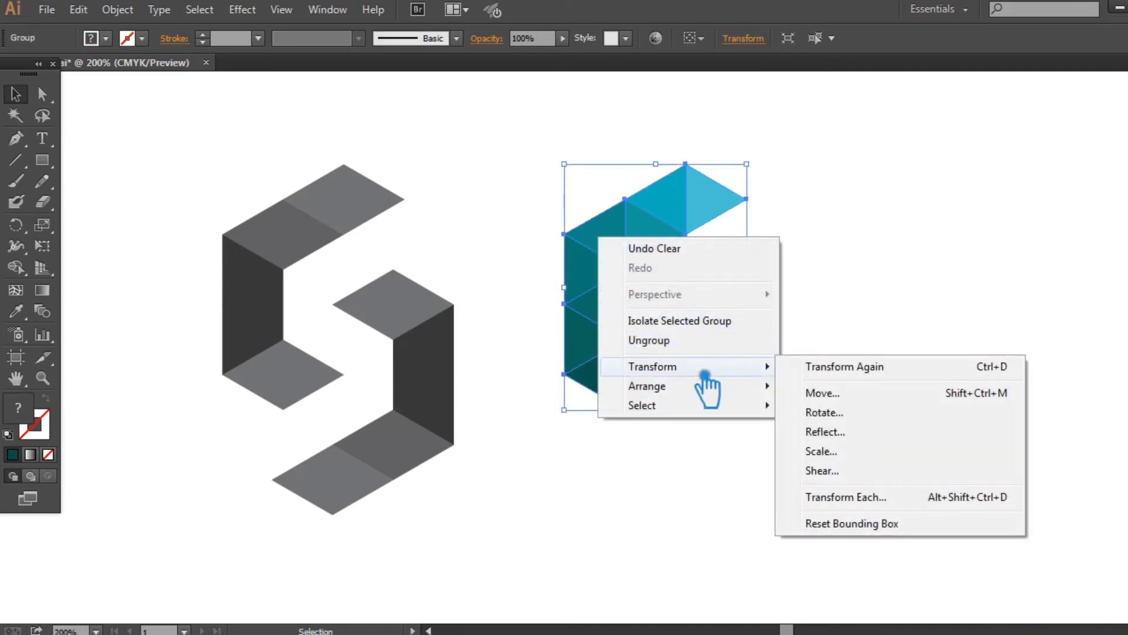
{"action": "left_click", "coordinate": [823, 432]}
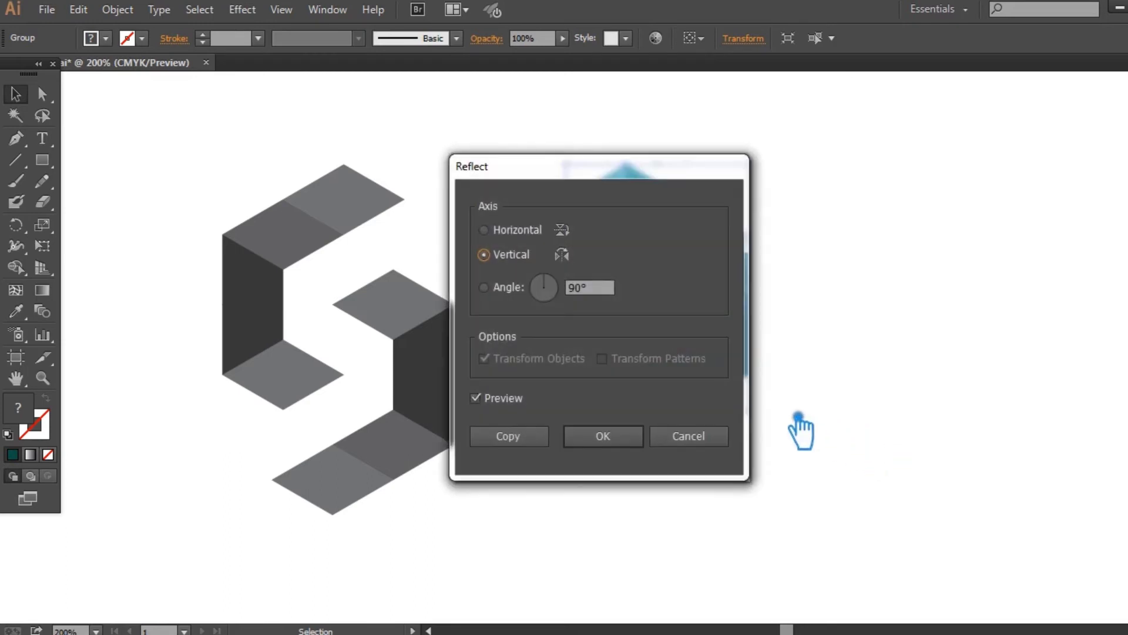
{"action": "left_click", "coordinate": [520, 442]}
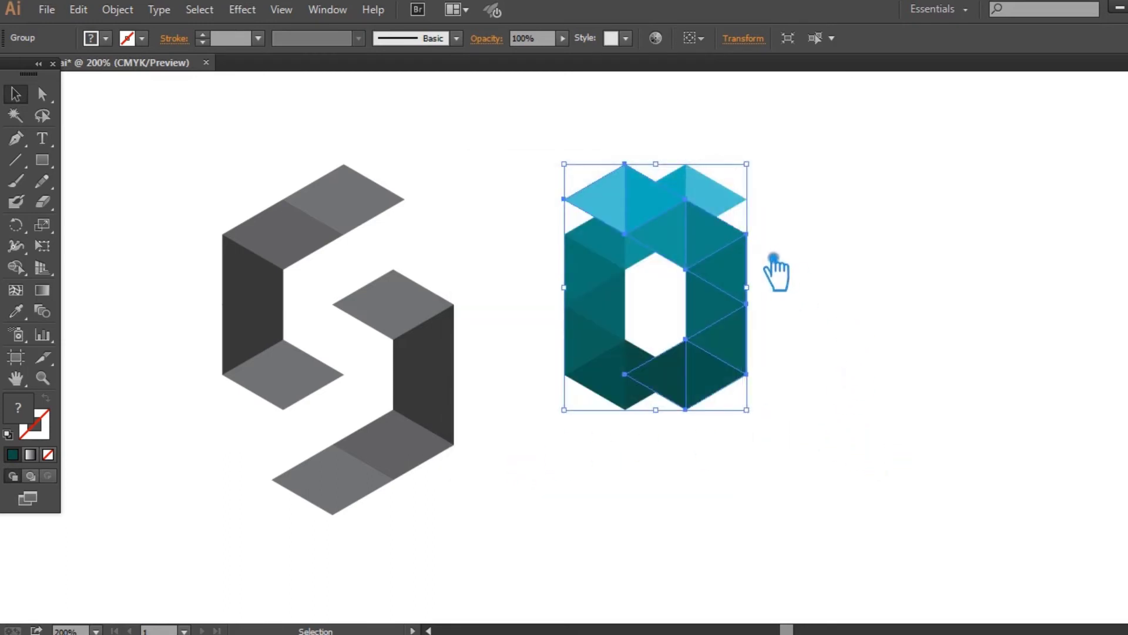
Step: Reflect the mirrored copy horizontally so the halves close into a hexagonal ring
{"action": "left_click", "coordinate": [881, 242]}
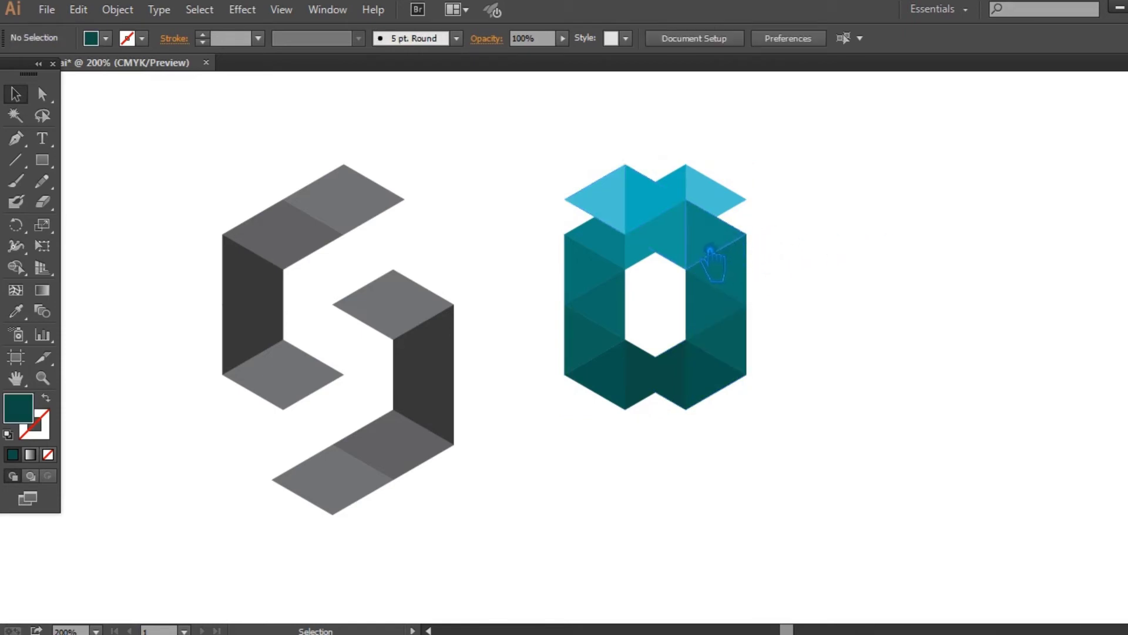
{"action": "right_click", "coordinate": [710, 250]}
{"action": "left_click", "coordinate": [644, 217]}
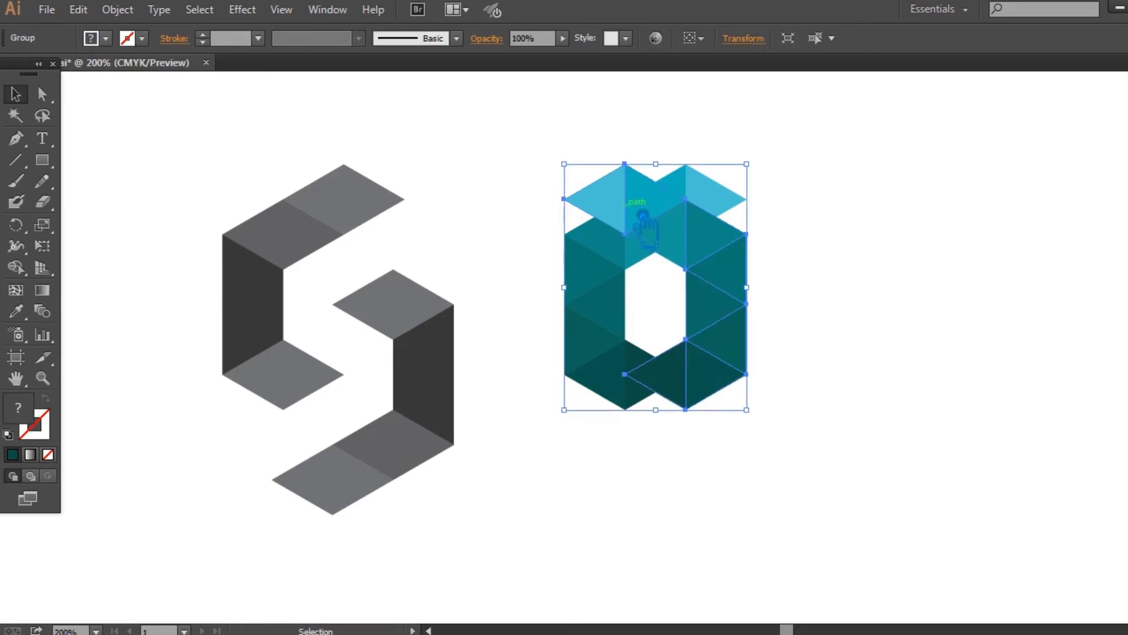
{"action": "right_click", "coordinate": [644, 217]}
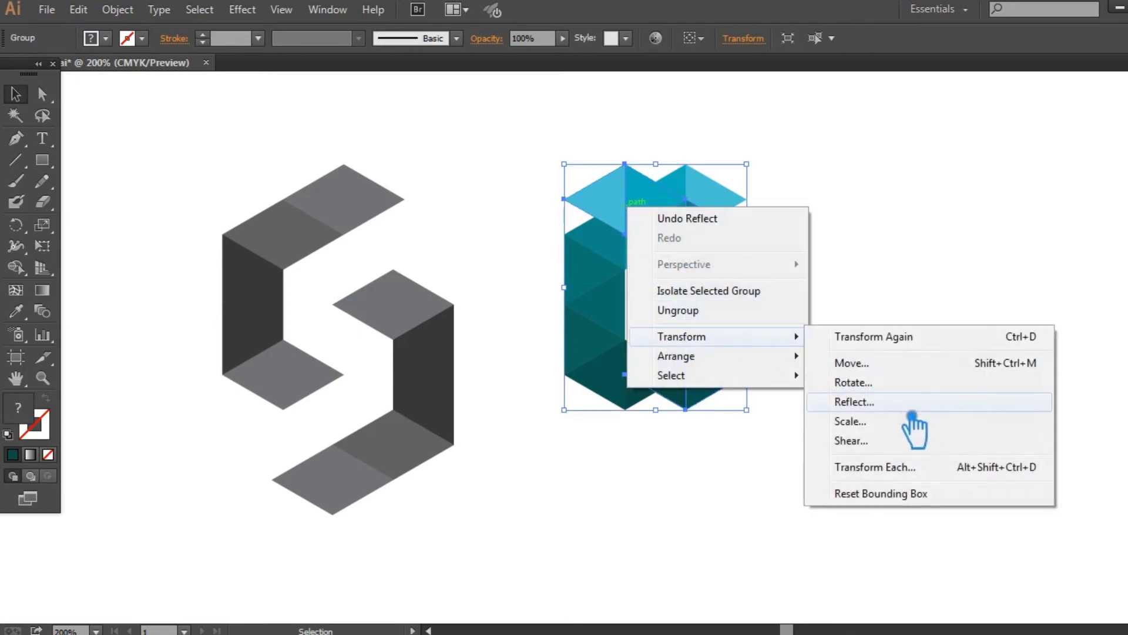
{"action": "left_click", "coordinate": [917, 410]}
{"action": "left_click", "coordinate": [536, 241]}
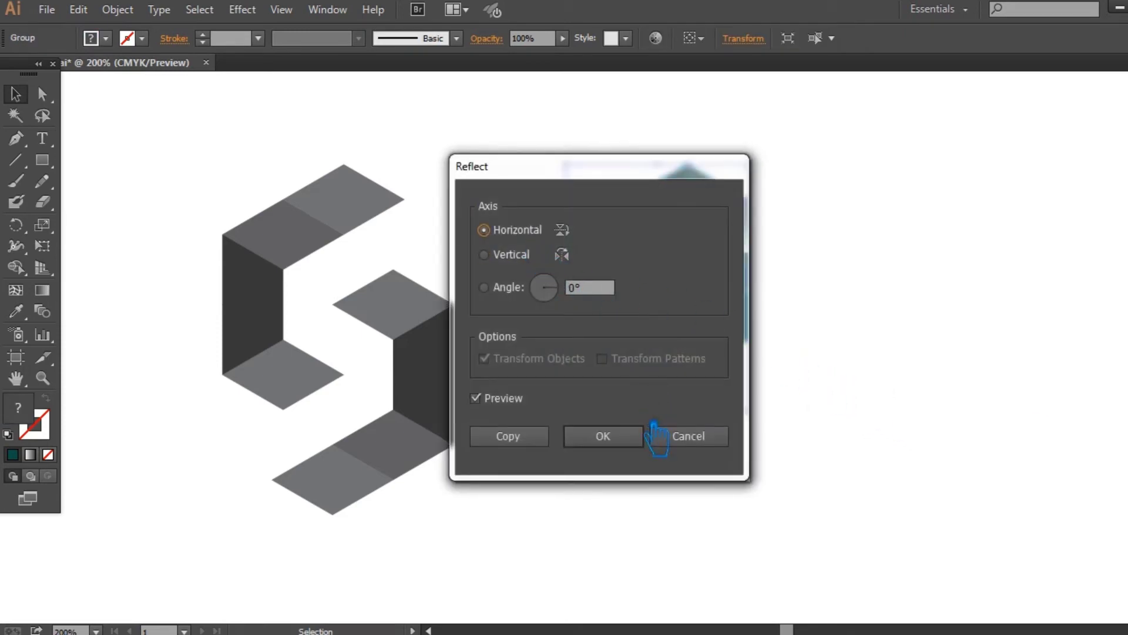
{"action": "left_click", "coordinate": [623, 438]}
{"action": "left_click", "coordinate": [889, 414]}
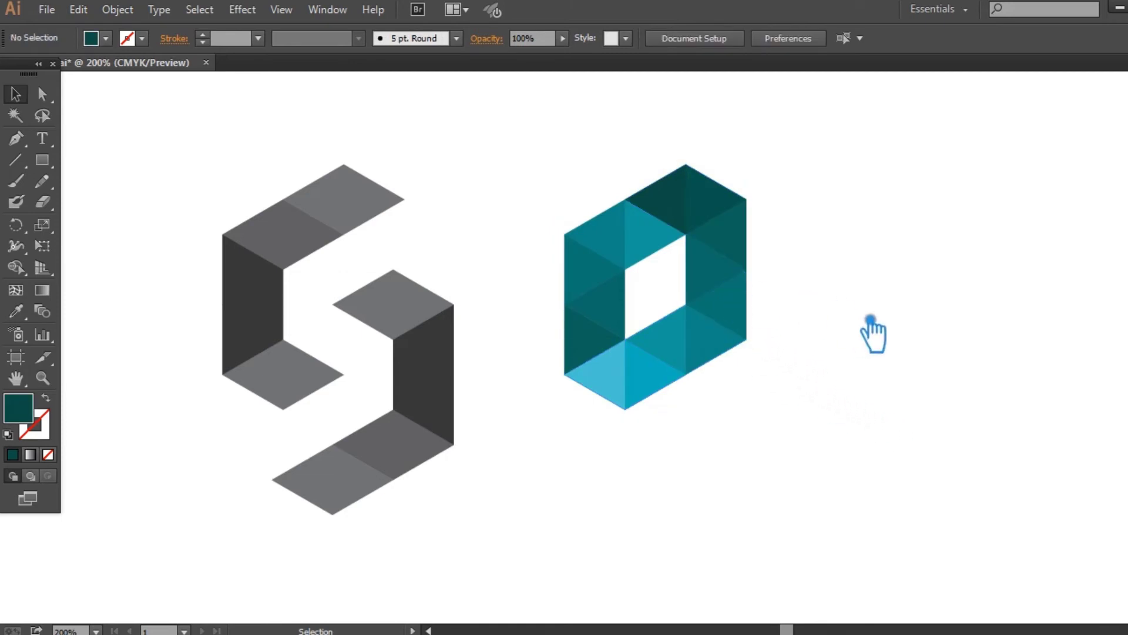
{"action": "key", "text": "ctrl+plus"}
{"action": "left_click", "coordinate": [901, 307], "text": "shift"}
{"action": "left_click", "coordinate": [892, 338], "text": "shift"}
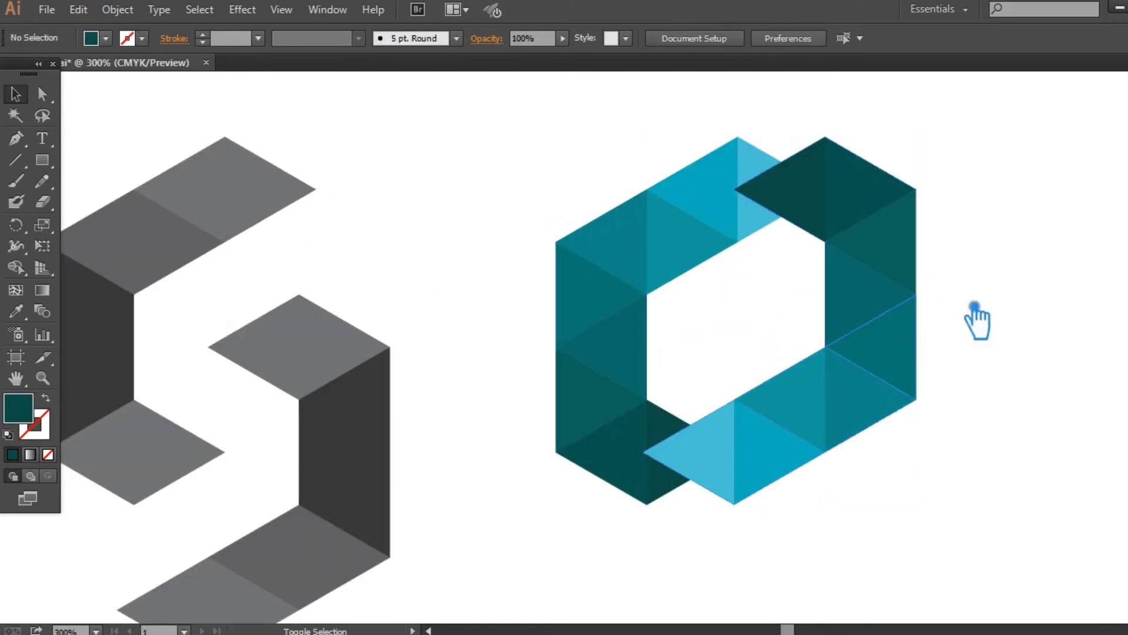
Step: Drag the dark-teal half down to form the S, then nudge its lower-right half slightly right
{"action": "left_click_drag", "start_coordinate": [926, 276], "coordinate": [893, 431]}
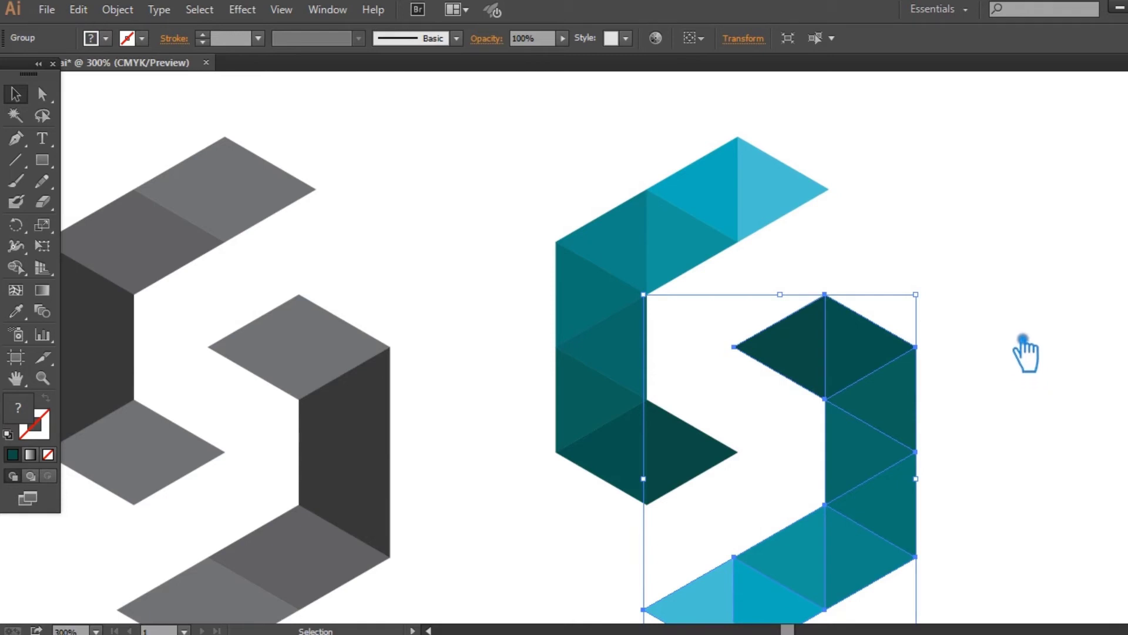
{"action": "left_click", "coordinate": [1051, 323]}
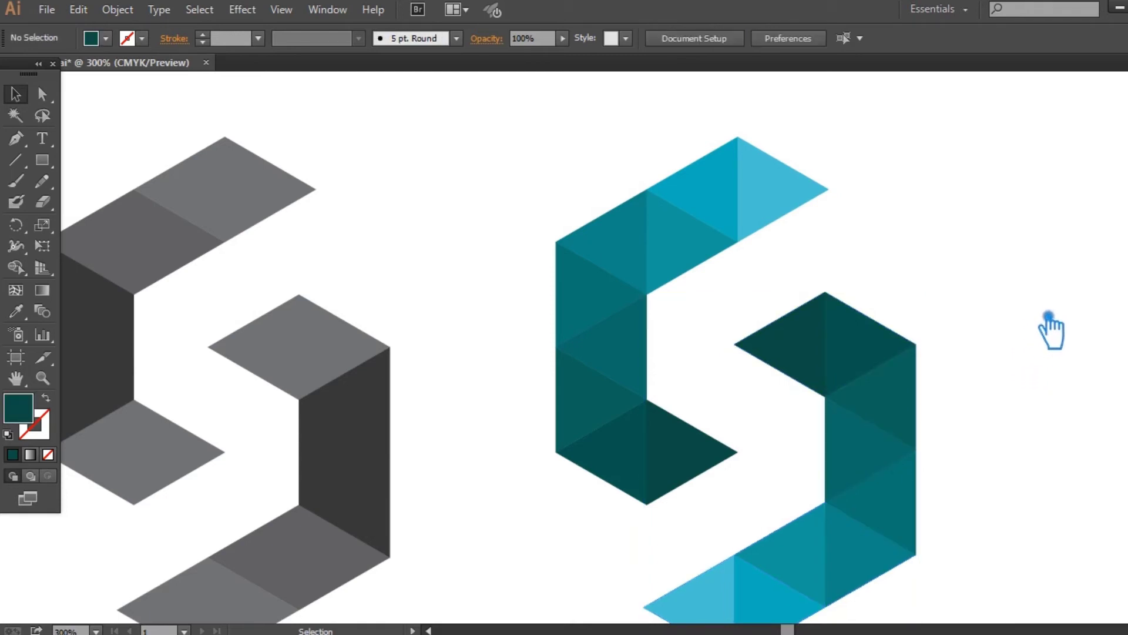
{"action": "key", "text": "ctrl+minus"}
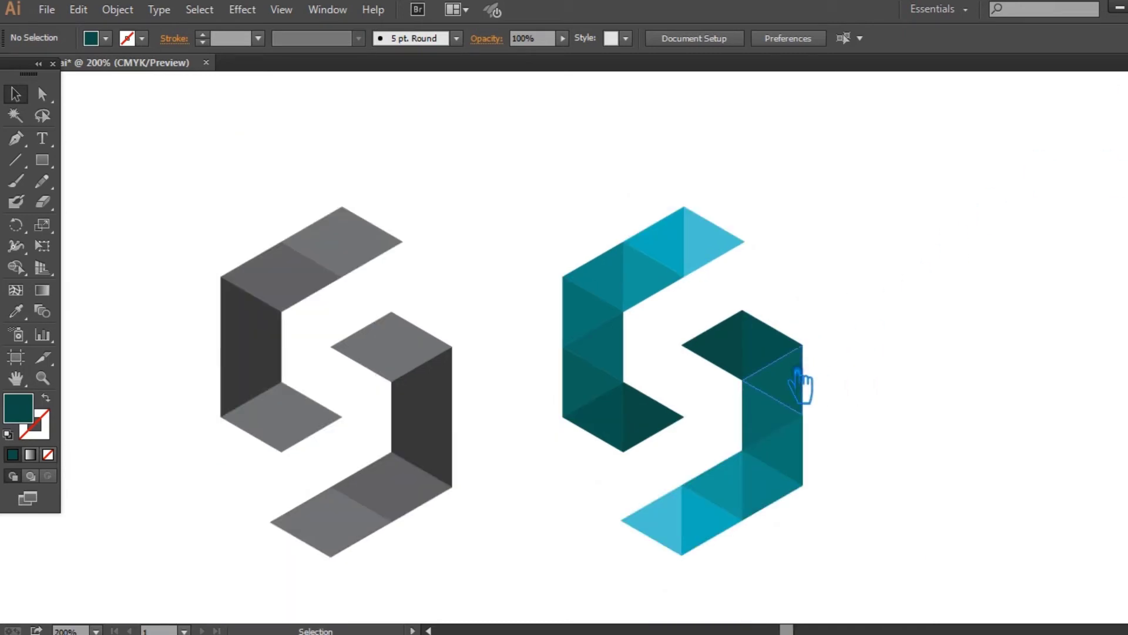
{"action": "left_click", "coordinate": [798, 372]}
{"action": "left_click_drag", "start_coordinate": [799, 382], "coordinate": [802, 383]}
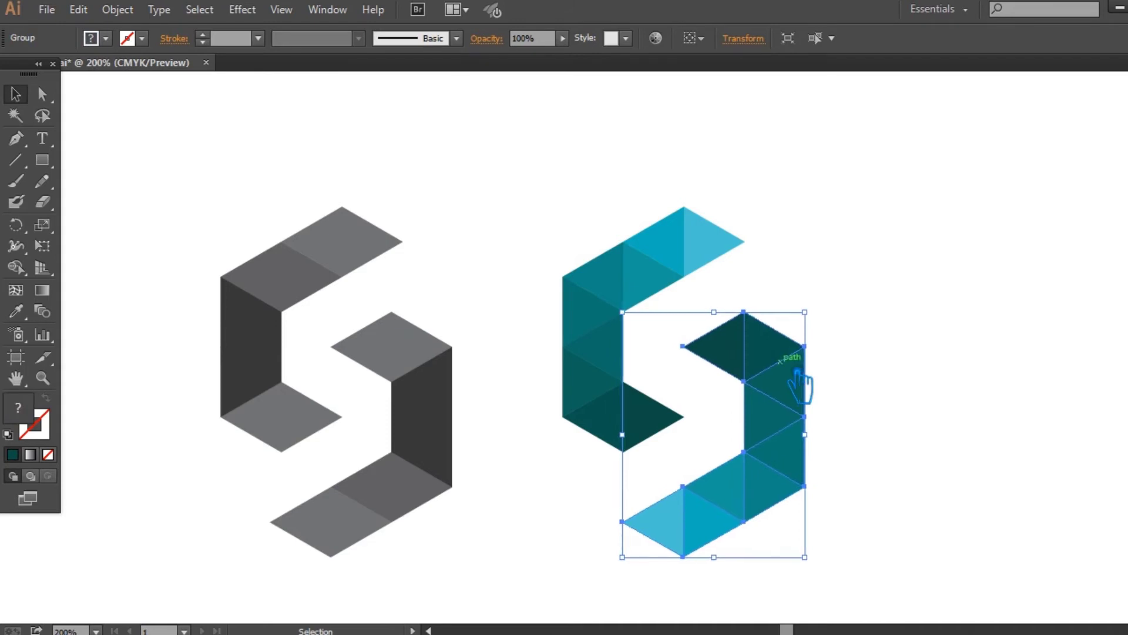
{"action": "left_click", "coordinate": [934, 328]}
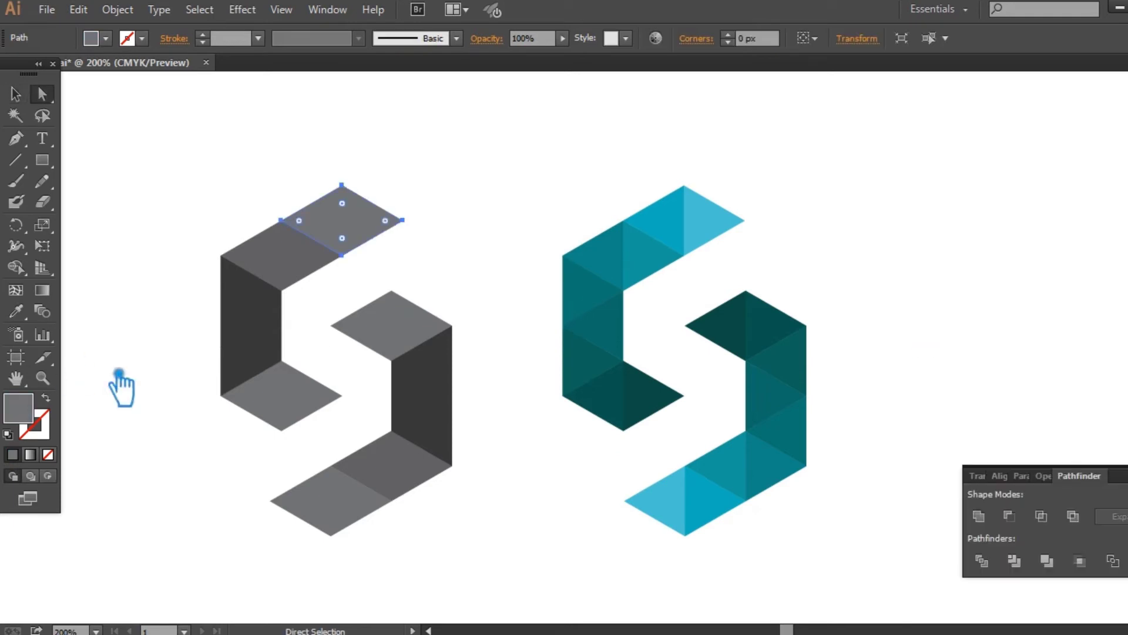
Step: Select the grey S, sample the teal fill onto it, and shift the hue to magenta
{"action": "left_click_drag", "start_coordinate": [476, 552], "coordinate": [169, 216]}
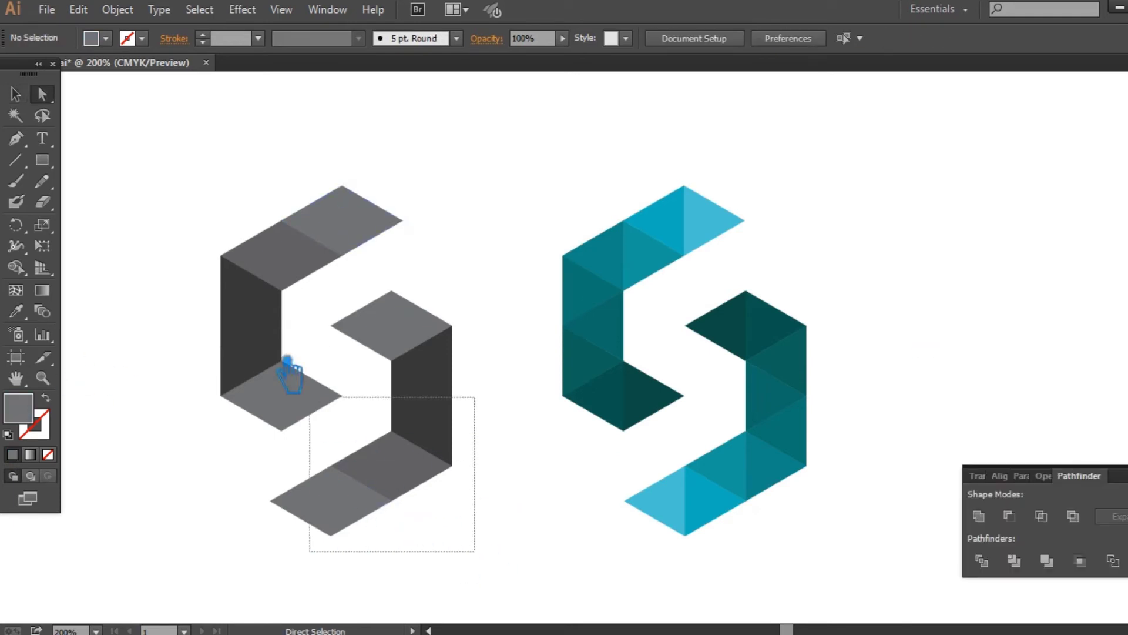
{"action": "left_click", "coordinate": [26, 316]}
{"action": "left_click", "coordinate": [599, 299]}
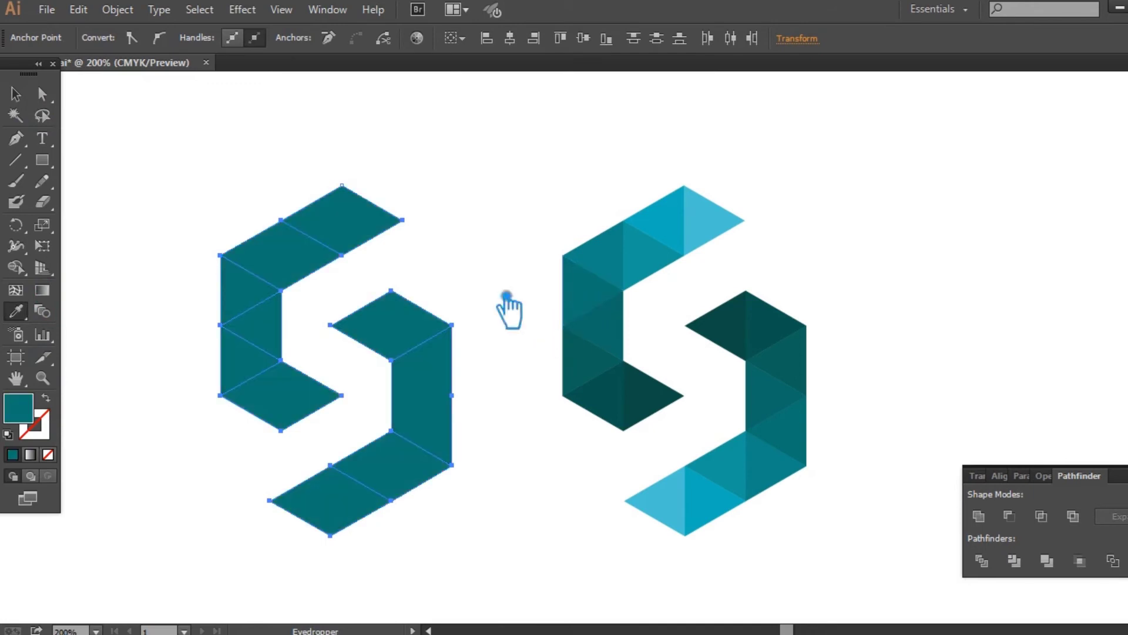
{"action": "double_click", "coordinate": [42, 424]}
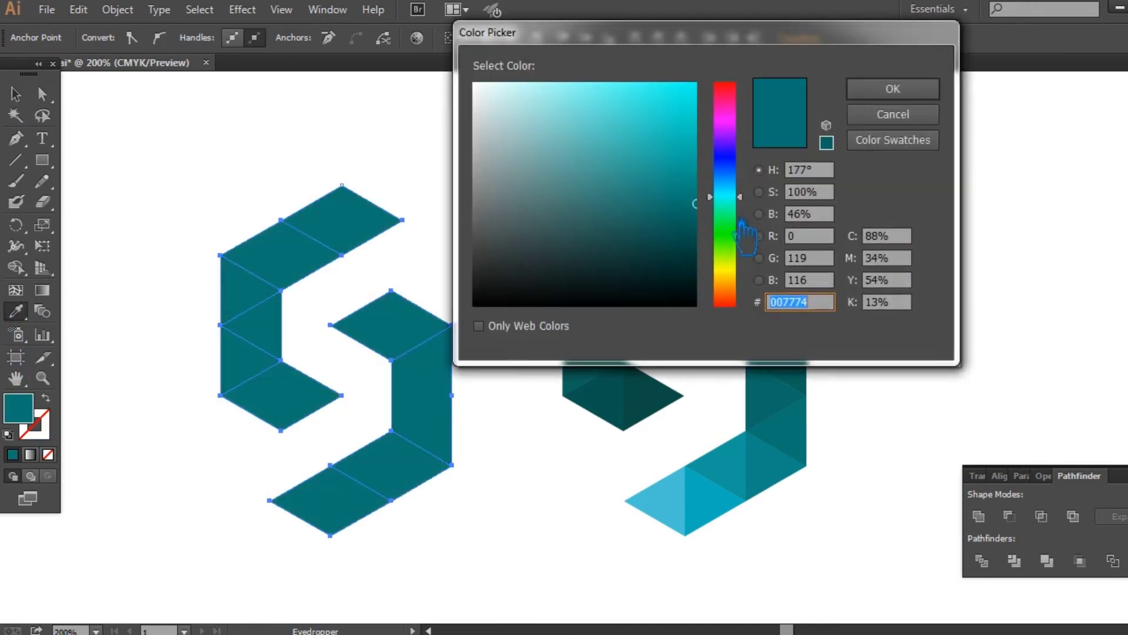
{"action": "left_click", "coordinate": [741, 277]}
{"action": "left_click_drag", "start_coordinate": [742, 284], "coordinate": [743, 110]}
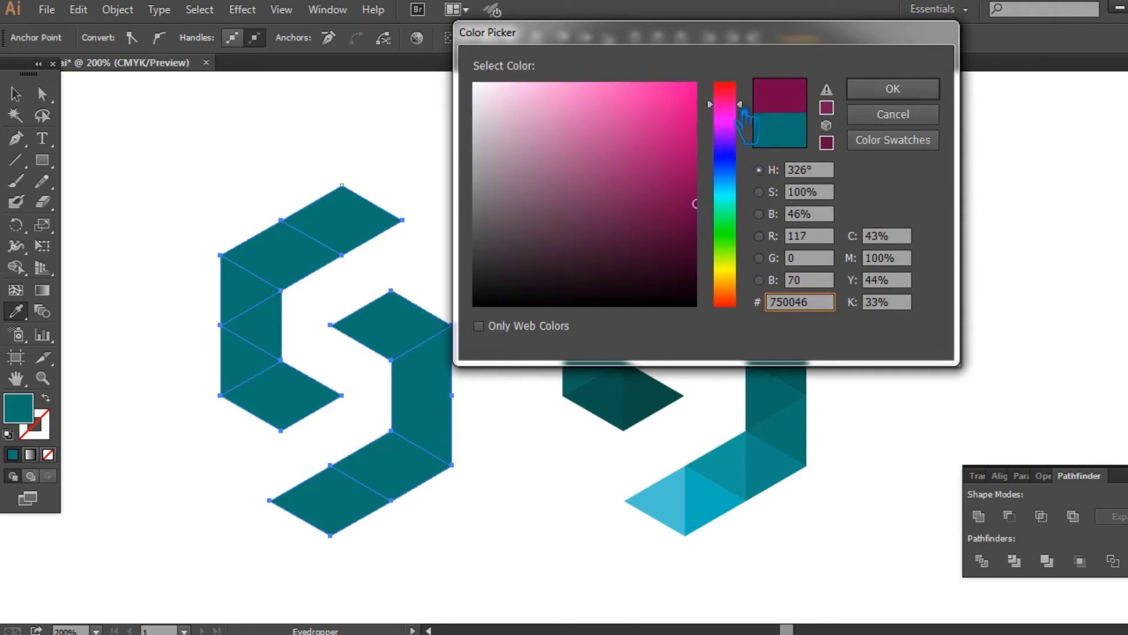
{"action": "left_click_drag", "start_coordinate": [675, 168], "coordinate": [686, 141]}
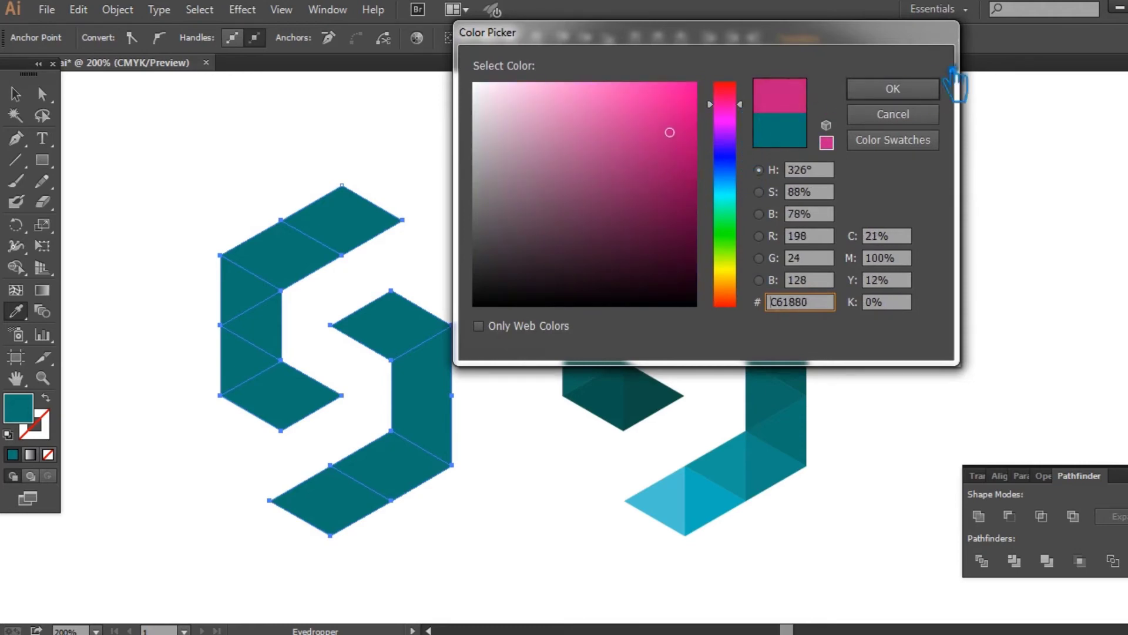
{"action": "left_click", "coordinate": [935, 88]}
Step: Change the S fill to hex C4A41A, then adjust it to a flat orange
{"action": "double_click", "coordinate": [29, 419]}
{"action": "left_click_drag", "start_coordinate": [828, 302], "coordinate": [748, 293]}
{"action": "type", "text": "C4A41A"}
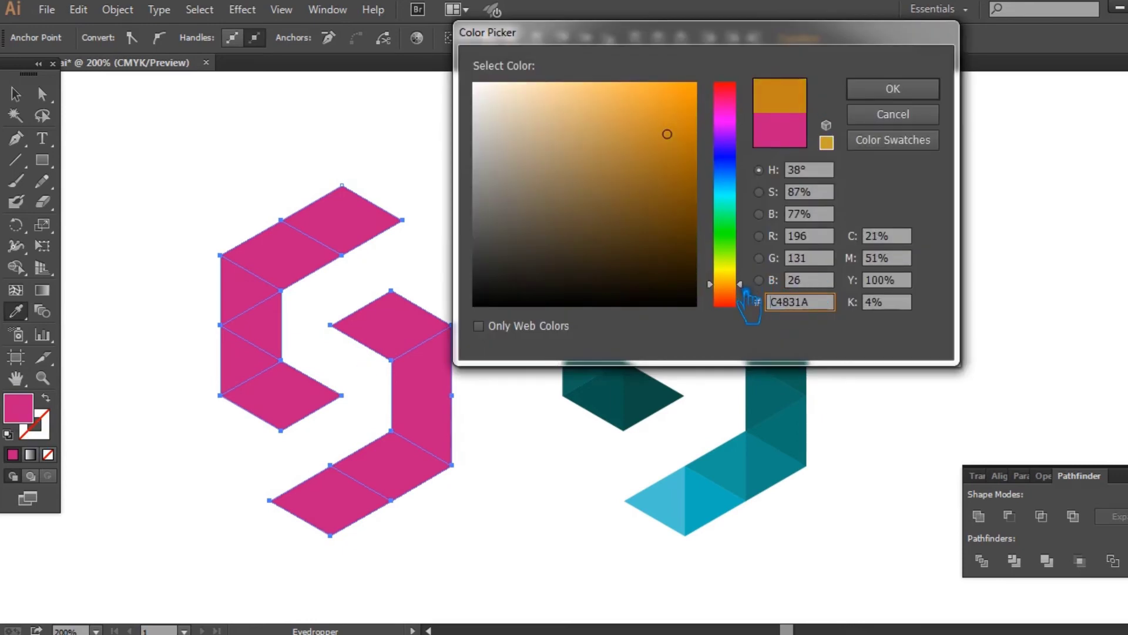
{"action": "left_click_drag", "start_coordinate": [687, 146], "coordinate": [691, 135]}
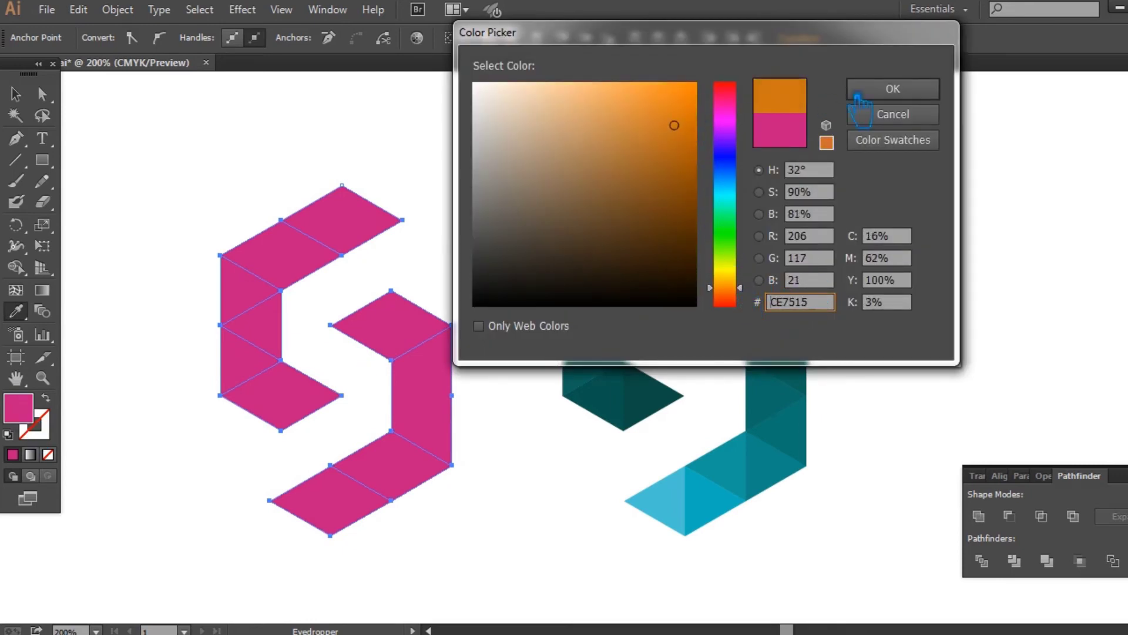
{"action": "left_click", "coordinate": [857, 97]}
{"action": "key", "text": "v"}
{"action": "left_click", "coordinate": [220, 110]}
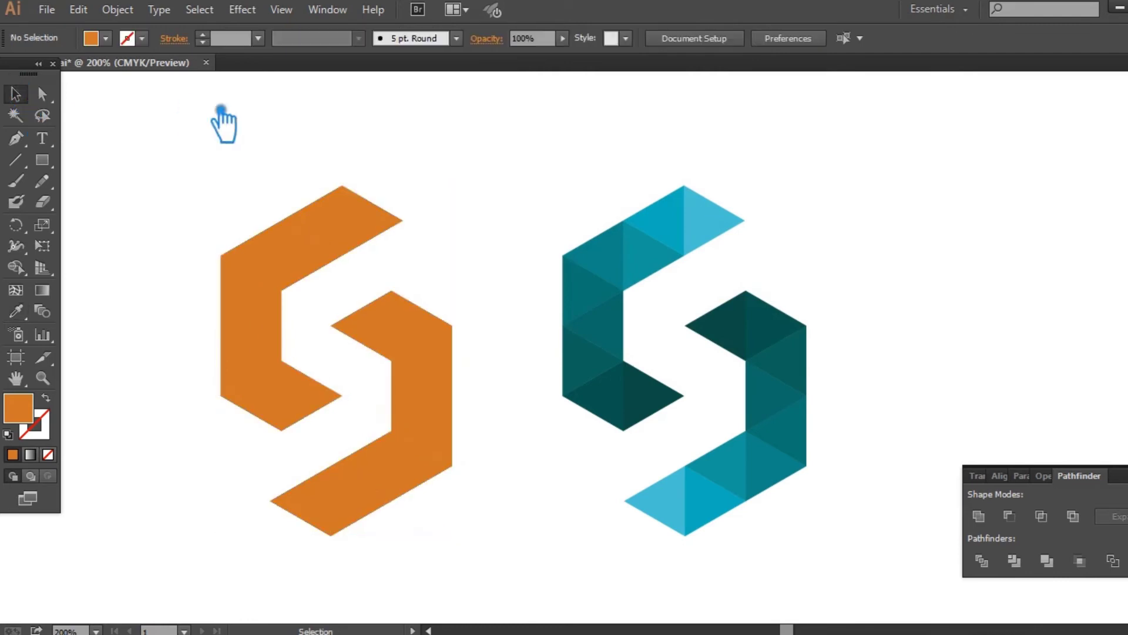
Step: Lighten the orange of the S's top rhombus
{"action": "left_click", "coordinate": [381, 217]}
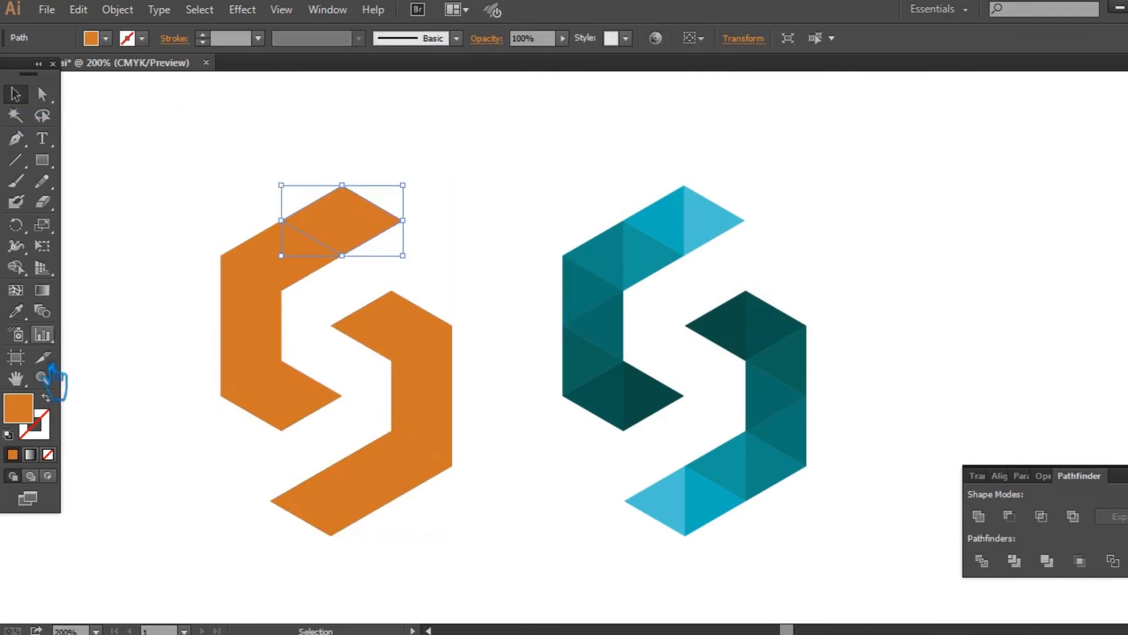
{"action": "double_click", "coordinate": [38, 425]}
{"action": "left_click_drag", "start_coordinate": [676, 138], "coordinate": [627, 94]}
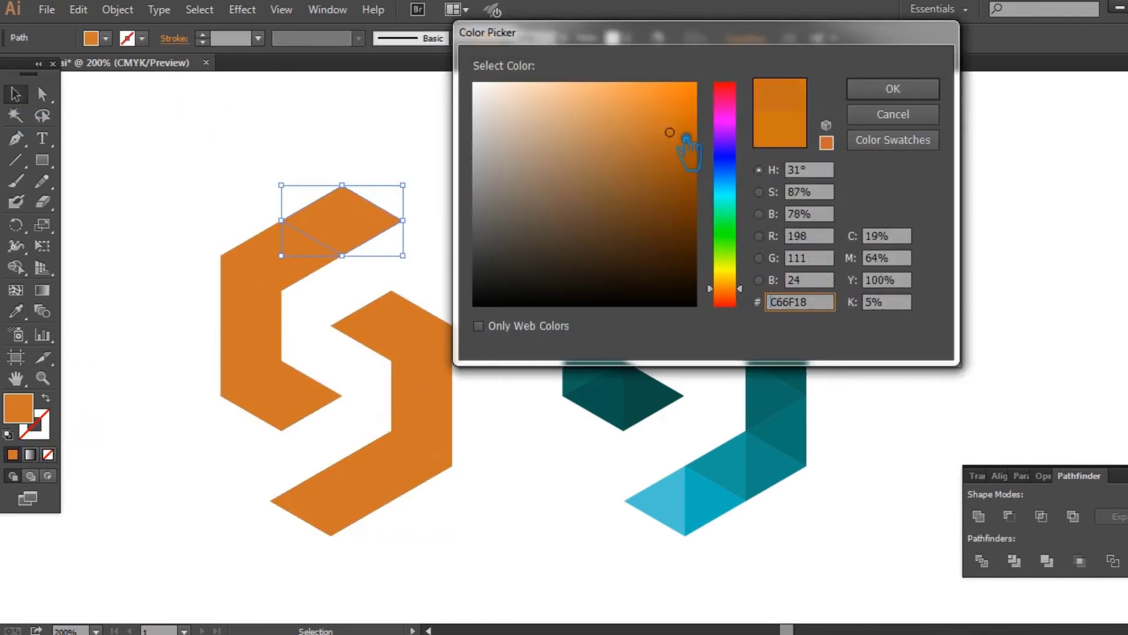
{"action": "left_click", "coordinate": [893, 97]}
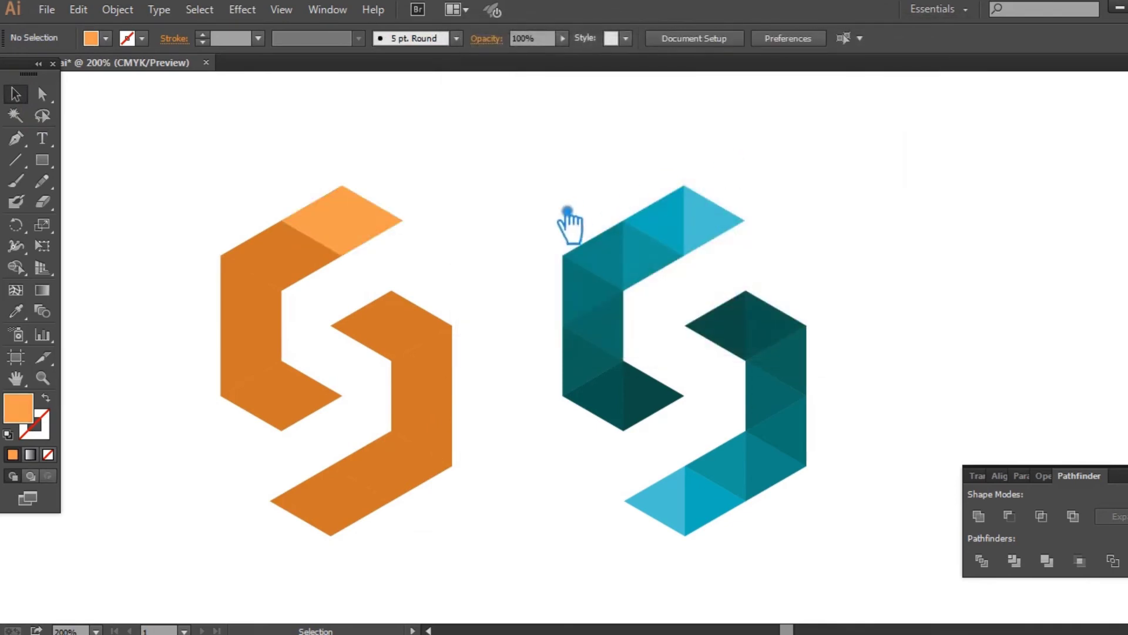
Step: Give the upper-left diamond the light orange, then shade it slightly darker
{"action": "left_click", "coordinate": [298, 264]}
{"action": "left_click", "coordinate": [29, 316]}
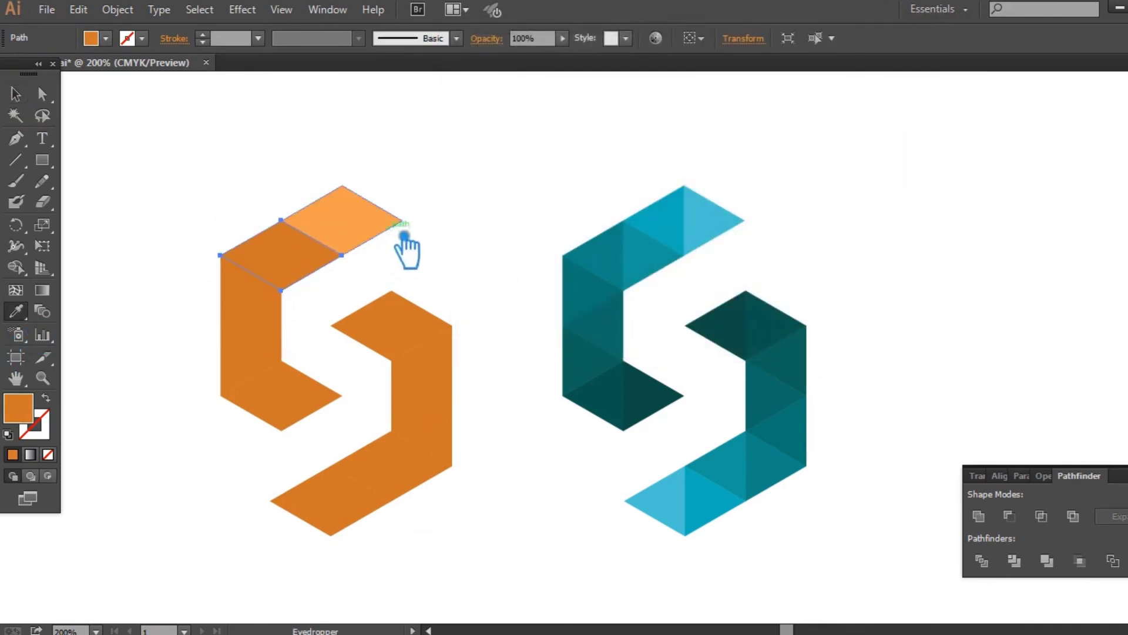
{"action": "left_click", "coordinate": [398, 231]}
{"action": "double_click", "coordinate": [34, 414]}
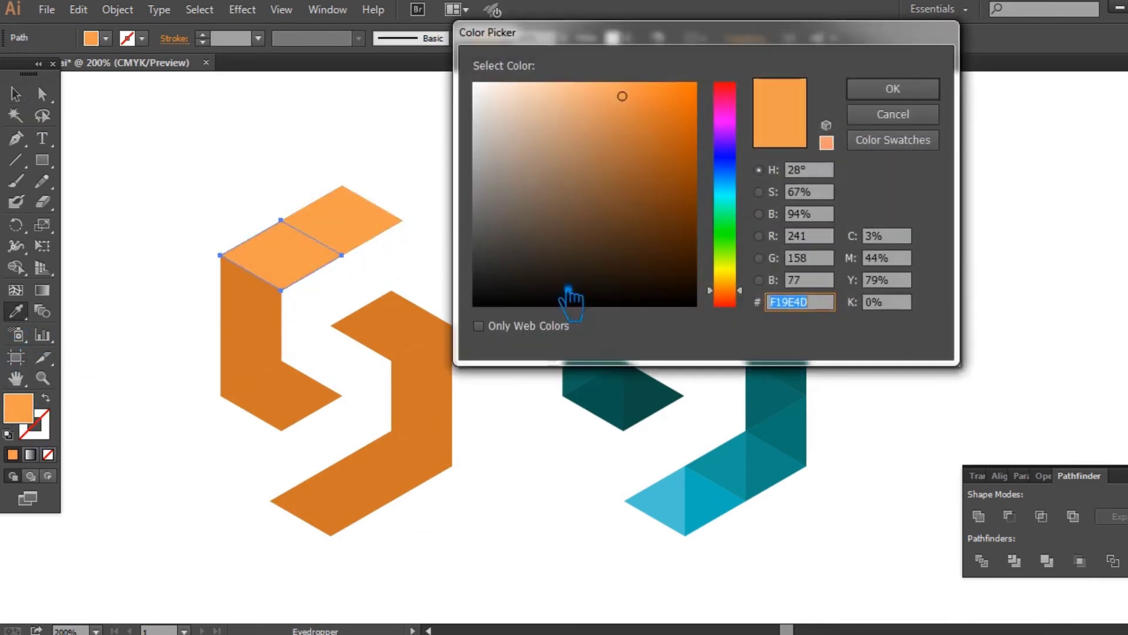
{"action": "left_click", "coordinate": [653, 113]}
{"action": "left_click", "coordinate": [893, 89]}
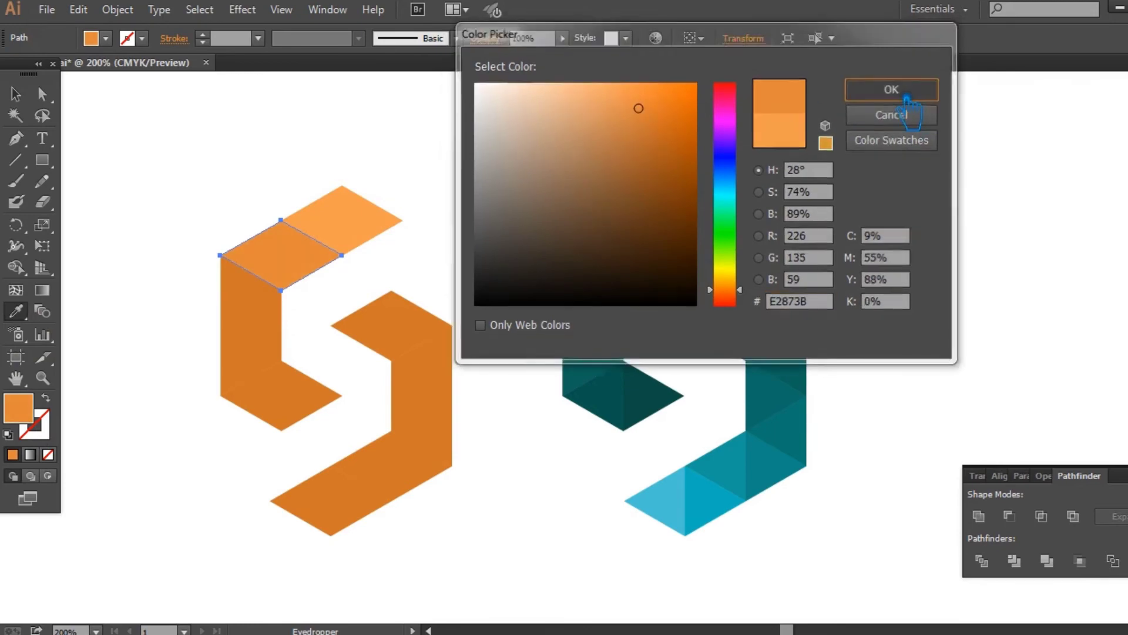
{"action": "left_click", "coordinate": [18, 94]}
{"action": "left_click", "coordinate": [177, 139]}
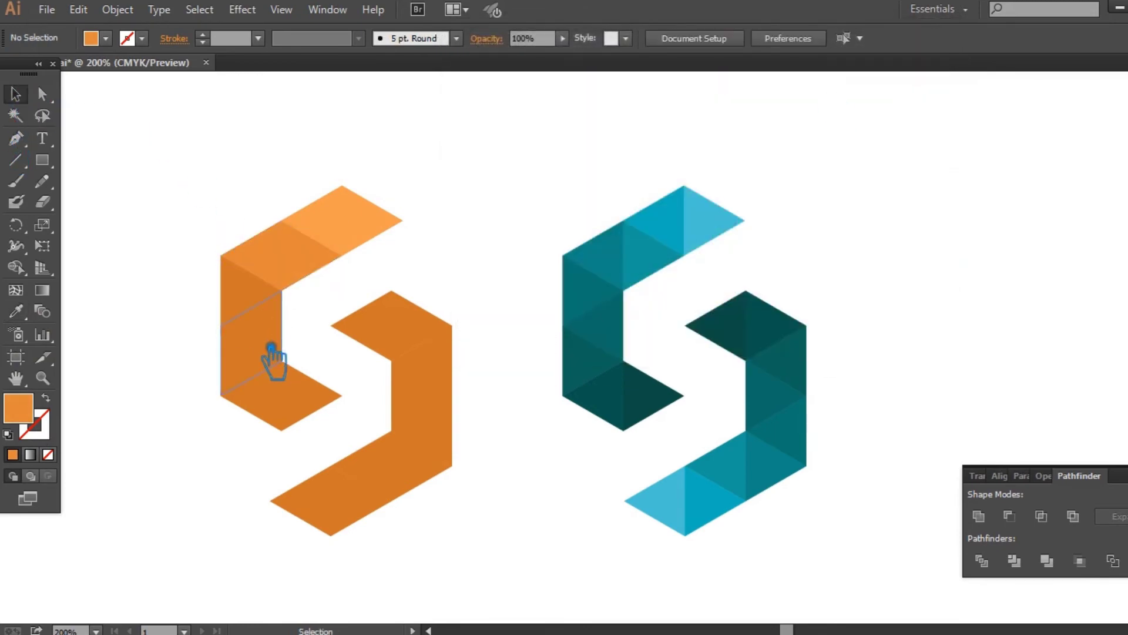
Step: Unite the two left vertical pieces of the S into one shape
{"action": "left_click", "coordinate": [268, 353]}
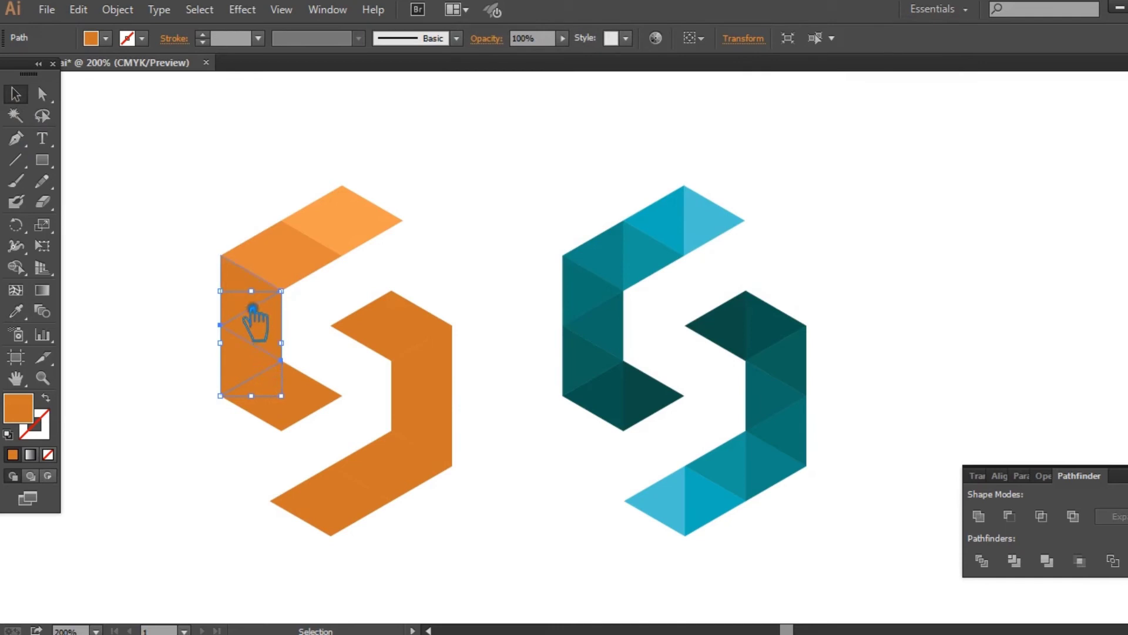
{"action": "left_click", "coordinate": [253, 308], "text": "shift"}
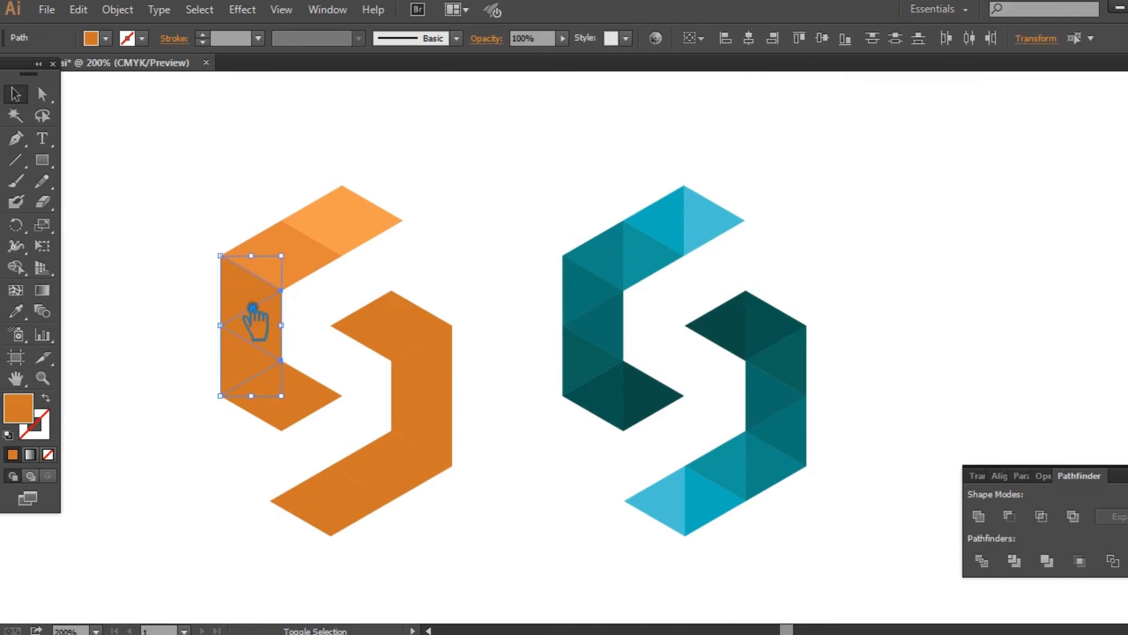
{"action": "left_click", "coordinate": [980, 516]}
Step: Darken the lower-left diamond to a brownish orange, then select the S's lower-right pieces
{"action": "left_click", "coordinate": [325, 405]}
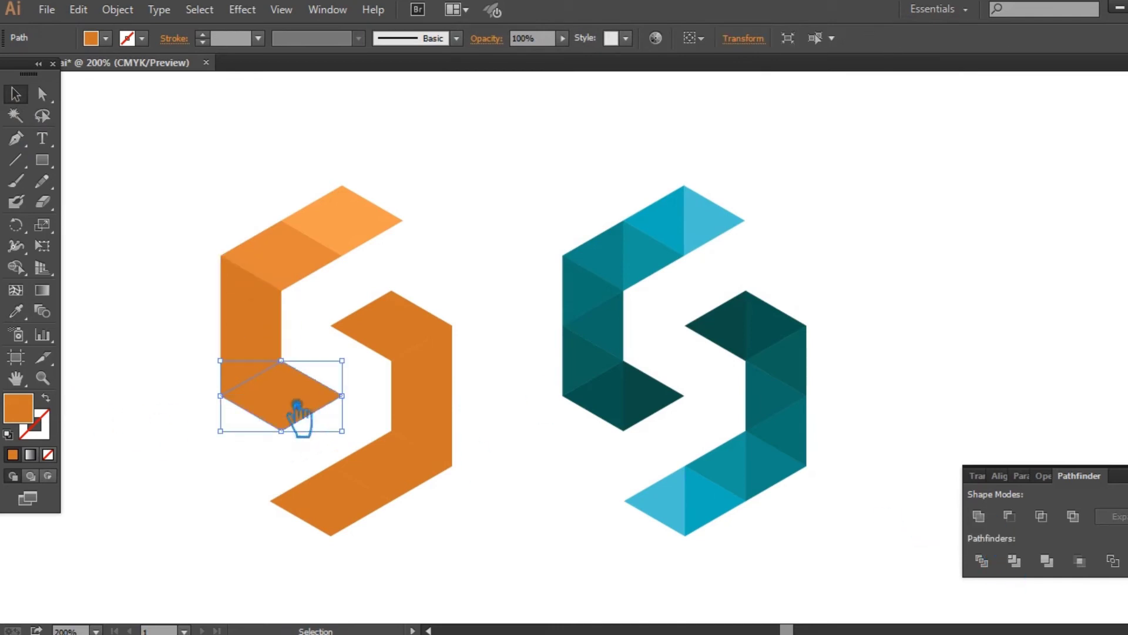
{"action": "left_click", "coordinate": [16, 311]}
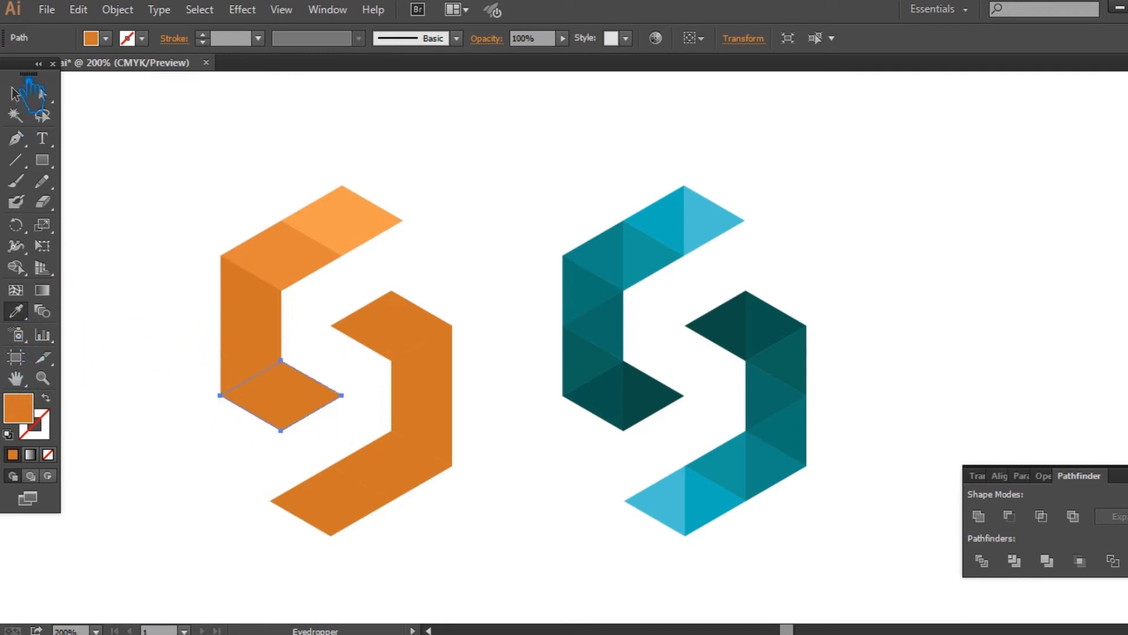
{"action": "left_click", "coordinate": [27, 91]}
{"action": "double_click", "coordinate": [27, 411]}
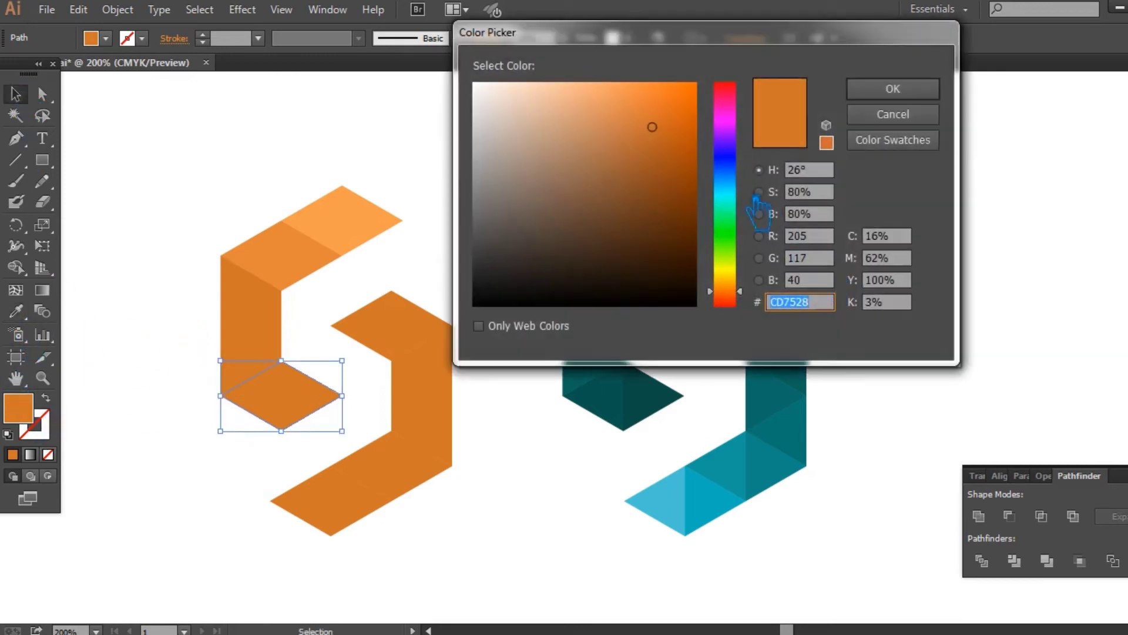
{"action": "left_click", "coordinate": [677, 151]}
{"action": "left_click", "coordinate": [914, 90]}
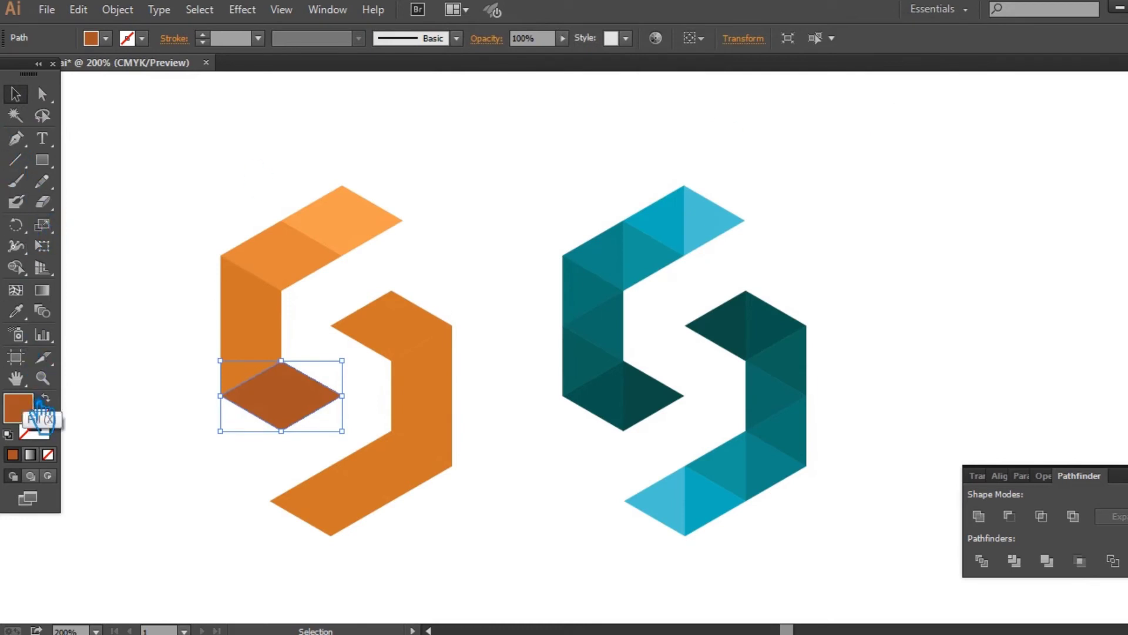
{"action": "double_click", "coordinate": [38, 416]}
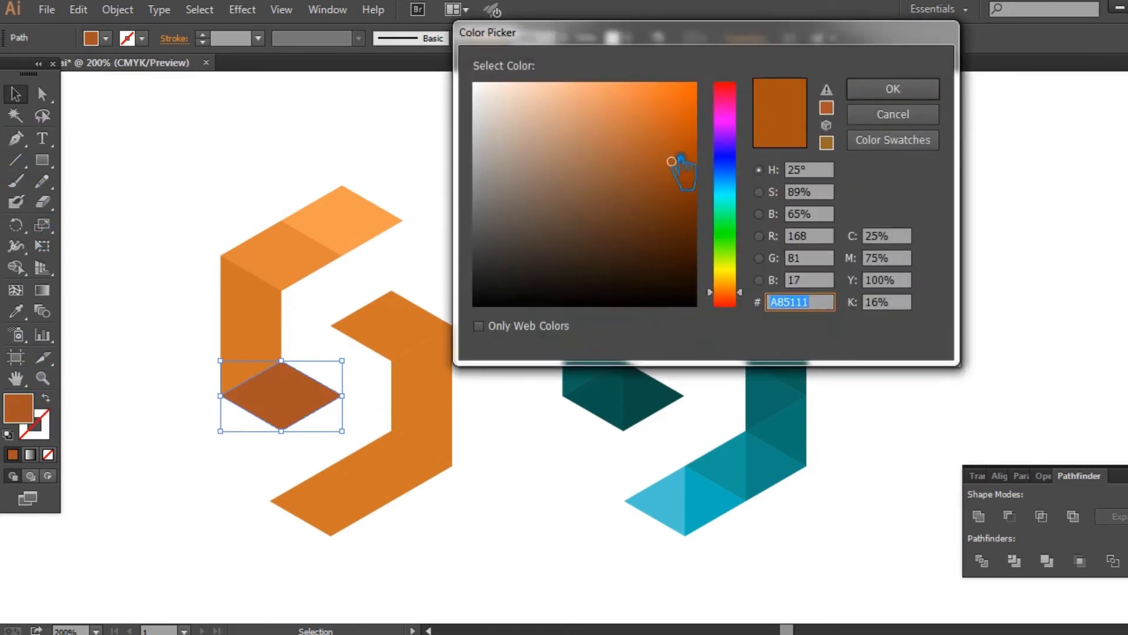
{"action": "left_click", "coordinate": [899, 90]}
{"action": "left_click", "coordinate": [503, 191]}
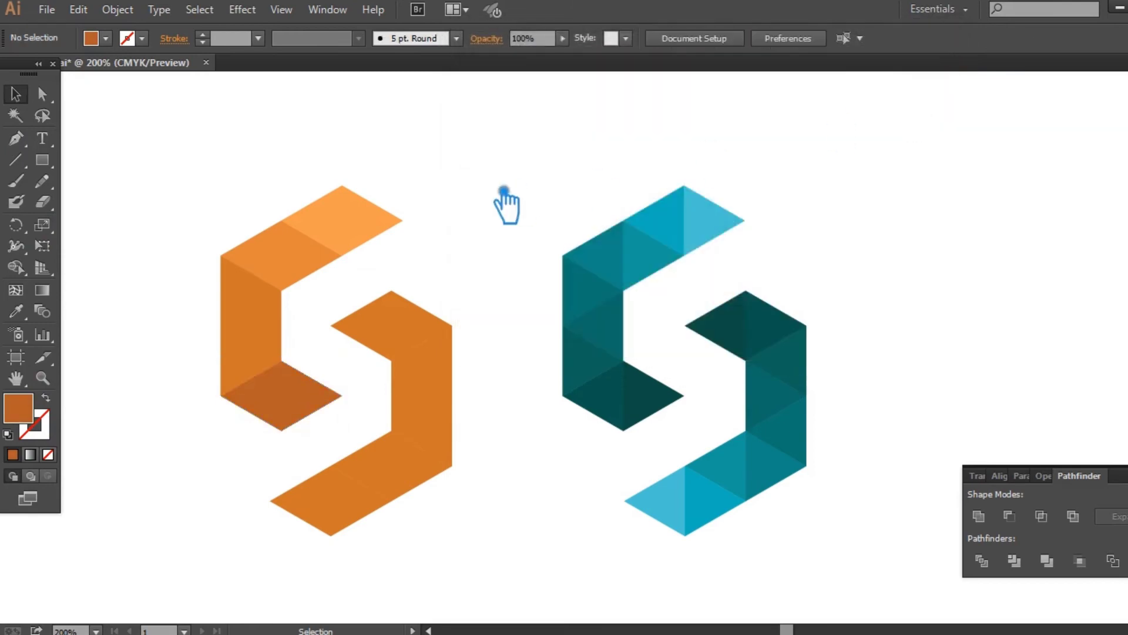
{"action": "left_click_drag", "start_coordinate": [473, 546], "coordinate": [405, 328]}
Step: Delete the lower-right half of the orange S and group the remaining orange C
{"action": "key", "text": "Delete"}
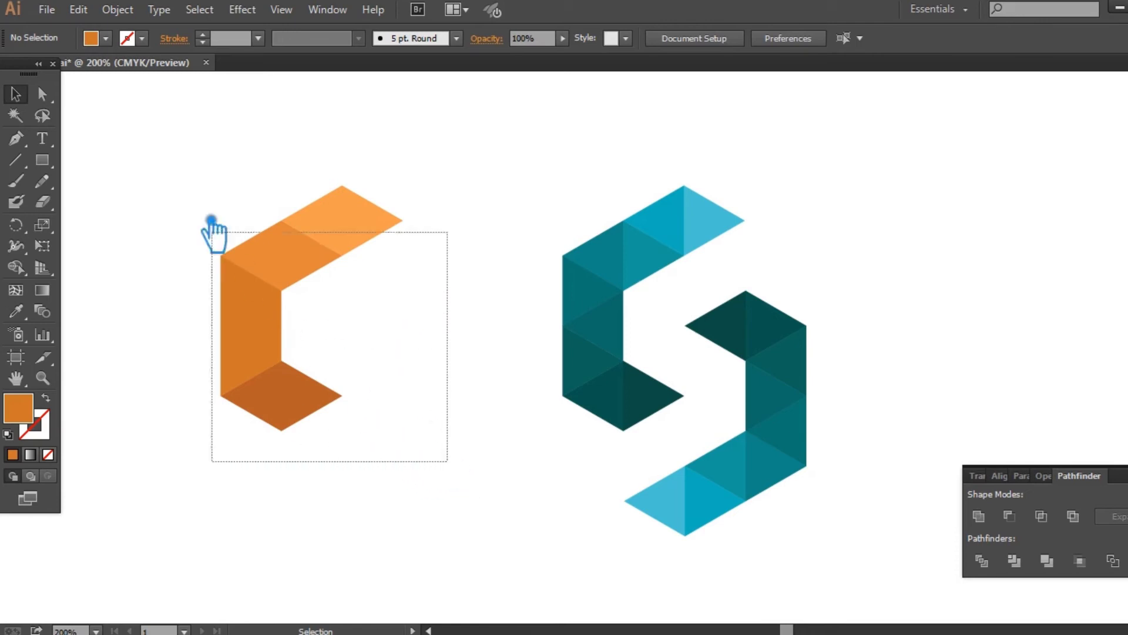
{"action": "left_click_drag", "start_coordinate": [448, 462], "coordinate": [192, 192]}
{"action": "right_click", "coordinate": [307, 253]}
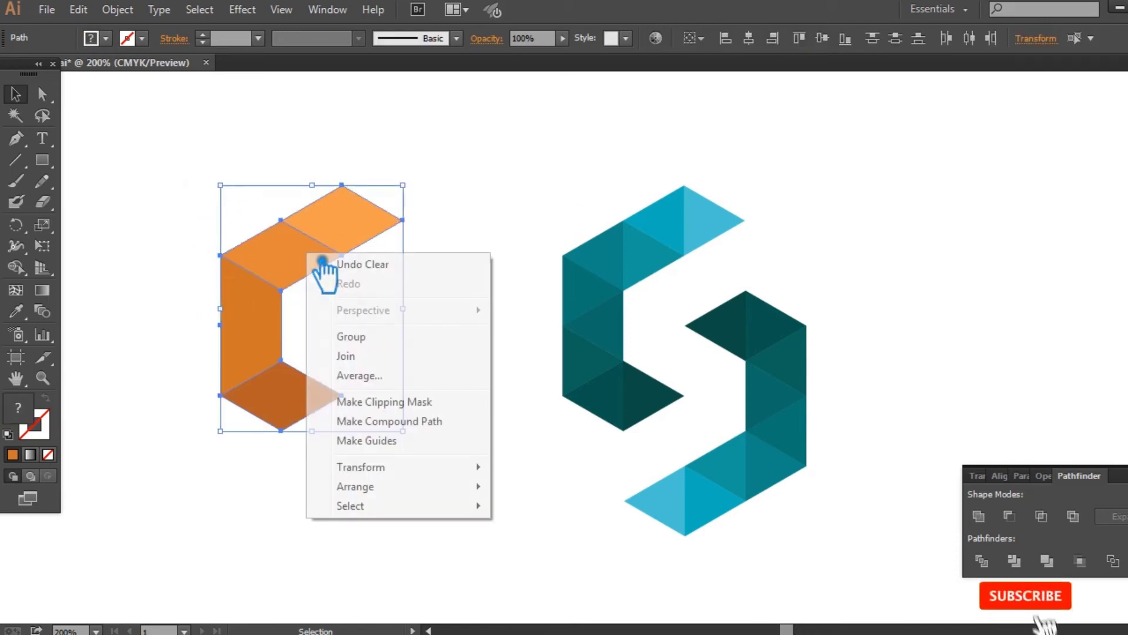
{"action": "left_click", "coordinate": [380, 339]}
Step: Reflect the orange C copy across the vertical axis
{"action": "right_click", "coordinate": [288, 244]}
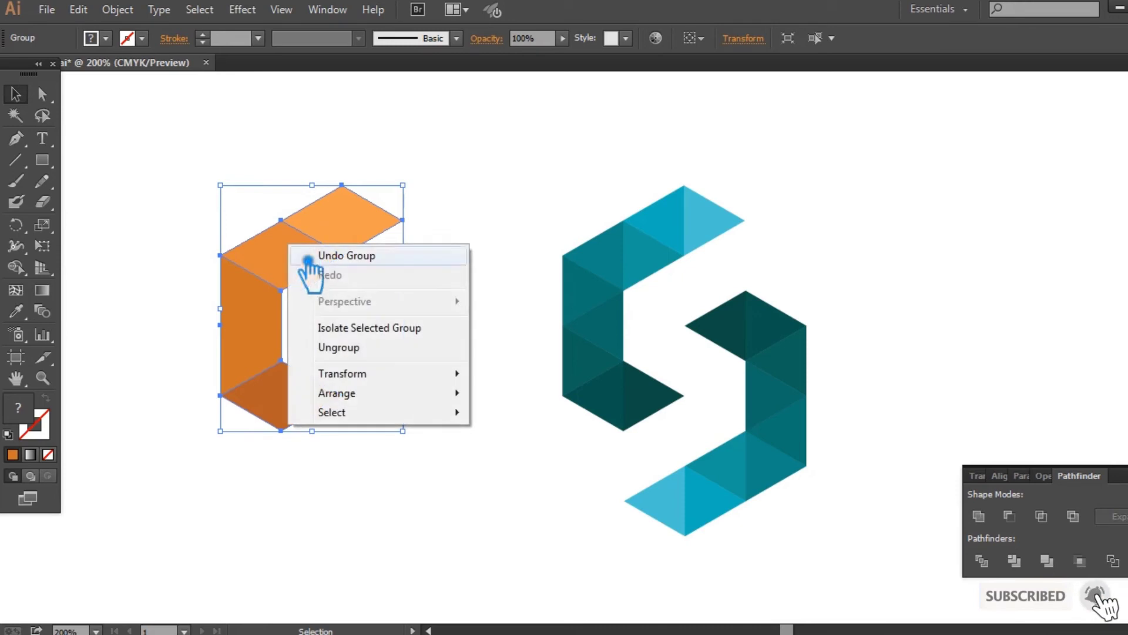
{"action": "left_click", "coordinate": [515, 439]}
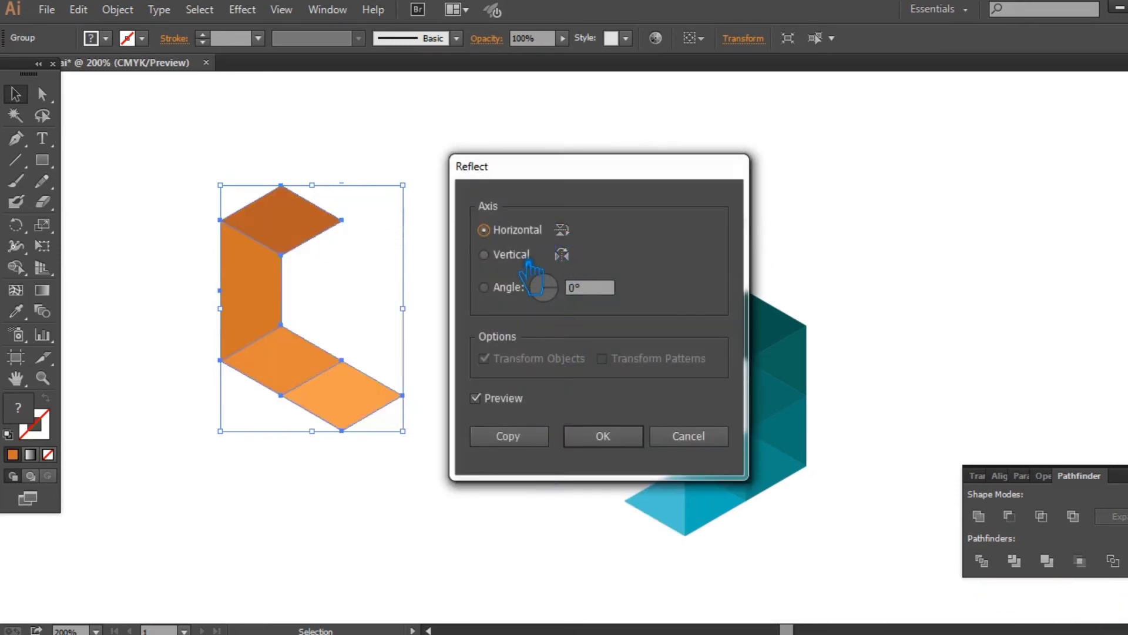
{"action": "left_click", "coordinate": [510, 440]}
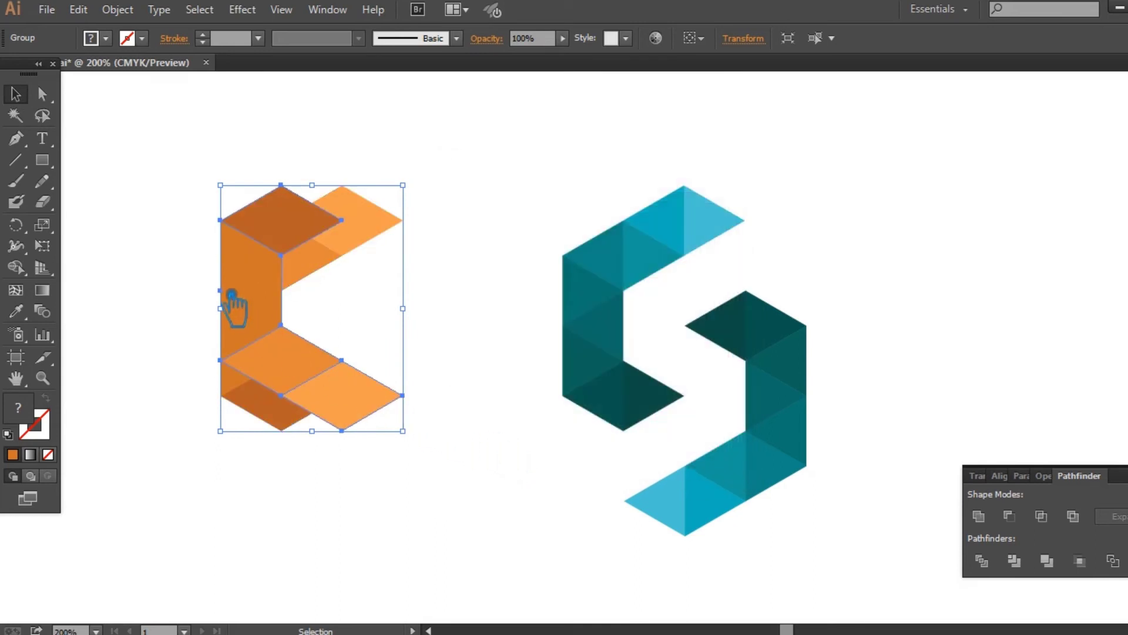
{"action": "right_click", "coordinate": [257, 282]}
{"action": "left_click", "coordinate": [506, 468]}
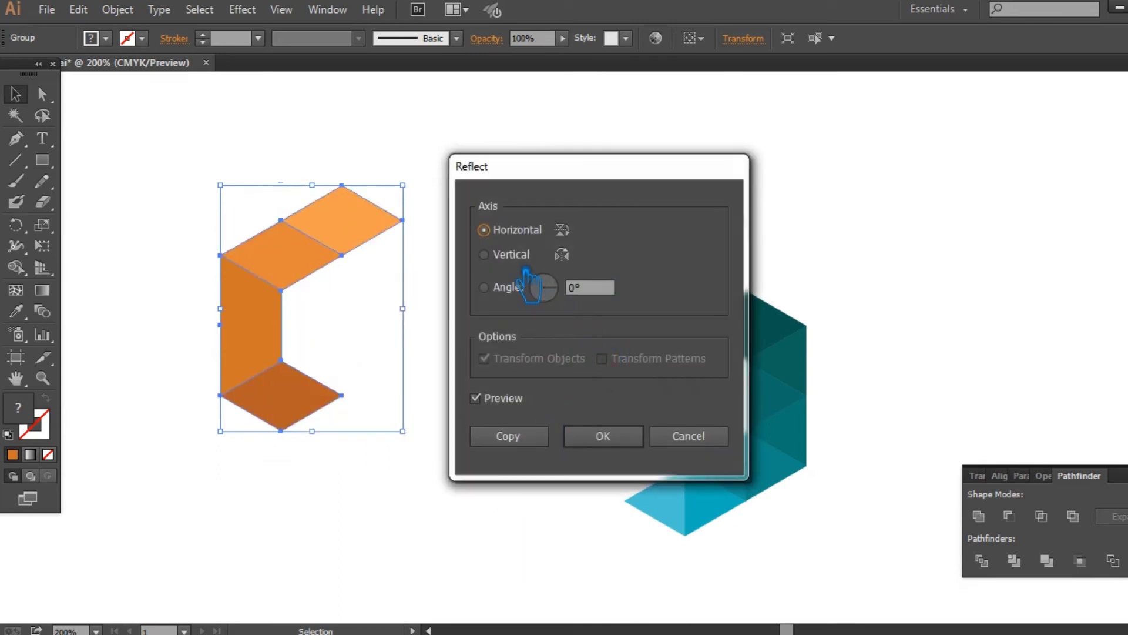
{"action": "left_click", "coordinate": [526, 268]}
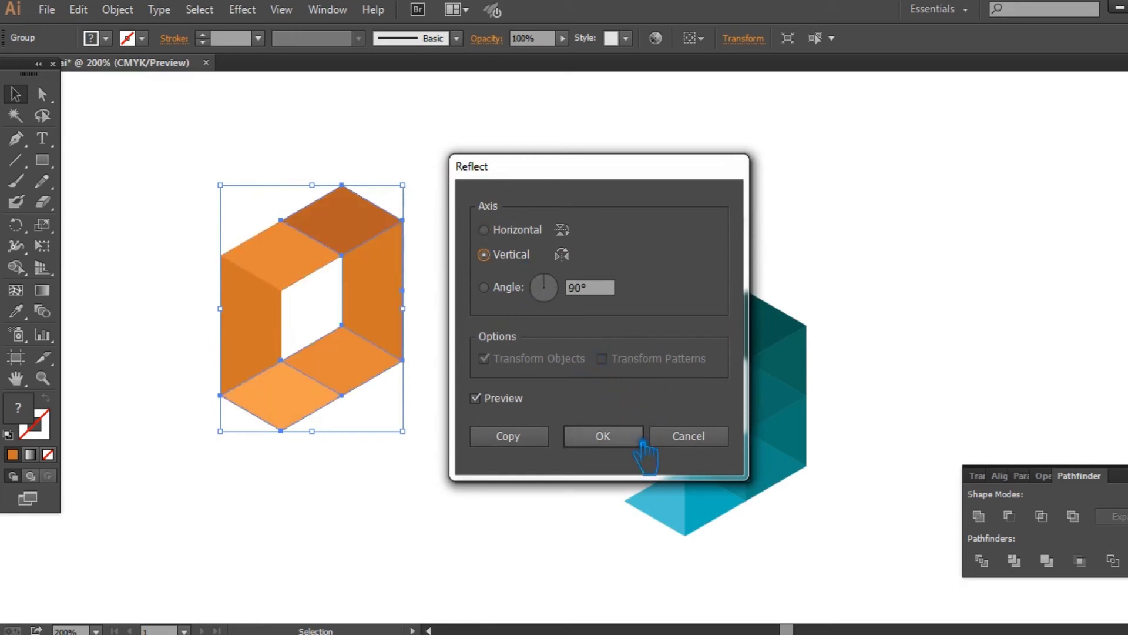
{"action": "left_click", "coordinate": [646, 435]}
Step: Nudge the reflected copy below the C so the pieces interlock into an orange S
{"action": "key", "text": "Down"}
{"action": "key", "text": "Down"}
{"action": "key", "text": "Down"}
{"action": "key", "text": "Down"}
{"action": "key", "text": "Down"}
{"action": "key", "text": "Down"}
{"action": "key", "text": "Down"}
{"action": "key", "text": "Down"}
{"action": "key", "text": "Down"}
{"action": "key", "text": "Down"}
{"action": "key", "text": "Down"}
{"action": "key", "text": "Down"}
{"action": "key", "text": "Down"}
{"action": "key", "text": "Down"}
{"action": "key", "text": "Right"}
{"action": "key", "text": "Right"}
{"action": "key", "text": "Right"}
{"action": "key", "text": "Right"}
{"action": "key", "text": "Right"}
{"action": "key", "text": "Right"}
{"action": "key", "text": "Right"}
{"action": "key", "text": "Right"}
{"action": "key", "text": "Right"}
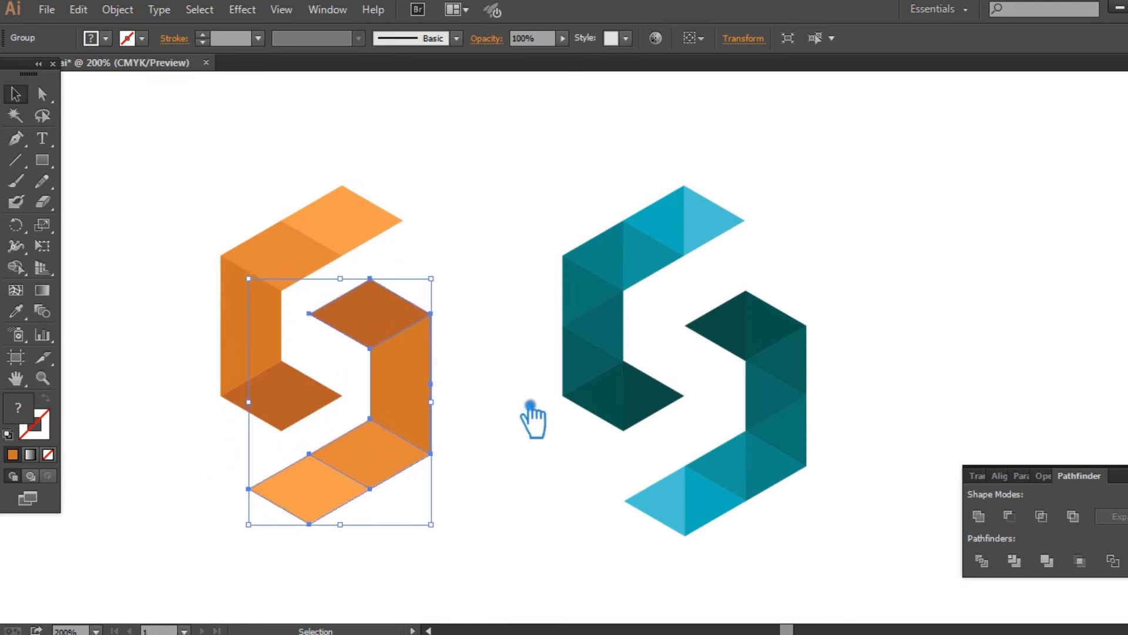
{"action": "key", "text": "Down"}
{"action": "key", "text": "Down"}
{"action": "key", "text": "Down"}
{"action": "key", "text": "Up"}
{"action": "key", "text": "Up"}
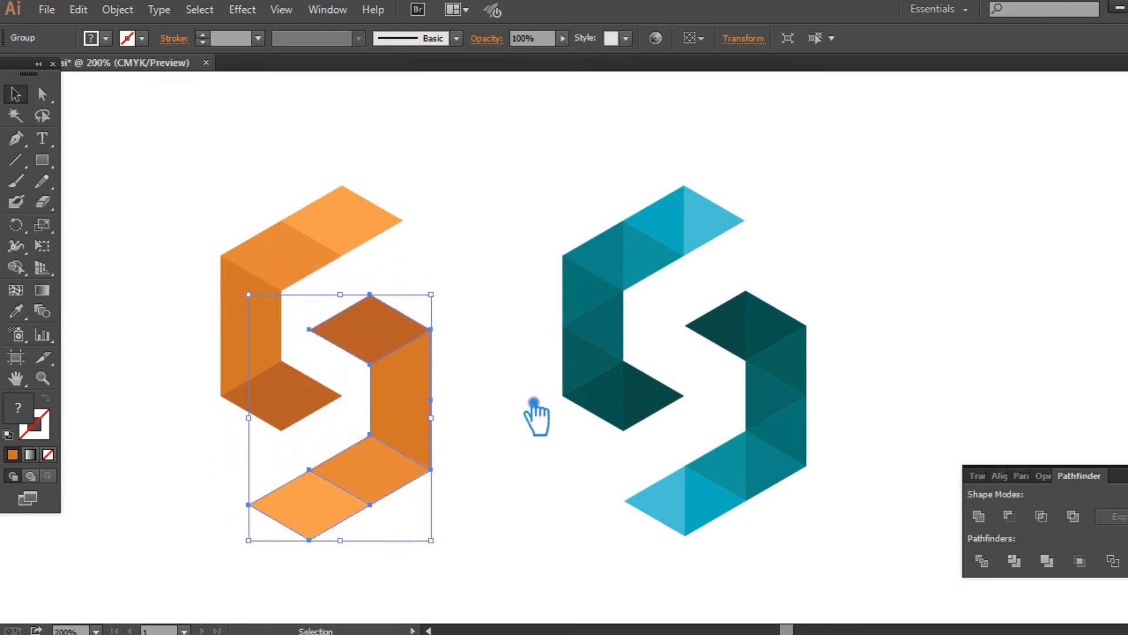
{"action": "key", "text": "Right"}
{"action": "key", "text": "Right"}
{"action": "key", "text": "Right"}
{"action": "key", "text": "Right"}
{"action": "key", "text": "Right"}
{"action": "key", "text": "Right"}
{"action": "key", "text": "Right"}
{"action": "key", "text": "Right"}
{"action": "key", "text": "Right"}
{"action": "key", "text": "Right"}
{"action": "key", "text": "Right"}
{"action": "key", "text": "Right"}
{"action": "key", "text": "Up"}
{"action": "key", "text": "Up"}
{"action": "key", "text": "Up"}
{"action": "key", "text": "Up"}
{"action": "key", "text": "Down"}
{"action": "key", "text": "Down"}
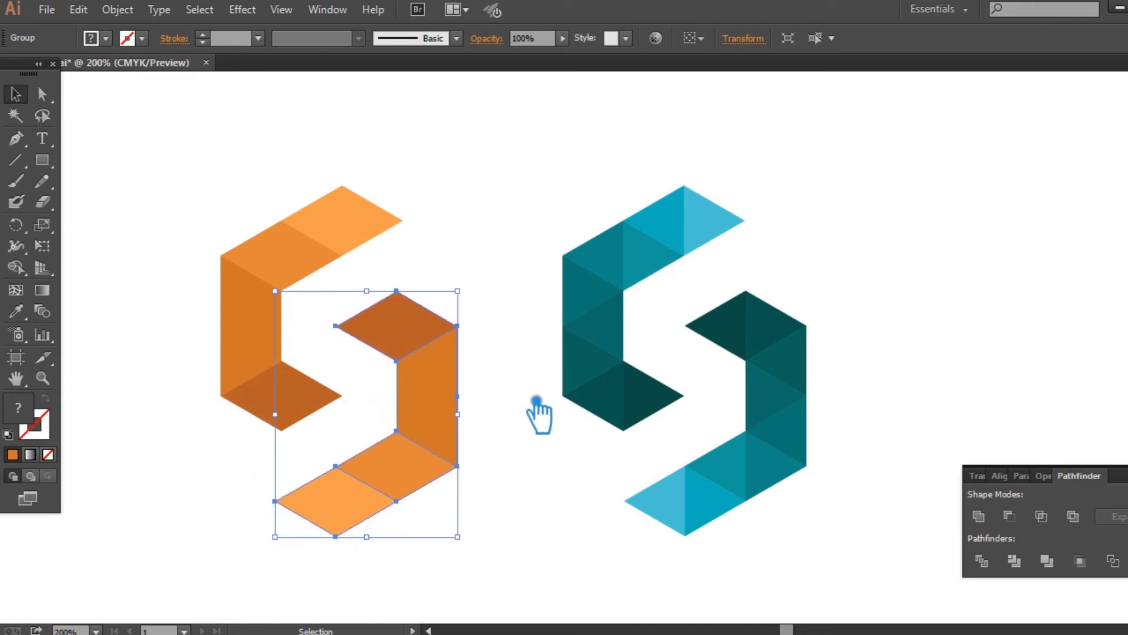
{"action": "key", "text": "Right"}
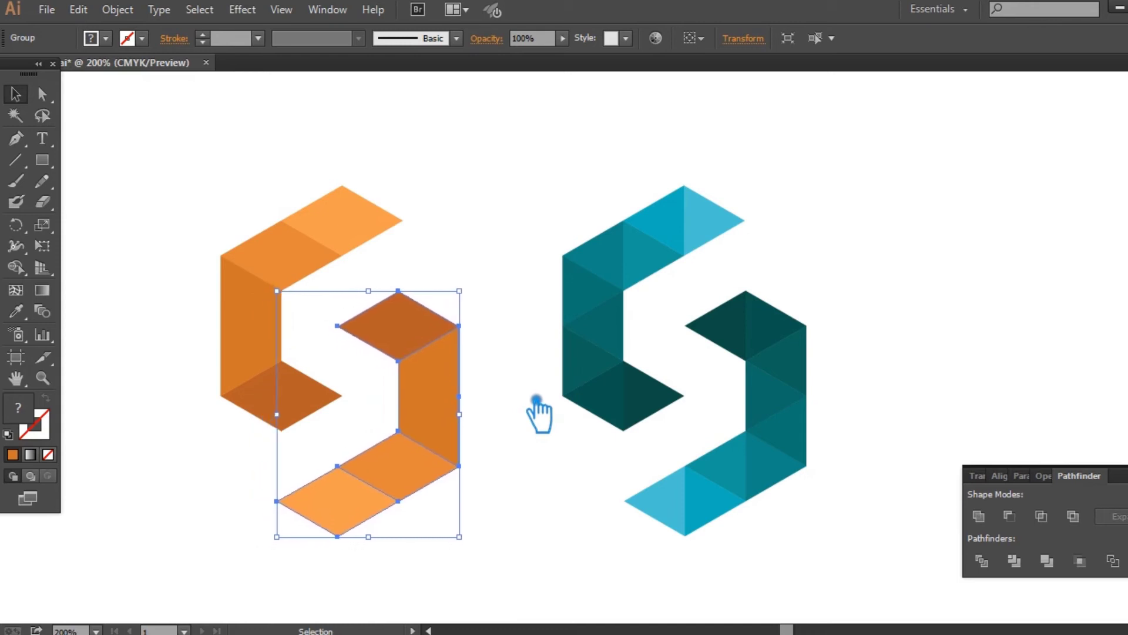
{"action": "left_click", "coordinate": [482, 276]}
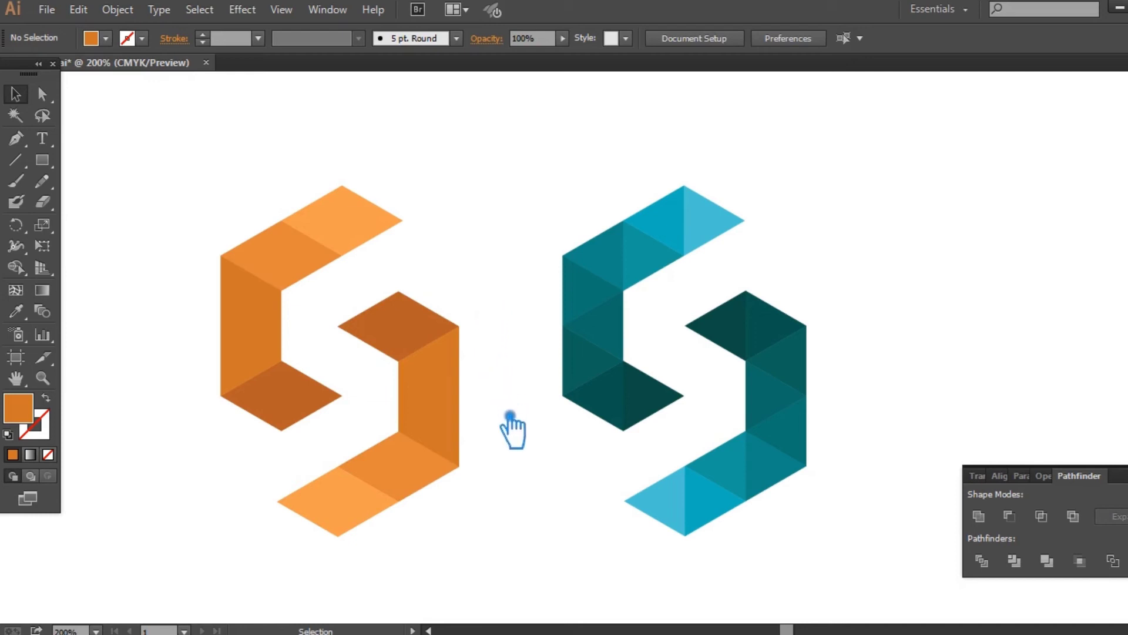
Step: Close the Pathfinder panel and group both teal halves into one S with Ctrl+G
{"action": "left_click", "coordinate": [1120, 469]}
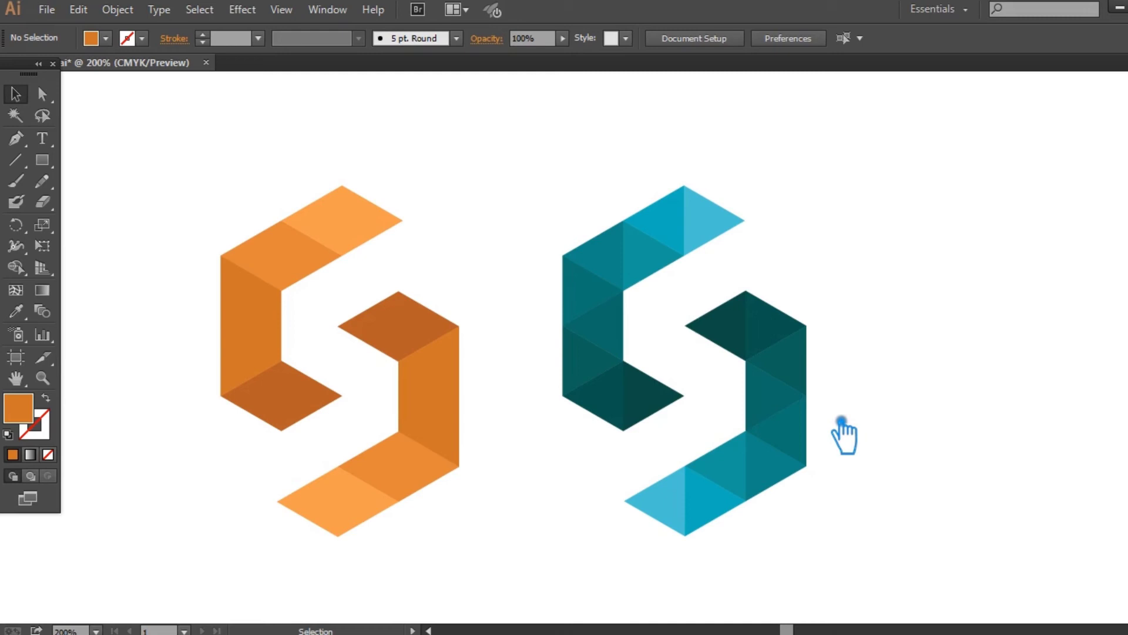
{"action": "left_click", "coordinate": [802, 450]}
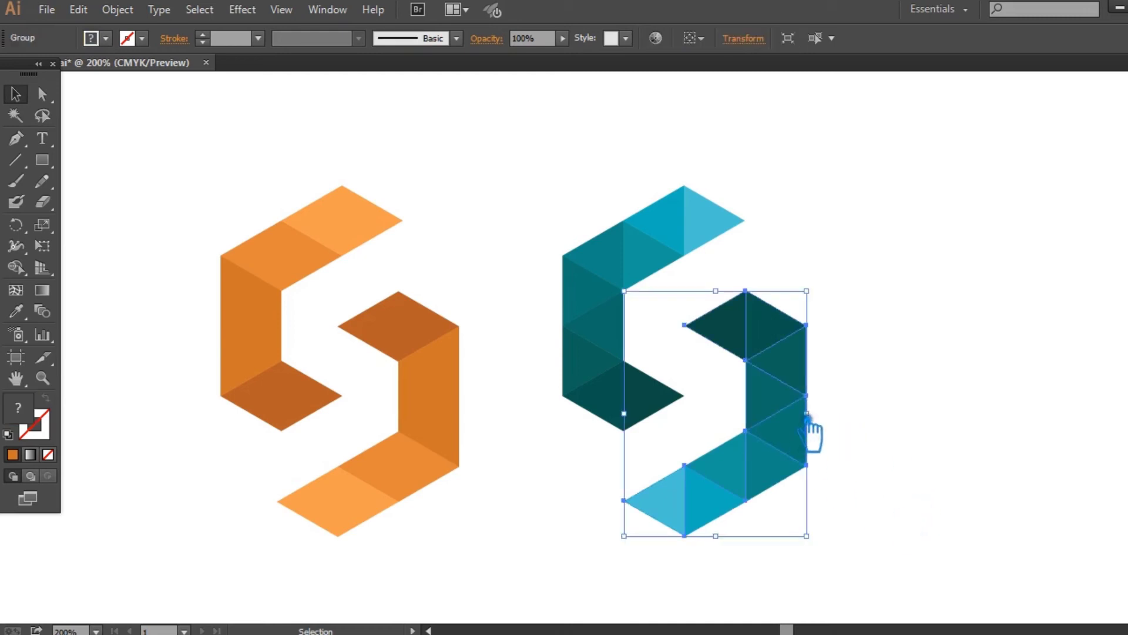
{"action": "left_click", "coordinate": [652, 269], "text": "shift"}
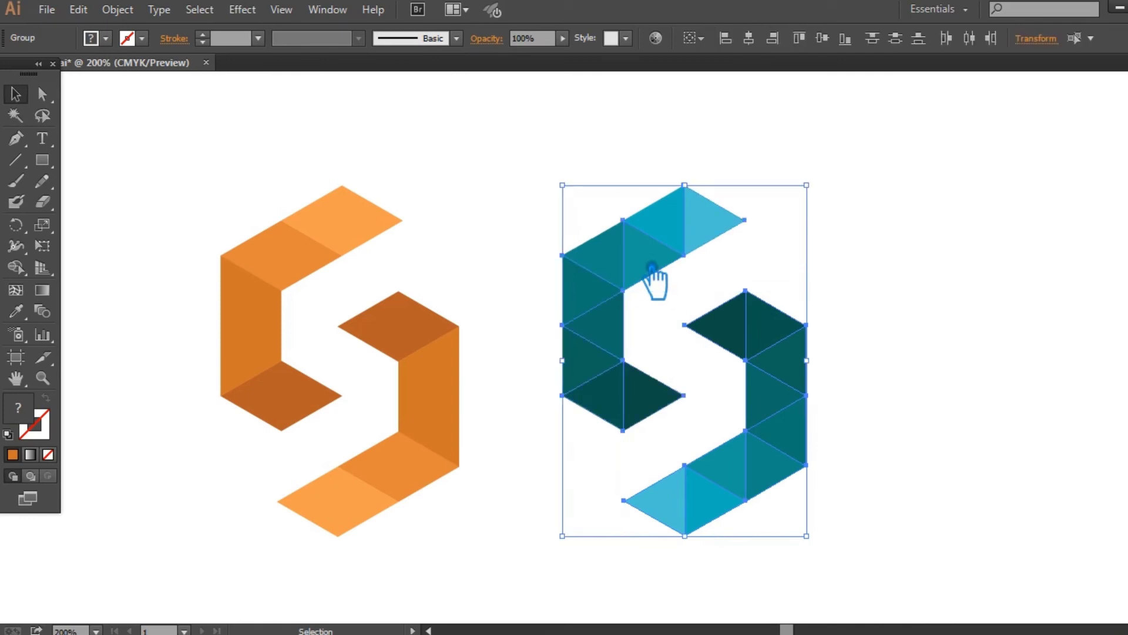
{"action": "key", "text": "ctrl+g"}
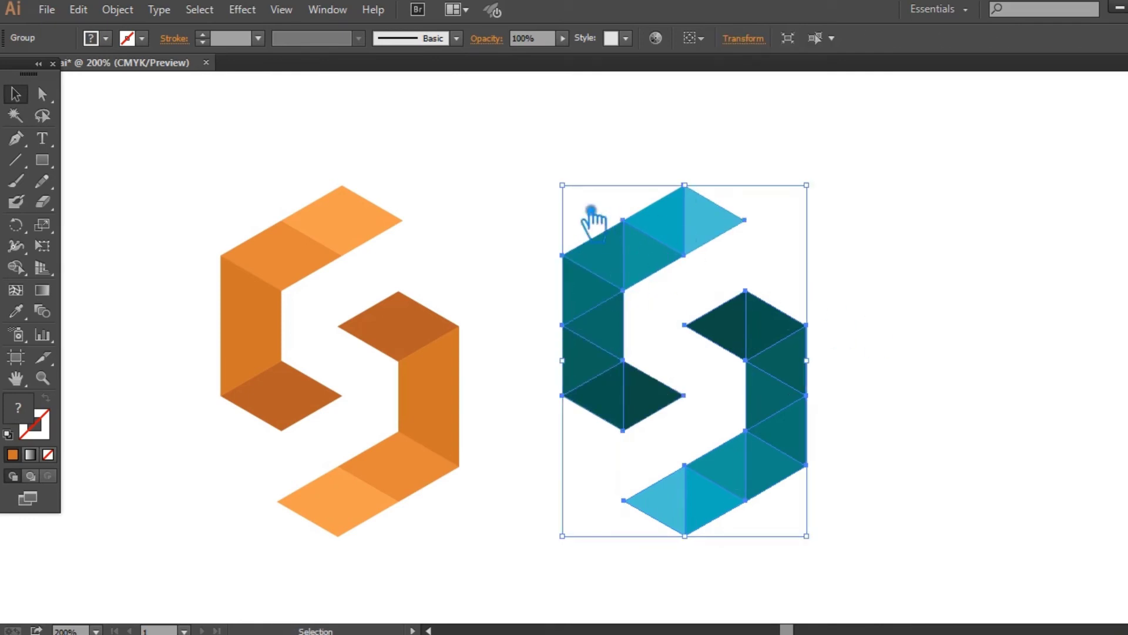
Step: Nudge the lower orange half slightly right and up, then select the whole orange S
{"action": "left_click", "coordinate": [590, 215]}
{"action": "left_click", "coordinate": [445, 365]}
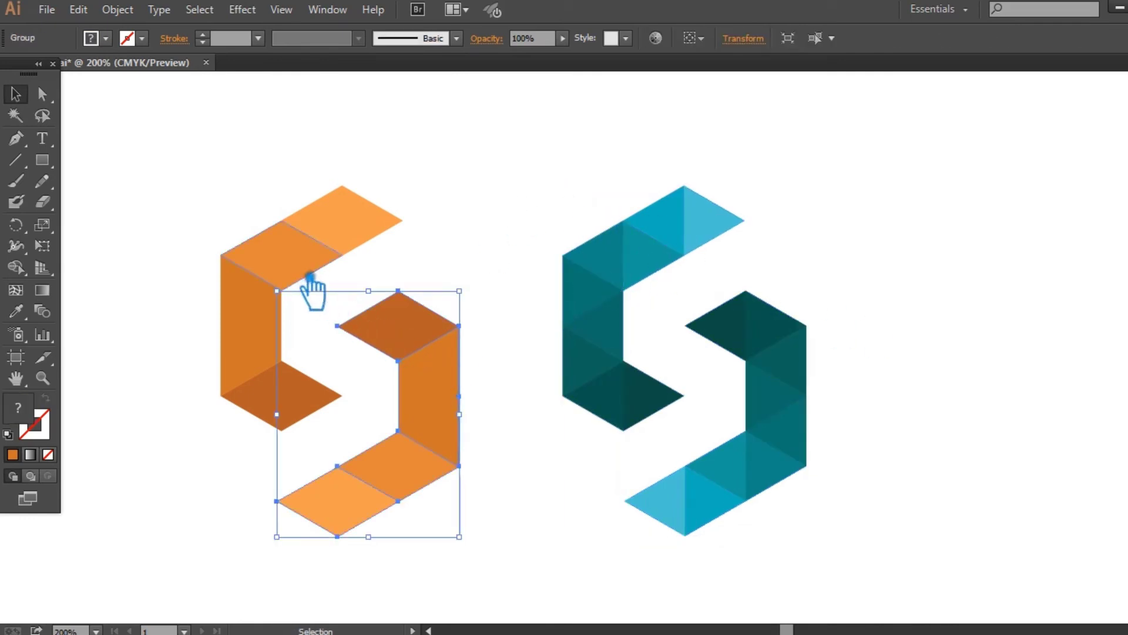
{"action": "left_click", "coordinate": [509, 345]}
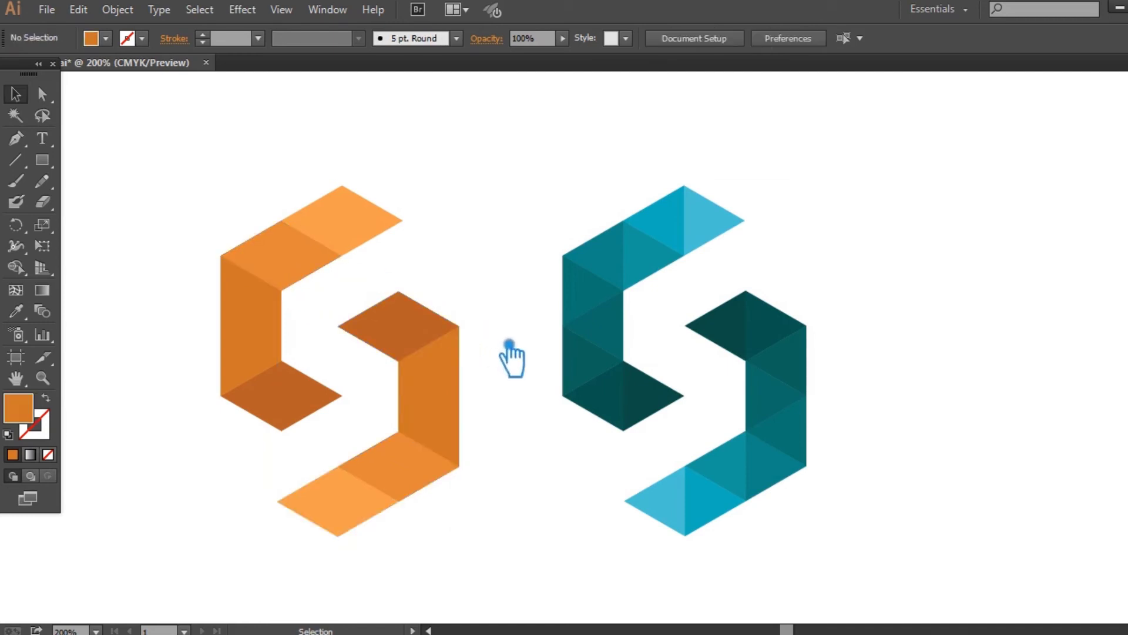
{"action": "left_click", "coordinate": [445, 366]}
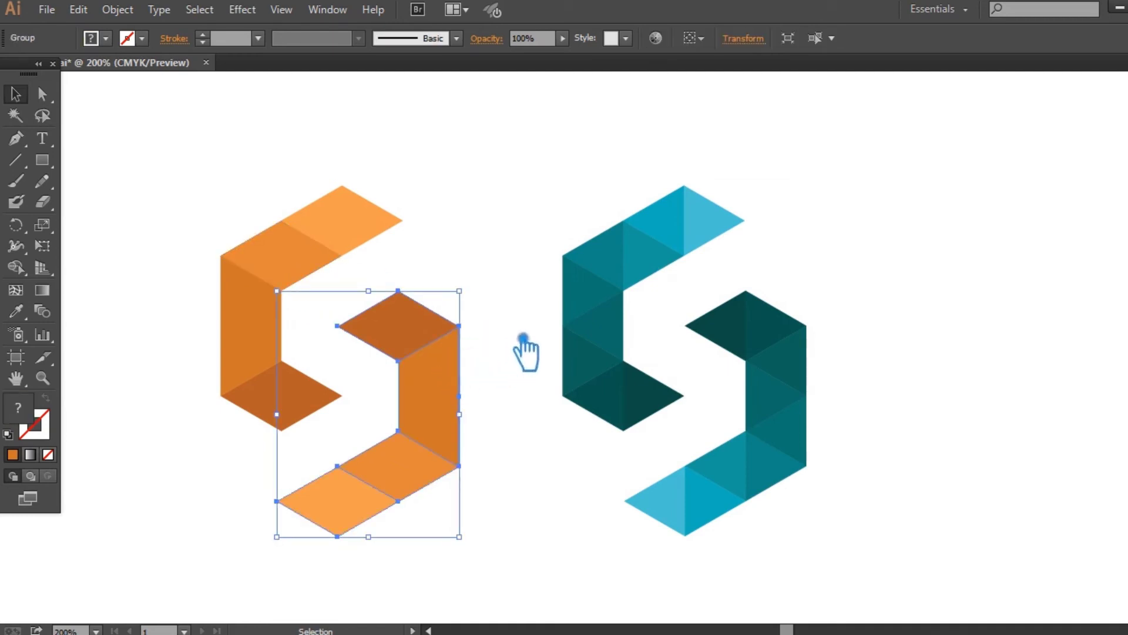
{"action": "left_click", "coordinate": [547, 376]}
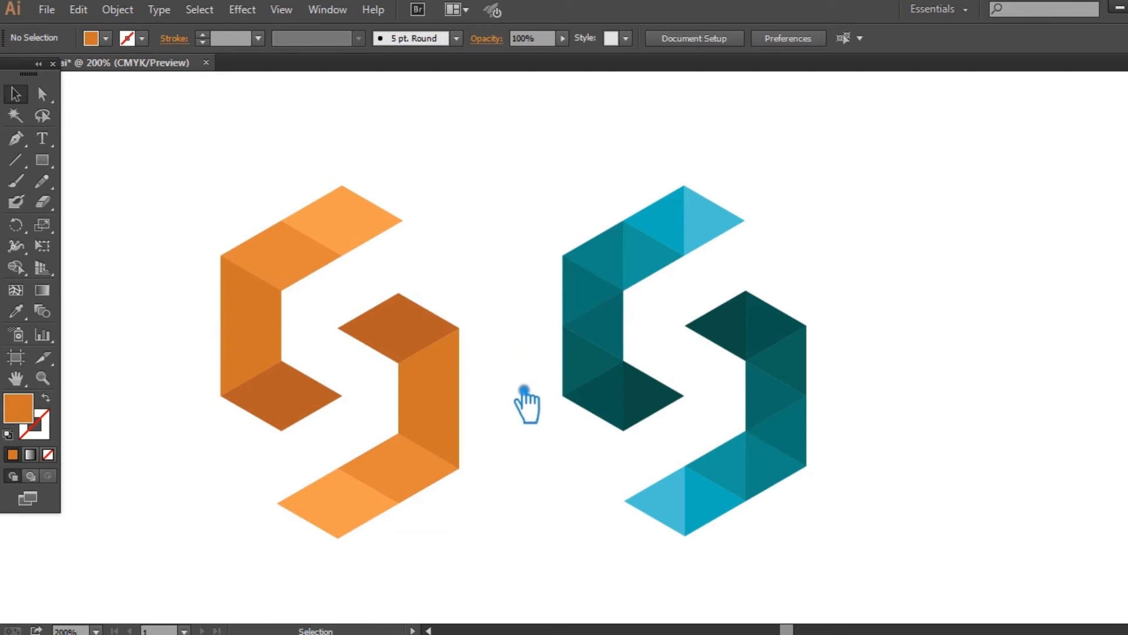
{"action": "left_click", "coordinate": [453, 385]}
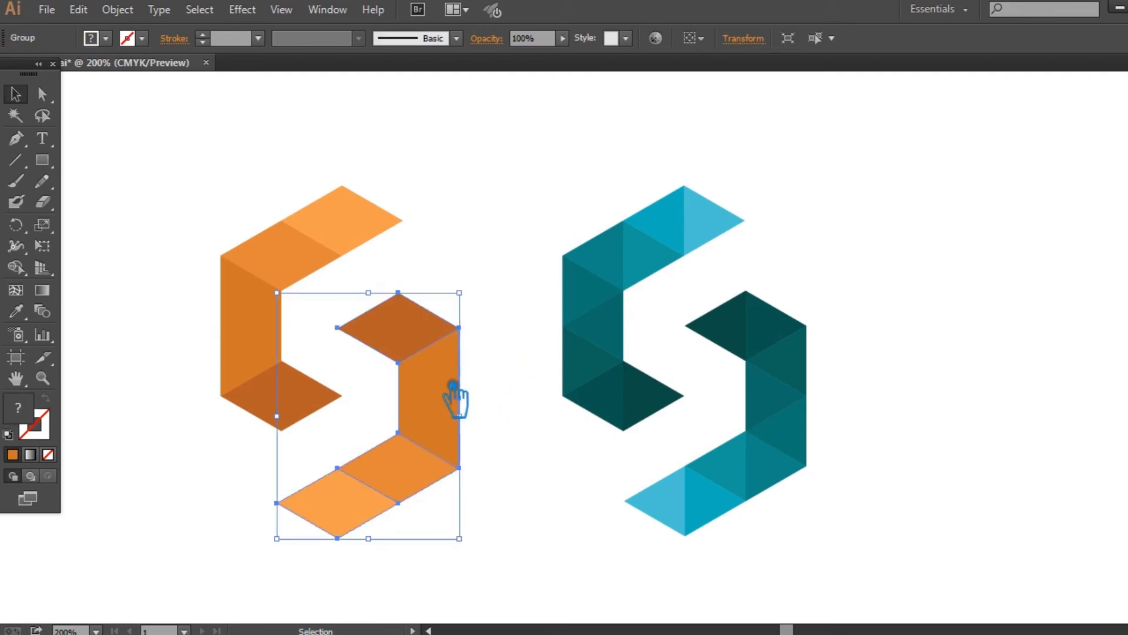
{"action": "key", "text": "Right"}
{"action": "key", "text": "Up"}
{"action": "left_click", "coordinate": [530, 332]}
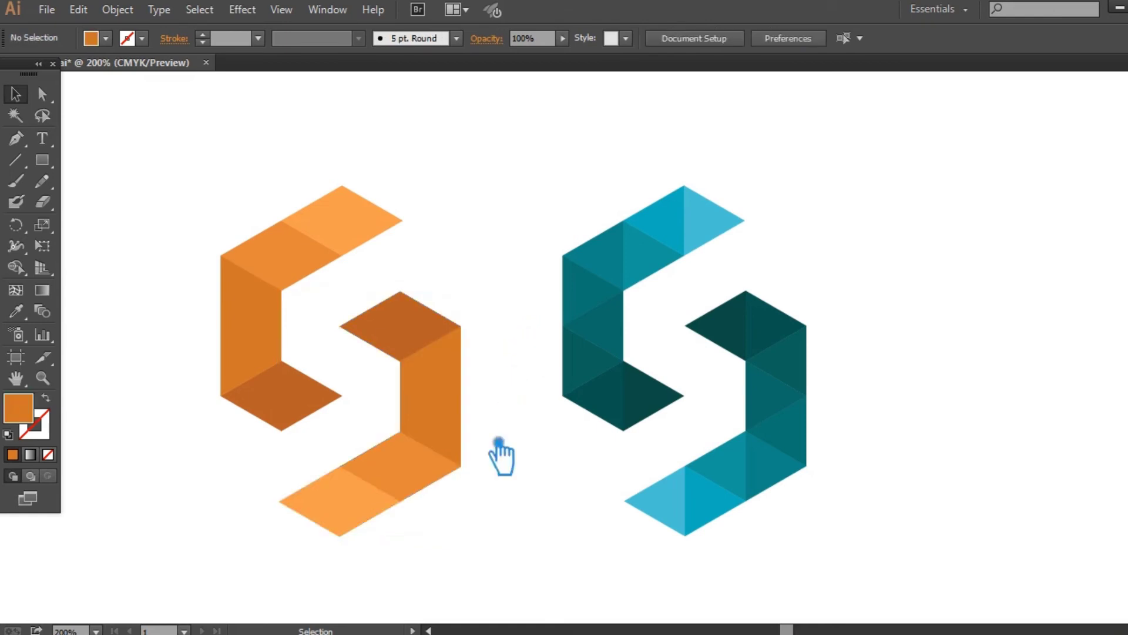
{"action": "mouse_move", "coordinate": [502, 562]}
{"action": "left_mouse_down"}
{"action": "mouse_move", "coordinate": [272, 360]}
{"action": "mouse_move", "coordinate": [160, 218]}
{"action": "left_mouse_up"}
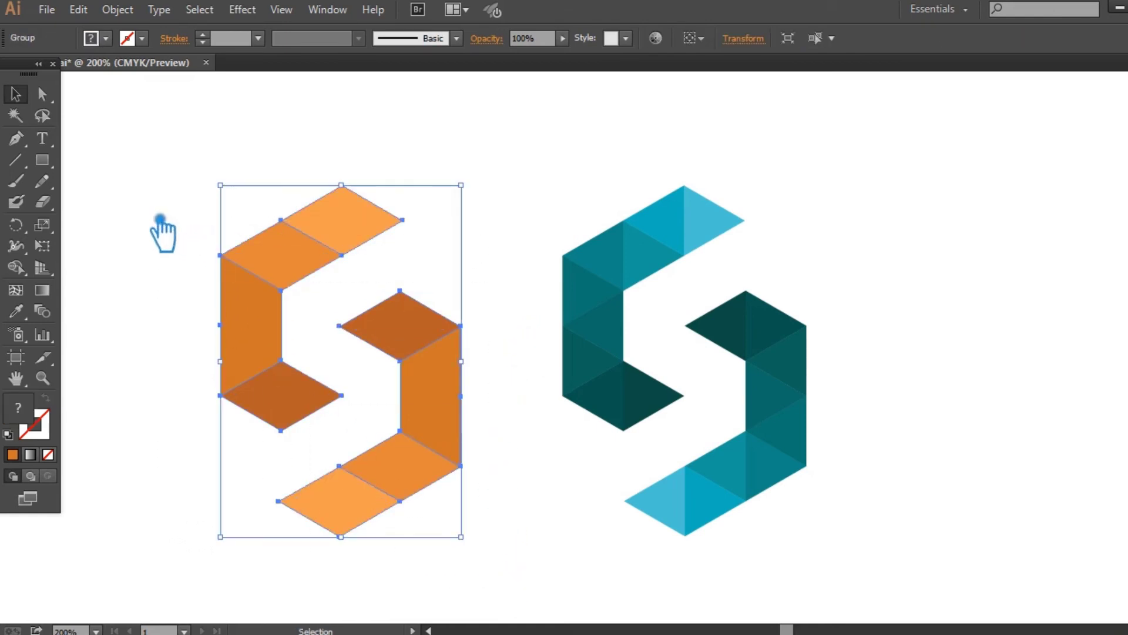
Step: Save the document with Ctrl+S and clear the selection
{"action": "left_click", "coordinate": [507, 154]}
{"action": "key", "text": "ctrl+s"}
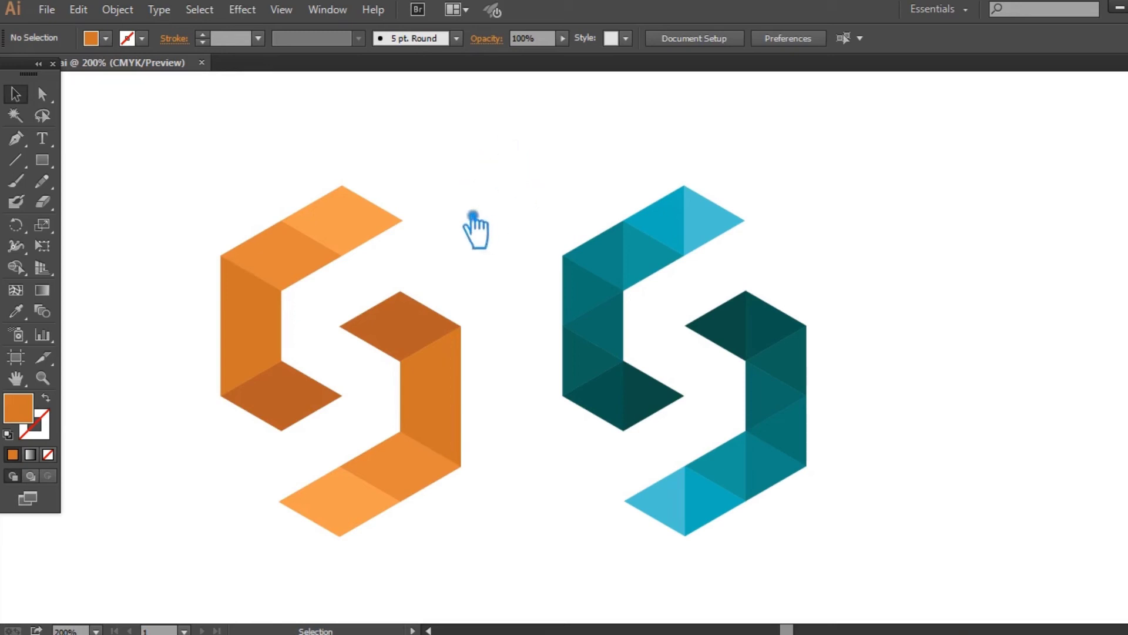
{"action": "left_click", "coordinate": [415, 329]}
{"action": "left_click", "coordinate": [516, 220]}
{"action": "left_click", "coordinate": [661, 238]}
{"action": "left_click", "coordinate": [411, 332]}
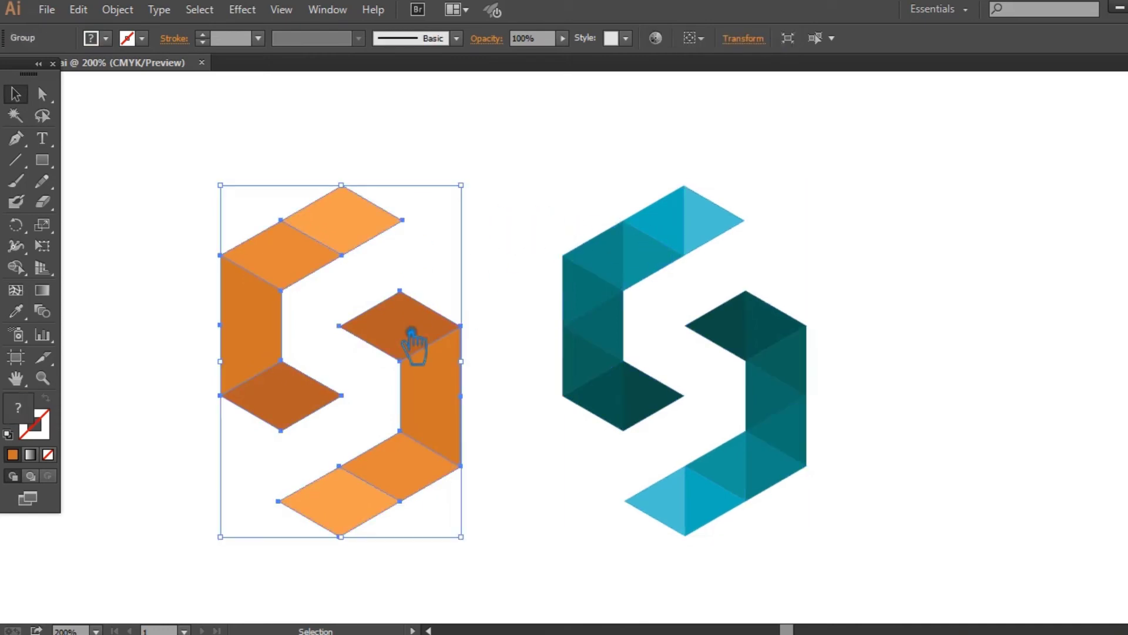
Step: Drag the teal S farther right away from the orange S and save again
{"action": "left_click", "coordinate": [625, 322]}
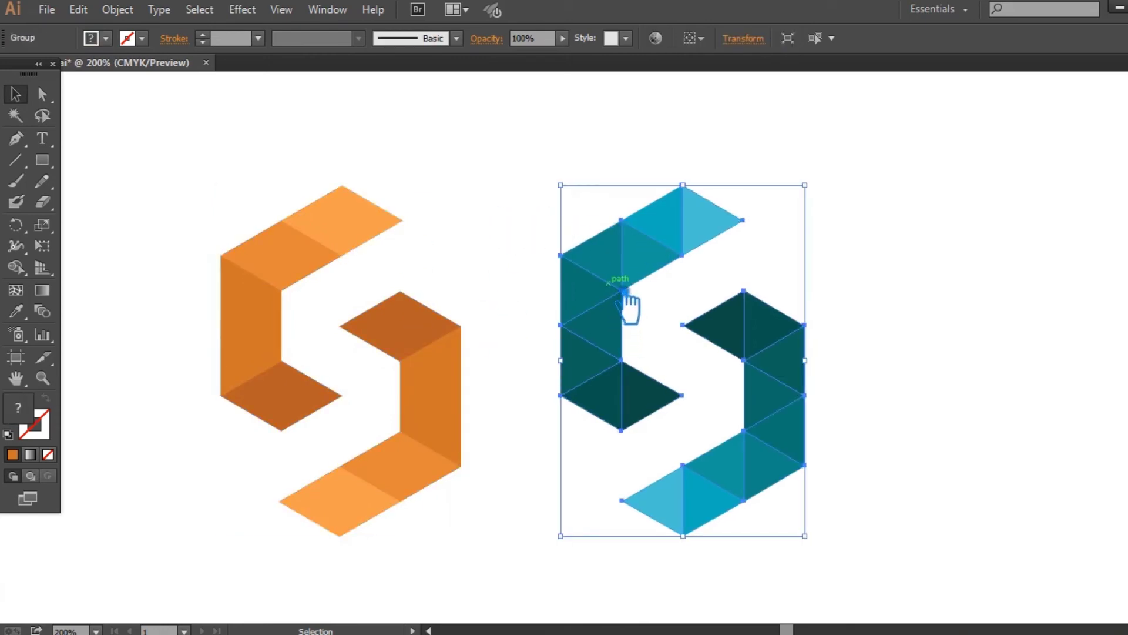
{"action": "left_click_drag", "start_coordinate": [626, 318], "coordinate": [596, 317]}
{"action": "left_click", "coordinate": [489, 255]}
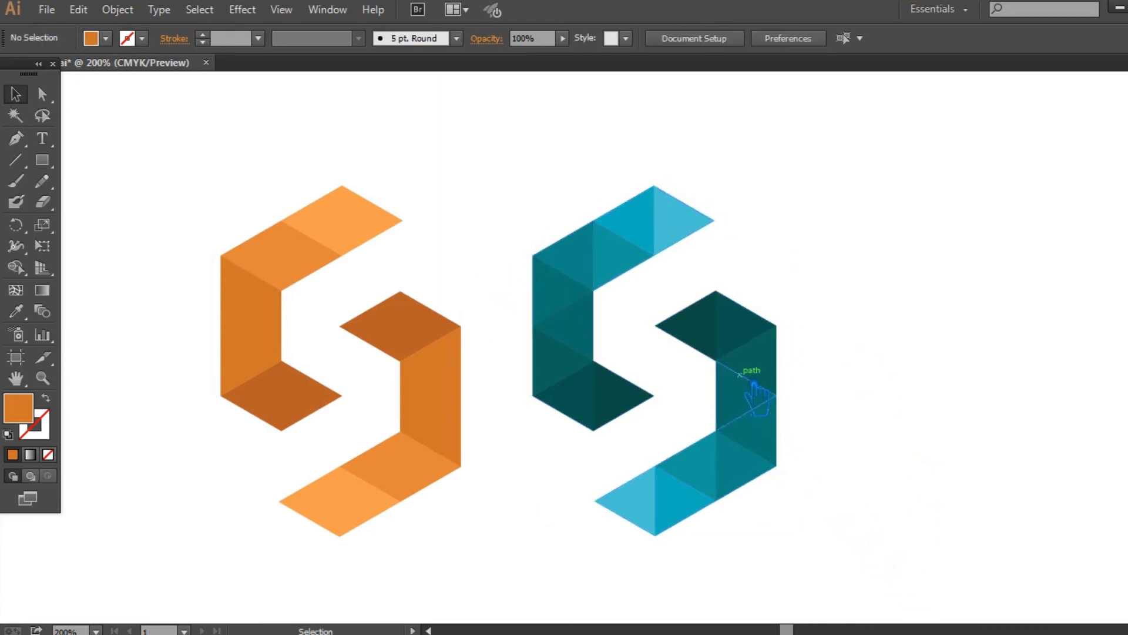
{"action": "left_click_drag", "start_coordinate": [748, 385], "coordinate": [840, 385]}
{"action": "left_click", "coordinate": [1007, 323]}
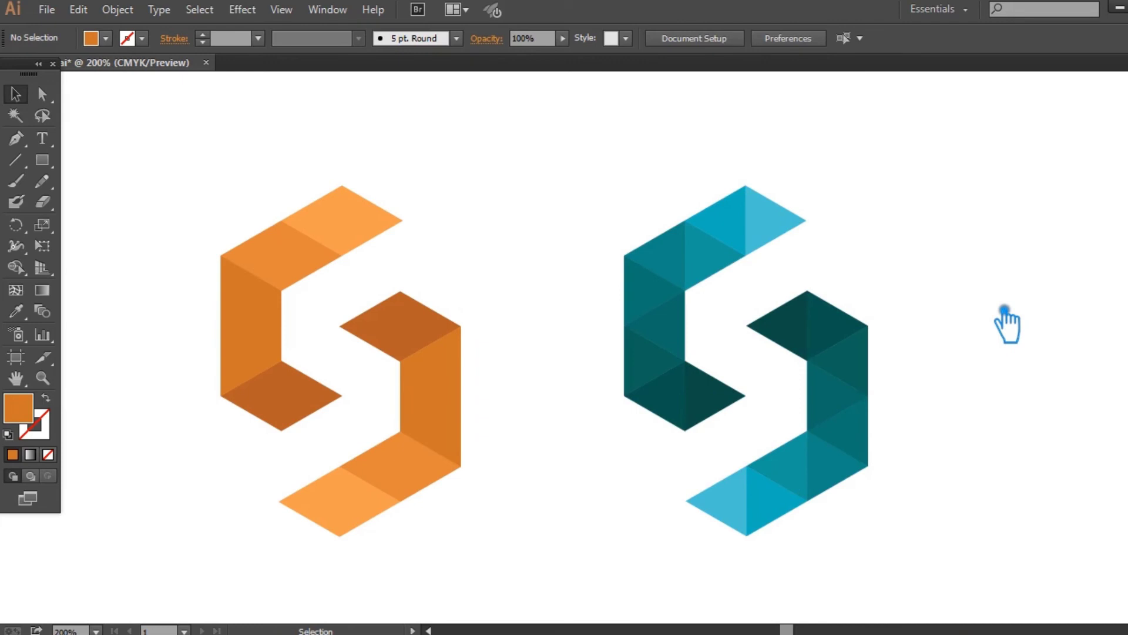
{"action": "key", "text": "ctrl+s"}
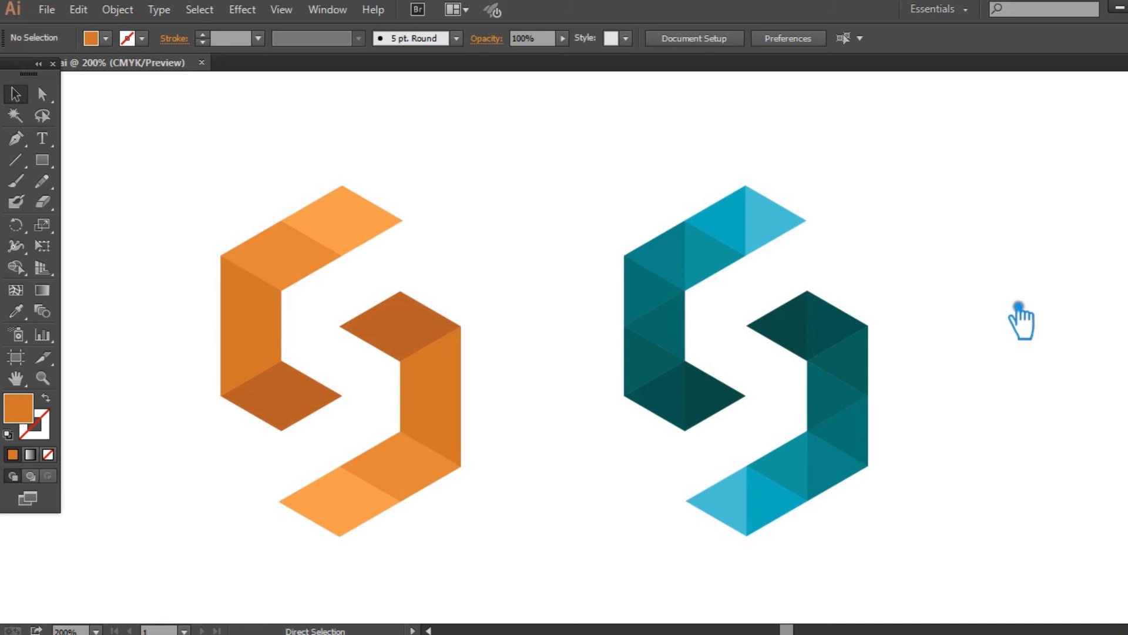
Step: Move the teal S logo further right, away from the orange S
{"action": "key", "text": "ctrl+minus"}
{"action": "mouse_move", "coordinate": [977, 337]}
{"action": "left_mouse_down"}
{"action": "mouse_move", "coordinate": [1070, 347]}
{"action": "mouse_move", "coordinate": [1021, 350]}
{"action": "left_mouse_up"}
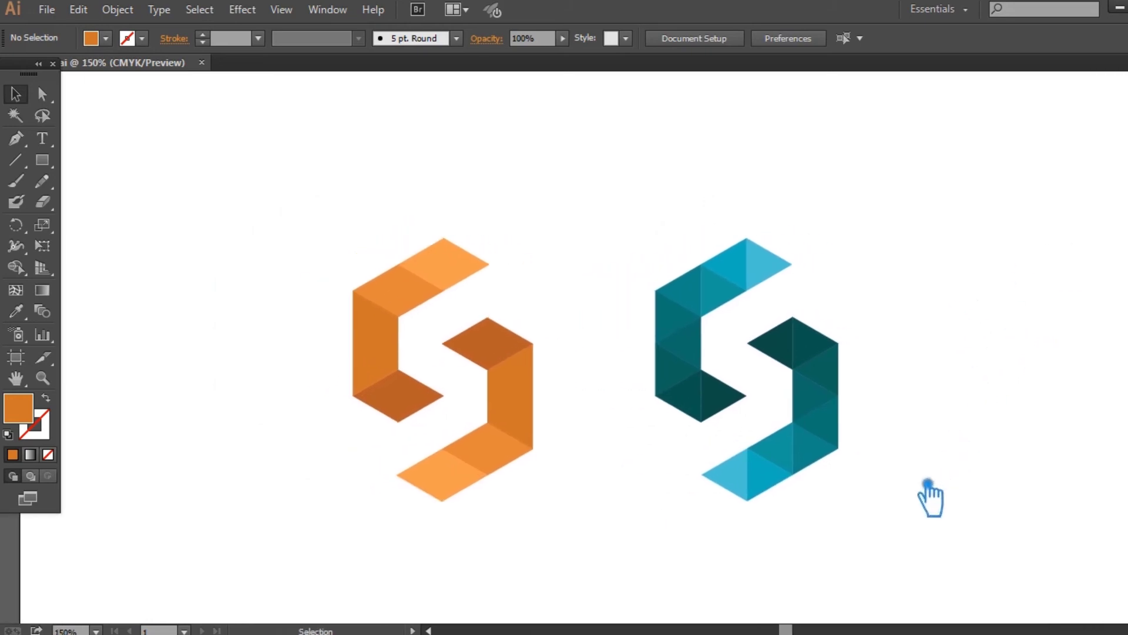
{"action": "left_click", "coordinate": [821, 456]}
{"action": "left_click", "coordinate": [1003, 440]}
{"action": "left_click_drag", "start_coordinate": [849, 429], "coordinate": [984, 441]}
{"action": "left_click", "coordinate": [1076, 443]}
Step: Draw a large hexagon as an orange outline, rotate it point-up, and place it over the orange S
{"action": "left_click_drag", "start_coordinate": [42, 160], "coordinate": [151, 222]}
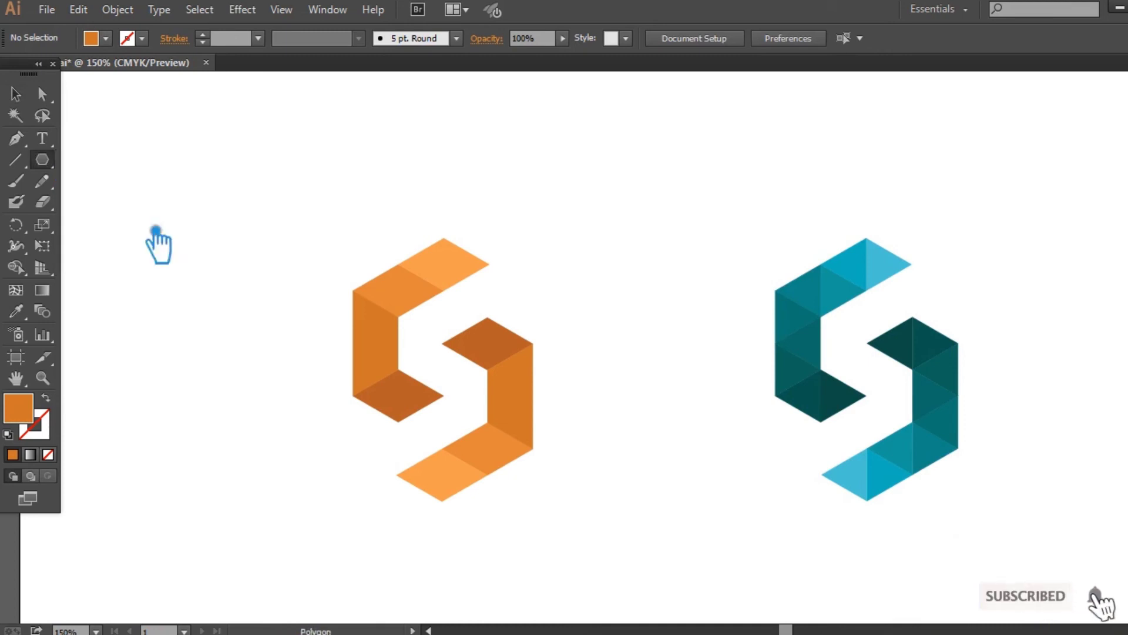
{"action": "mouse_move", "coordinate": [284, 238]}
{"action": "left_mouse_down"}
{"action": "mouse_move", "coordinate": [585, 496]}
{"action": "mouse_move", "coordinate": [443, 373]}
{"action": "left_mouse_up"}
{"action": "left_click", "coordinate": [15, 94]}
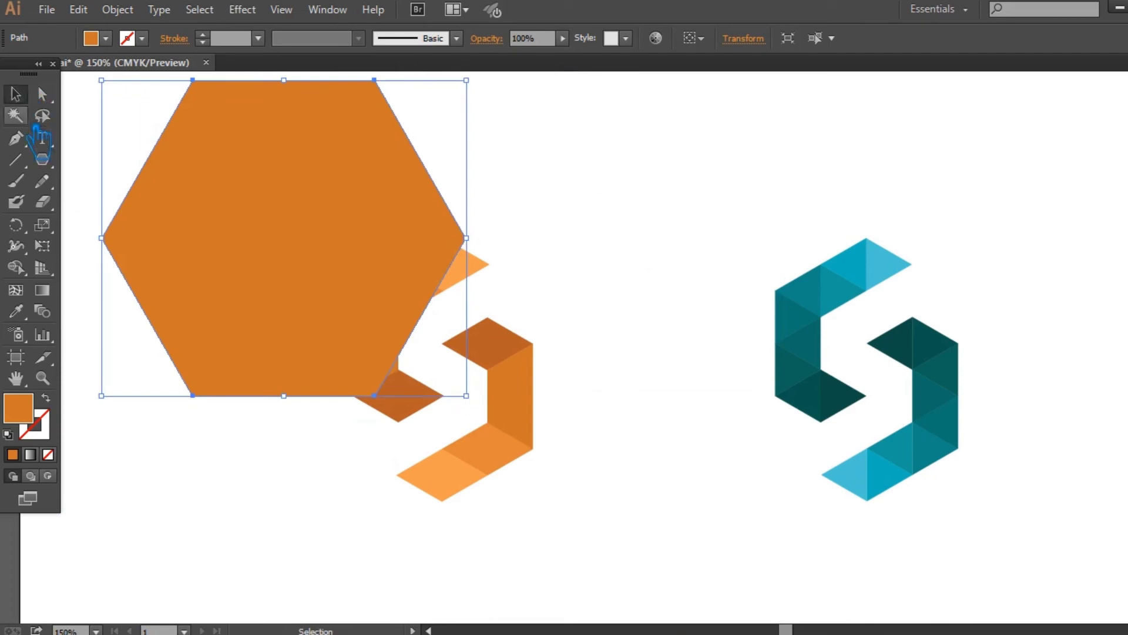
{"action": "left_click", "coordinate": [46, 398]}
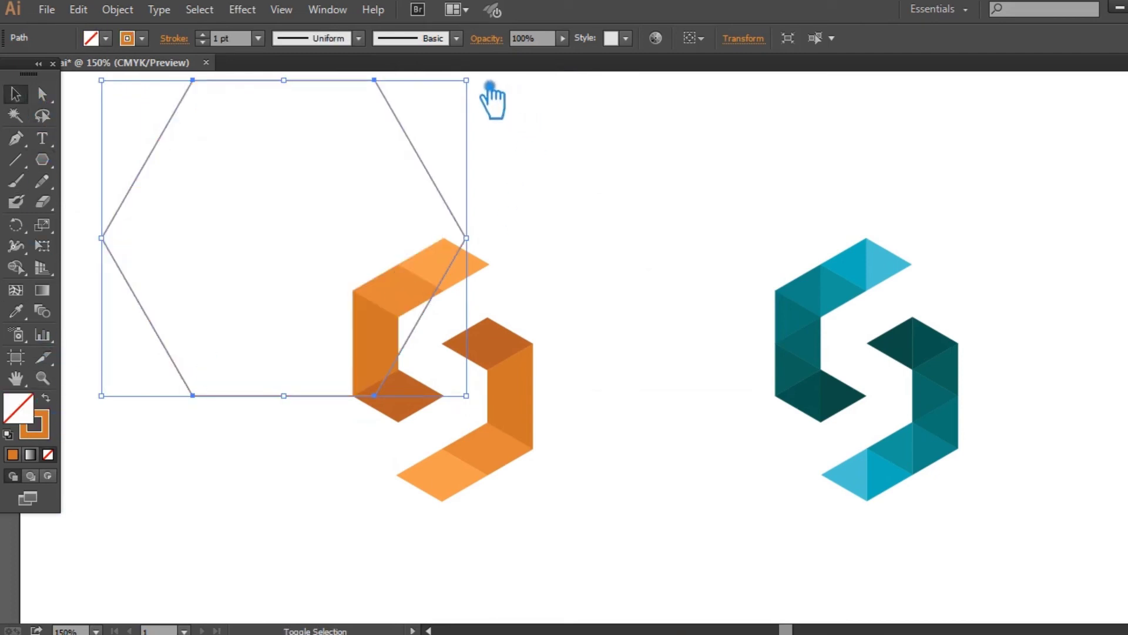
{"action": "left_click_drag", "start_coordinate": [488, 85], "coordinate": [466, 391]}
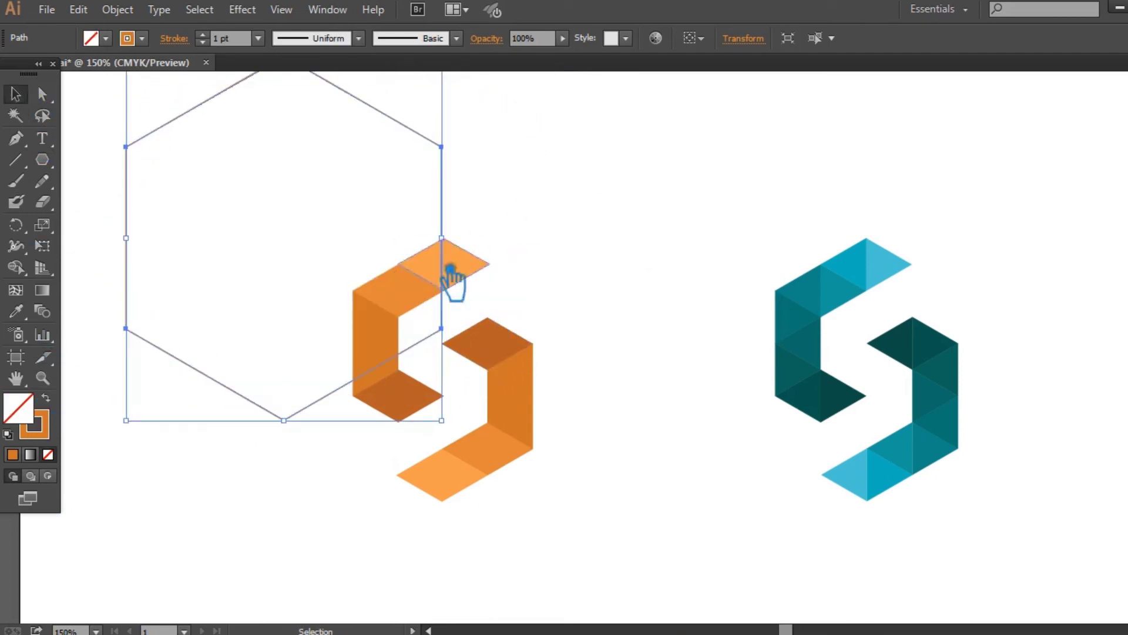
{"action": "left_click_drag", "start_coordinate": [403, 135], "coordinate": [575, 261]}
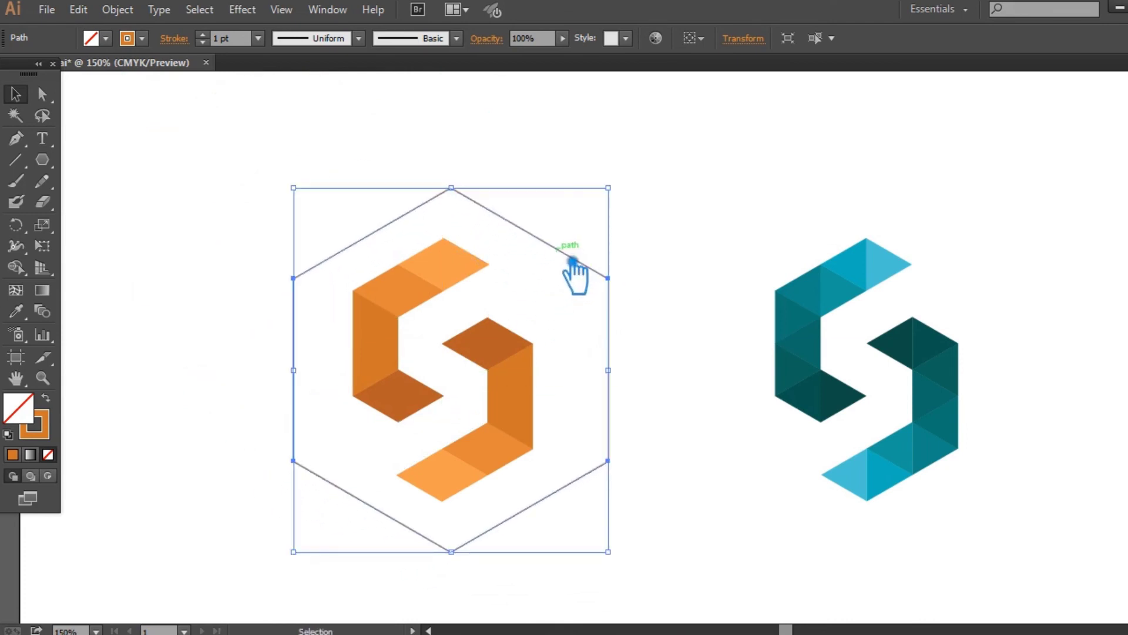
Step: Give the hexagon a 26 pt stroke and enlarge it to enclose the orange S
{"action": "left_click", "coordinate": [222, 39]}
{"action": "type", "text": "12"}
{"action": "key", "text": "Return"}
{"action": "scroll", "coordinate": [221, 39], "scroll_direction": "up", "scroll_amount": 8}
{"action": "scroll", "coordinate": [222, 38], "scroll_direction": "up", "scroll_amount": 2}
{"action": "scroll", "coordinate": [221, 38], "scroll_direction": "up", "scroll_amount": 2}
{"action": "scroll", "coordinate": [222, 38], "scroll_direction": "up", "scroll_amount": 1}
{"action": "scroll", "coordinate": [222, 38], "scroll_direction": "up", "scroll_amount": 1}
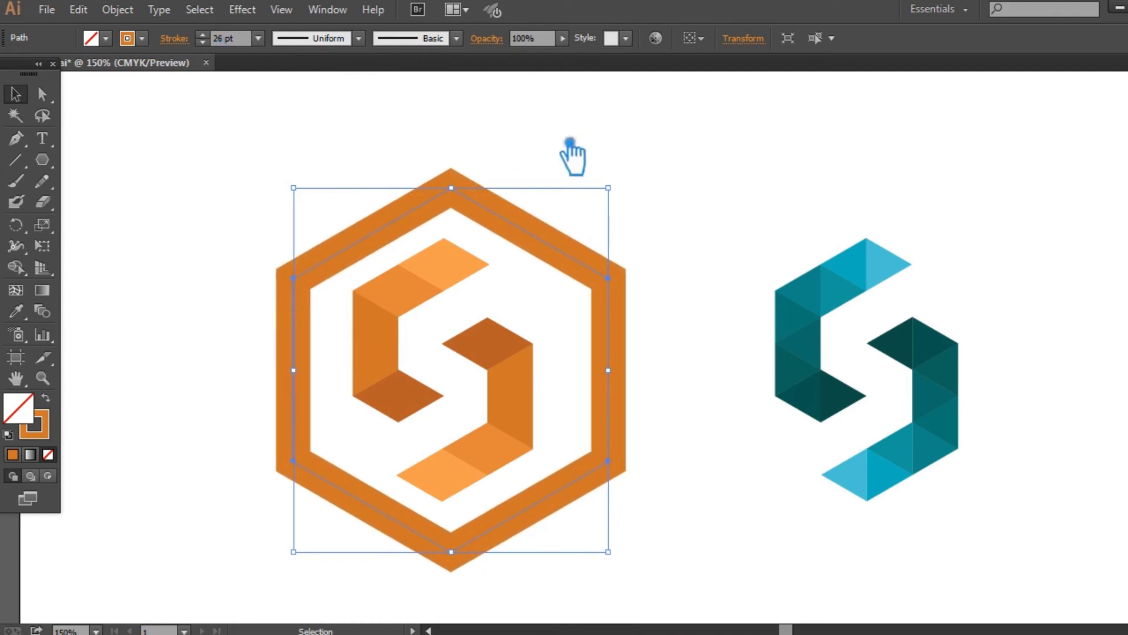
{"action": "left_click_drag", "start_coordinate": [624, 197], "coordinate": [726, 176]}
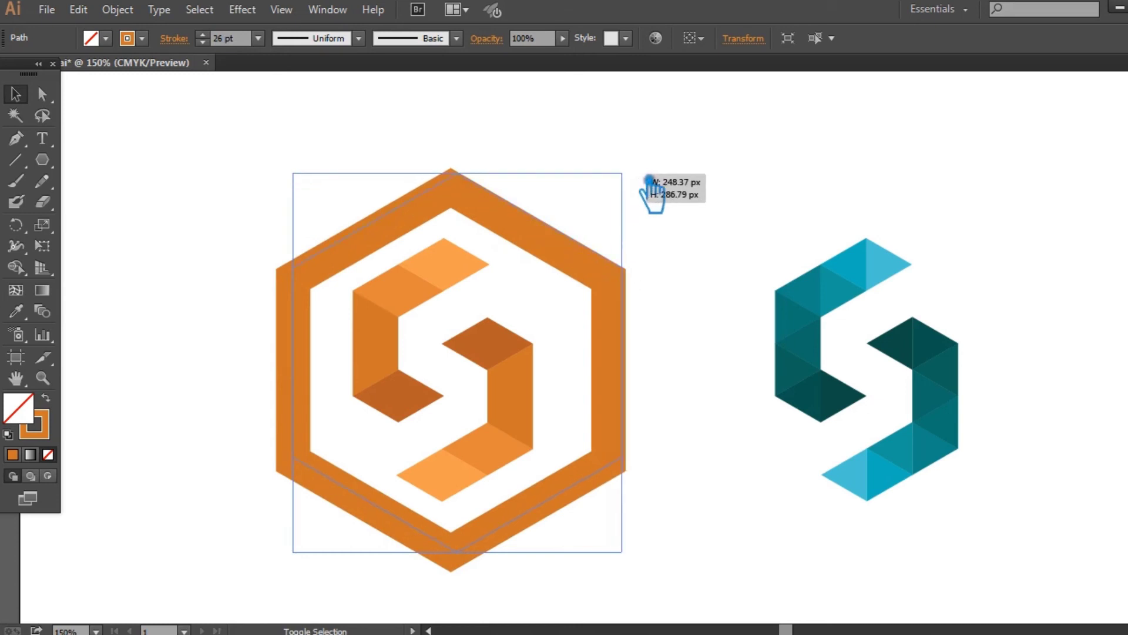
{"action": "left_click", "coordinate": [770, 202]}
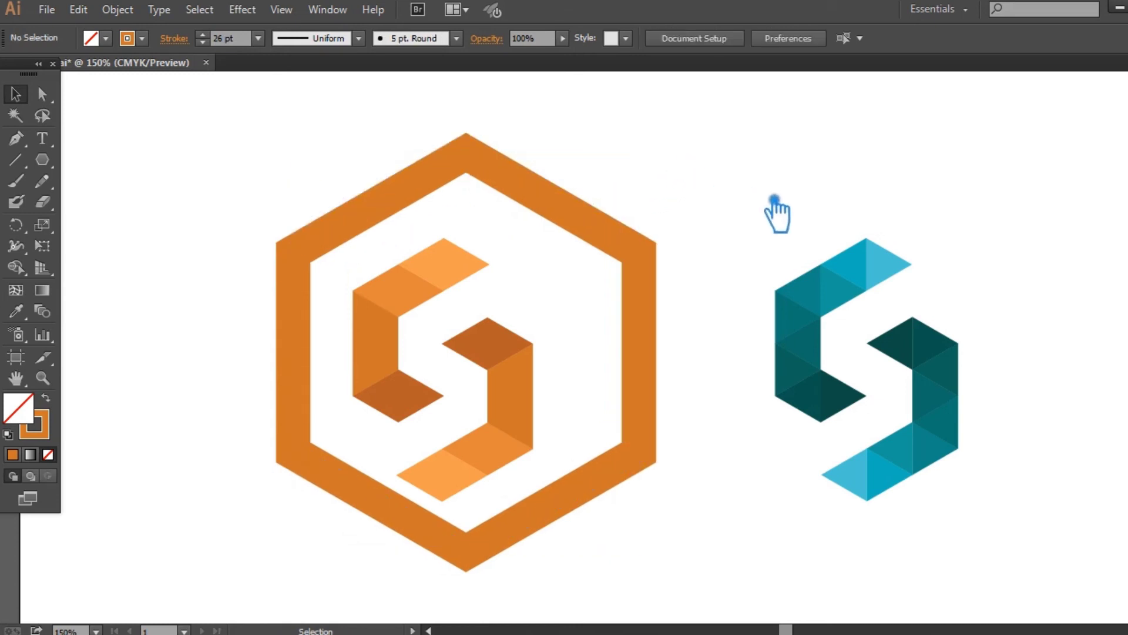
Step: Align the orange S group and hexagon on both horizontal and vertical centres
{"action": "left_click_drag", "start_coordinate": [611, 236], "coordinate": [594, 251]}
{"action": "left_click", "coordinate": [693, 219]}
{"action": "left_click", "coordinate": [518, 367]}
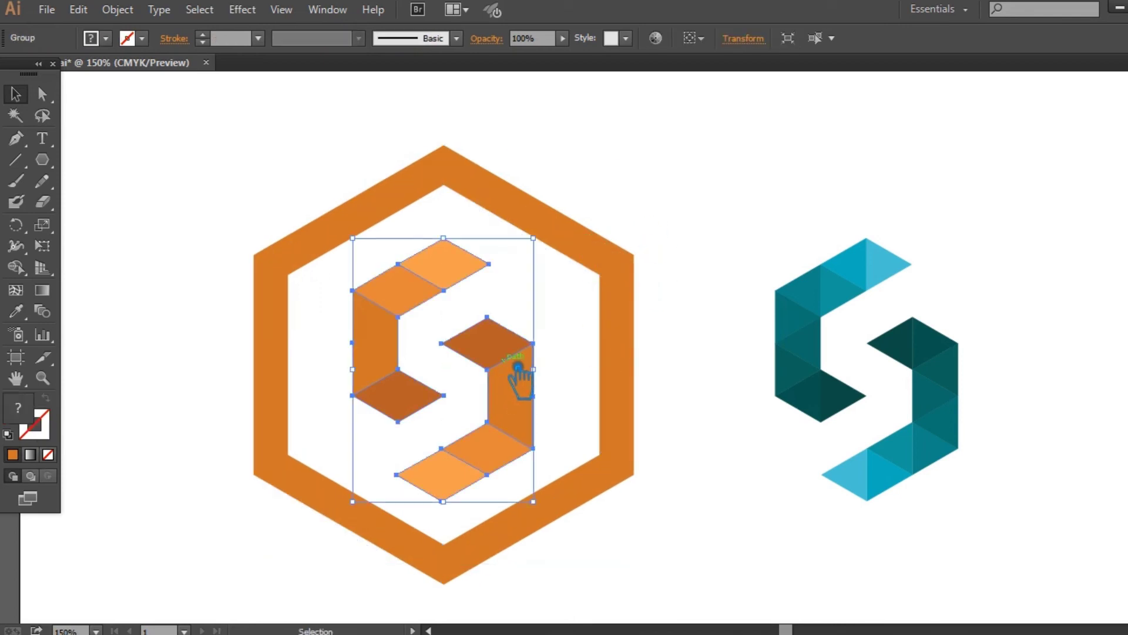
{"action": "left_click", "coordinate": [633, 372], "text": "shift"}
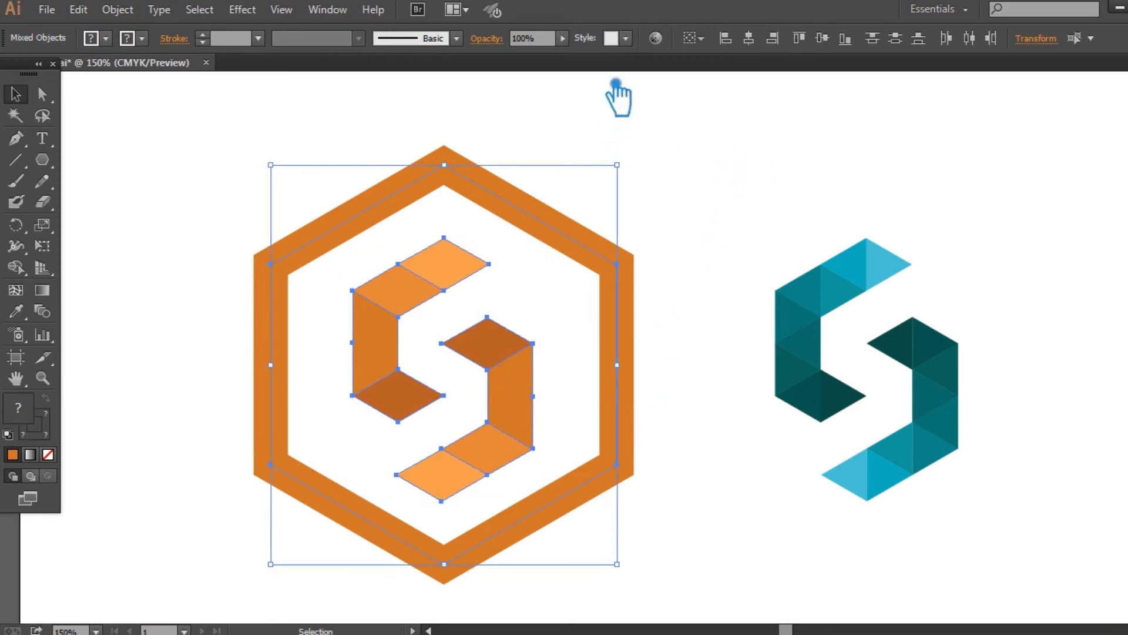
{"action": "left_click", "coordinate": [757, 49]}
{"action": "left_click", "coordinate": [822, 47]}
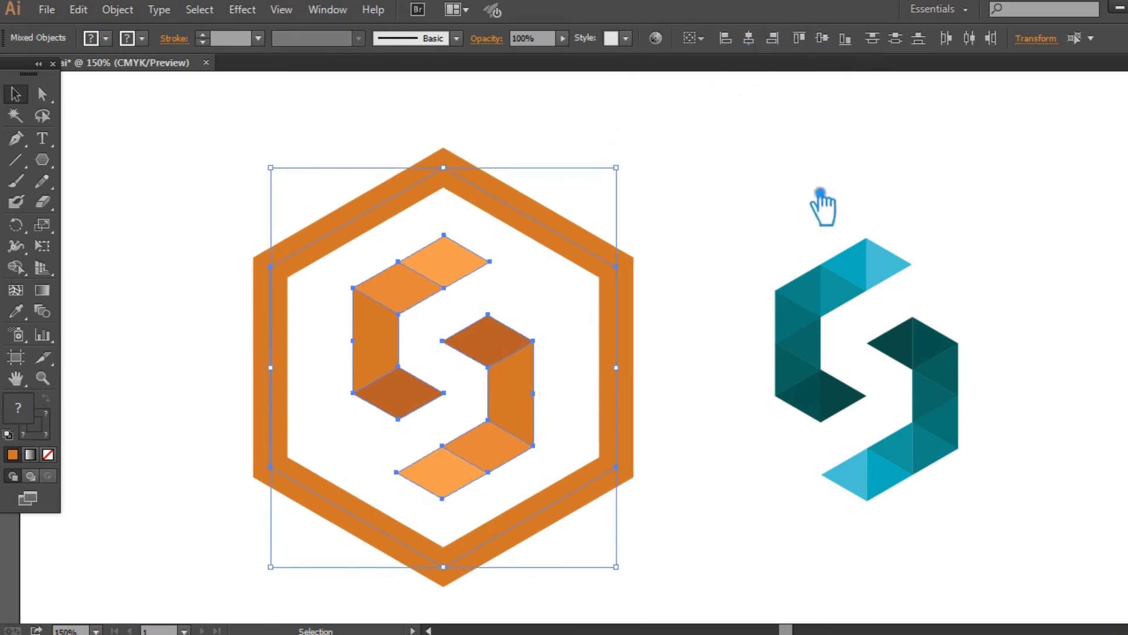
{"action": "left_click", "coordinate": [805, 256]}
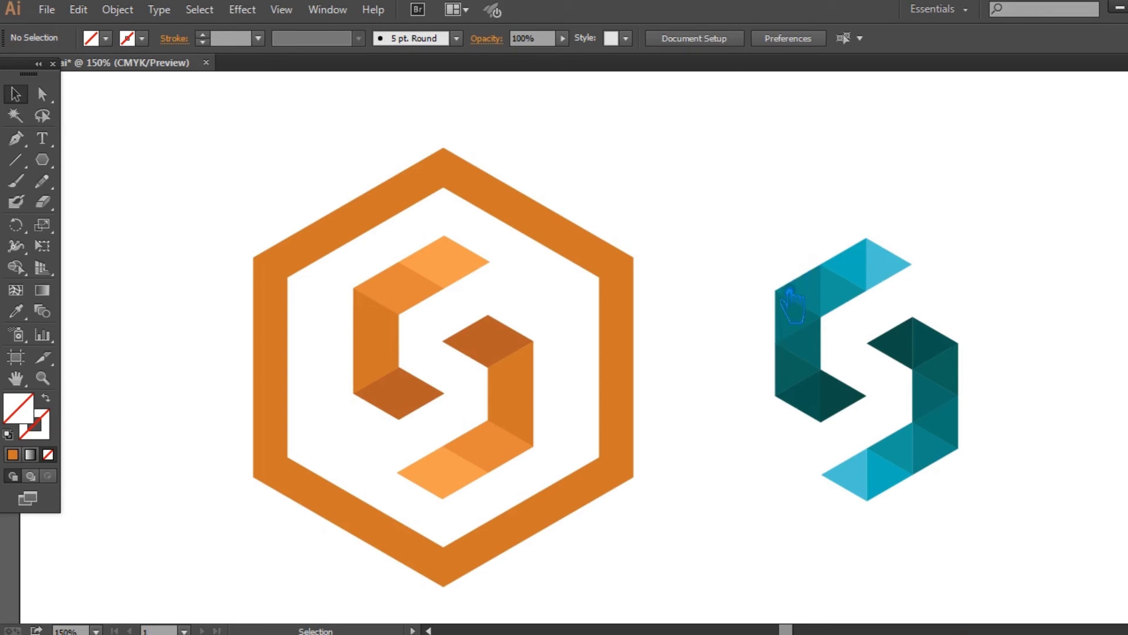
Step: Reduce the orange hexagon's stroke weight to 15 pt
{"action": "left_click", "coordinate": [630, 327]}
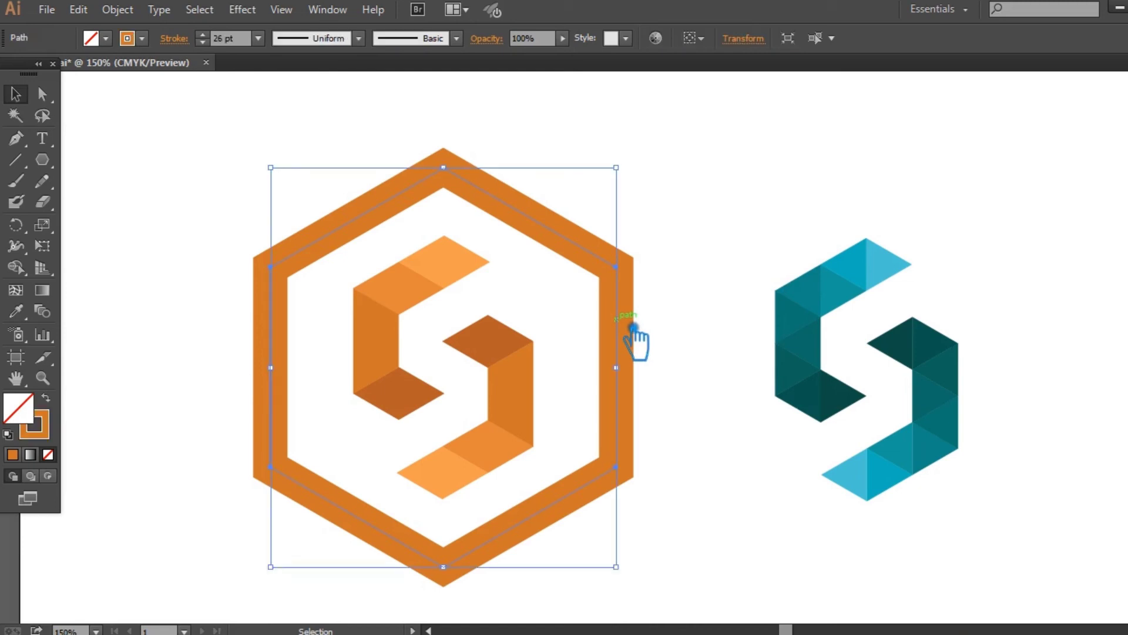
{"action": "type", "text": "16"}
{"action": "key", "text": "Return"}
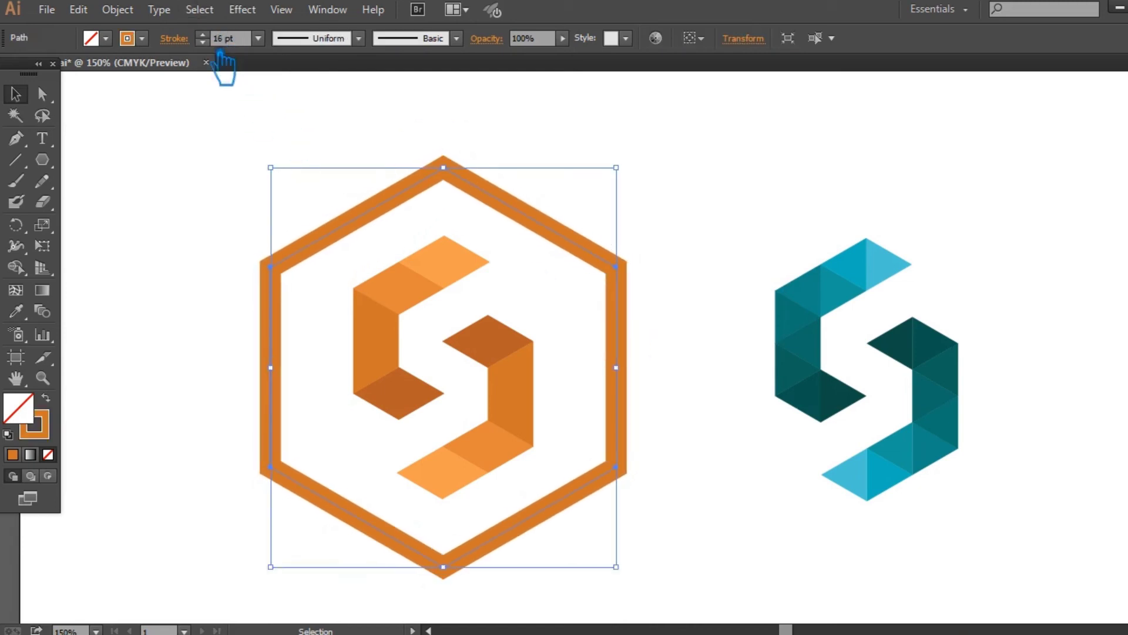
{"action": "type", "text": "10"}
{"action": "key", "text": "Return"}
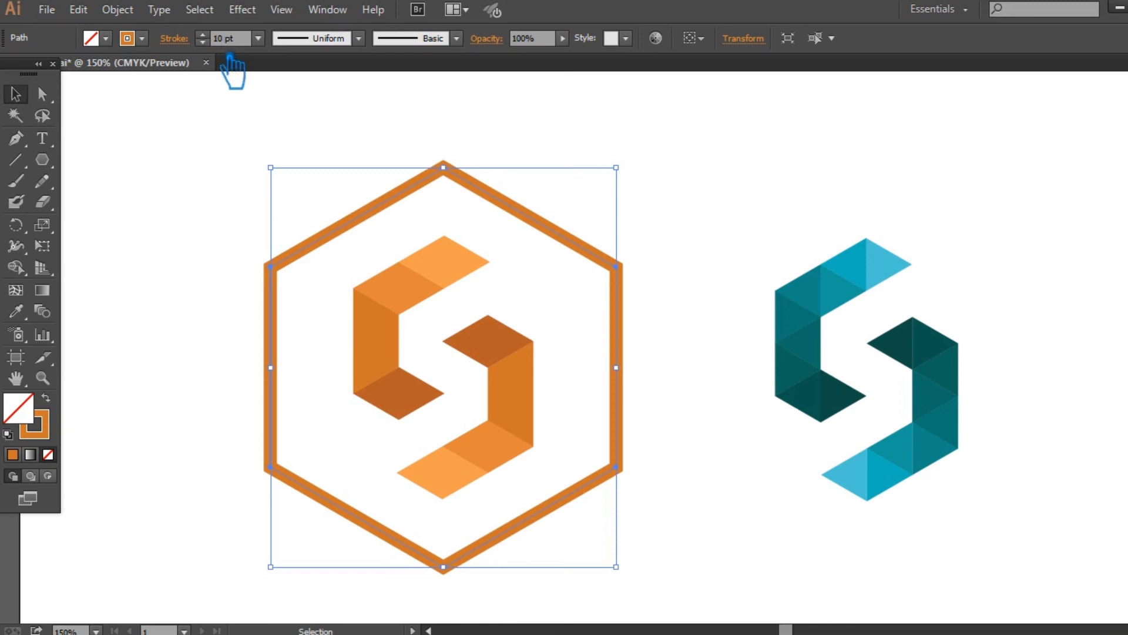
{"action": "scroll", "coordinate": [217, 43], "scroll_direction": "up", "scroll_amount": 3}
{"action": "scroll", "coordinate": [217, 42], "scroll_direction": "up", "scroll_amount": 4}
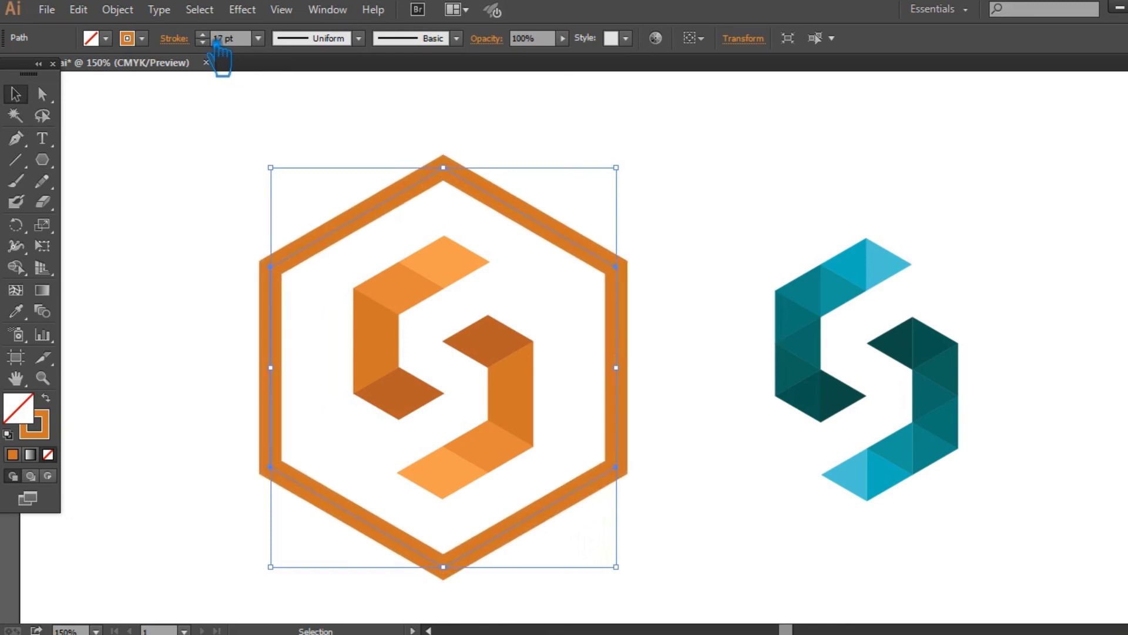
{"action": "scroll", "coordinate": [221, 50], "scroll_direction": "down", "scroll_amount": 1}
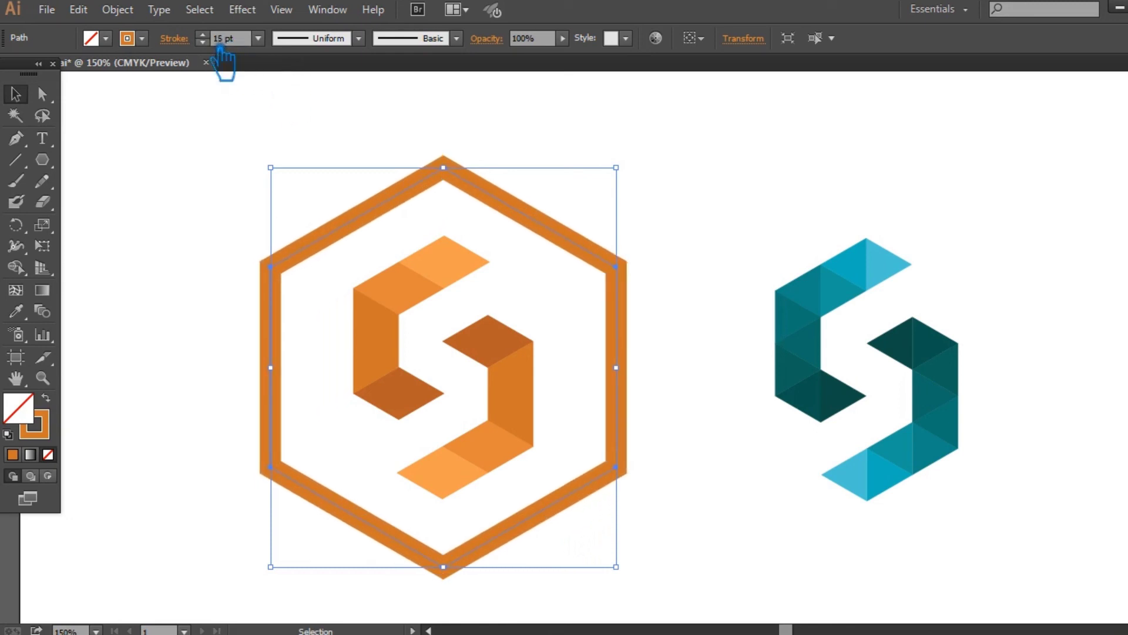
{"action": "left_click", "coordinate": [805, 176]}
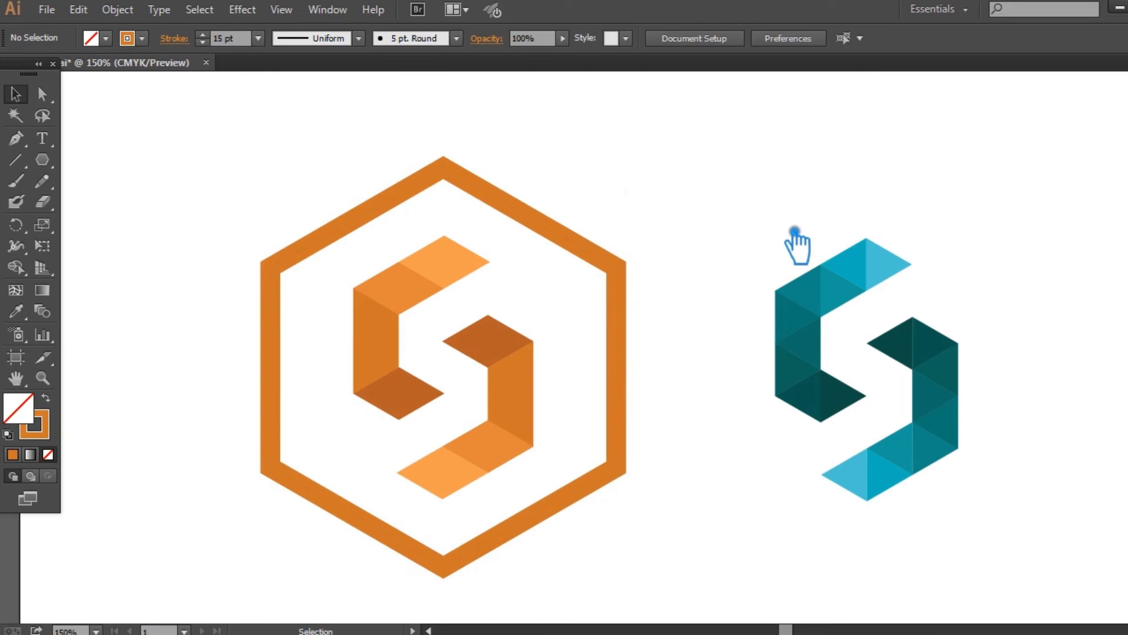
{"action": "key", "text": "ctrl+minus"}
Step: Shrink the orange badge and place a copy of its hexagon around the teal S
{"action": "left_click_drag", "start_coordinate": [655, 510], "coordinate": [344, 276]}
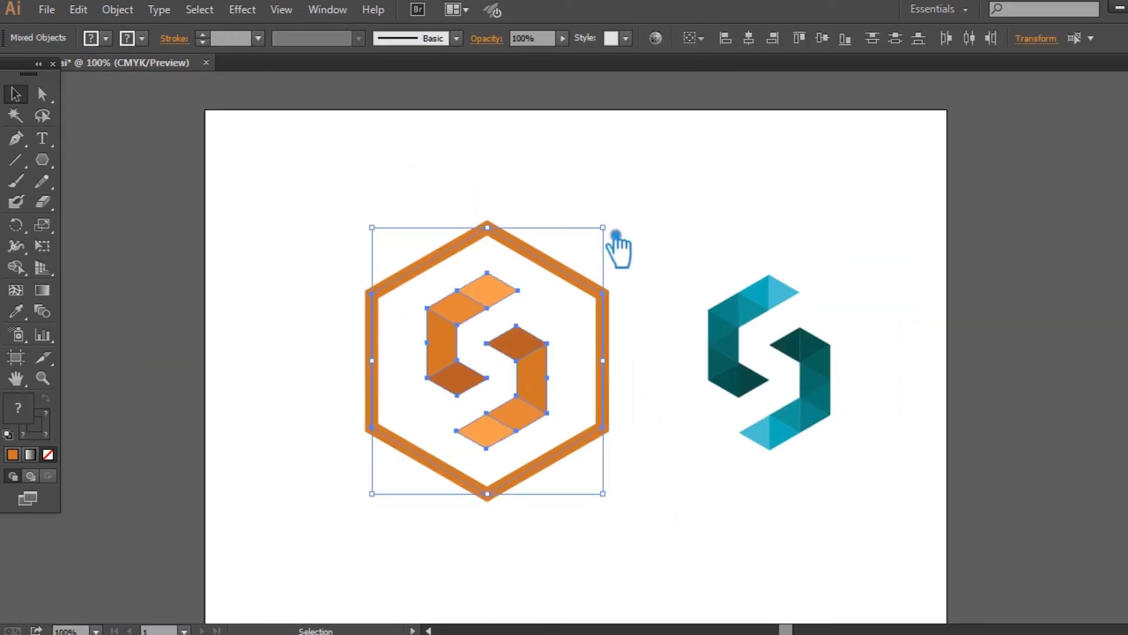
{"action": "left_click_drag", "start_coordinate": [603, 227], "coordinate": [572, 263]}
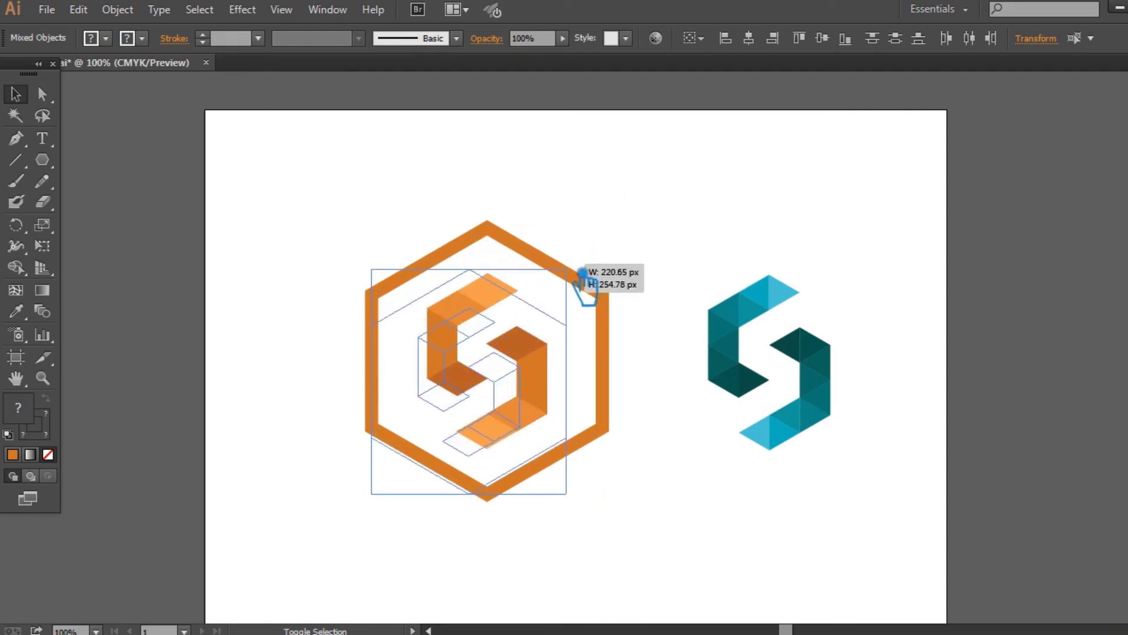
{"action": "left_click", "coordinate": [631, 460]}
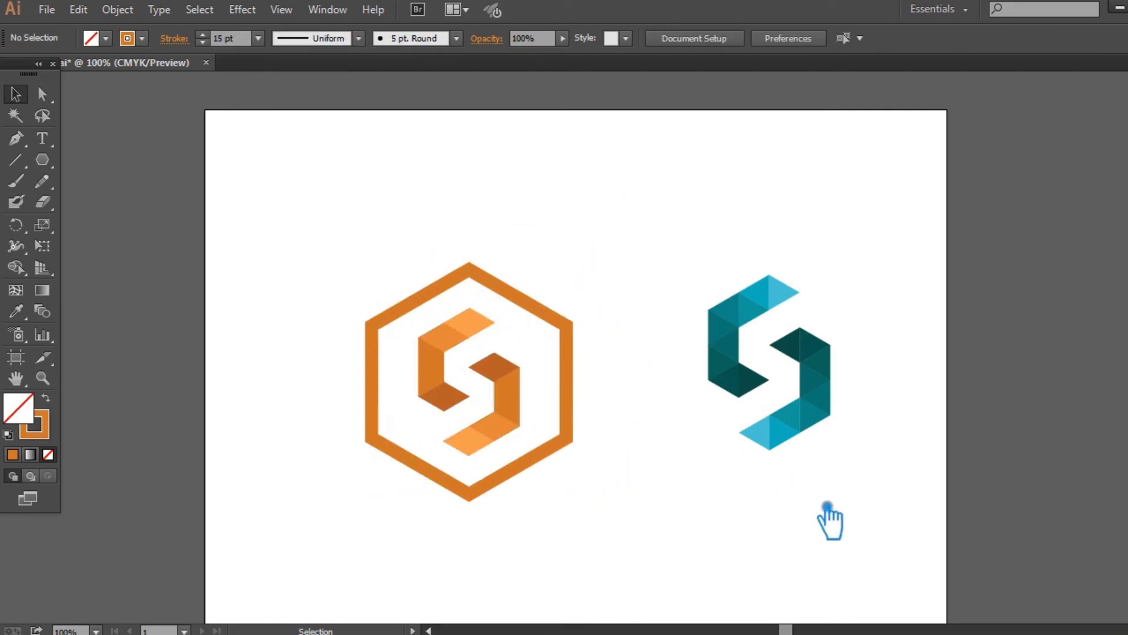
{"action": "left_click", "coordinate": [579, 443]}
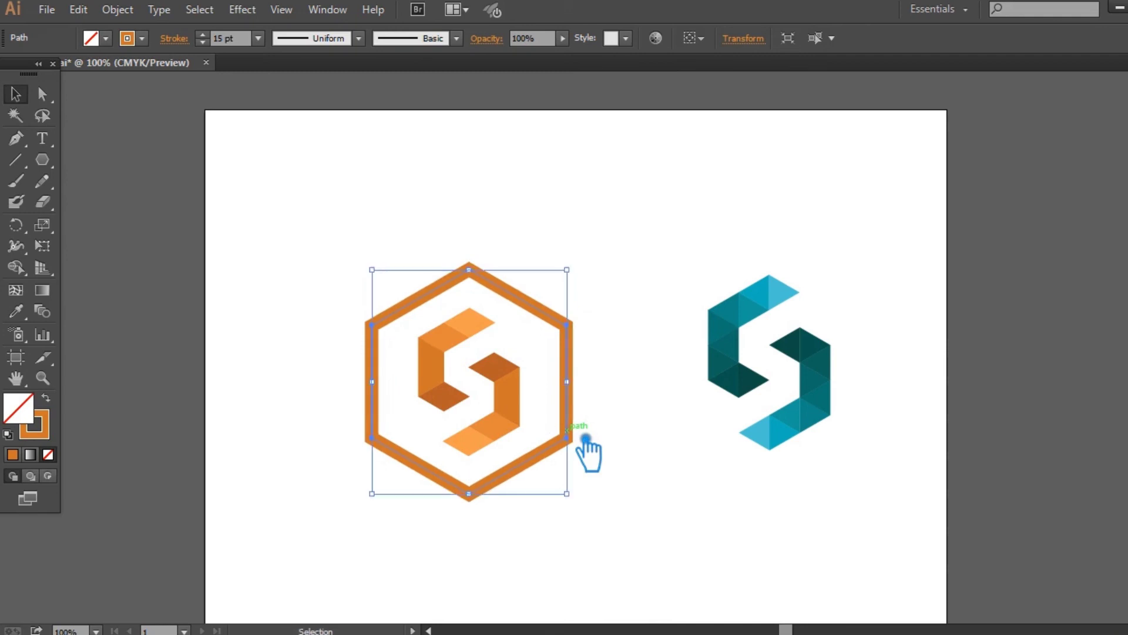
{"action": "left_click", "coordinate": [648, 452]}
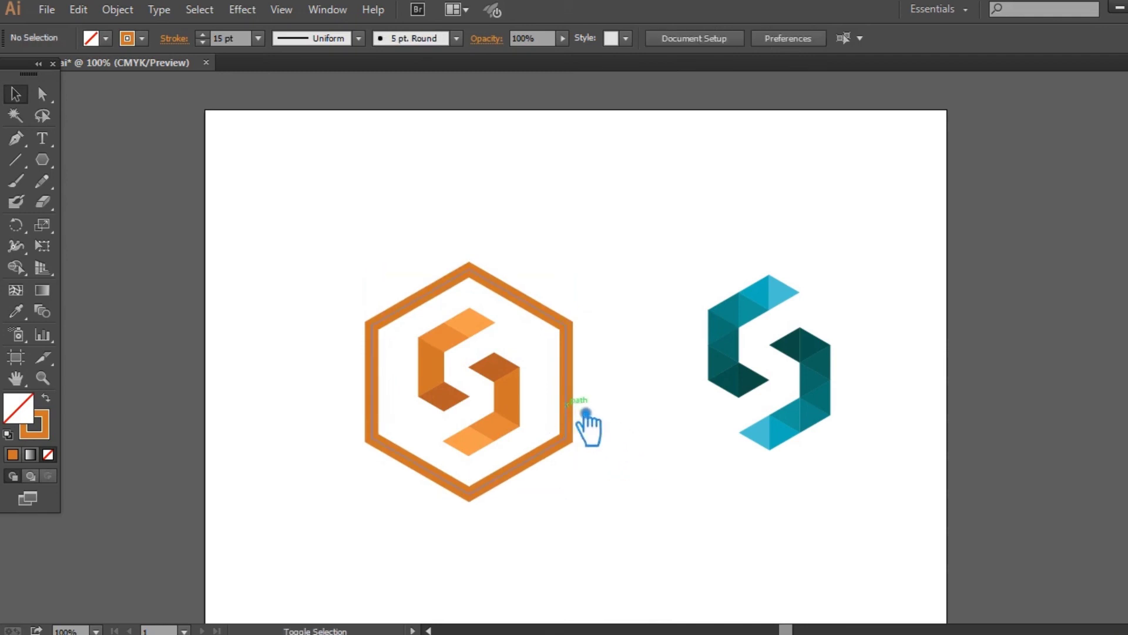
{"action": "left_click_drag", "start_coordinate": [580, 415], "coordinate": [881, 416]}
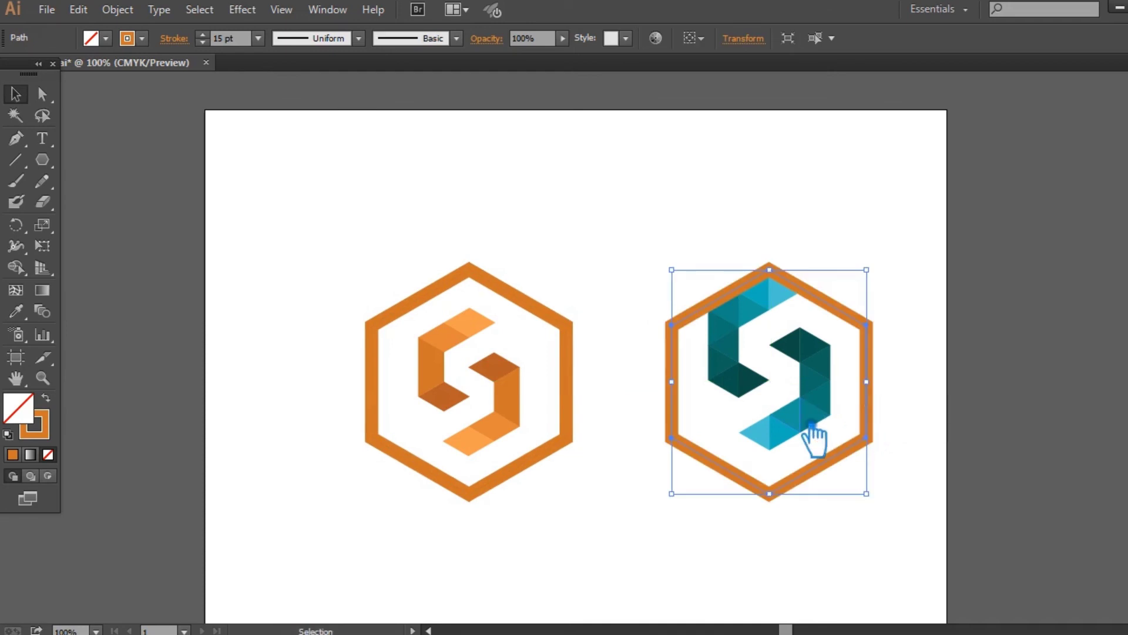
{"action": "left_click", "coordinate": [887, 434]}
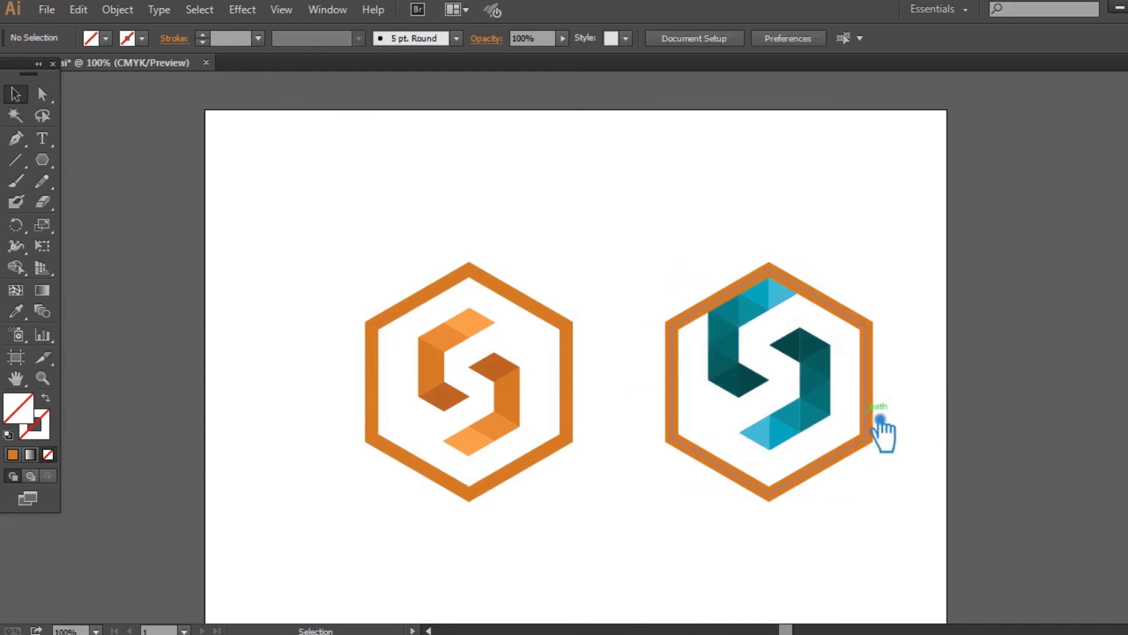
Step: Make the copied hexagon a light-blue 15 pt outline, then select the whole blue logo
{"action": "left_click", "coordinate": [881, 419]}
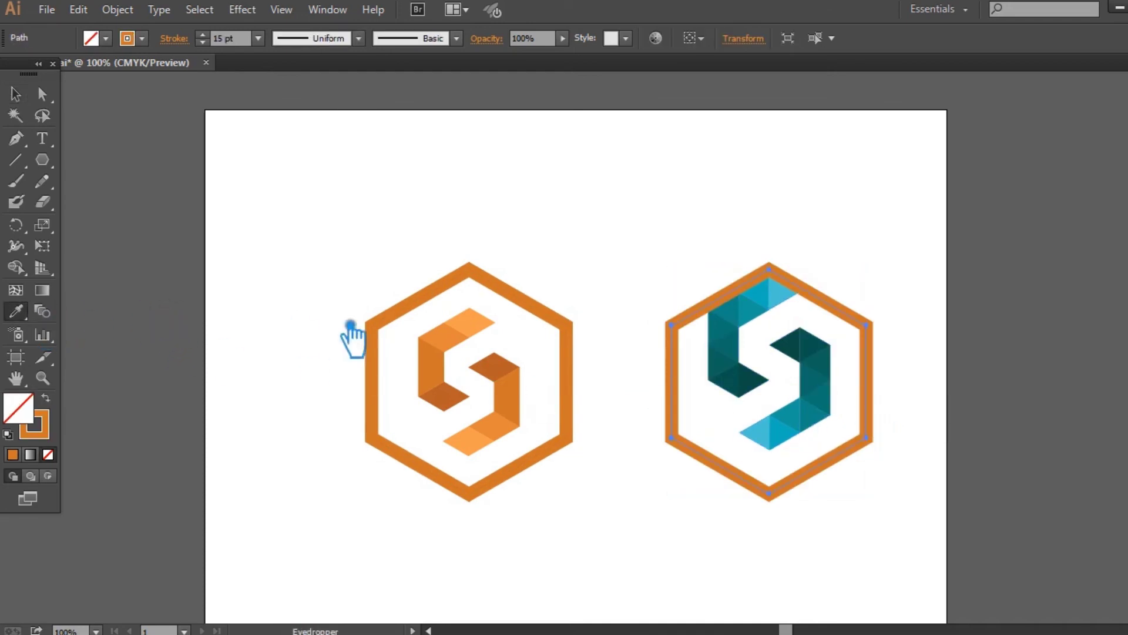
{"action": "left_click", "coordinate": [746, 322]}
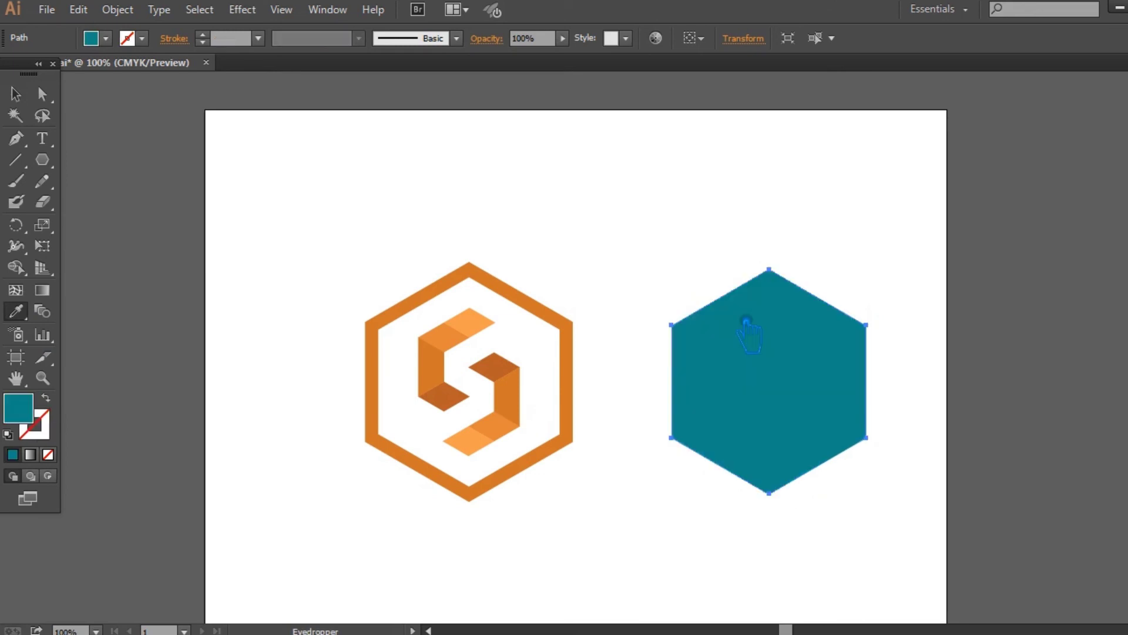
{"action": "key", "text": "ctrl+z"}
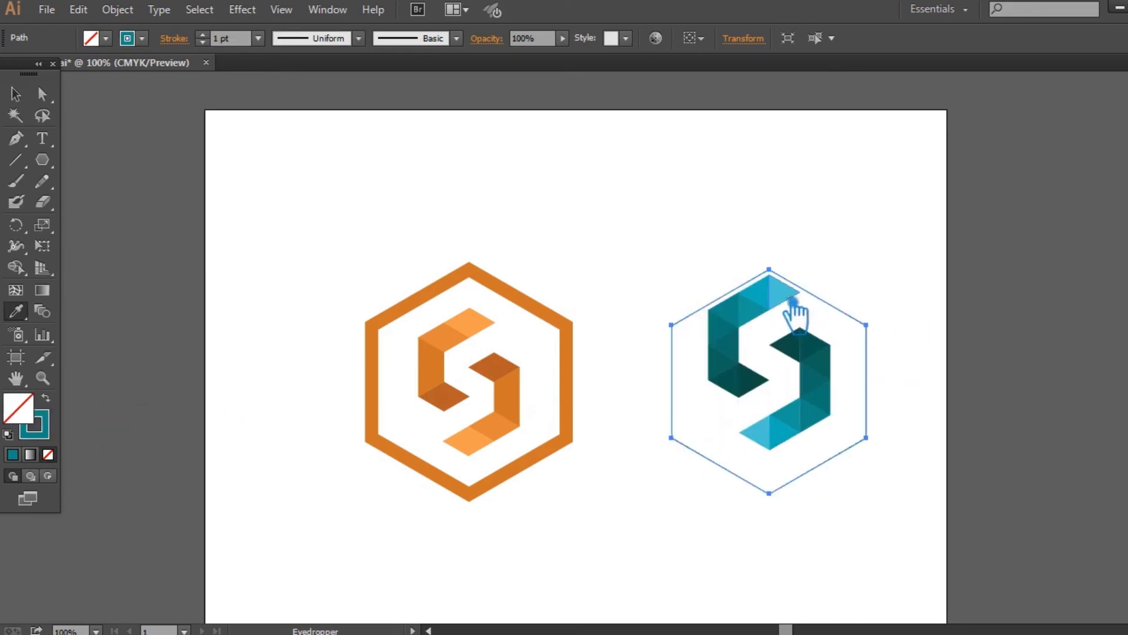
{"action": "left_click", "coordinate": [793, 297]}
{"action": "left_click", "coordinate": [45, 397]}
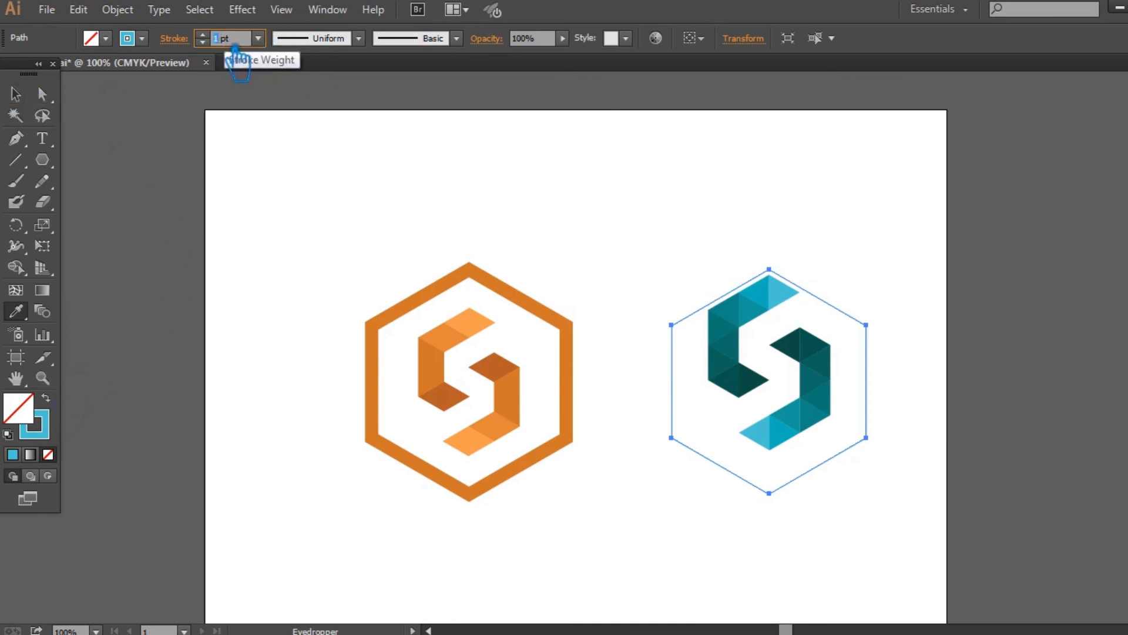
{"action": "type", "text": "15"}
{"action": "key", "text": "Return"}
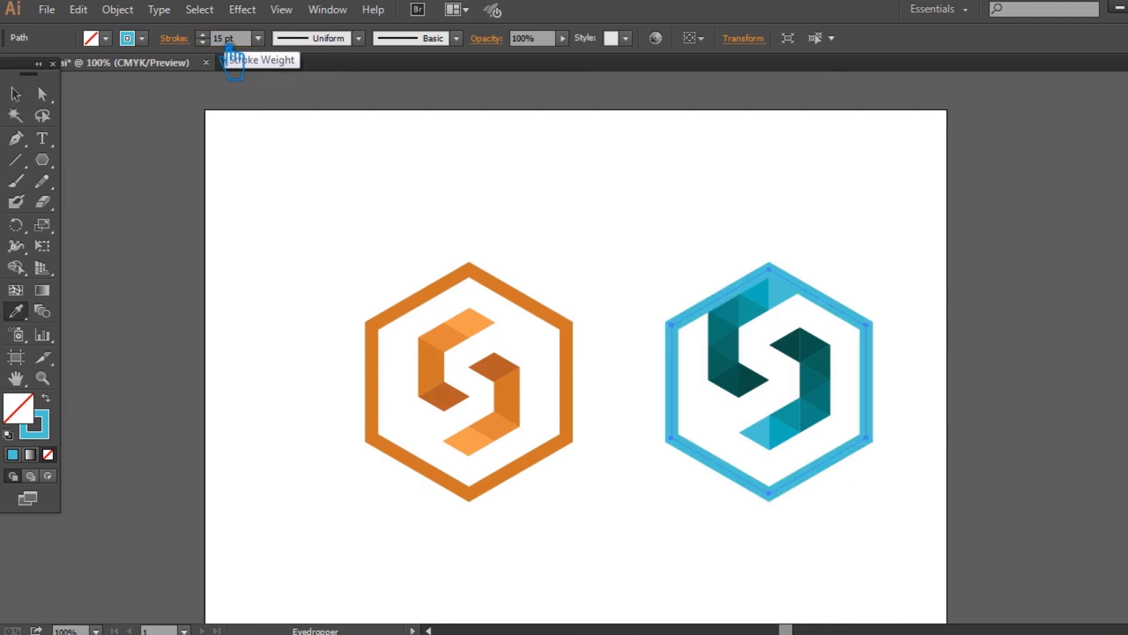
{"action": "left_click", "coordinate": [16, 94]}
{"action": "left_click", "coordinate": [940, 551]}
{"action": "left_click_drag", "start_coordinate": [941, 551], "coordinate": [696, 318]}
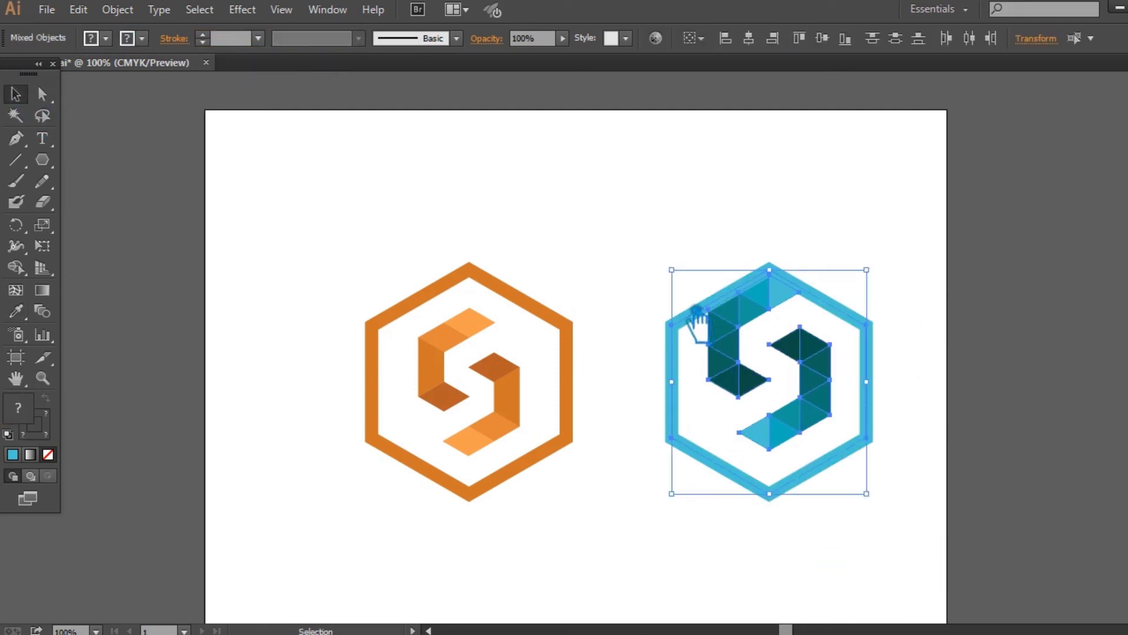
Step: Align the blue hexagon and teal S centres, then shrink the teal S slightly
{"action": "left_click", "coordinate": [748, 39]}
{"action": "left_click", "coordinate": [823, 38]}
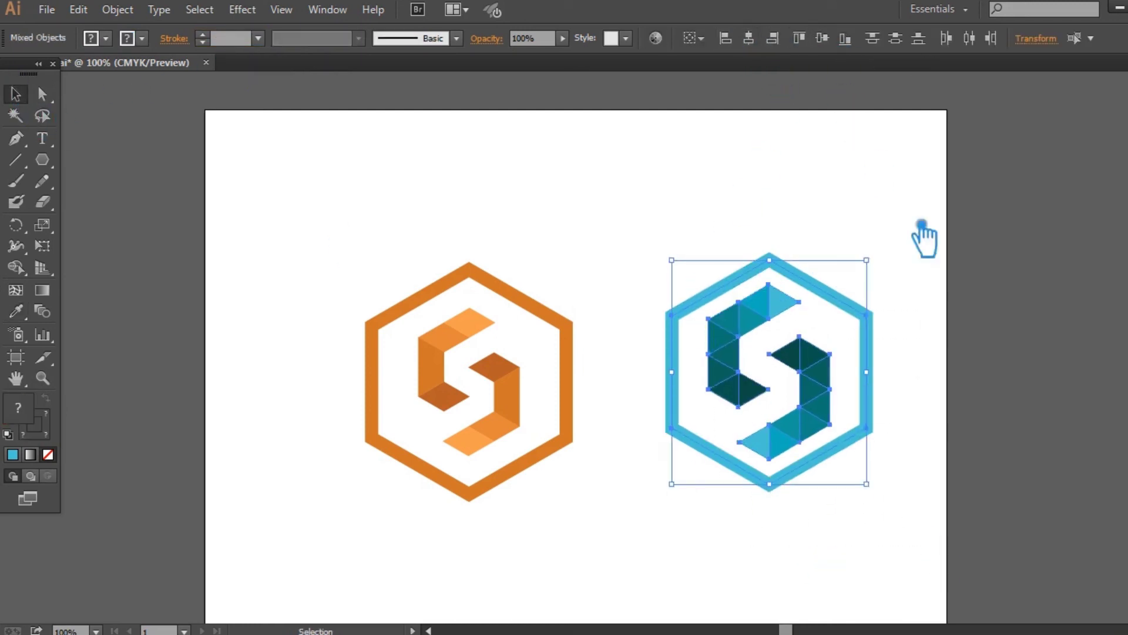
{"action": "left_click", "coordinate": [956, 292]}
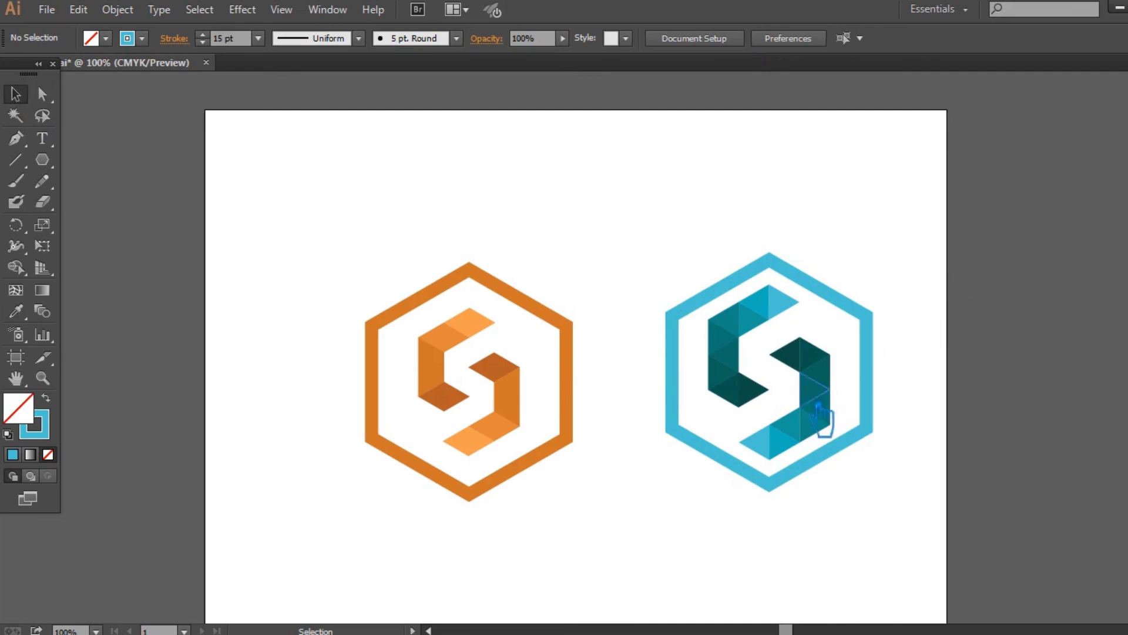
{"action": "left_click", "coordinate": [840, 404]}
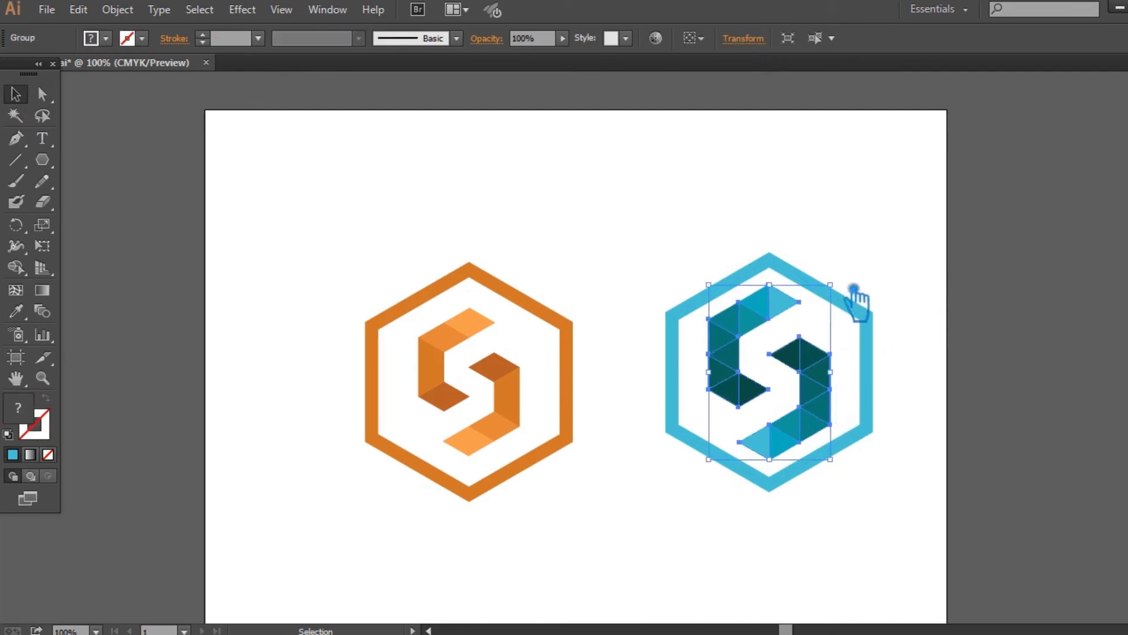
{"action": "left_click_drag", "start_coordinate": [844, 293], "coordinate": [833, 316]}
{"action": "left_click", "coordinate": [931, 555]}
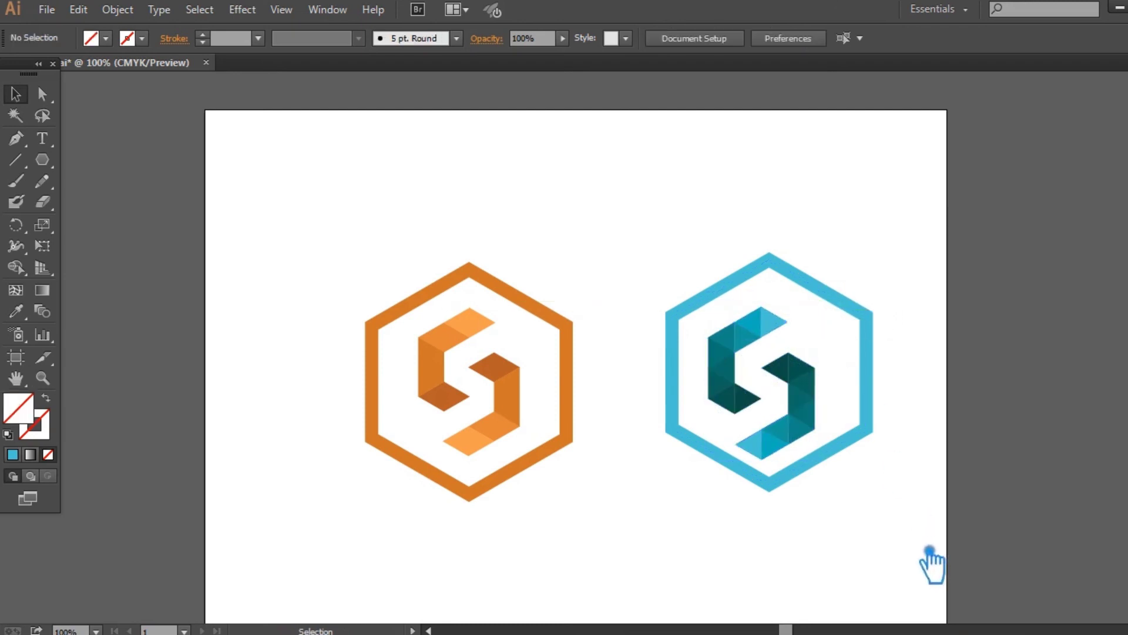
Step: Re-centre the smaller teal S horizontally and vertically within the blue hexagon
{"action": "left_click_drag", "start_coordinate": [873, 530], "coordinate": [619, 231]}
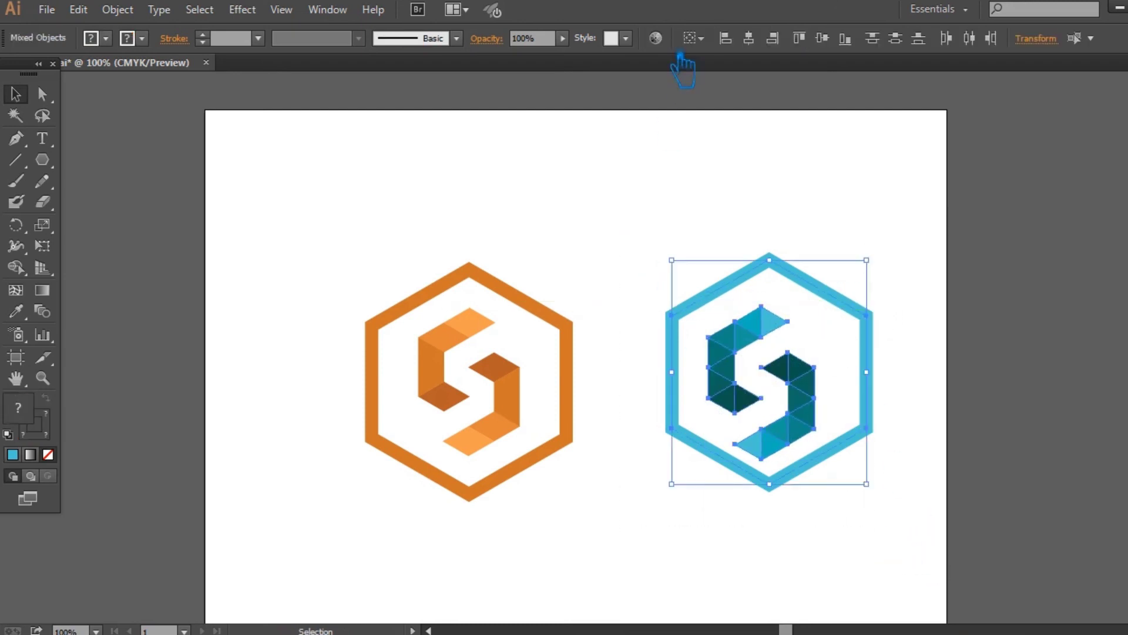
{"action": "left_click", "coordinate": [758, 48]}
{"action": "left_click", "coordinate": [822, 40]}
{"action": "left_click", "coordinate": [843, 195]}
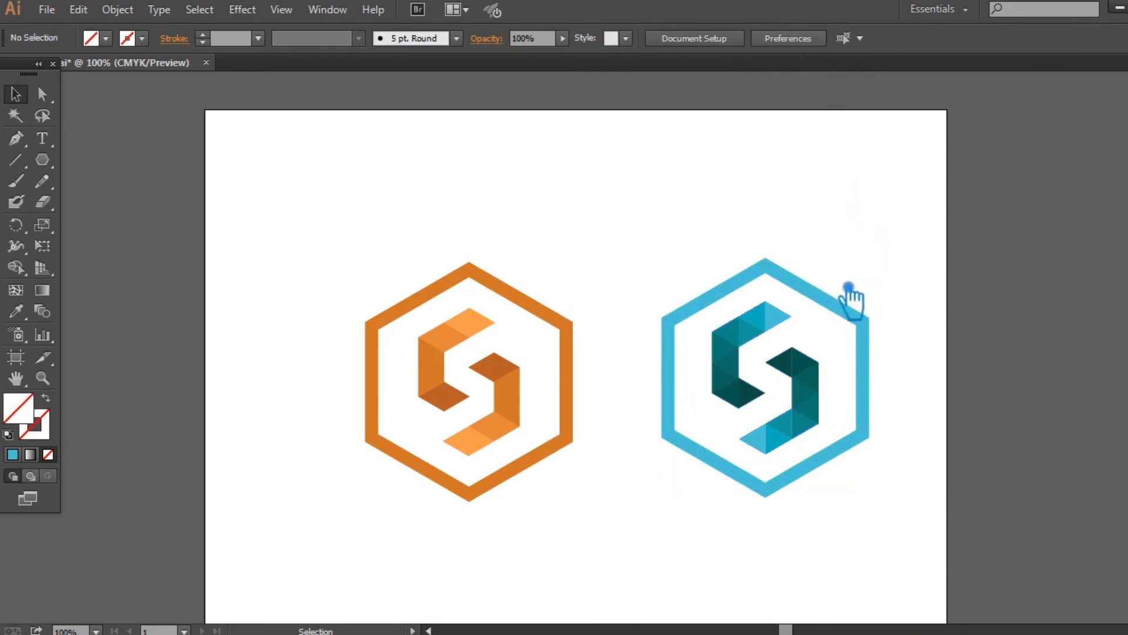
{"action": "right_click", "coordinate": [754, 374]}
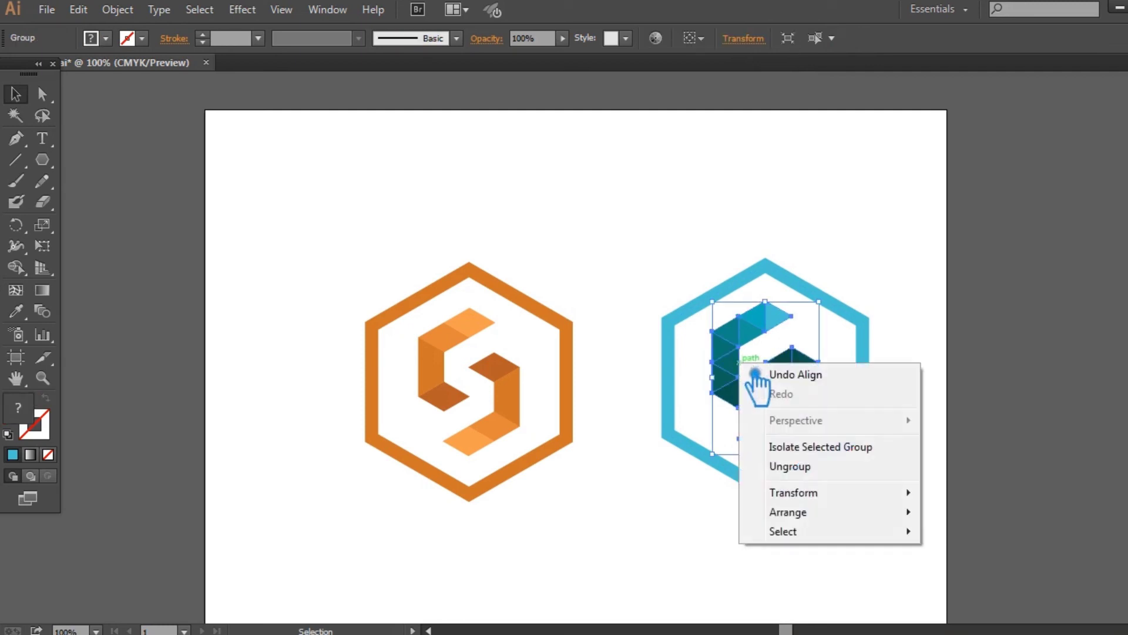
{"action": "left_click", "coordinate": [586, 234]}
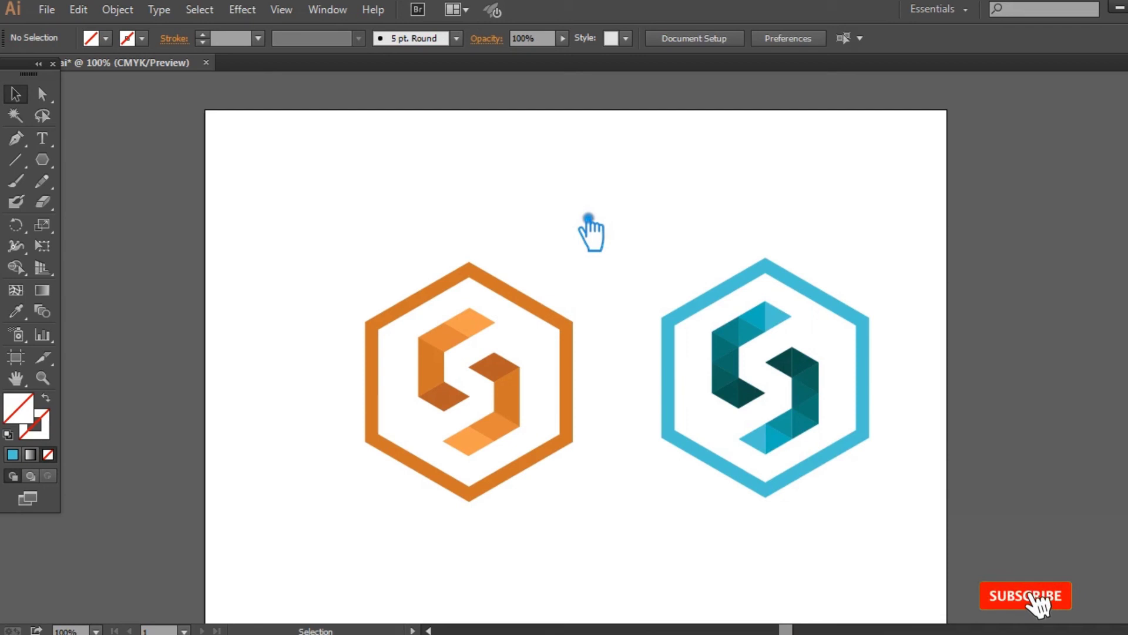
{"action": "left_click_drag", "start_coordinate": [868, 517], "coordinate": [319, 227]}
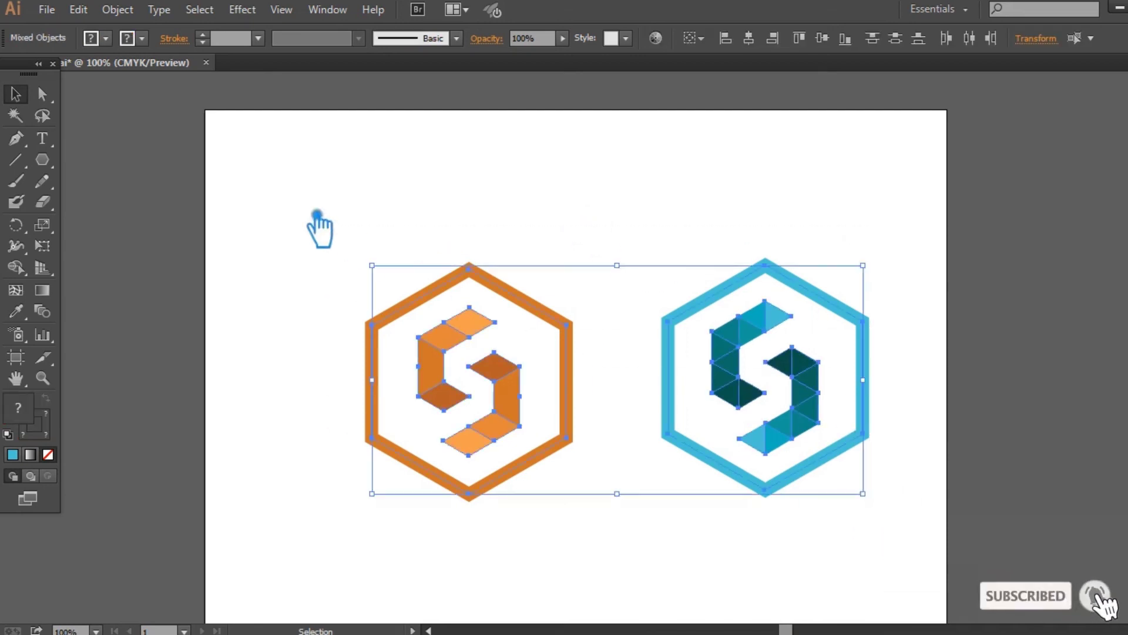
Step: Apply Object > Expand to the orange and blue hexagon outlines together
{"action": "left_click", "coordinate": [375, 215]}
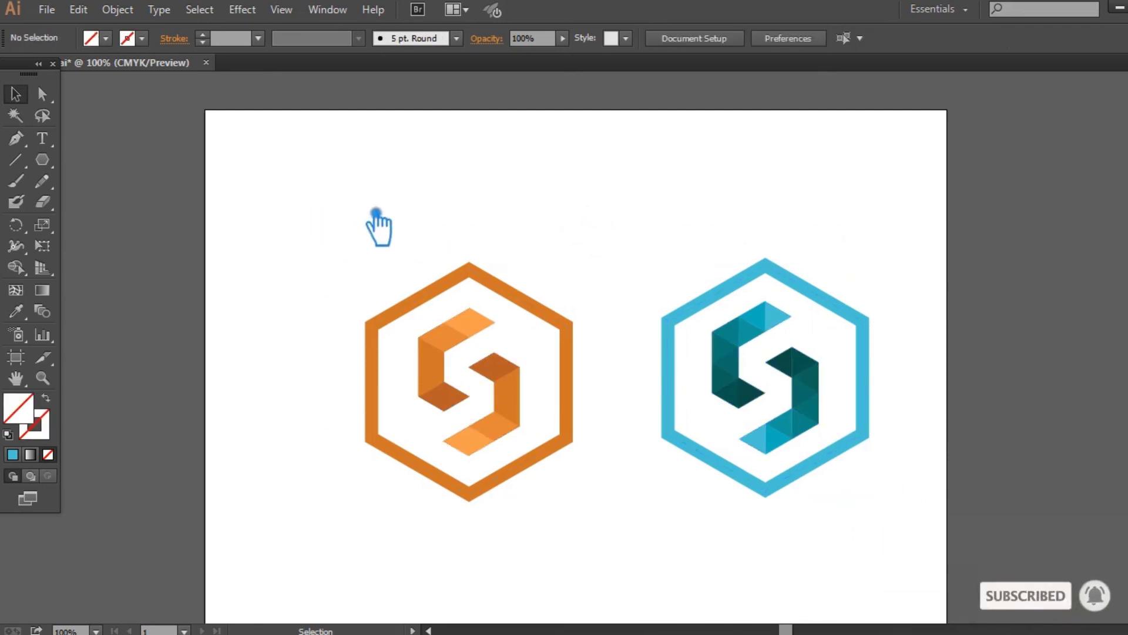
{"action": "left_click", "coordinate": [537, 308]}
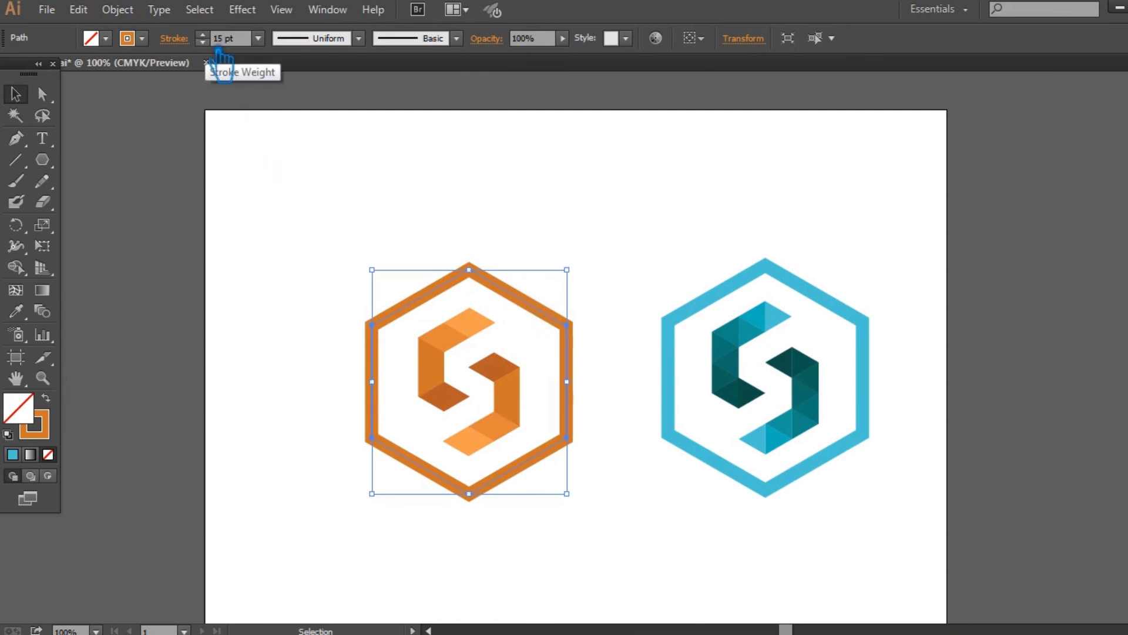
{"action": "left_click", "coordinate": [826, 304], "text": "shift"}
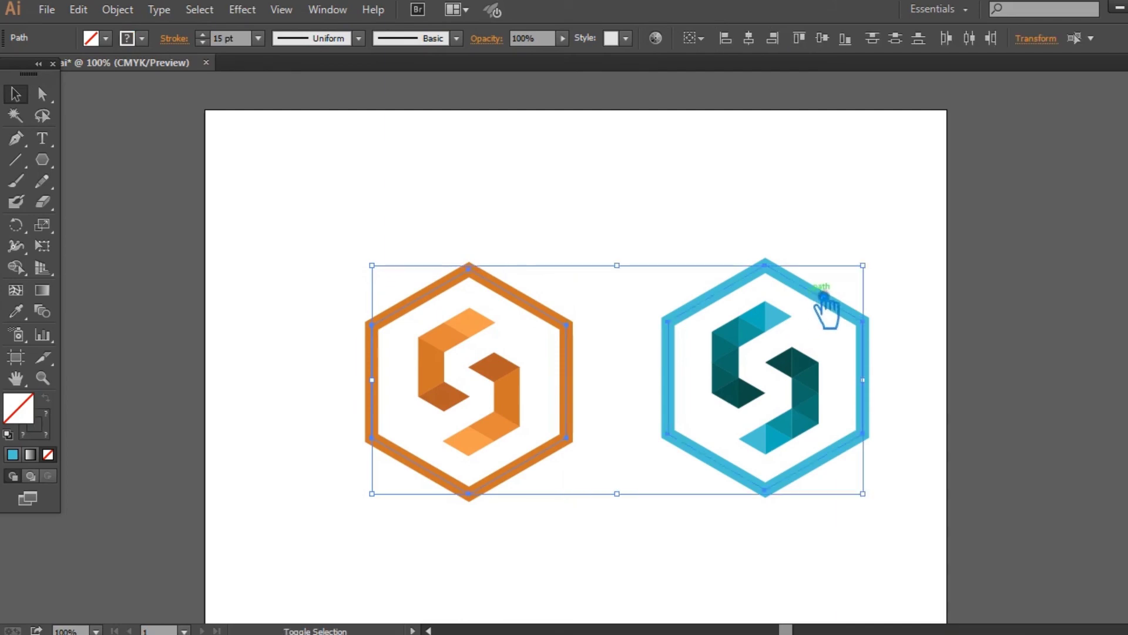
{"action": "left_click", "coordinate": [117, 10]}
{"action": "left_click", "coordinate": [165, 198]}
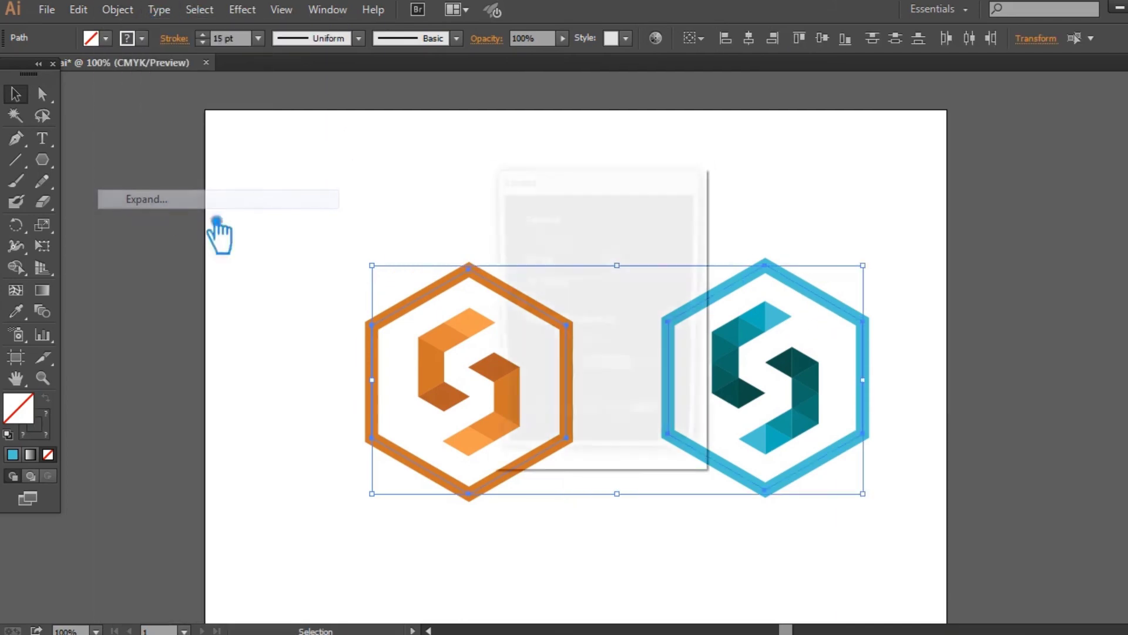
{"action": "left_click", "coordinate": [603, 428]}
{"action": "left_click", "coordinate": [614, 259]}
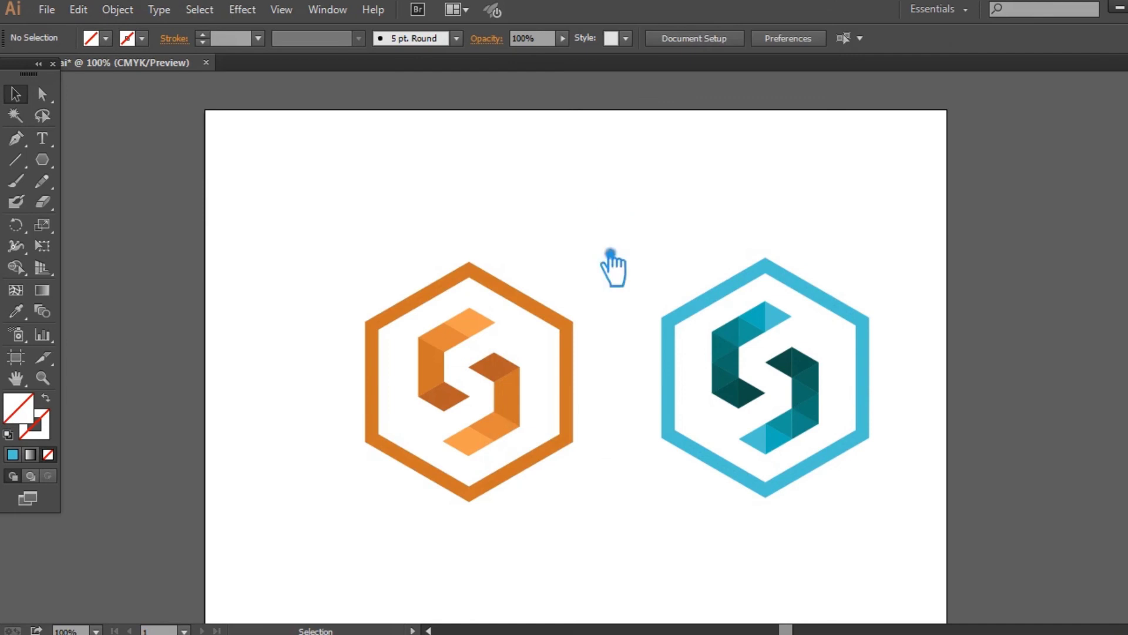
{"action": "left_click_drag", "start_coordinate": [618, 532], "coordinate": [333, 268]}
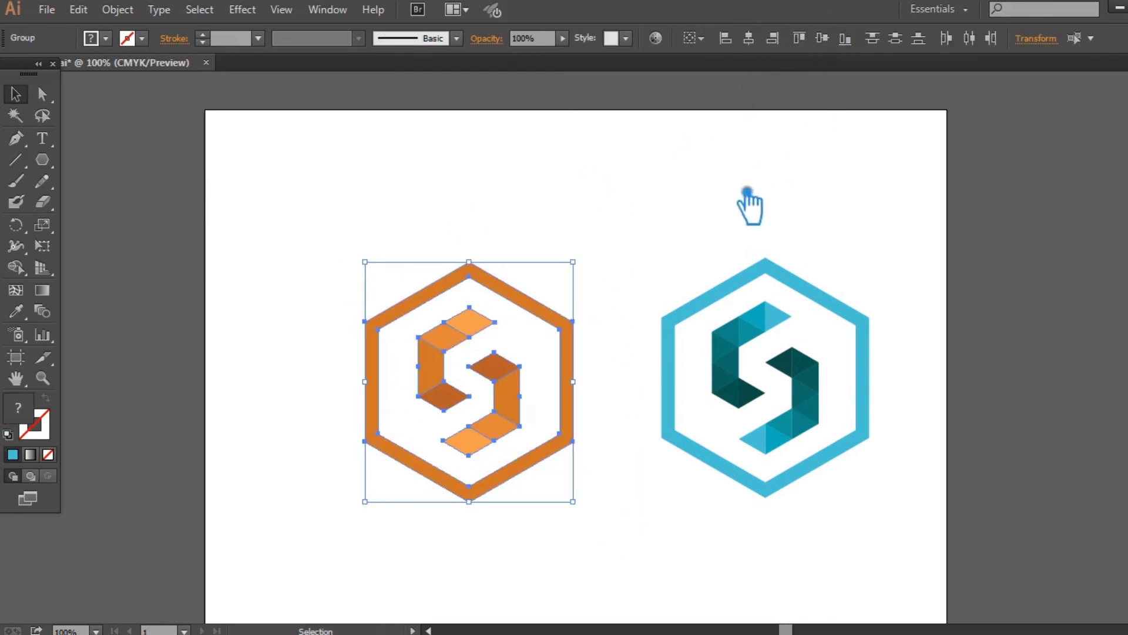
Step: Recolour the orange hexagon path with the lighter orange of the S's top facet
{"action": "key", "text": "ctrl+shift+b"}
{"action": "key", "text": "ctrl+shift+b"}
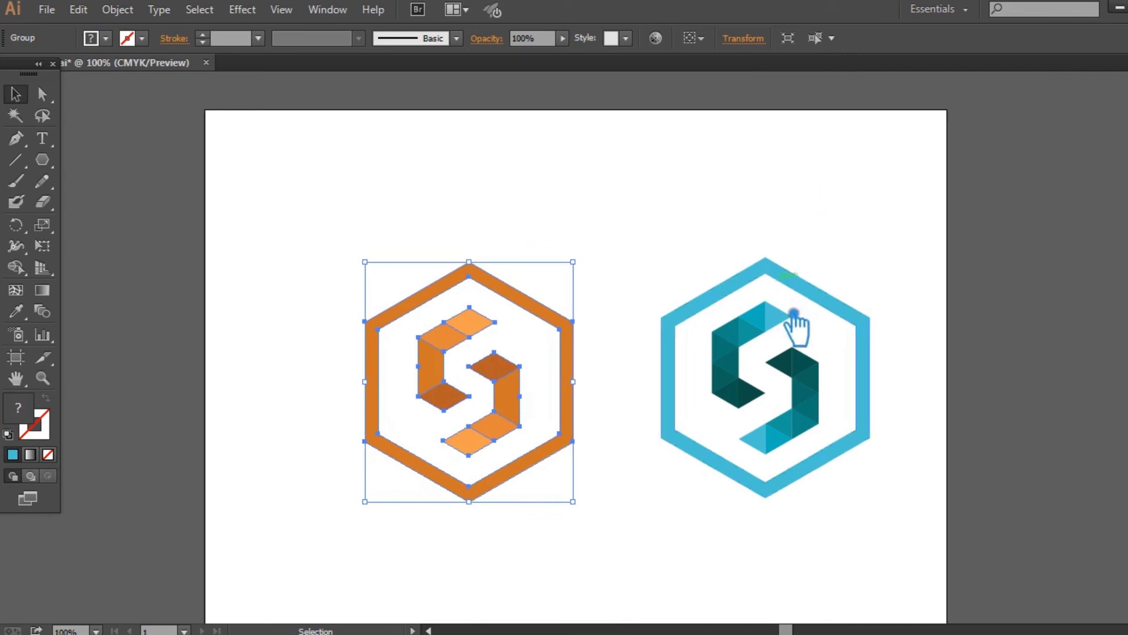
{"action": "left_click", "coordinate": [818, 379]}
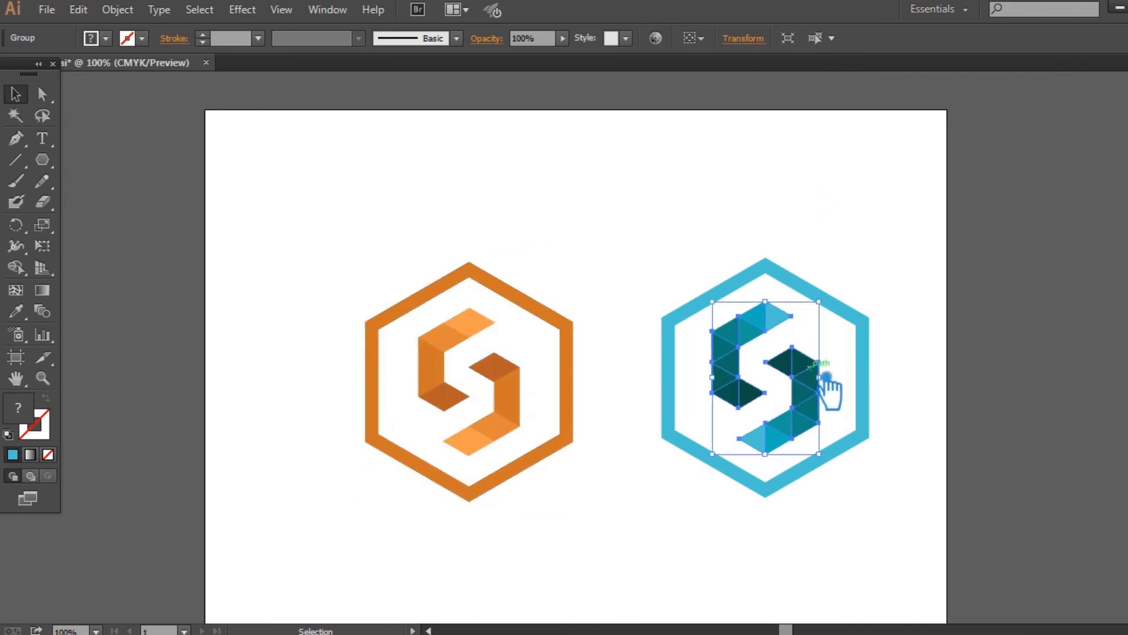
{"action": "left_click", "coordinate": [591, 396]}
{"action": "key", "text": "a"}
{"action": "left_click", "coordinate": [574, 393]}
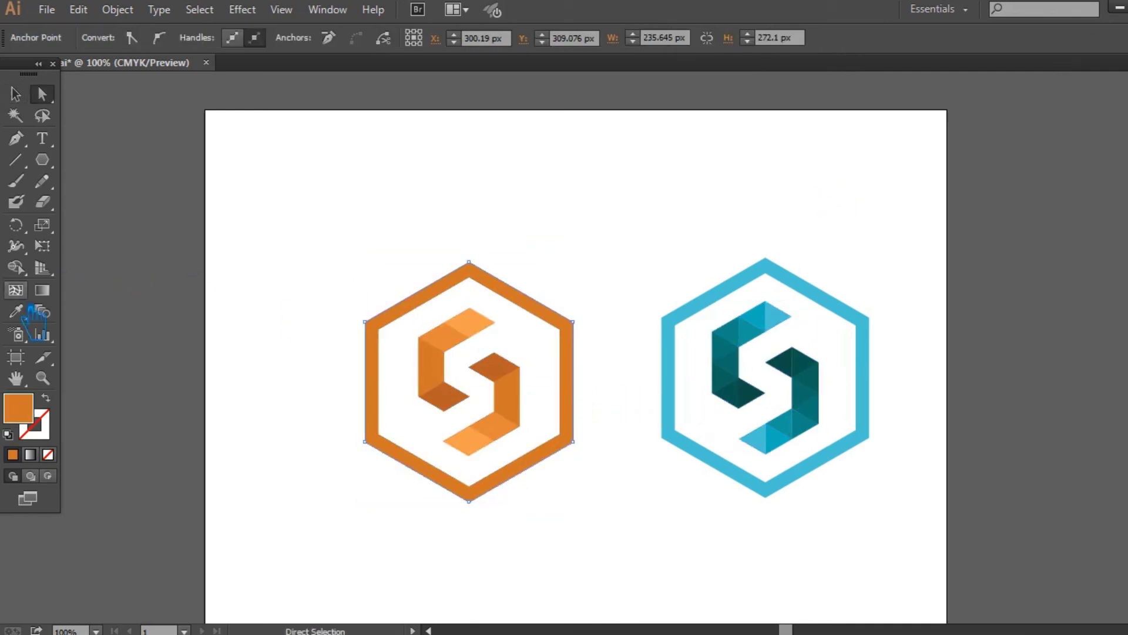
{"action": "left_click", "coordinate": [17, 311]}
{"action": "left_click", "coordinate": [456, 352]}
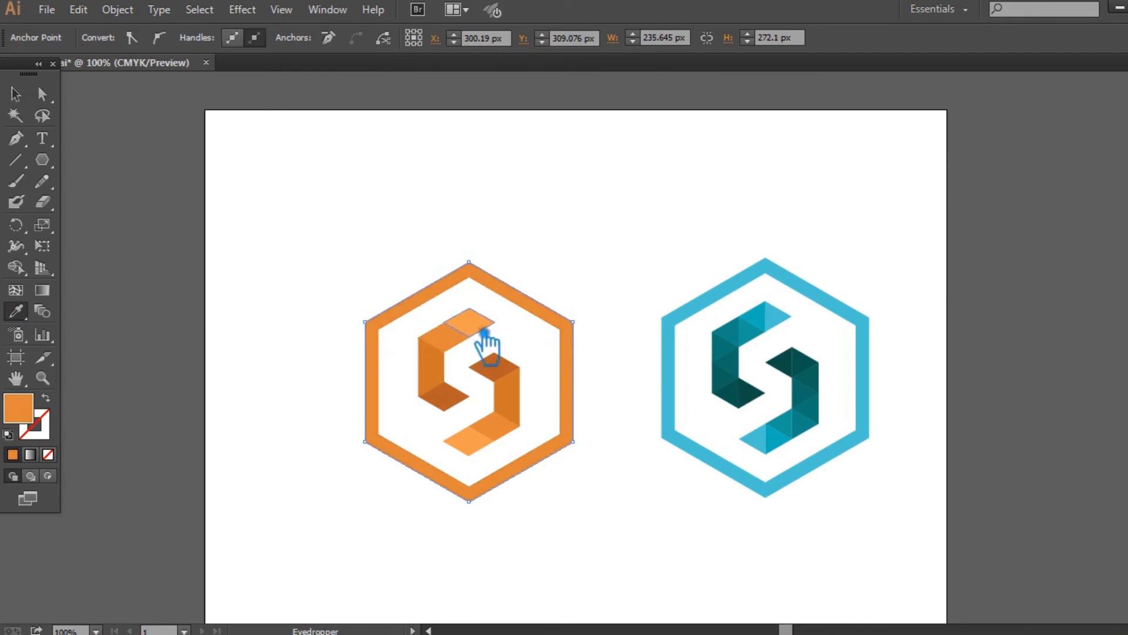
{"action": "left_click", "coordinate": [477, 333]}
{"action": "left_click", "coordinate": [16, 95]}
{"action": "left_click", "coordinate": [325, 196]}
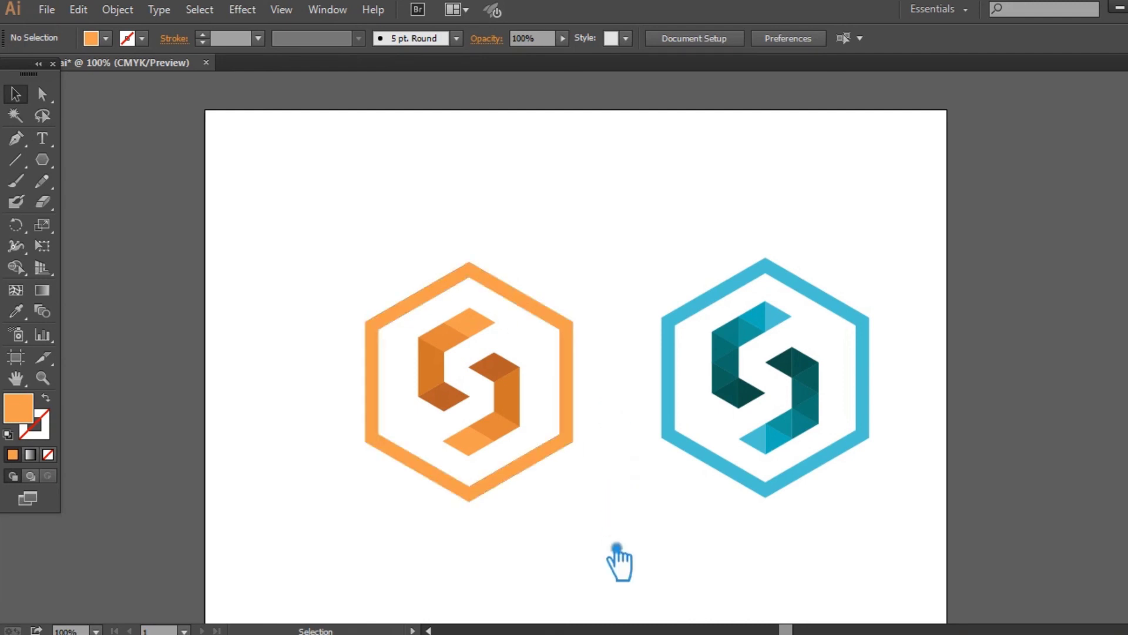
Step: Ungroup the orange logo, resize the S to about 118 × 173 px, and centre it in the hexagon
{"action": "left_click", "coordinate": [520, 406]}
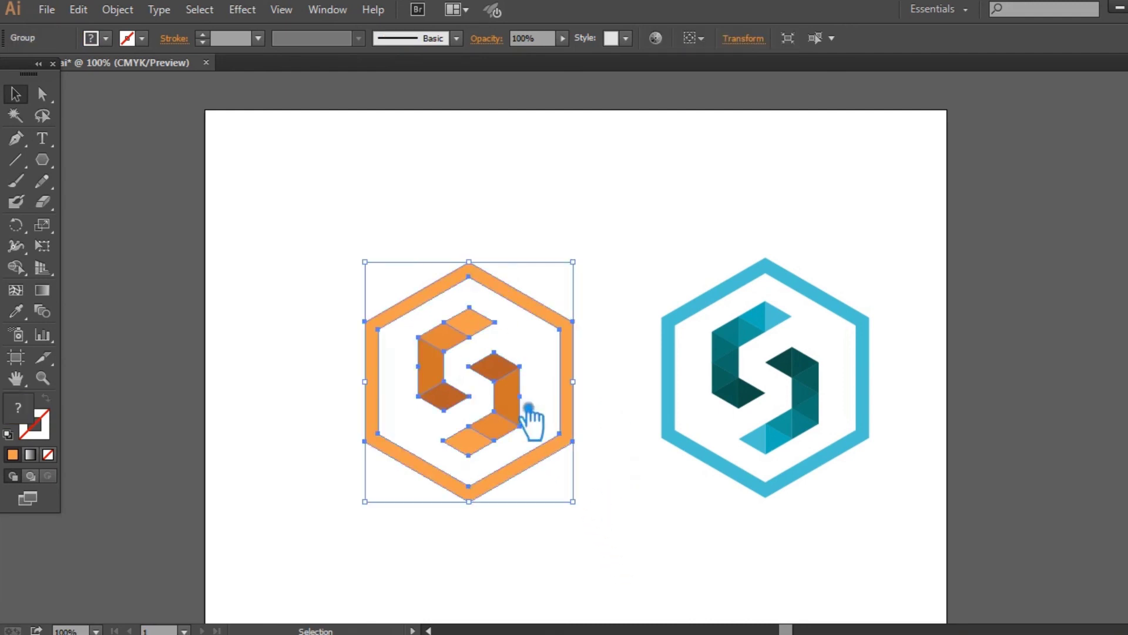
{"action": "right_click", "coordinate": [514, 402]}
{"action": "left_click", "coordinate": [590, 504]}
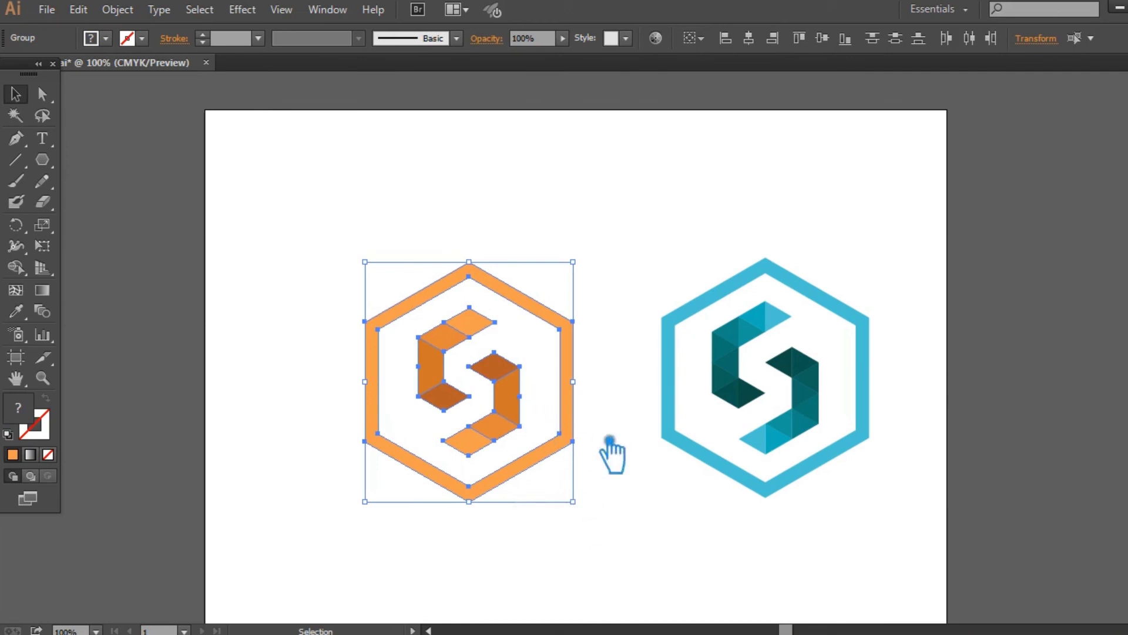
{"action": "left_click", "coordinate": [550, 438]}
{"action": "left_click_drag", "start_coordinate": [518, 435], "coordinate": [542, 470]}
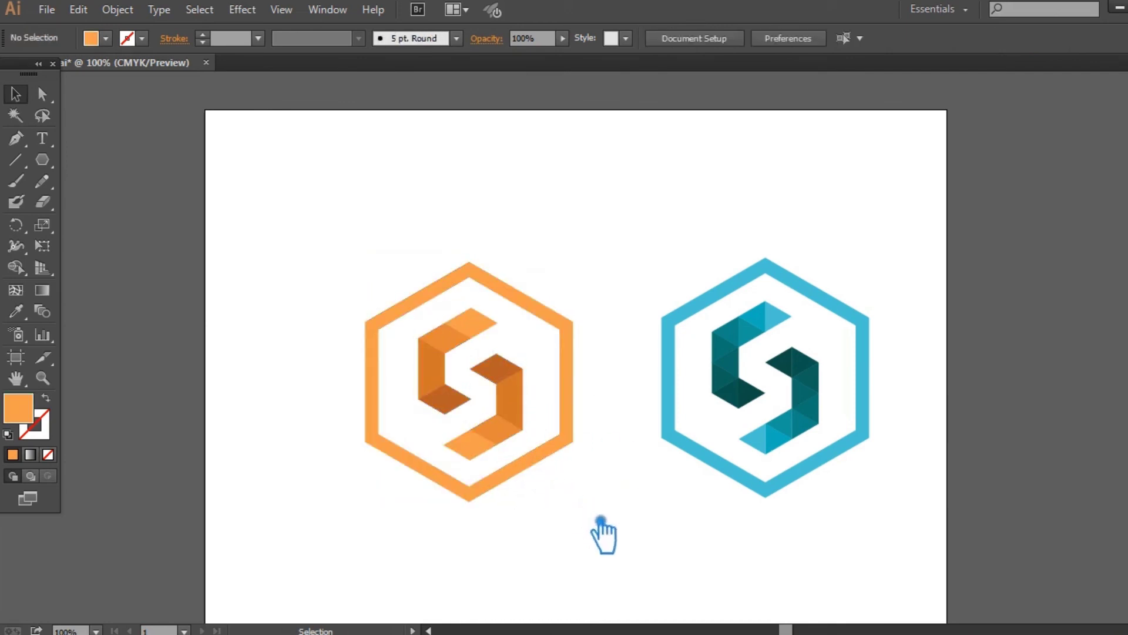
{"action": "left_click_drag", "start_coordinate": [600, 531], "coordinate": [354, 272]}
{"action": "left_click", "coordinate": [750, 40]}
{"action": "left_click", "coordinate": [841, 39]}
{"action": "left_click", "coordinate": [729, 224]}
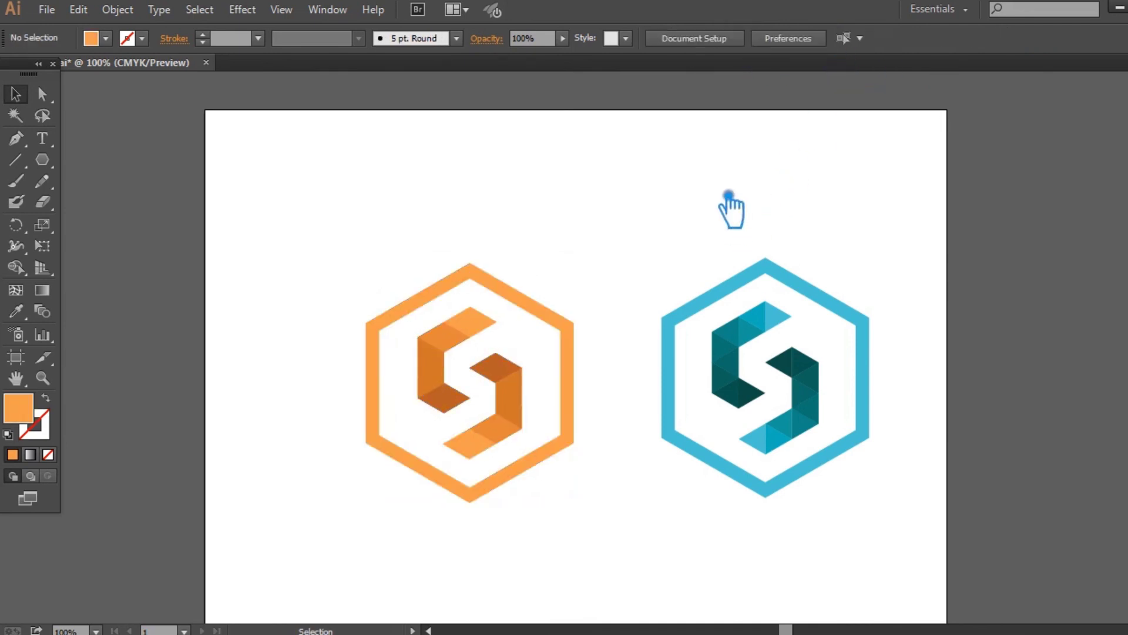